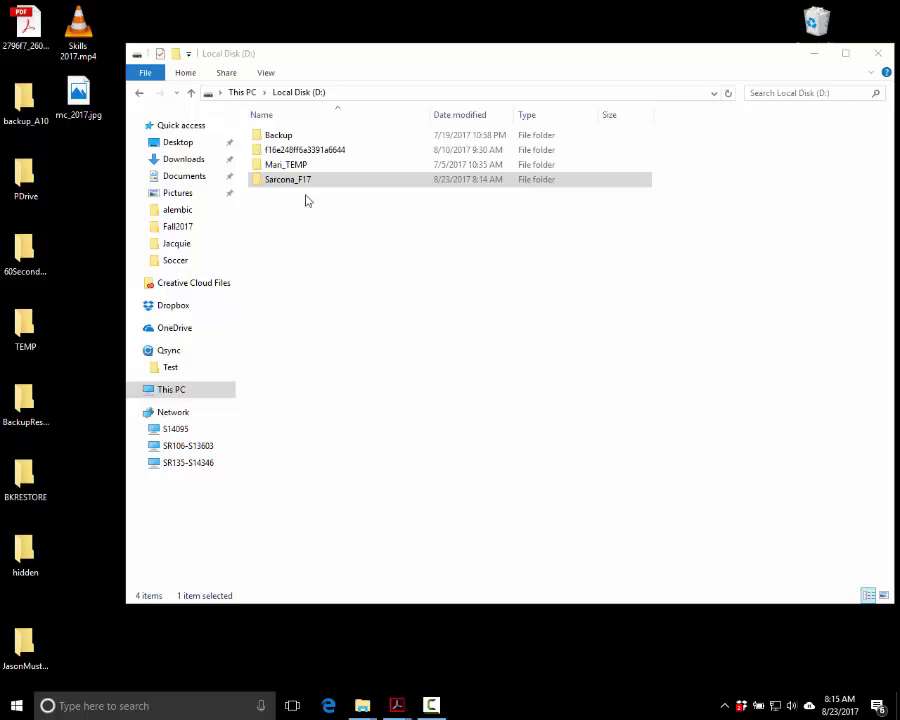
# - Inside the surname-prefixed F17 folder on Local Disk (D:), create a folder named 1900
pyautogui.click(287, 182)
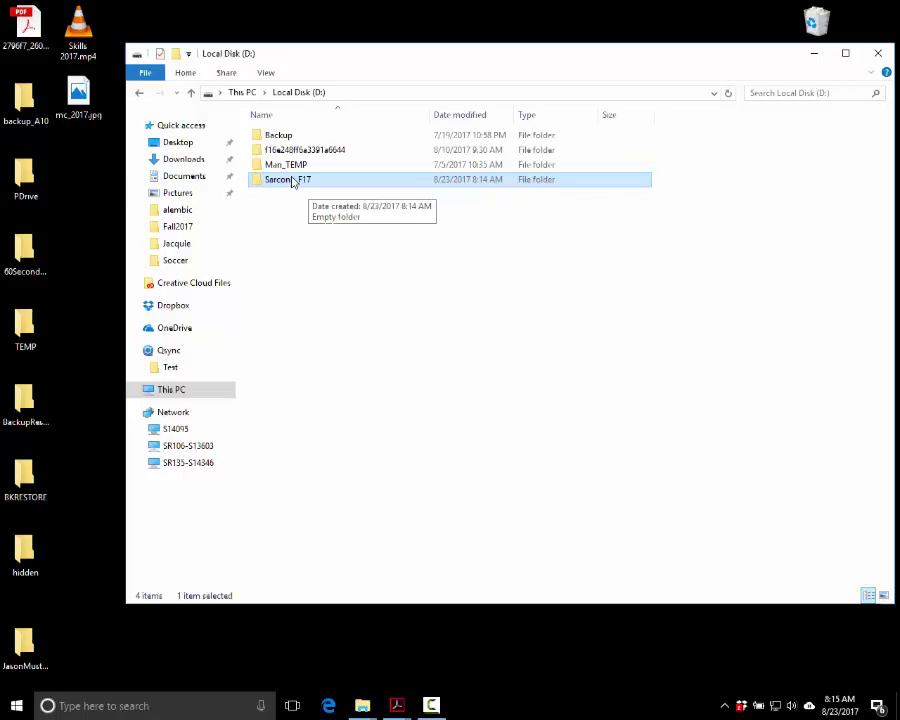
pyautogui.doubleClick(290, 179)
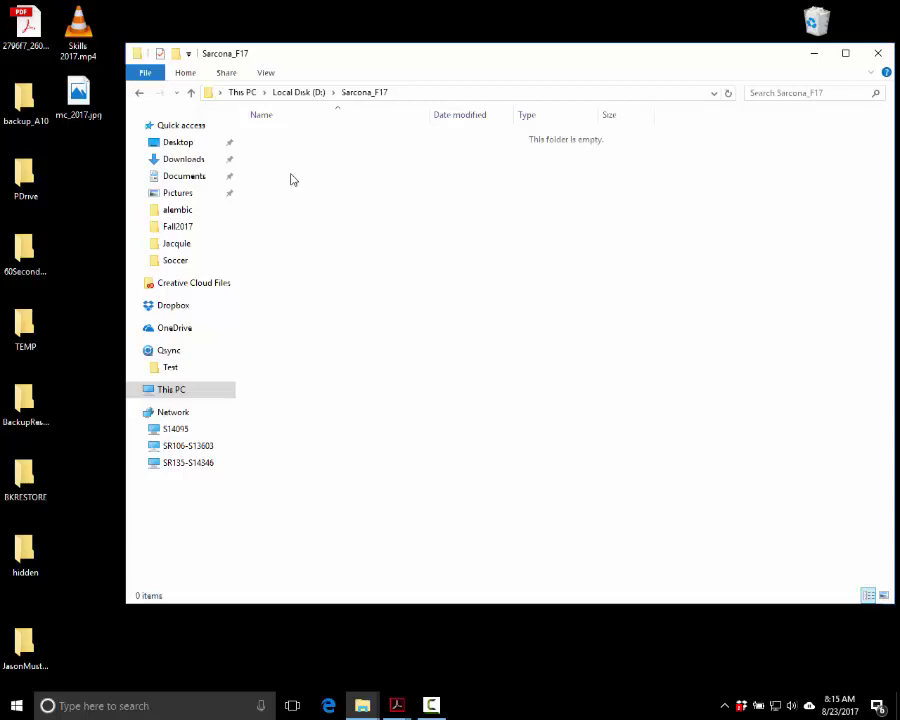
pyautogui.rightClick(295, 181)
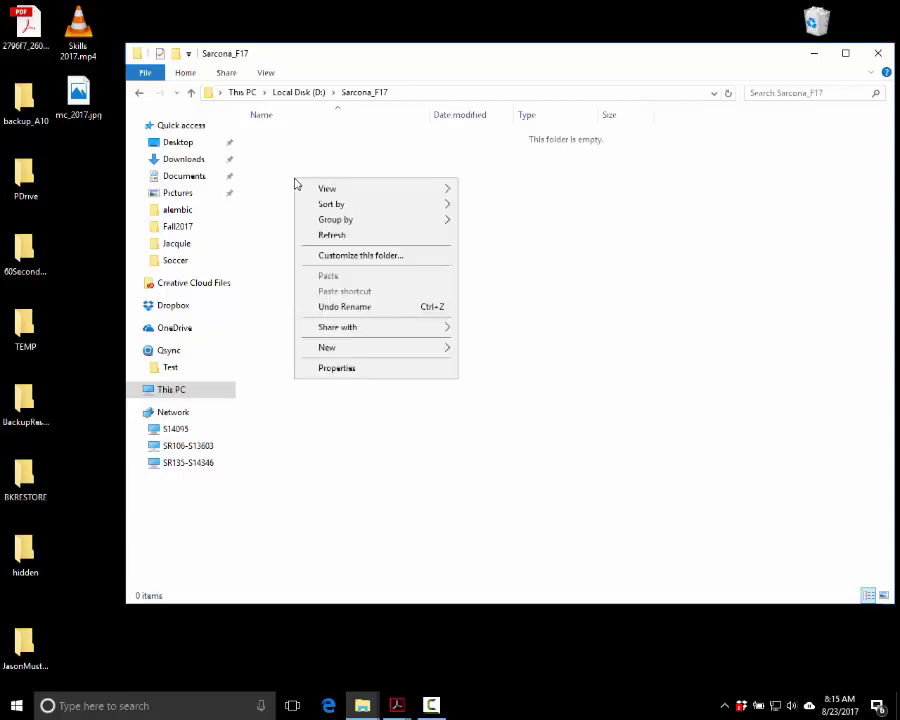
pyautogui.moveTo(444, 347)
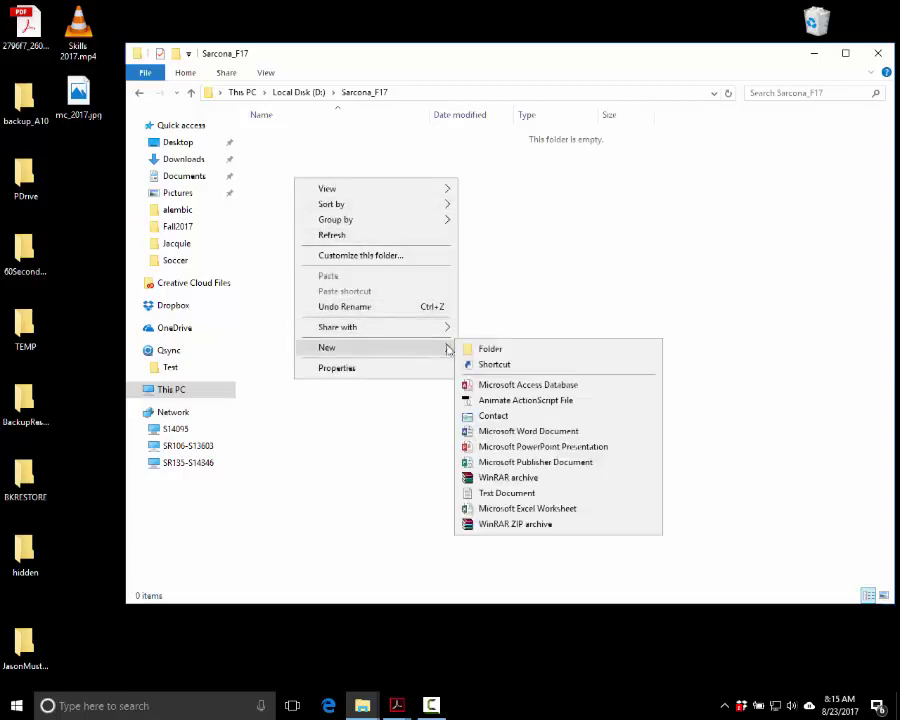
pyautogui.click(490, 349)
pyautogui.write('1900')
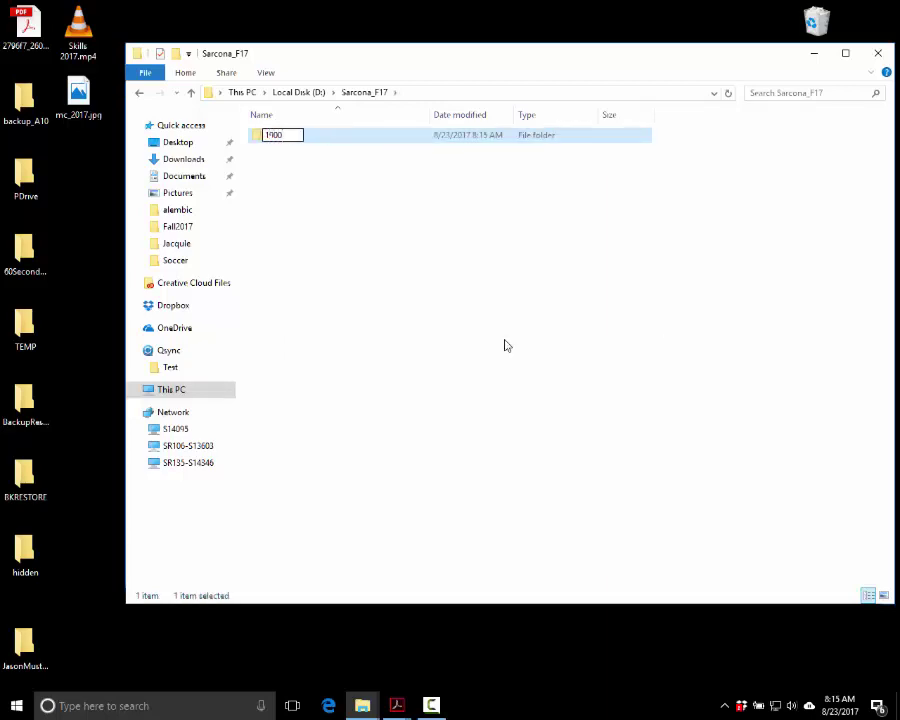
pyautogui.press('Return')
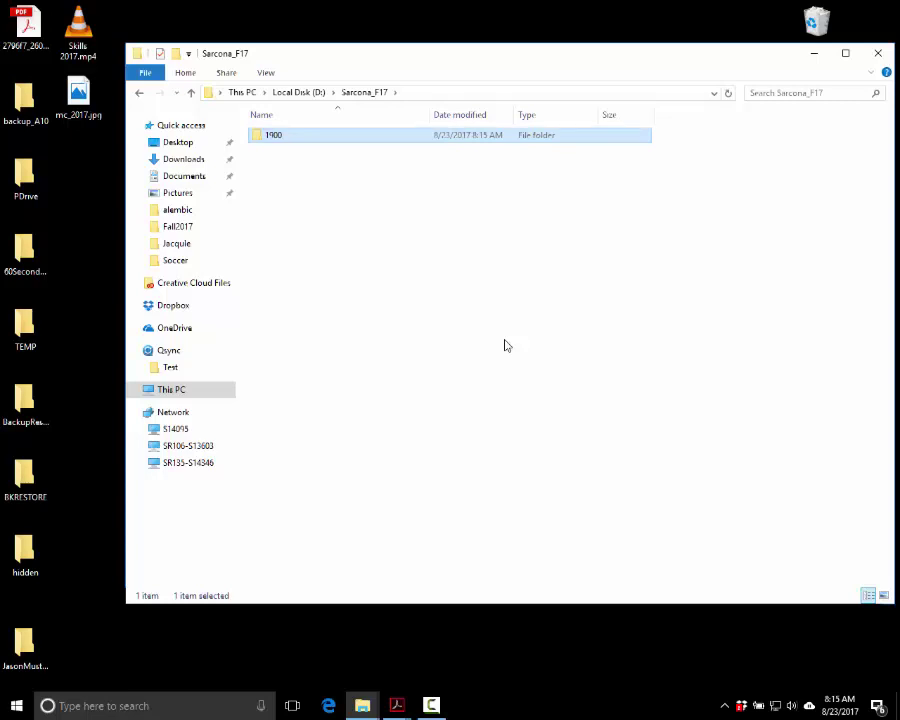
# - Inside the 1900 folder, create a project folder named with the surname followed by _PageTransition
pyautogui.press('Return')
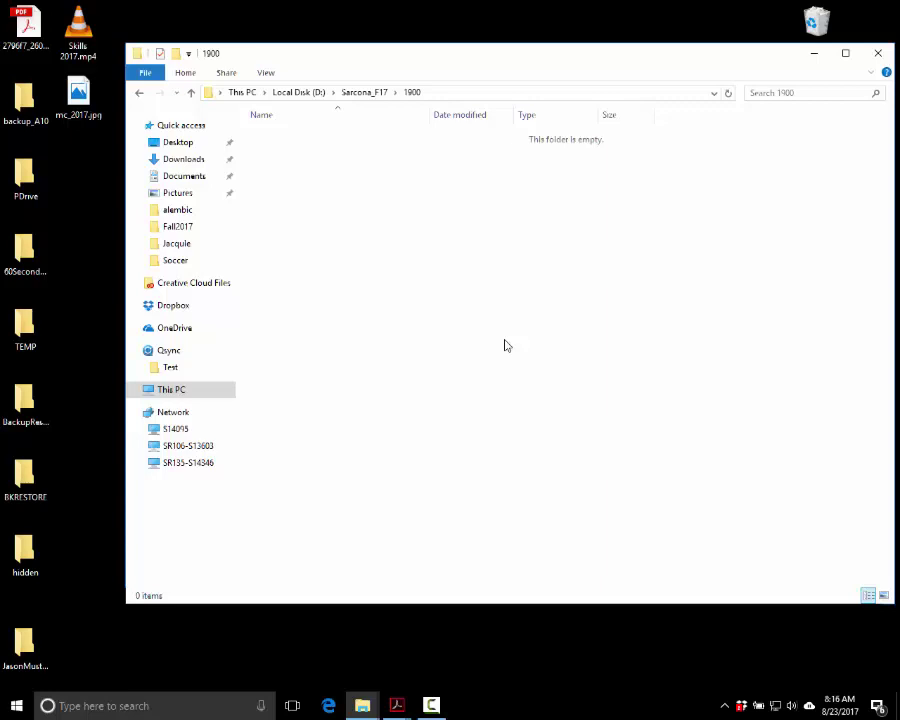
pyautogui.rightClick(374, 214)
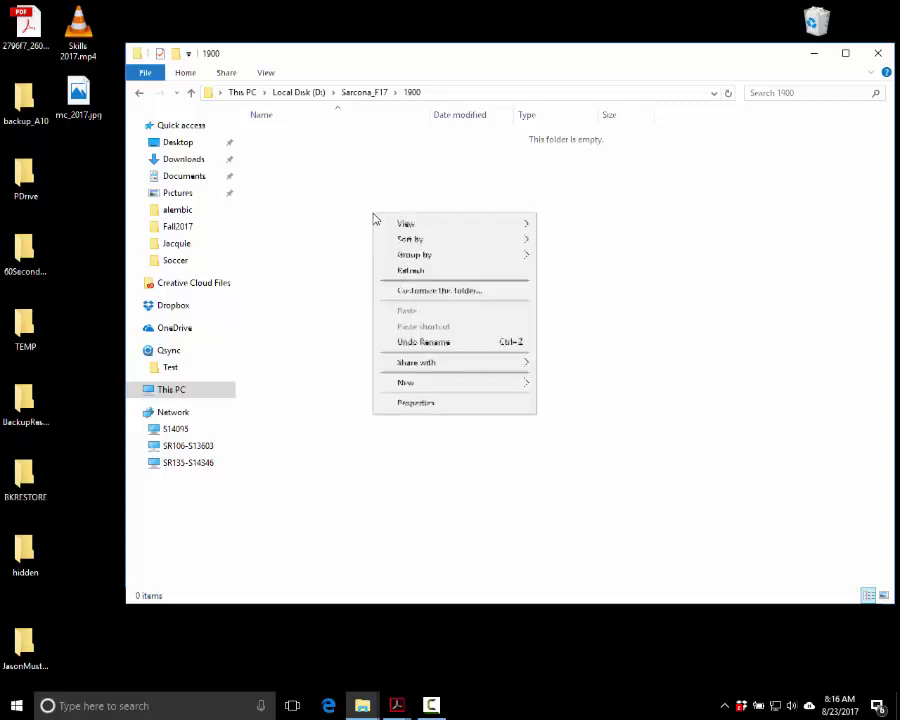
pyautogui.moveTo(510, 384)
pyautogui.click(548, 383)
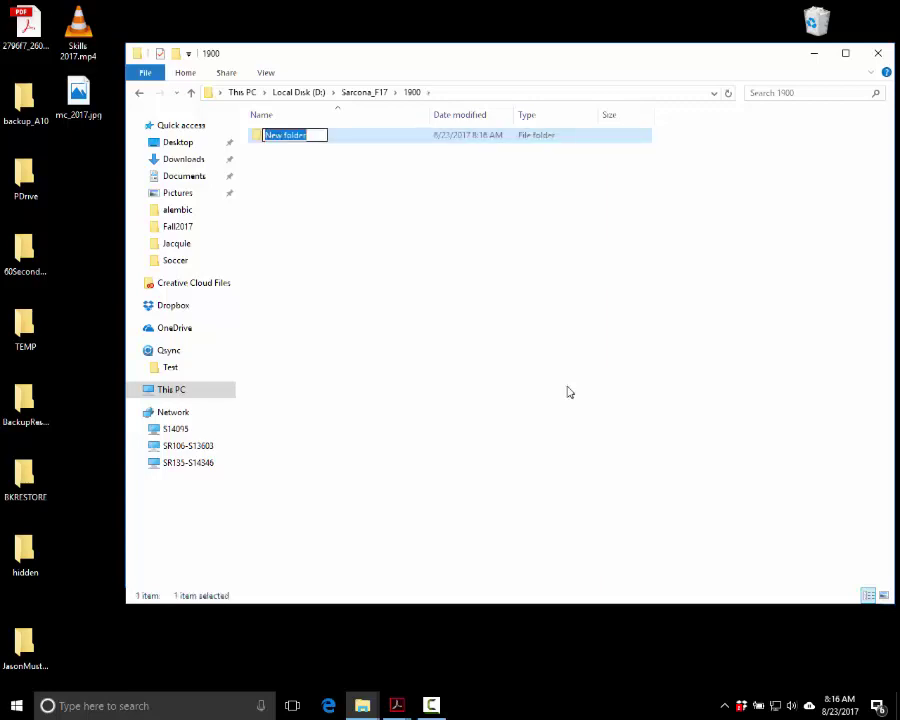
pyautogui.write('Sarcona')
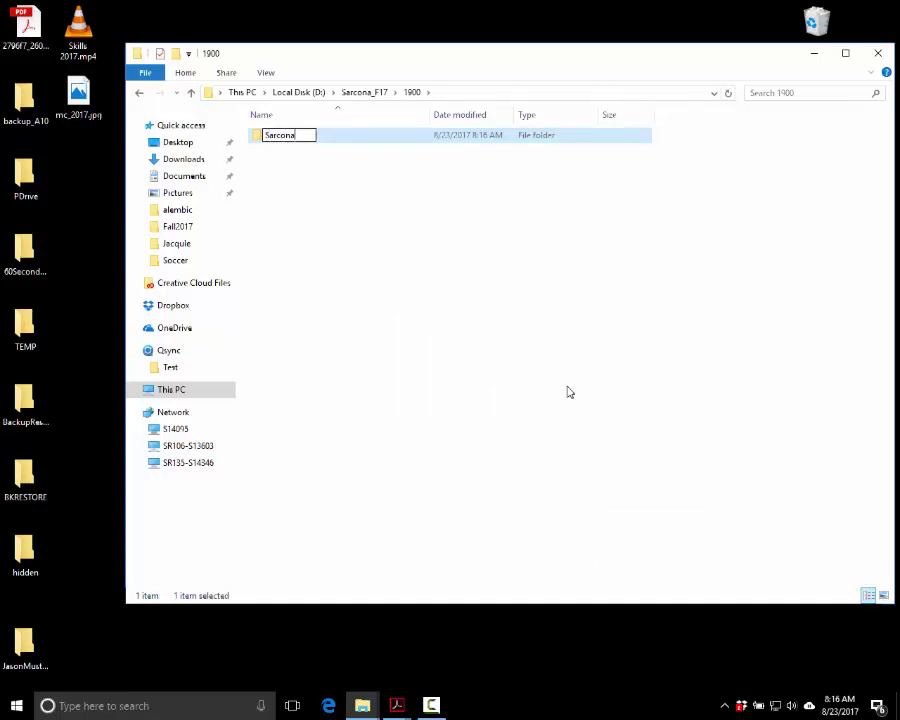
pyautogui.write('_PageTransi')
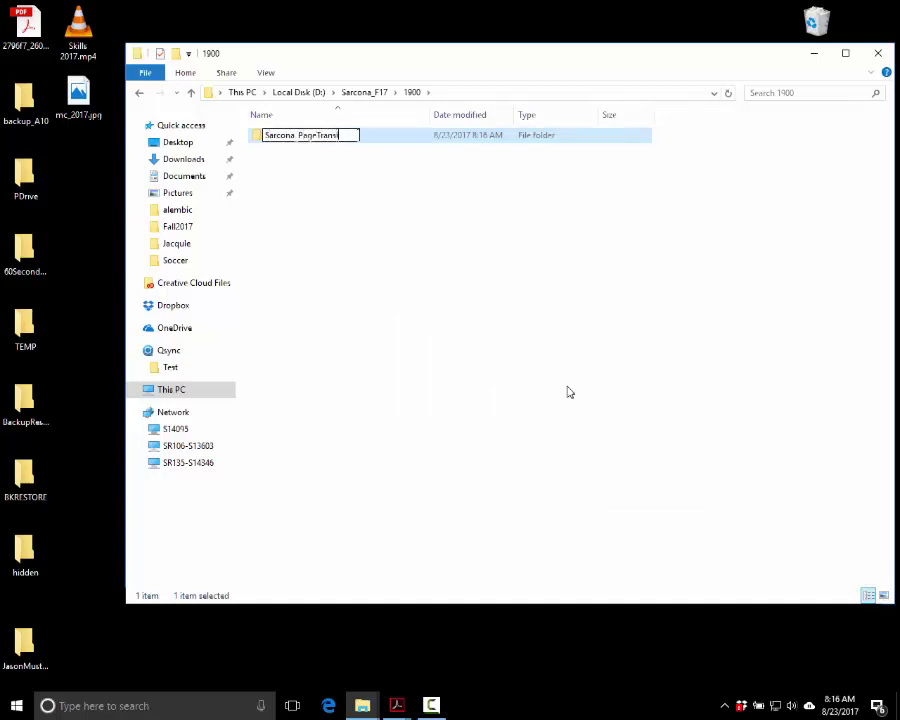
pyautogui.write('tion')
pyautogui.press('Return')
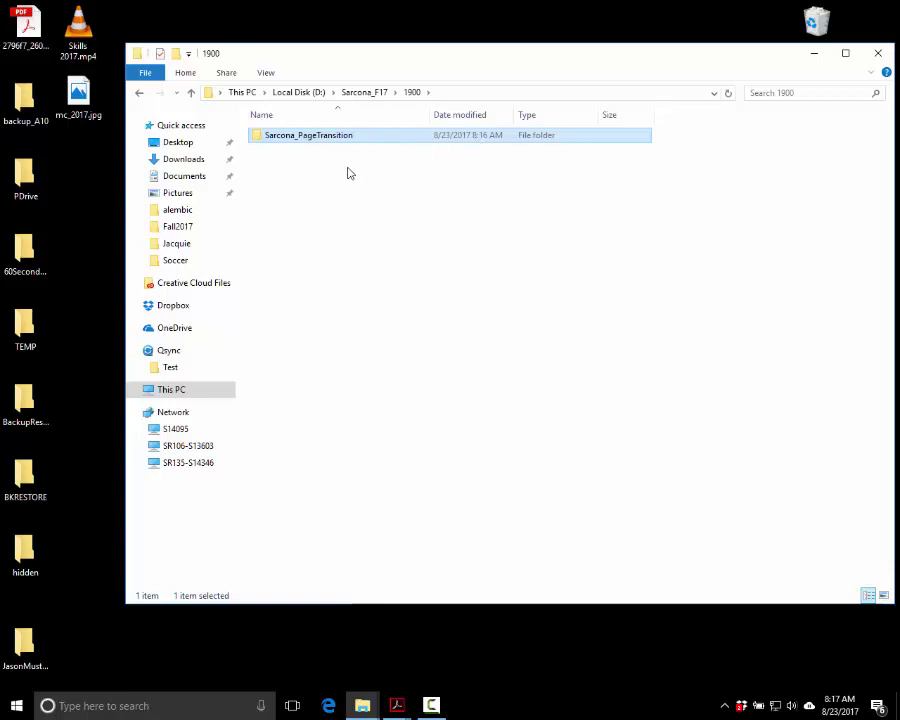
# - Open the PageTransition project folder and create a subfolder named Artwork in it
pyautogui.doubleClick(303, 144)
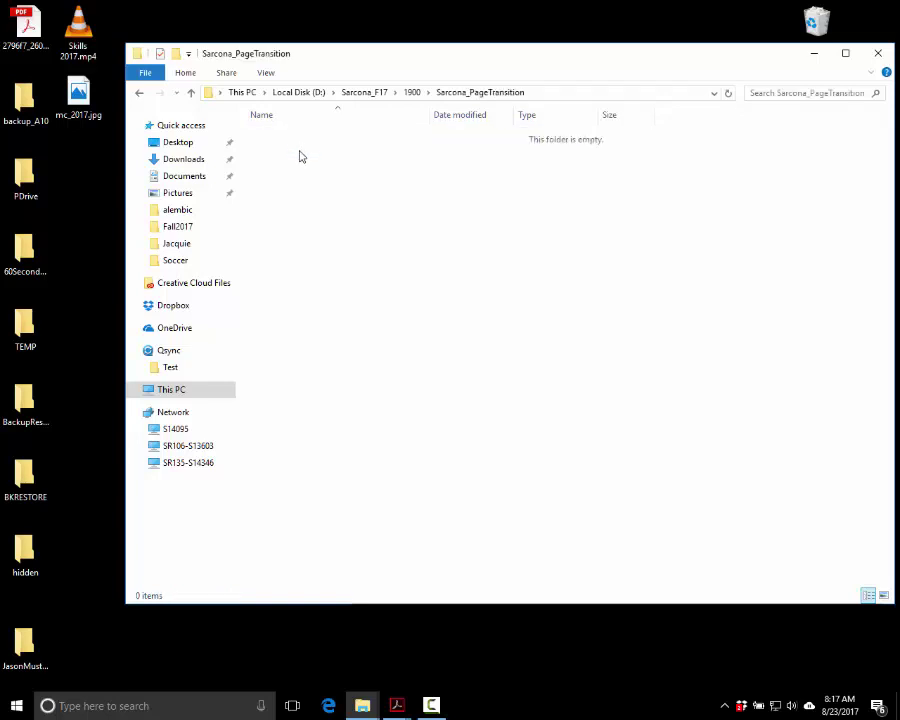
pyautogui.rightClick(299, 158)
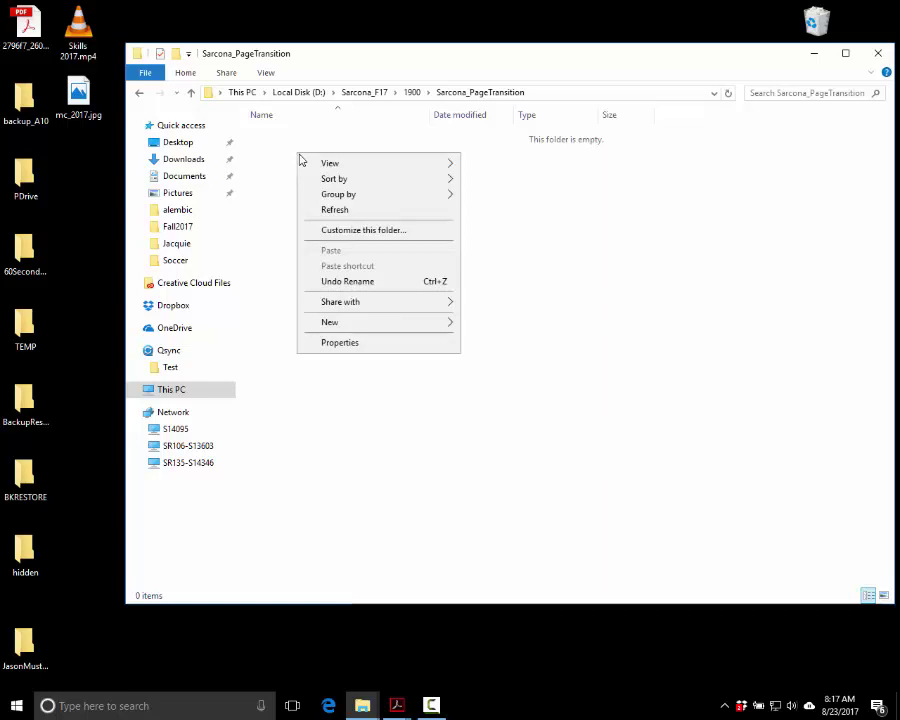
pyautogui.click(445, 229)
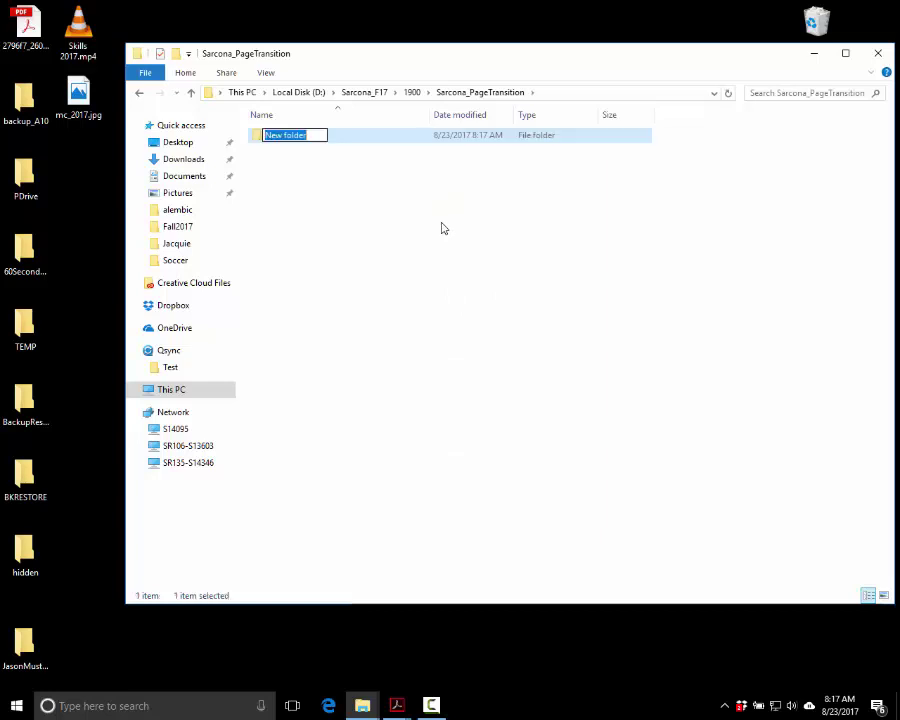
pyautogui.write('Artwork')
pyautogui.press('Return')
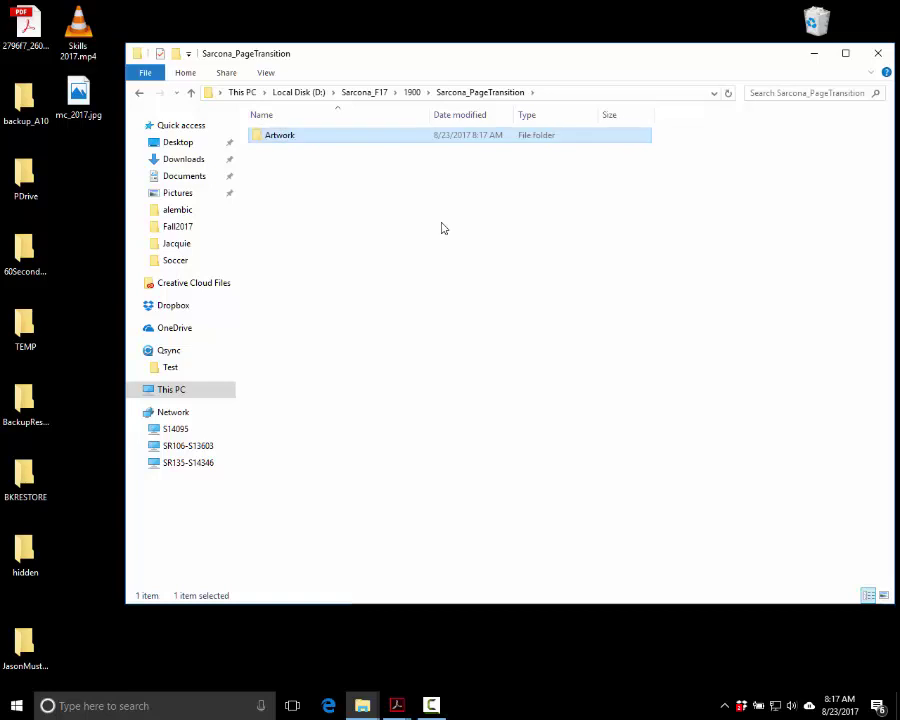
# - Add a subfolder named Audio next to Artwork, capitalising only its first letter
pyautogui.hotkey('ctrl', 'shift', 'n')
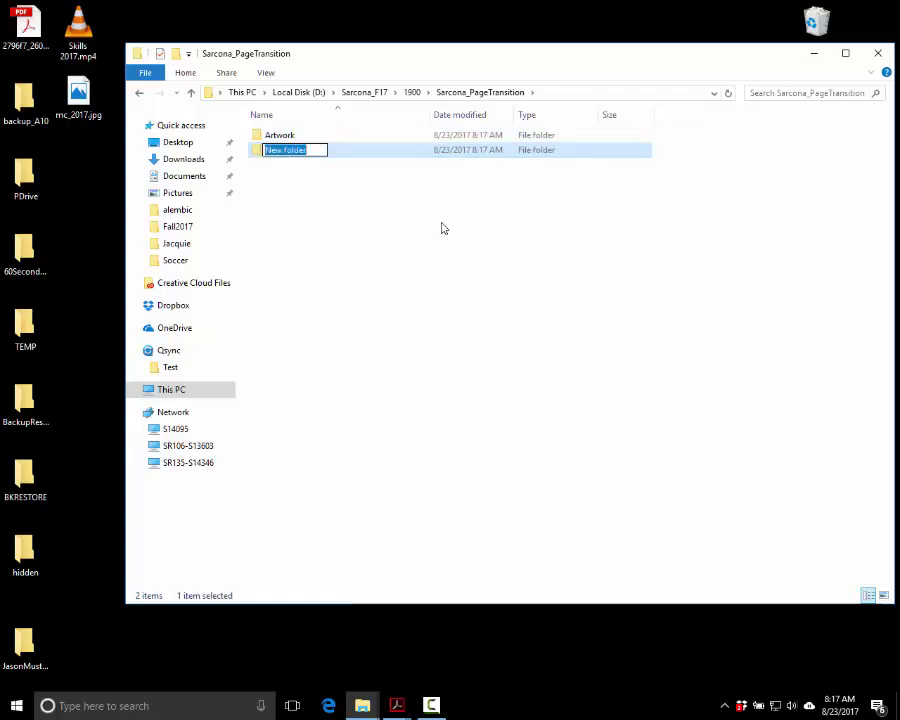
pyautogui.write('aUDIO')
pyautogui.press('Return')
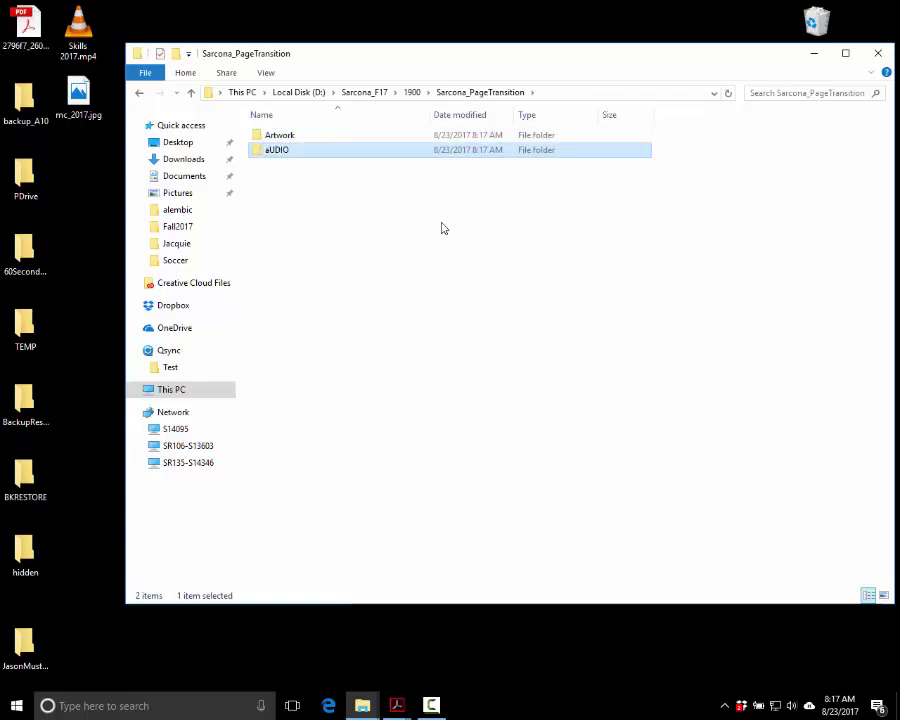
pyautogui.click(288, 153)
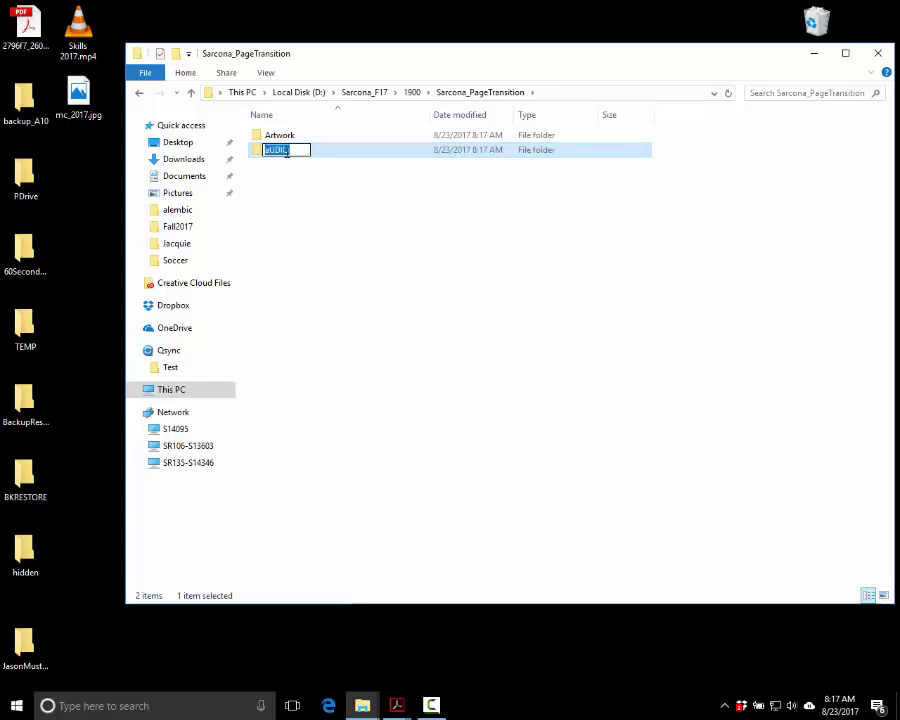
pyautogui.write('Audio')
pyautogui.press('Return')
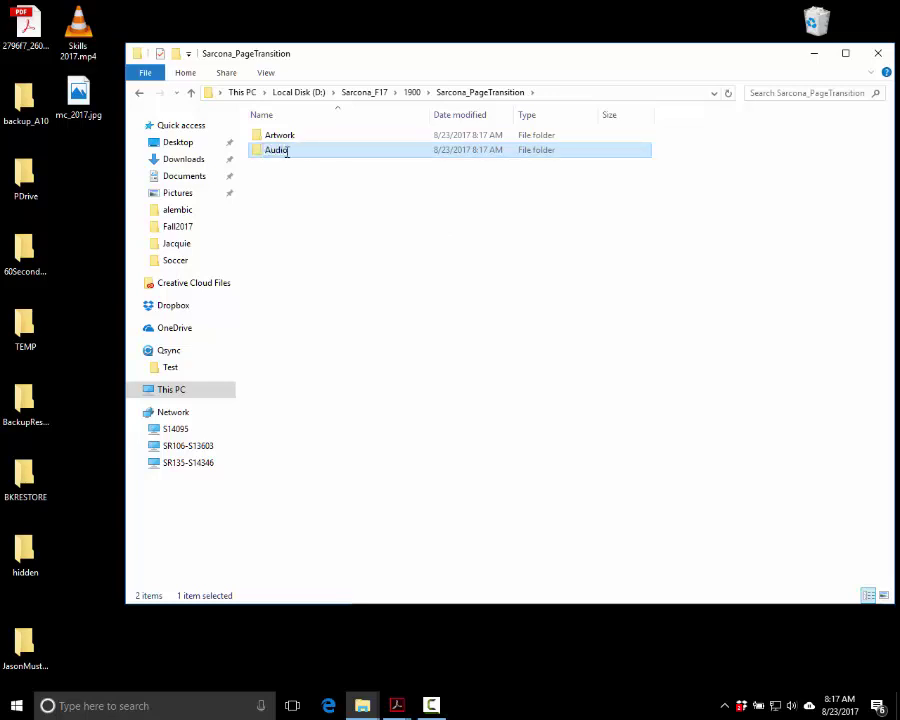
# - Add a subfolder named Movies to the PageTransition project folder
pyautogui.hotkey('ctrl', 'shift', 'n')
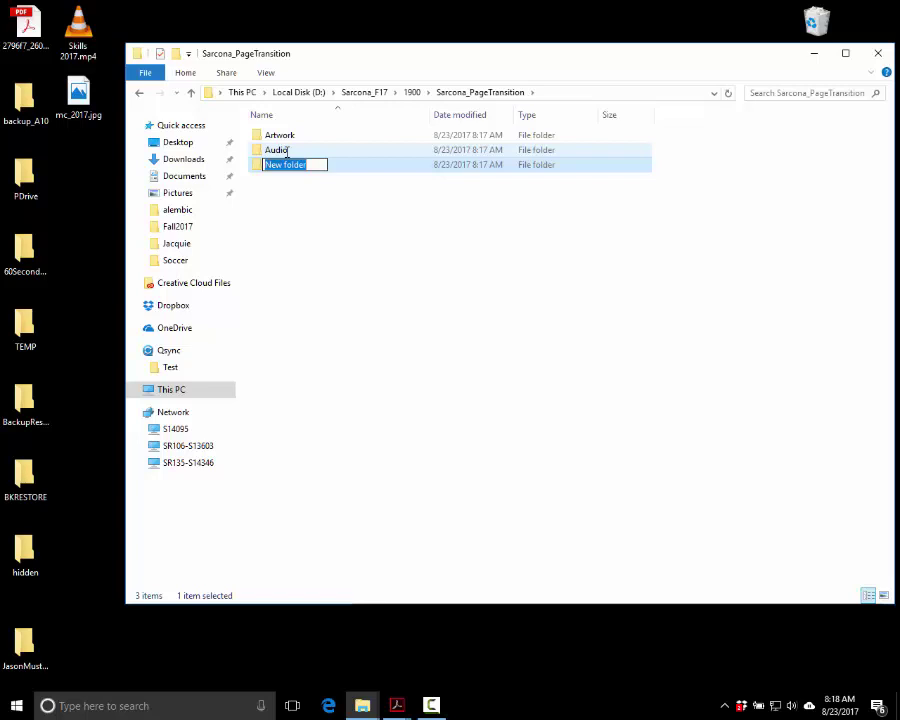
pyautogui.write('Movies')
pyautogui.press('Return')
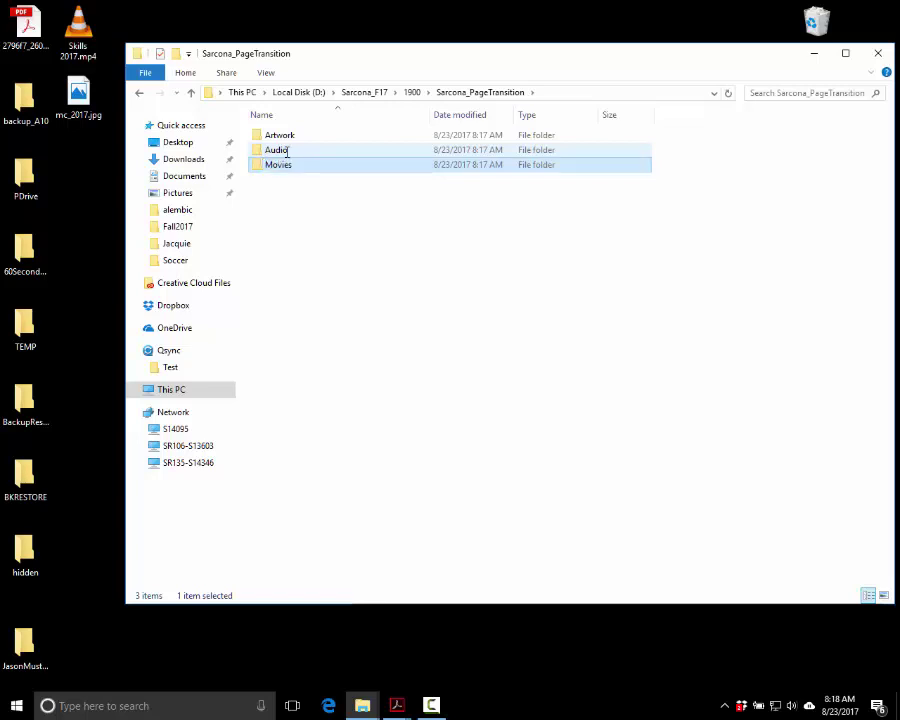
# - Add a subfolder named Output to the PageTransition project folder
pyautogui.hotkey('ctrl', 'shift', 'n')
pyautogui.write('Movies')
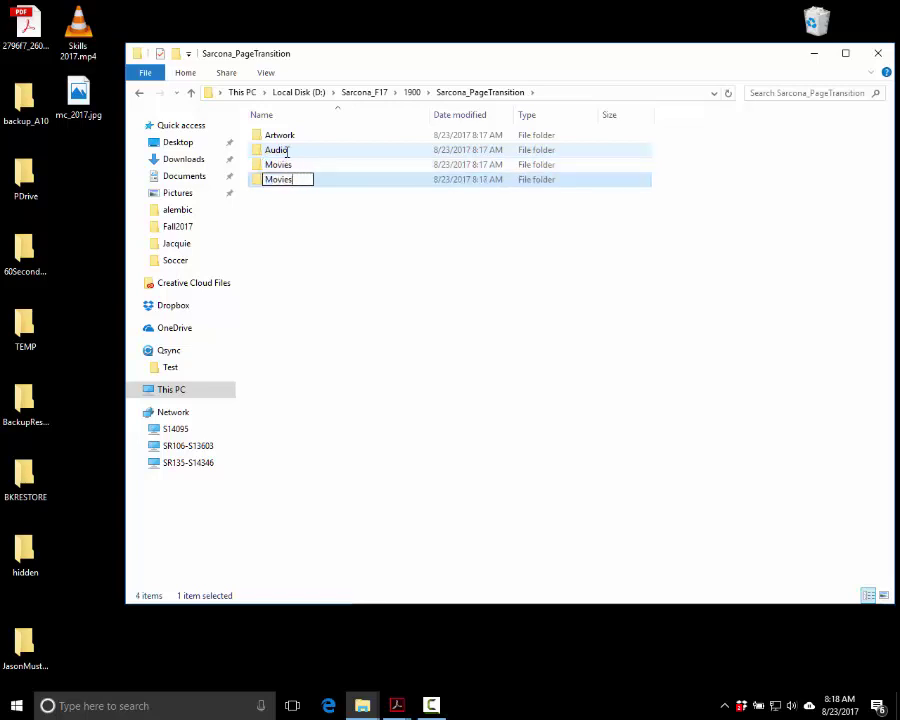
pyautogui.press('BackSpace')
pyautogui.press('BackSpace')
pyautogui.press('BackSpace')
pyautogui.press('BackSpace')
pyautogui.write('Output')
pyautogui.press('Return')
# - Add a subfolder named Reference to the PageTransition project folder and clear the selection
pyautogui.hotkey('ctrl', 'shift', 'n')
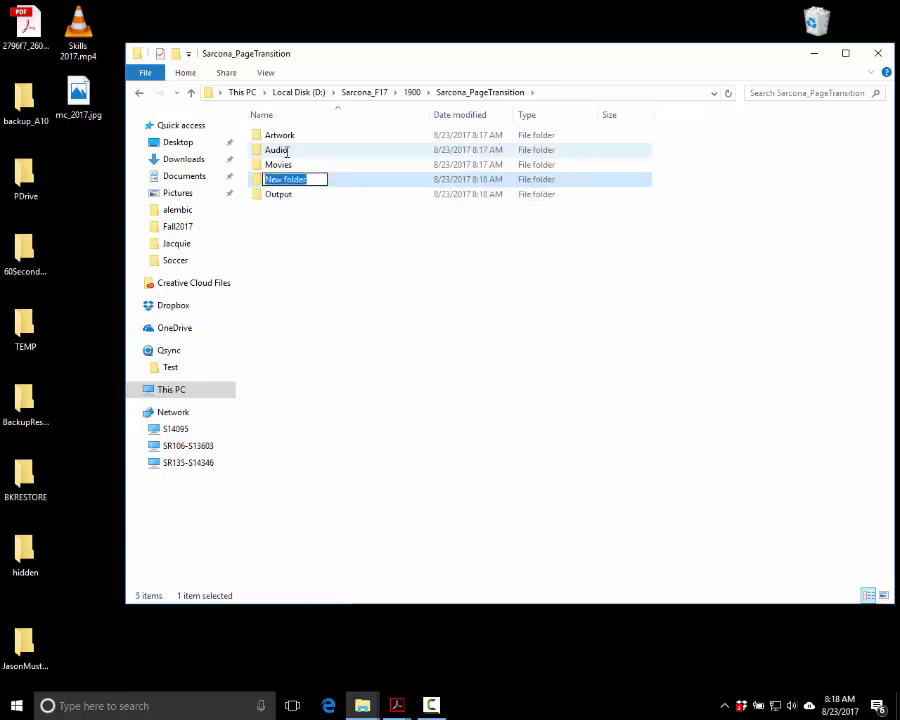
pyautogui.write('Reference')
pyautogui.press('Return')
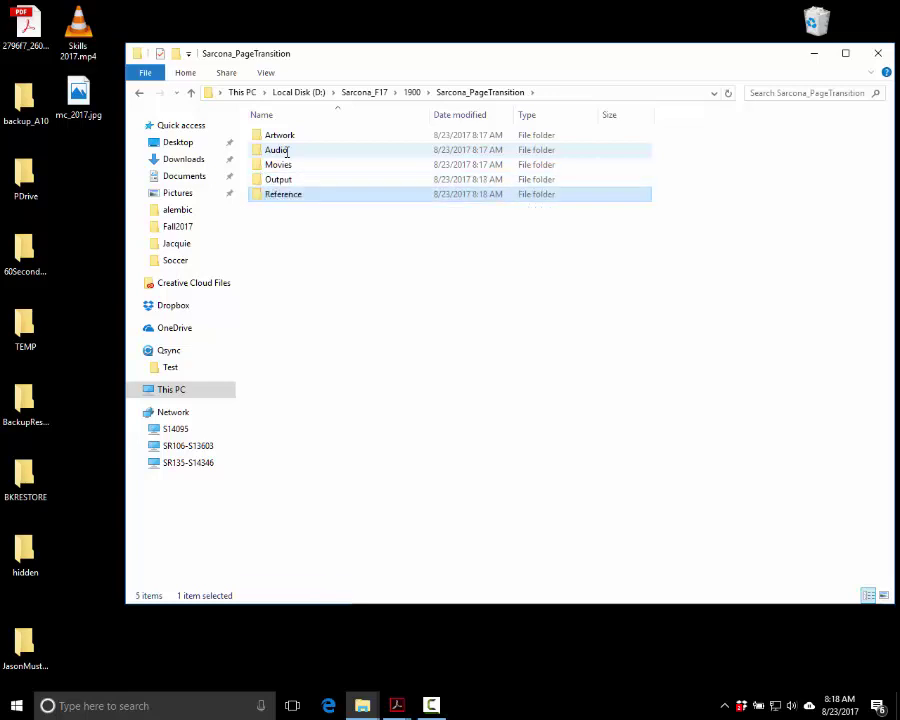
pyautogui.click(373, 453)
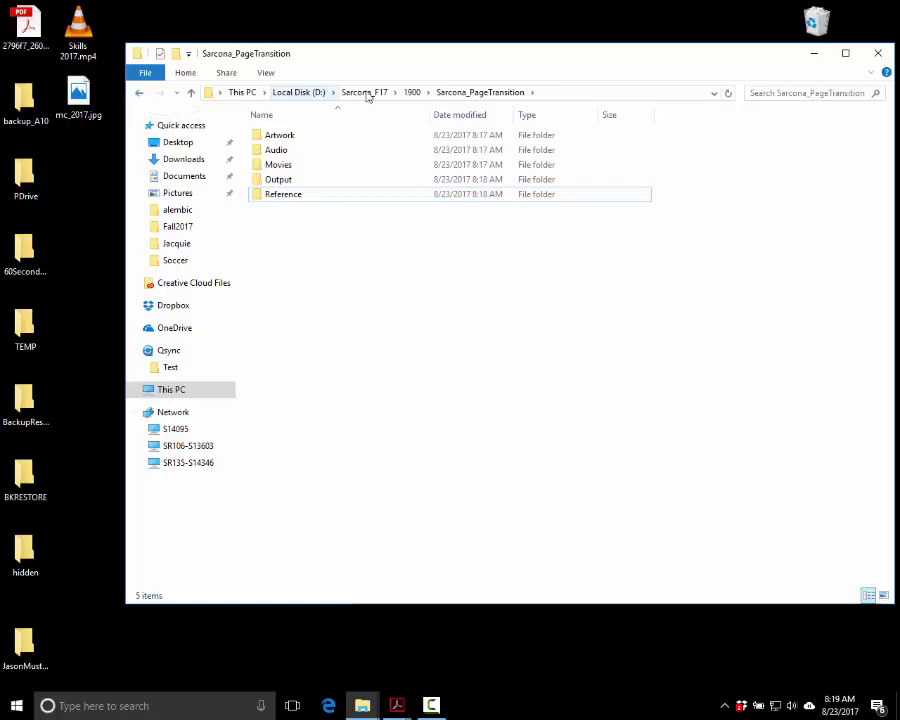
# - Go back up to the 1900 folder and duplicate the PageTransition project folder there
pyautogui.click(416, 94)
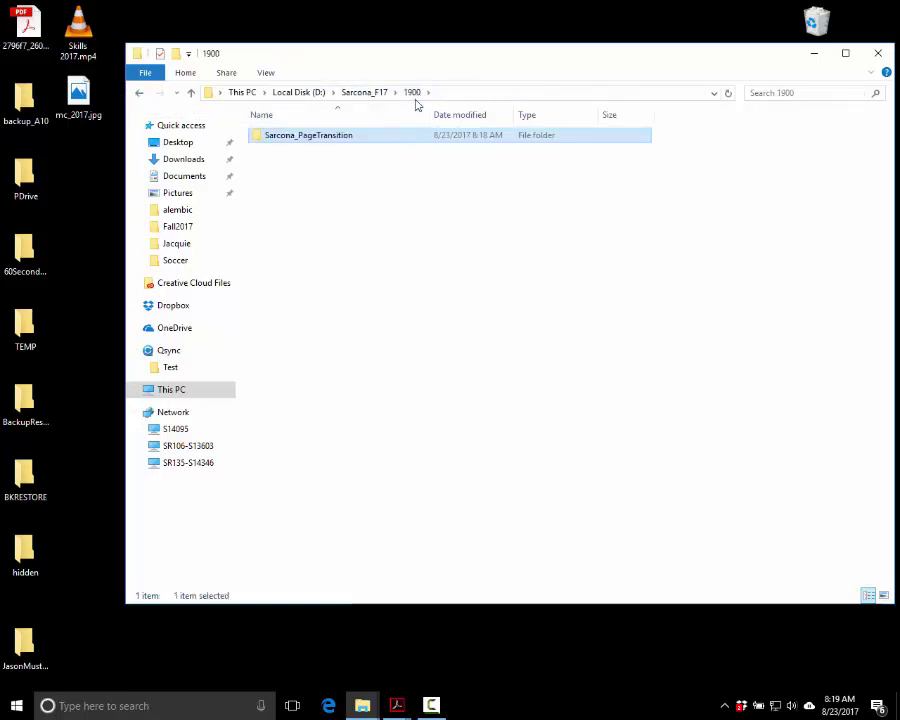
pyautogui.click(416, 94)
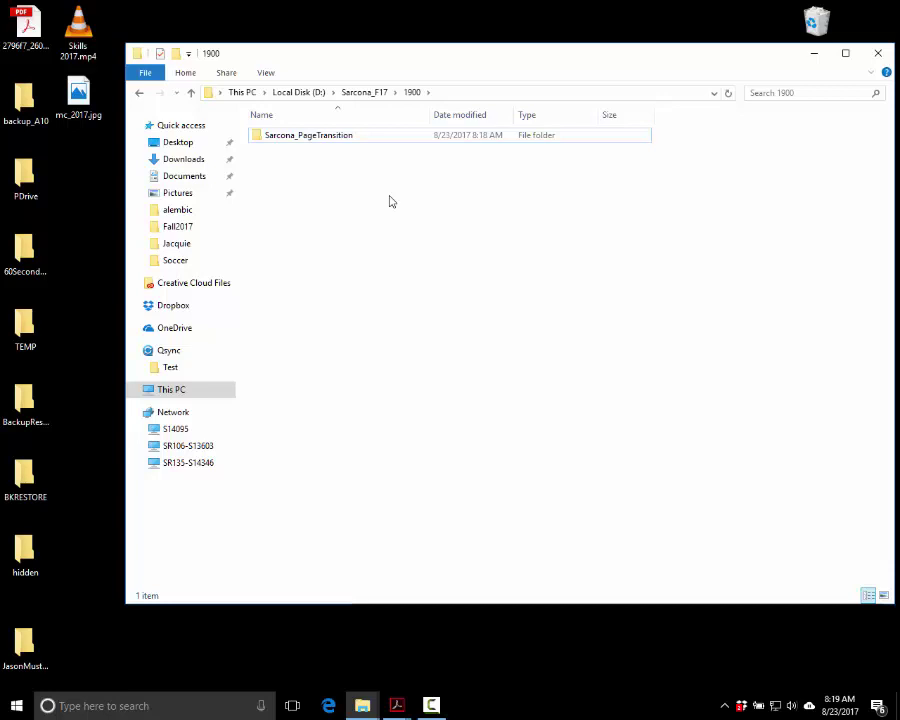
pyautogui.click(318, 146)
pyautogui.moveTo(318, 146); pyautogui.dragTo(336, 285)
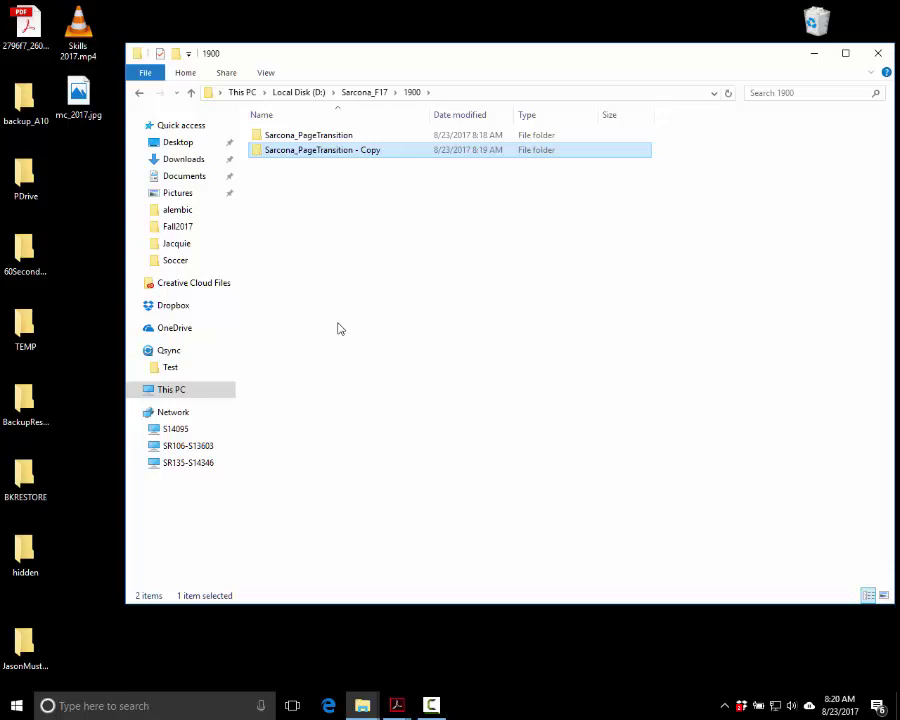
# - Rename the copied project folder to the surname followed by _TEMPLATE
pyautogui.click(355, 153)
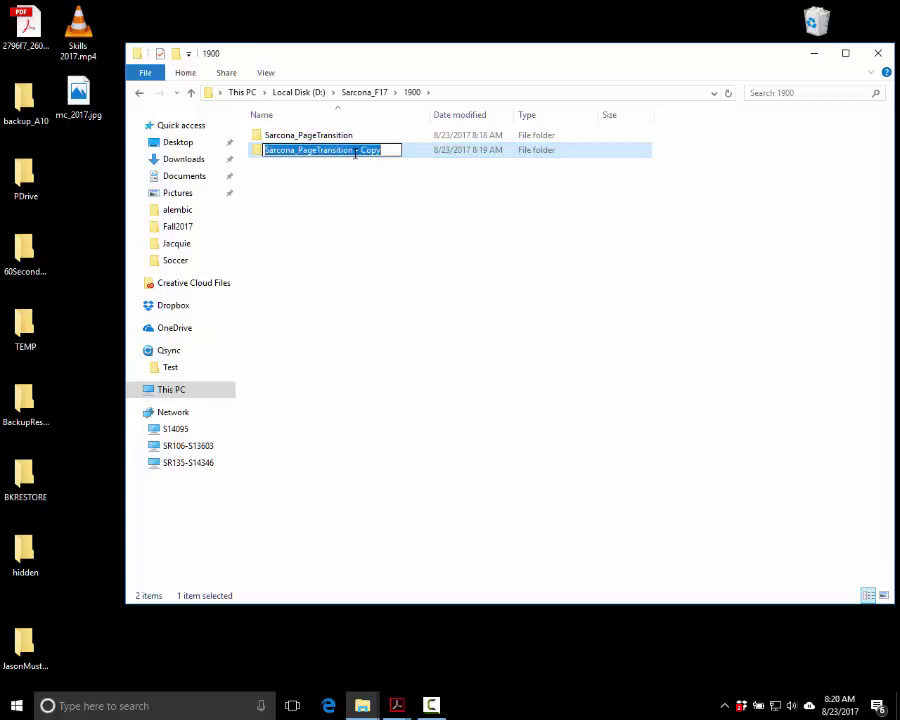
pyautogui.write('Sarcona_1')
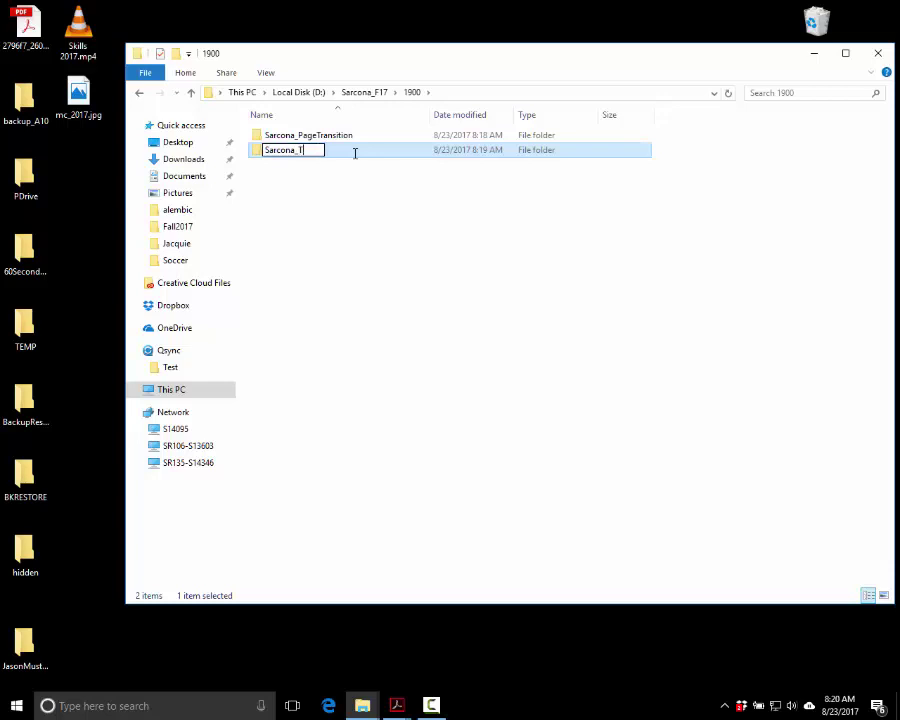
pyautogui.write('EMPLATE')
pyautogui.press('Return')
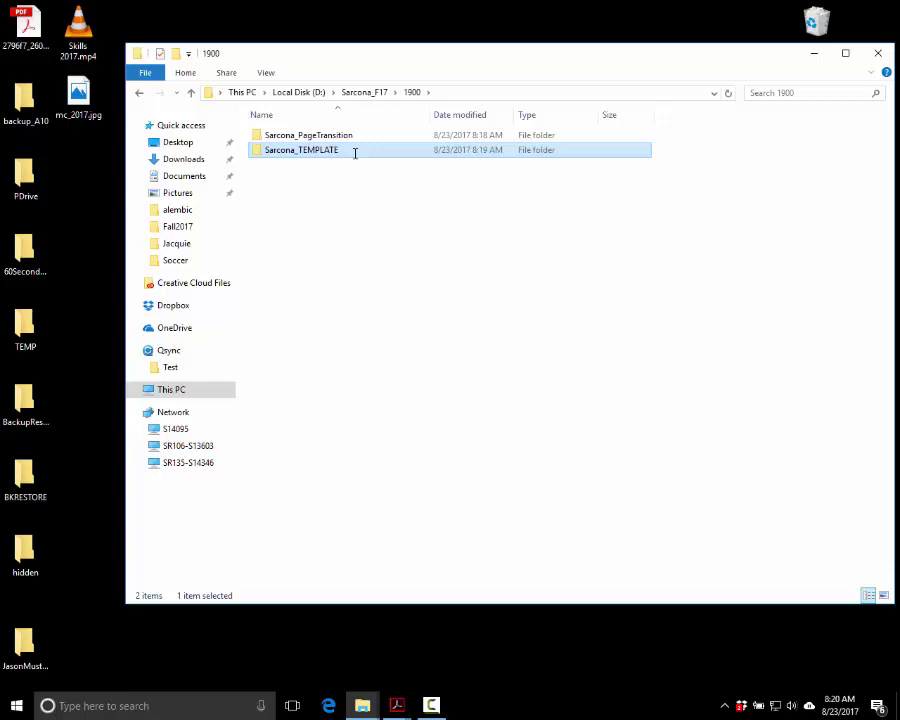
pyautogui.click(451, 264)
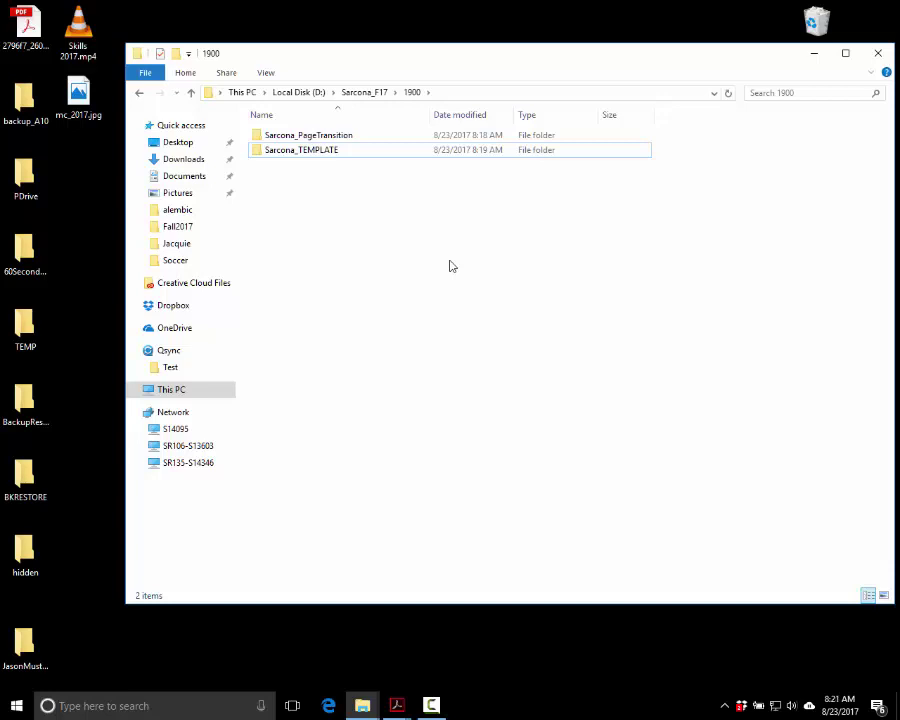
# - Close the 1900 folder window and search the computer for "after"
pyautogui.click(876, 54)
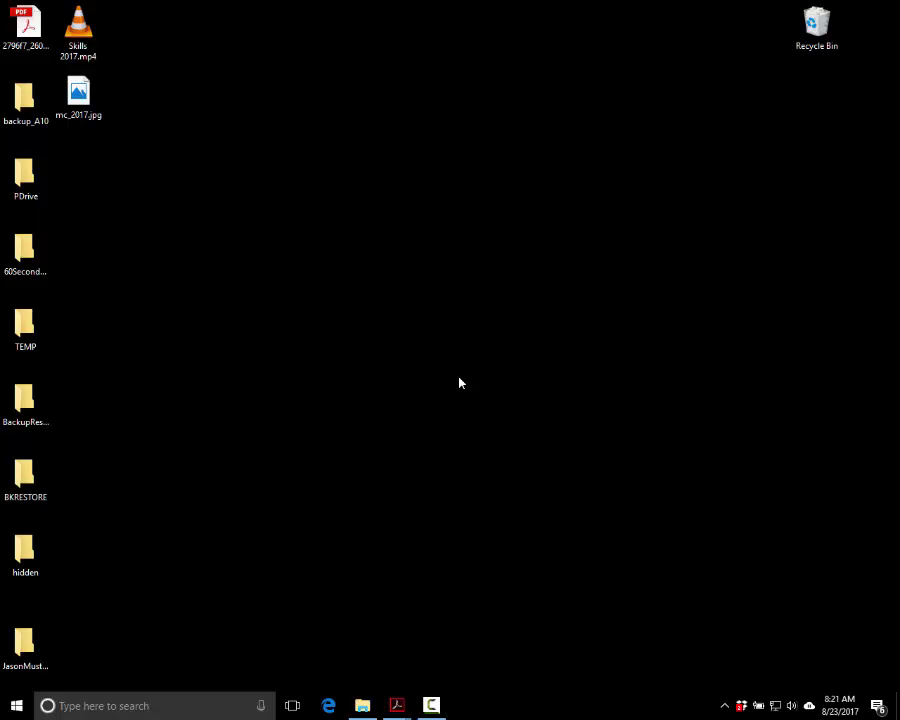
pyautogui.press('super')
pyautogui.write('after')
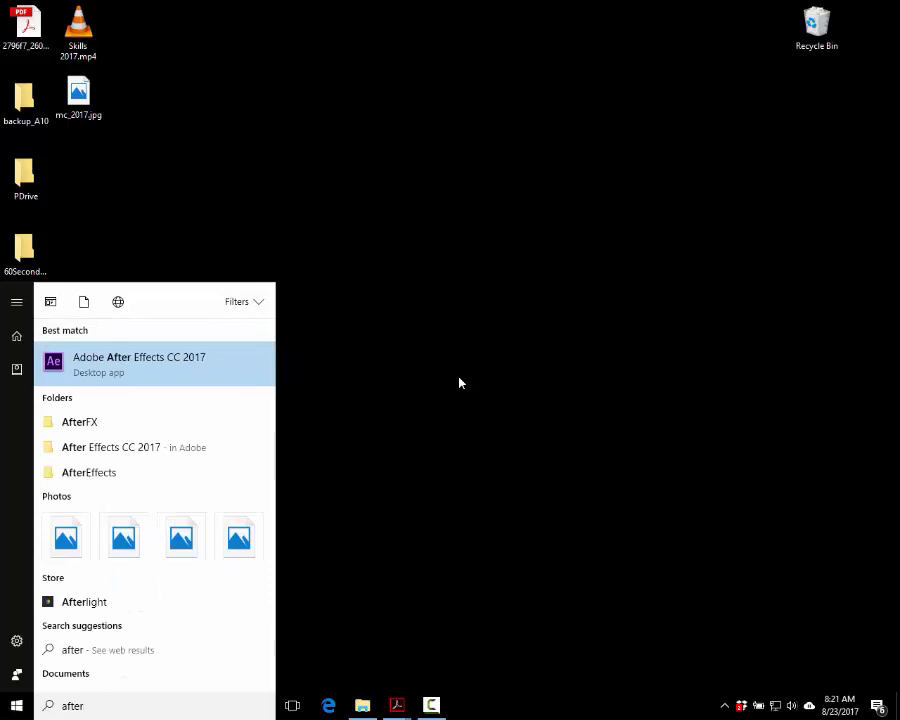
pyautogui.press('Escape')
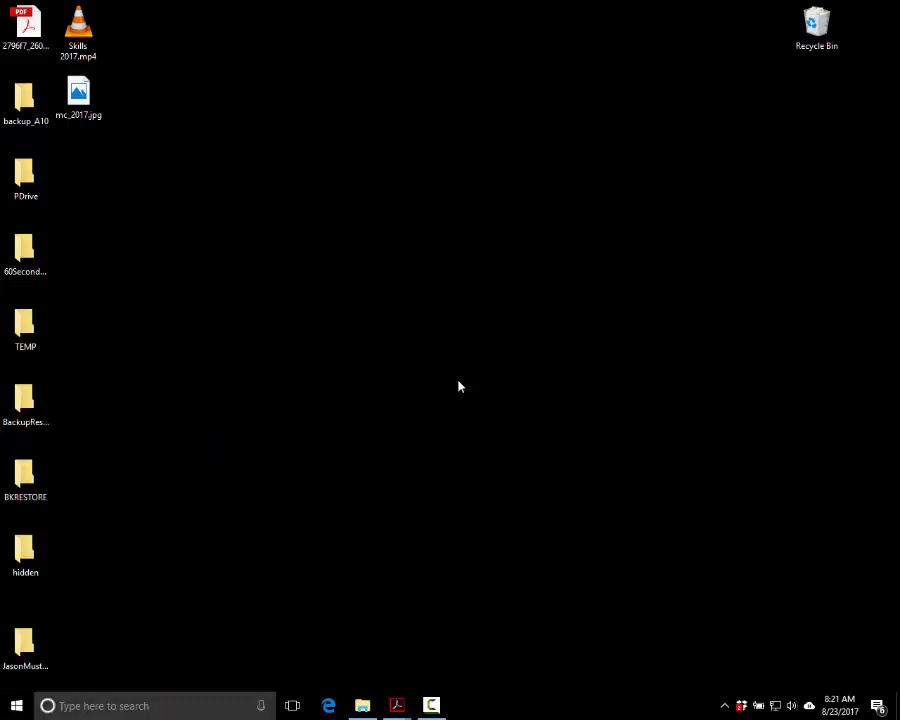
# - Look through the alphabetical list of installed programs for the Adobe applications
pyautogui.click(3, 710)
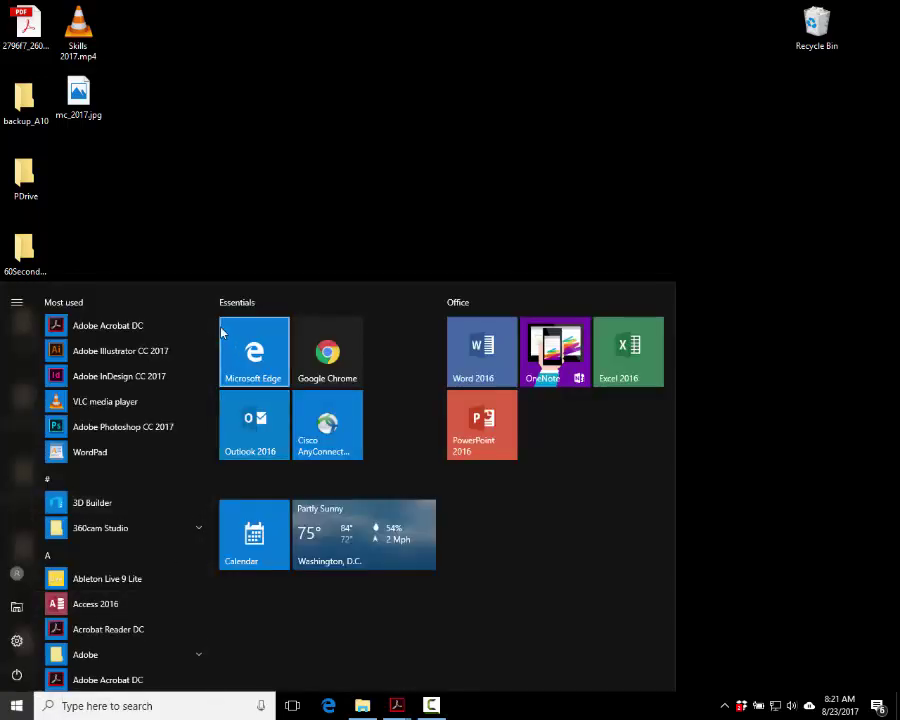
pyautogui.scroll(-4, 213, 330)
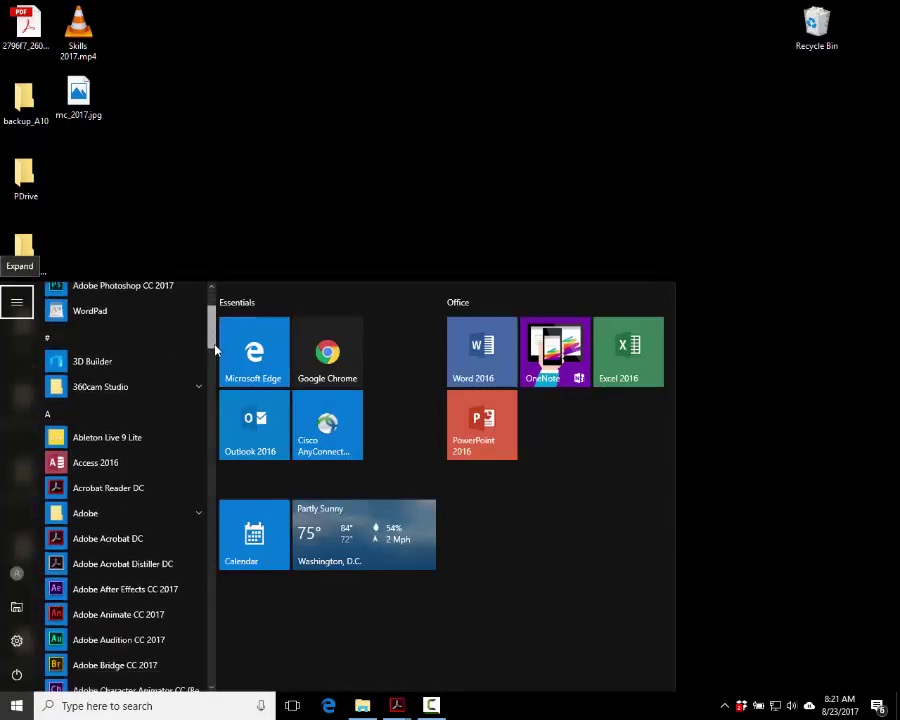
pyautogui.scroll(-10, 219, 380)
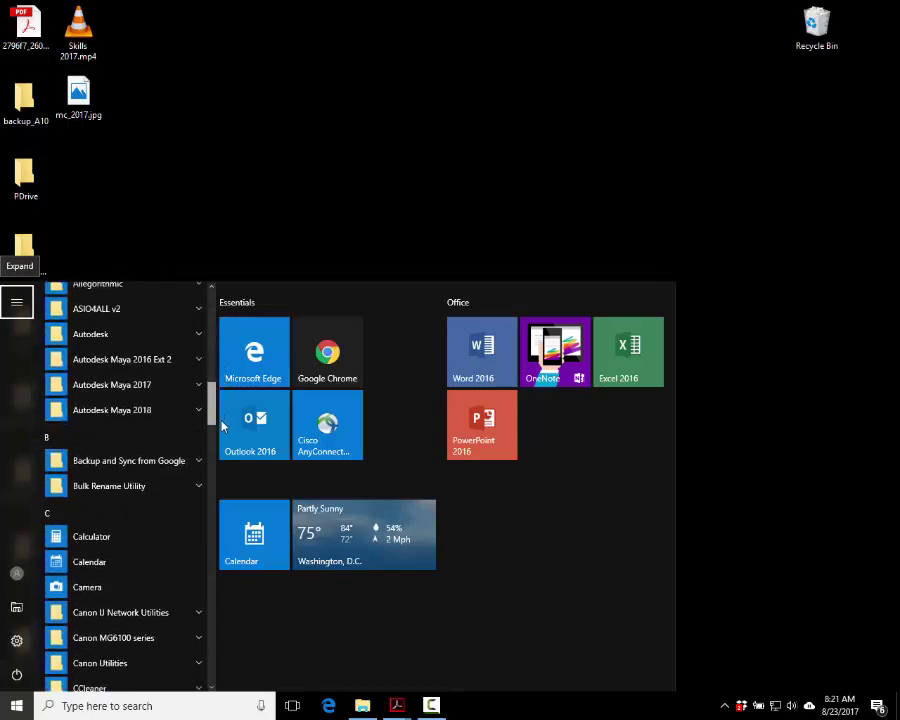
pyautogui.scroll(-15, 222, 470)
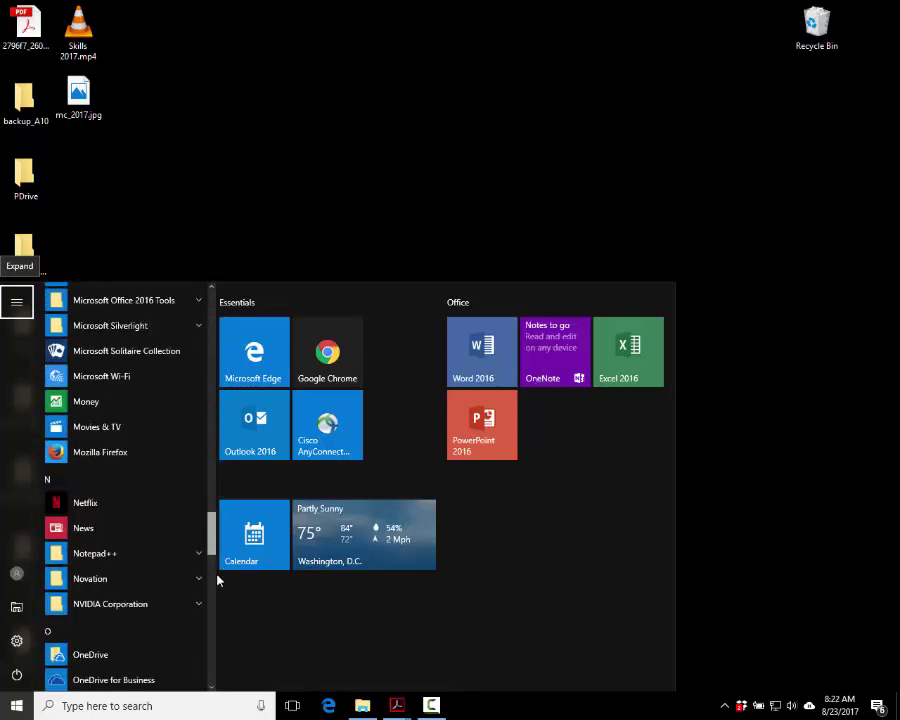
pyautogui.moveTo(213, 640); pyautogui.dragTo(210, 368)
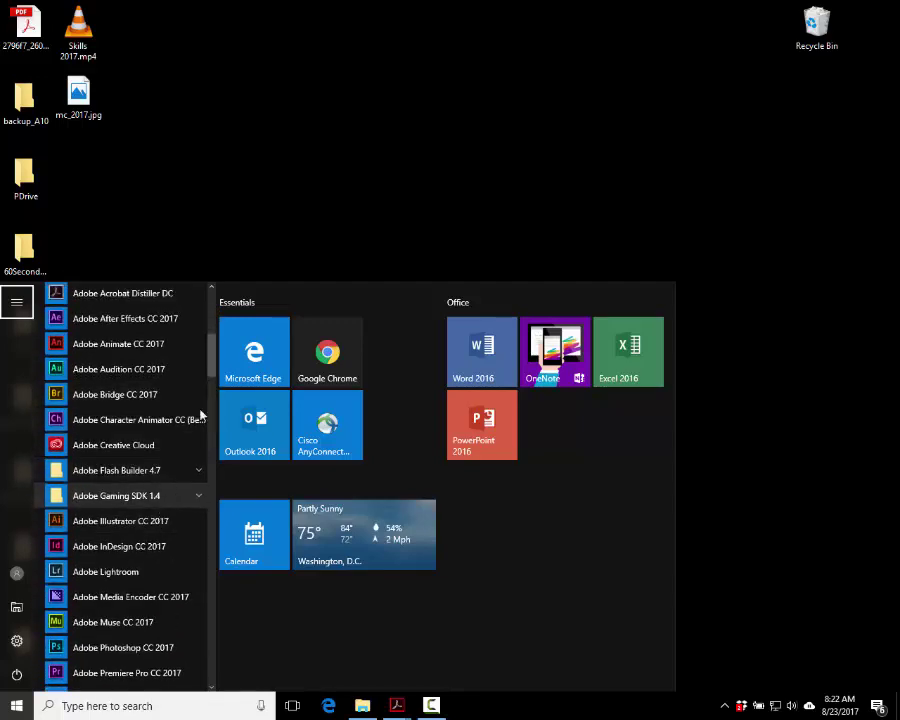
pyautogui.click(238, 221)
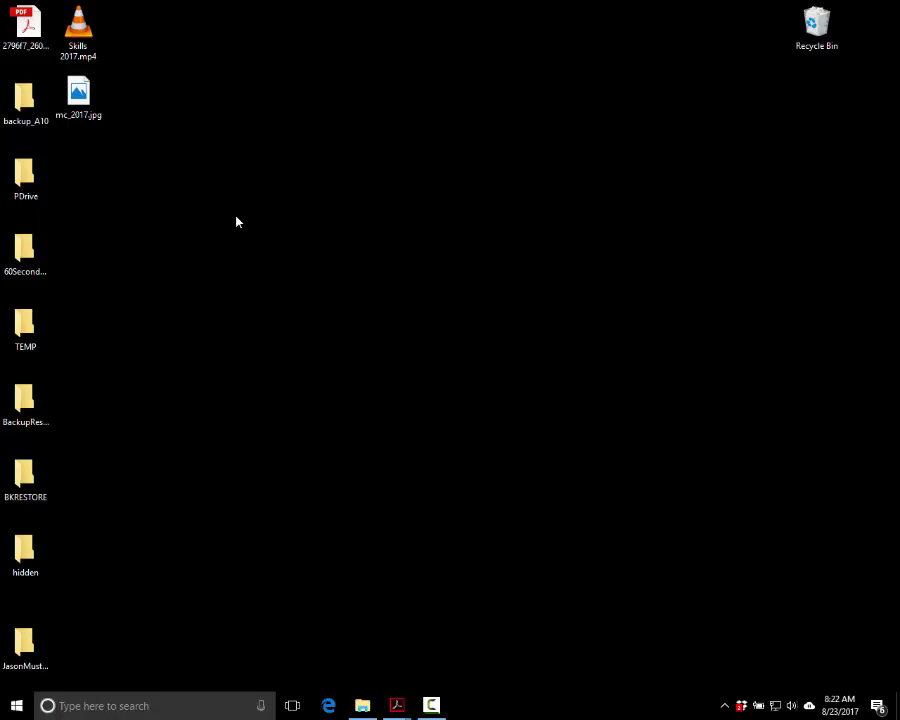
# - Start Adobe After Effects CC 2017 and cancel its product feedback survey
pyautogui.press('super')
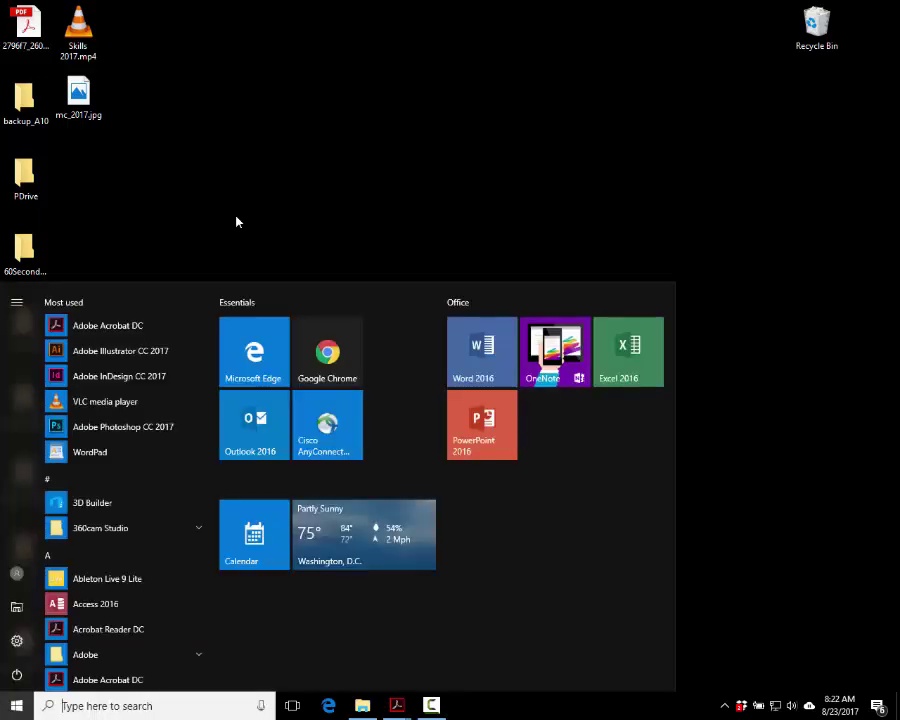
pyautogui.write('after')
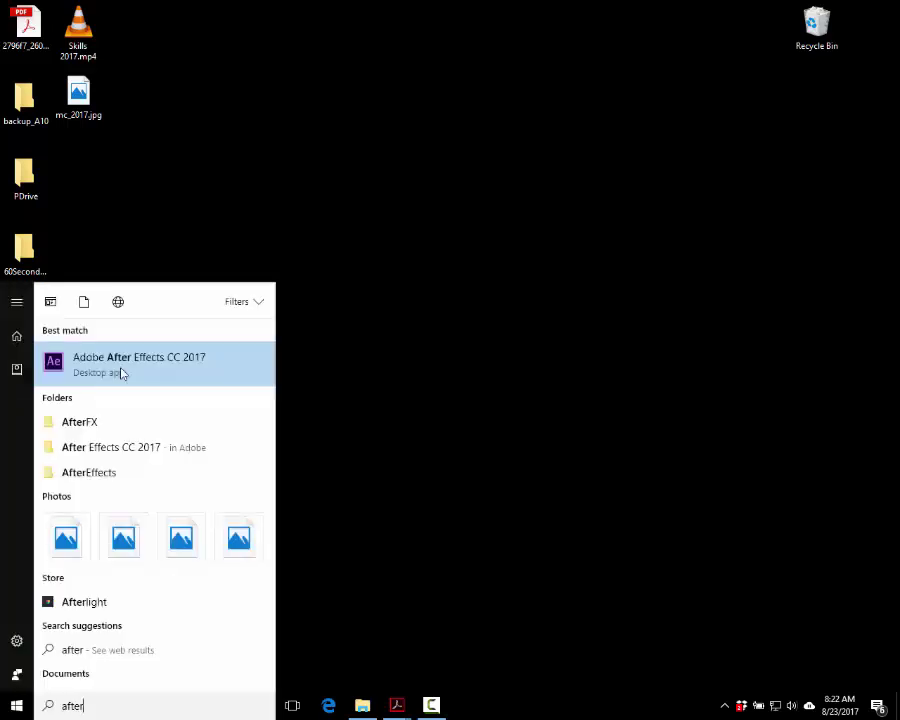
pyautogui.click(121, 373)
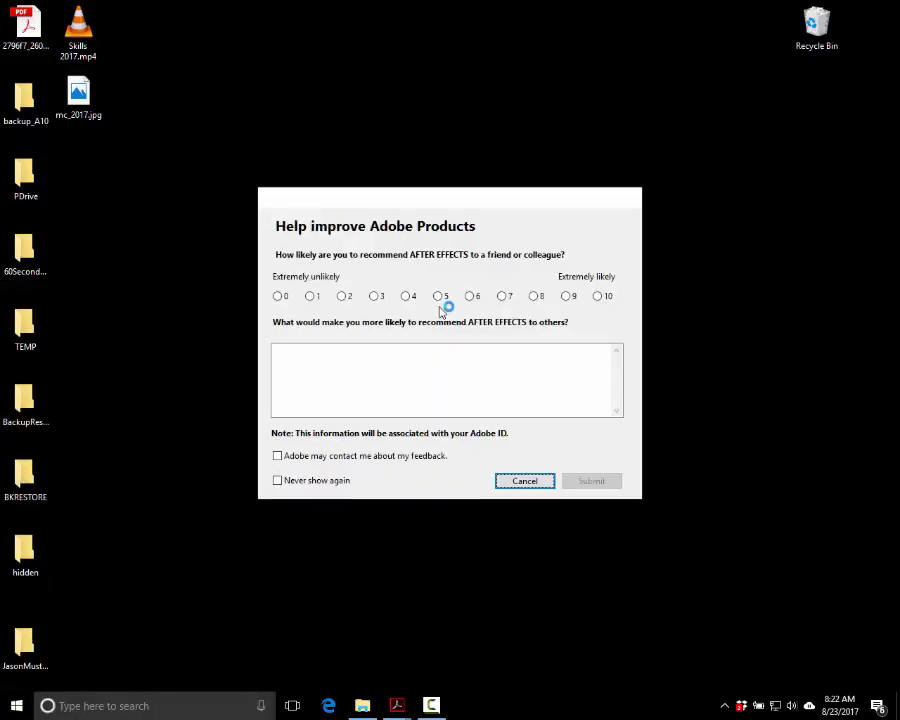
pyautogui.click(533, 480)
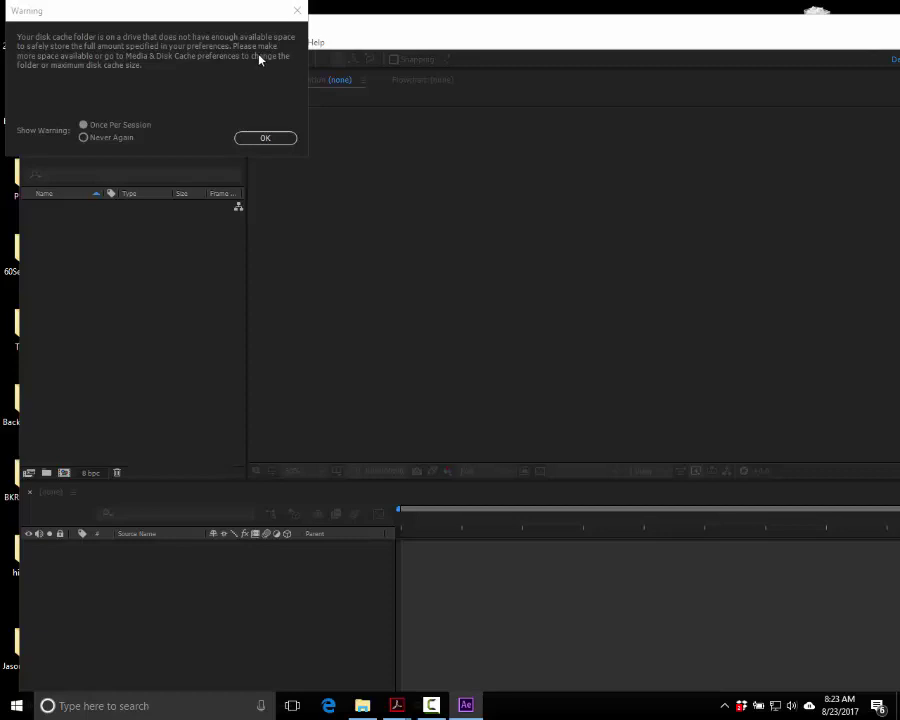
# - Set the disk cache warning to Never Again, accept it, and move the Start window out of the way
pyautogui.click(269, 145)
pyautogui.hotkey('alt', 'Tab')
pyautogui.click(84, 138)
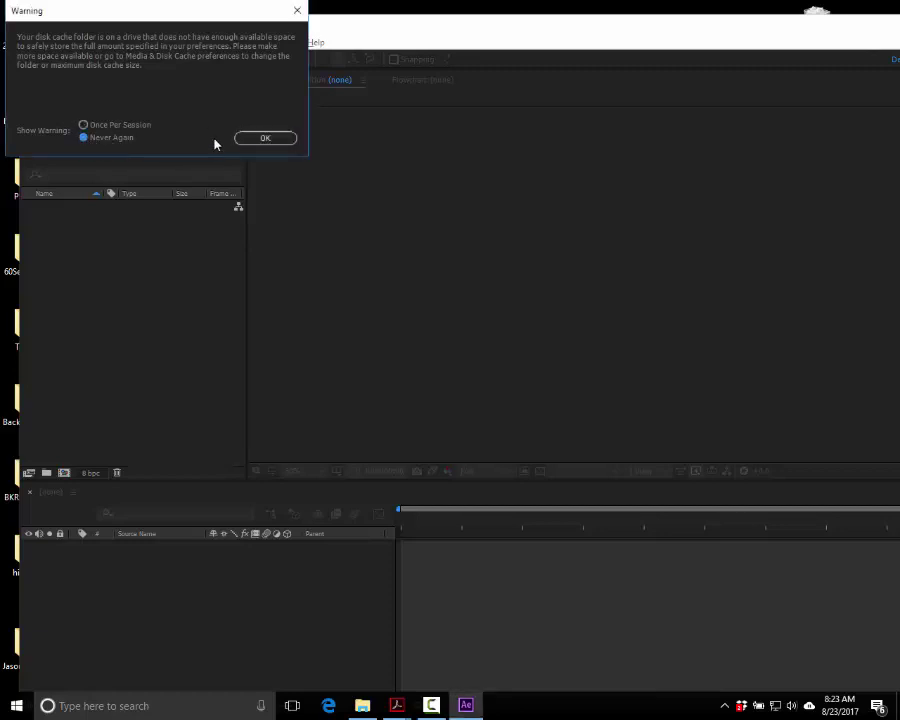
pyautogui.click(270, 138)
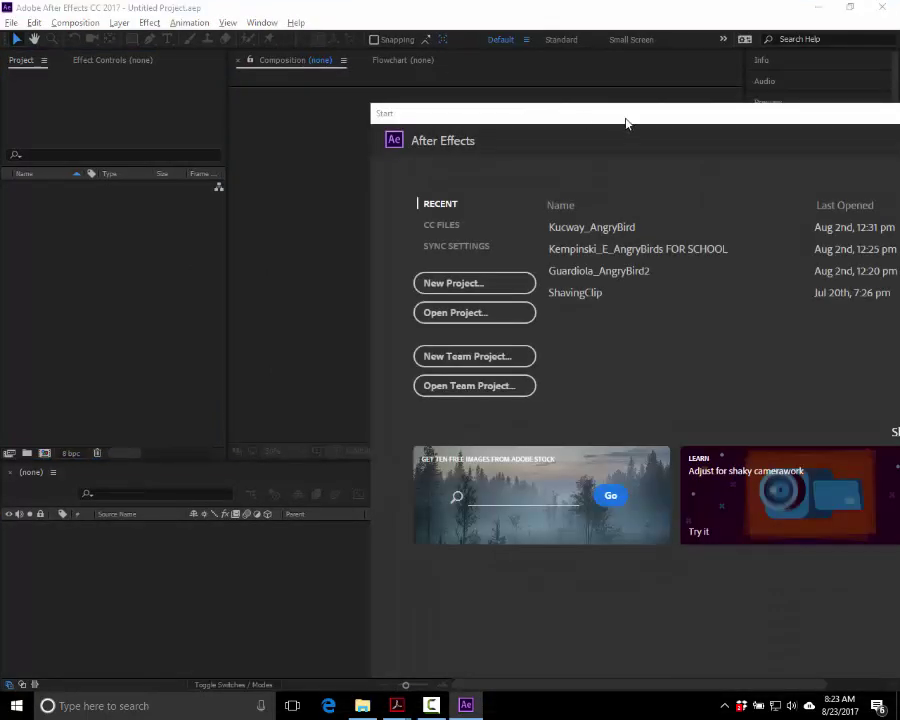
pyautogui.moveTo(624, 120); pyautogui.dragTo(597, 105)
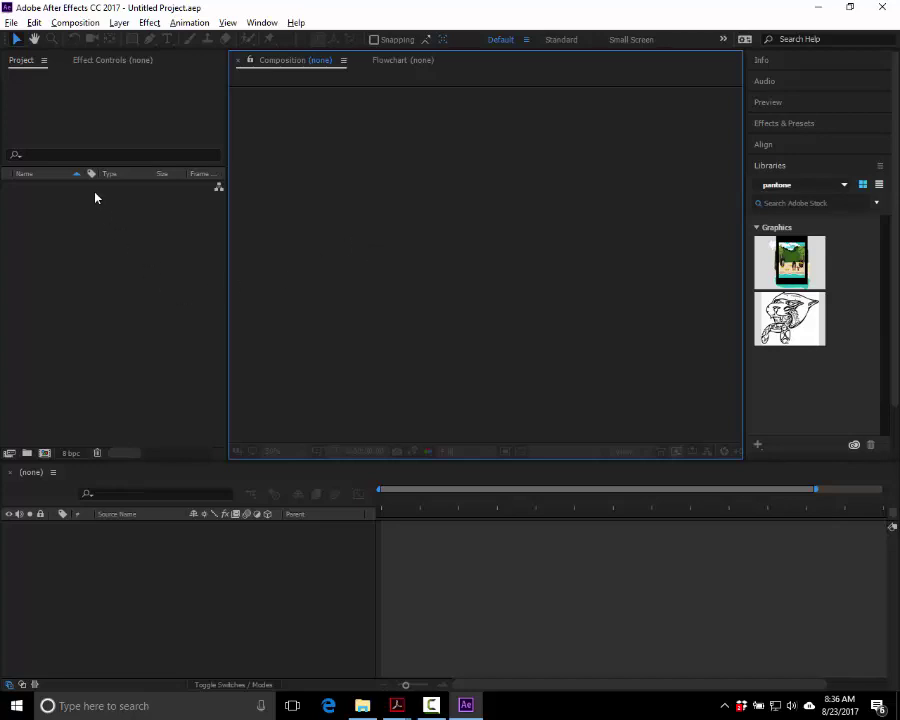
# - Create a project folder named Composition and another named Audio nested inside it
pyautogui.click(27, 454)
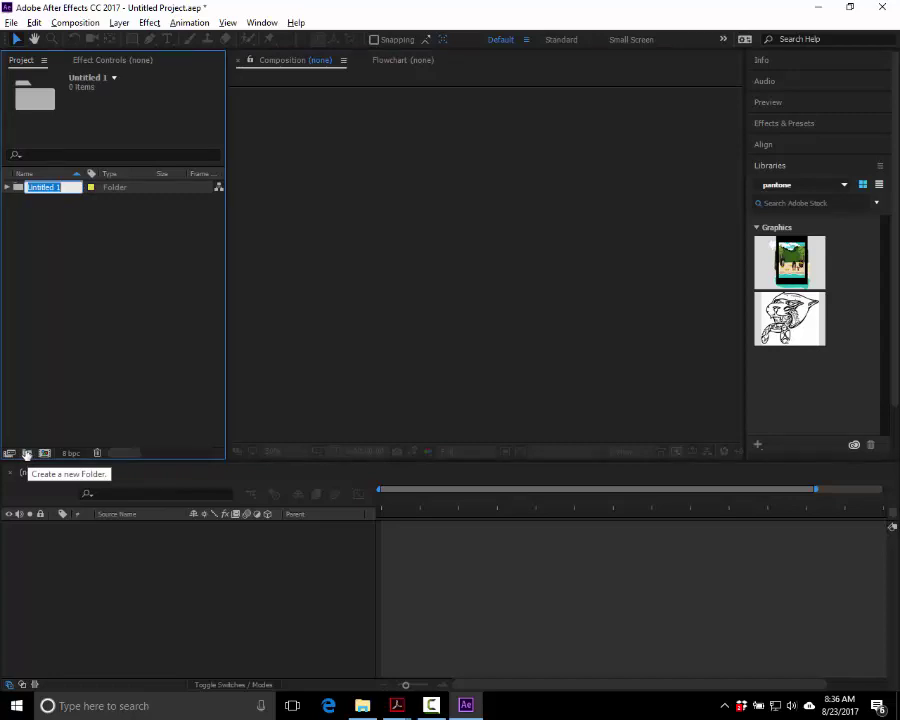
pyautogui.write('Composition')
pyautogui.press('Return')
pyautogui.click(27, 454)
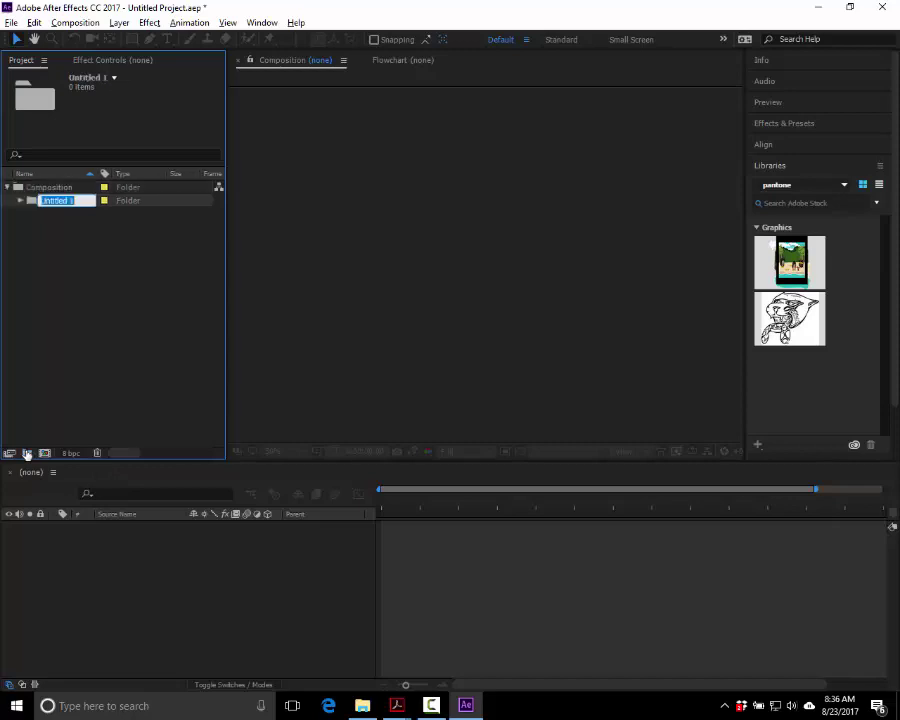
pyautogui.write('Audio')
pyautogui.press('Return')
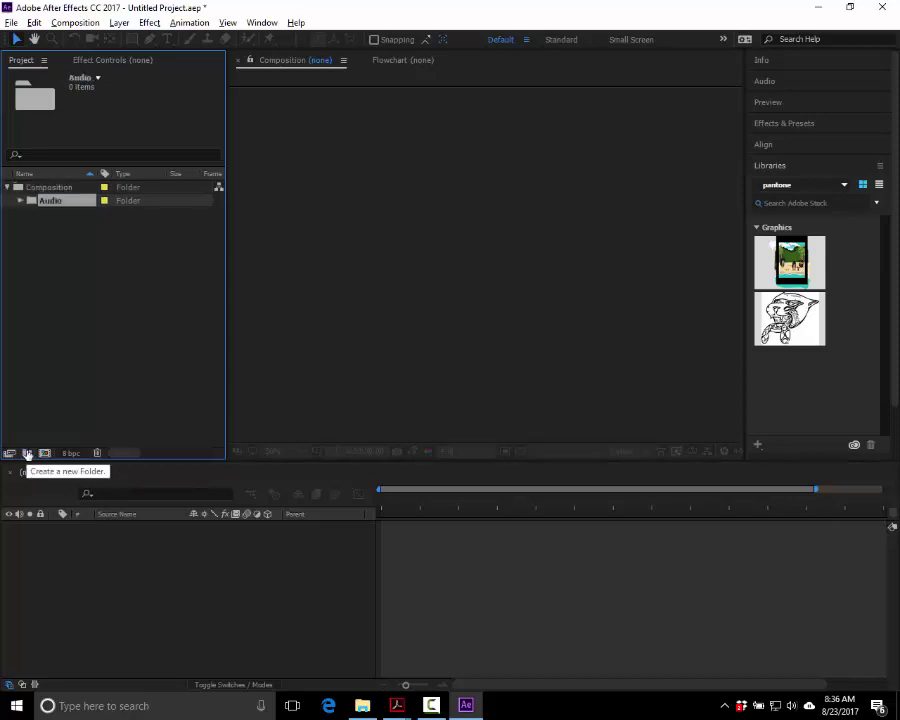
# - Add a folder named Stills inside Audio and a folder named Movies inside Stills
pyautogui.click(27, 454)
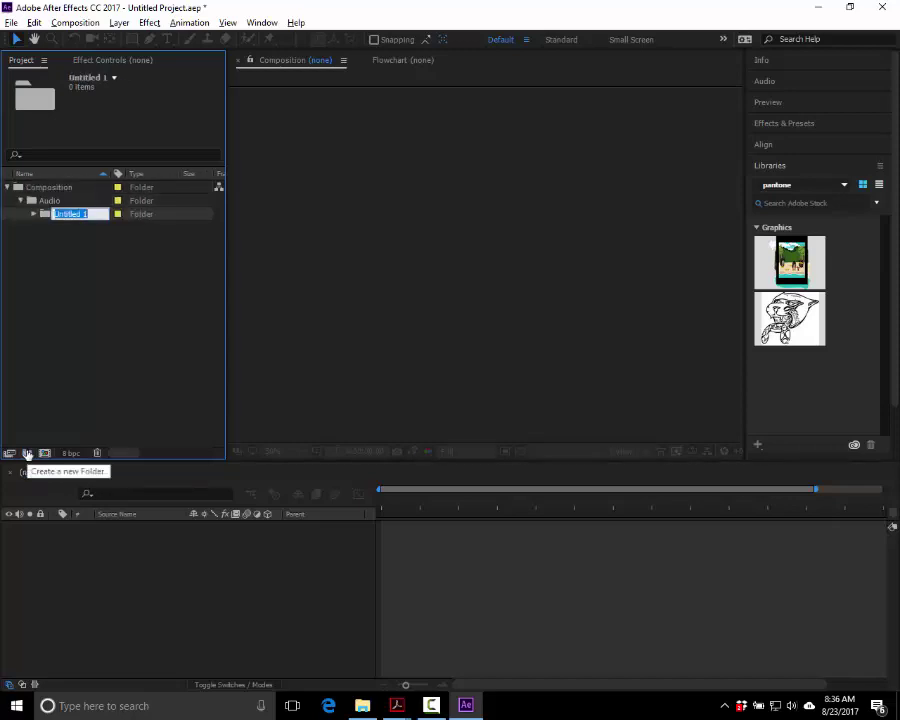
pyautogui.write('Stills')
pyautogui.press('Return')
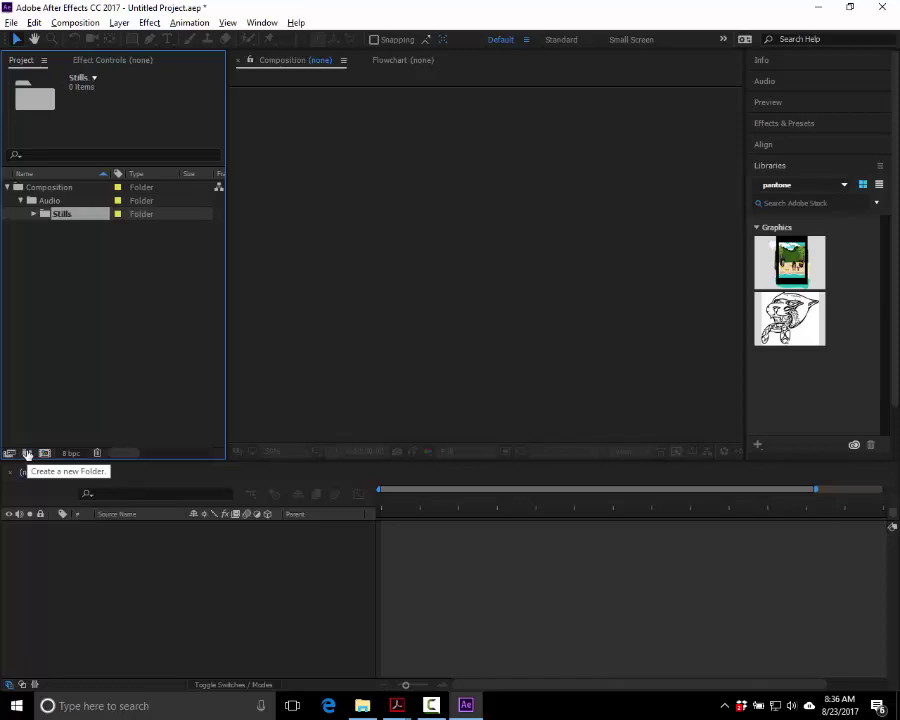
pyautogui.click(27, 454)
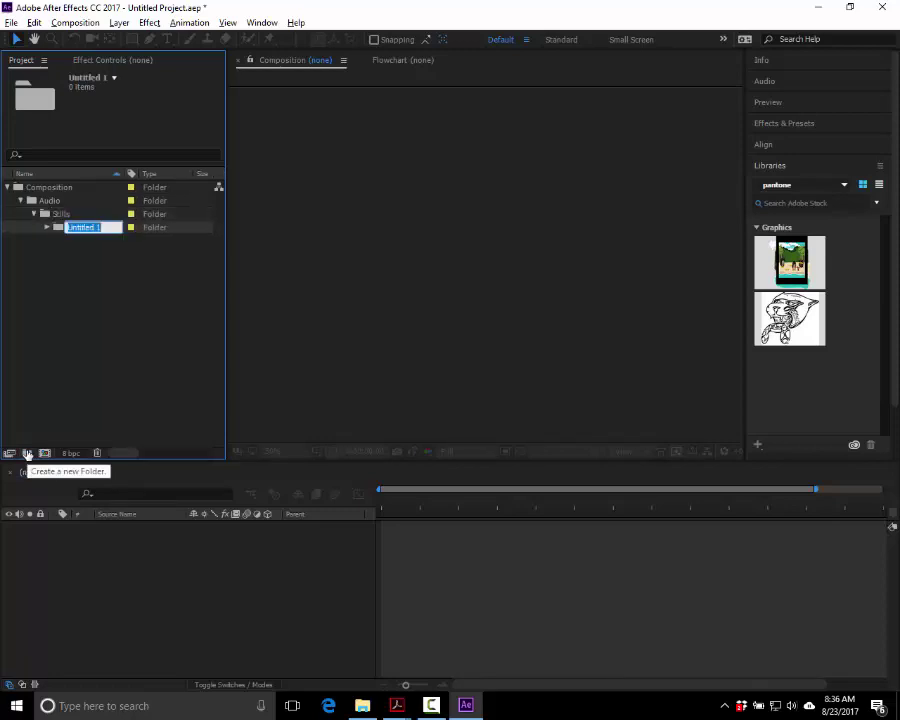
pyautogui.write('Movies')
pyautogui.press('Return')
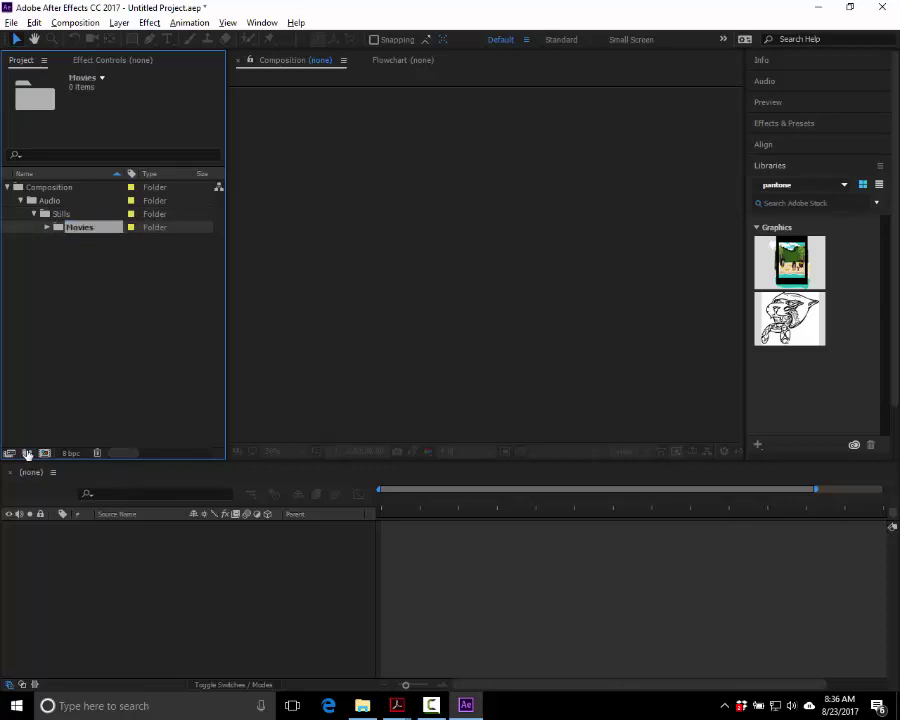
# - Add a folder named Sequences inside Movies and a folder named Solids inside Sequences
pyautogui.click(27, 454)
pyautogui.write('Sequences')
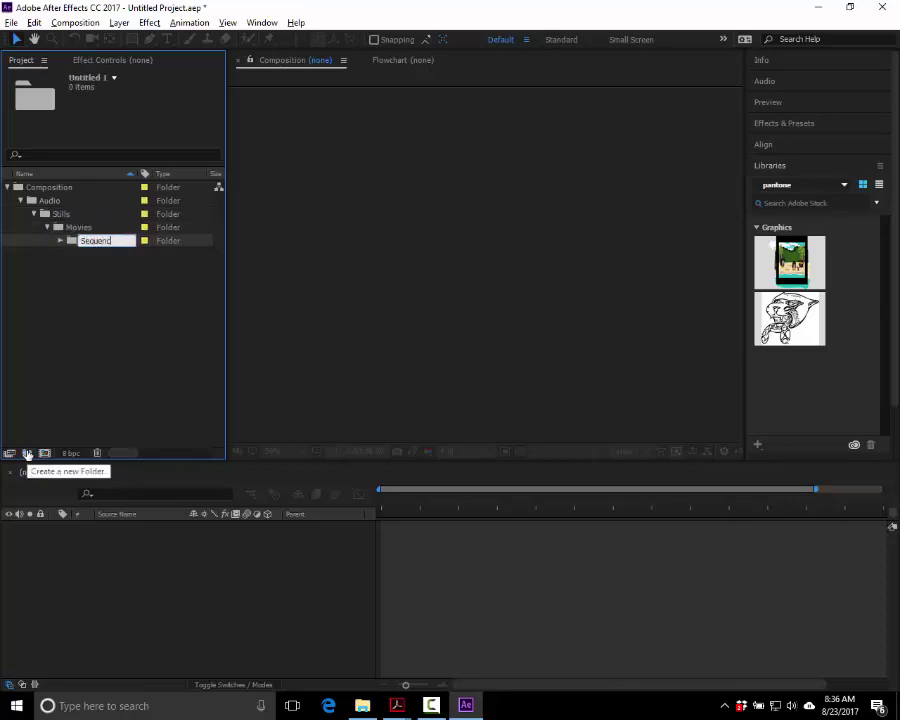
pyautogui.press('Return')
pyautogui.click(27, 454)
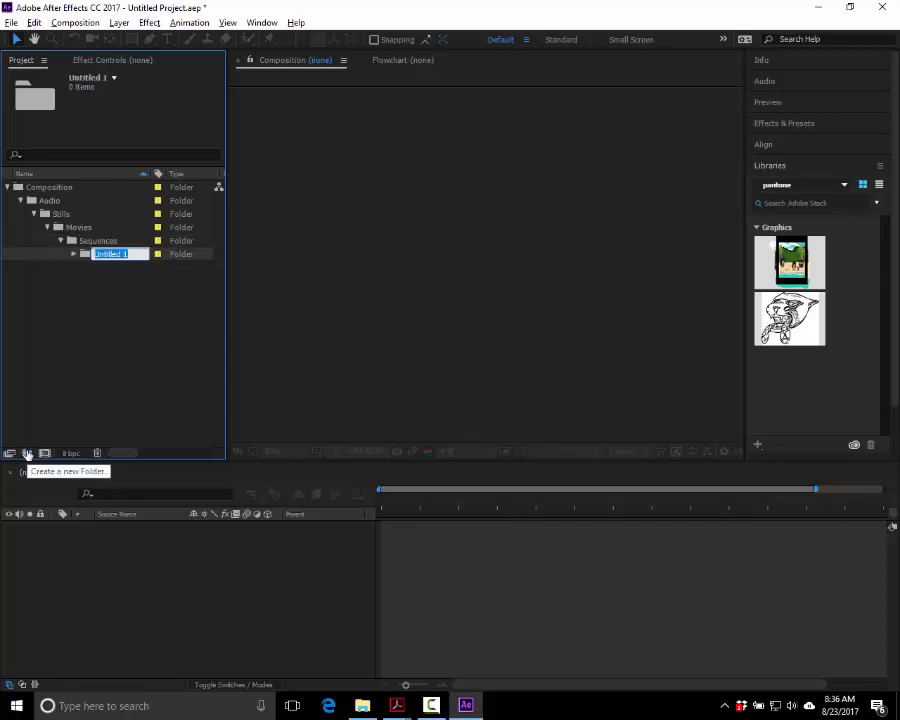
pyautogui.write('Solids')
pyautogui.press('Return')
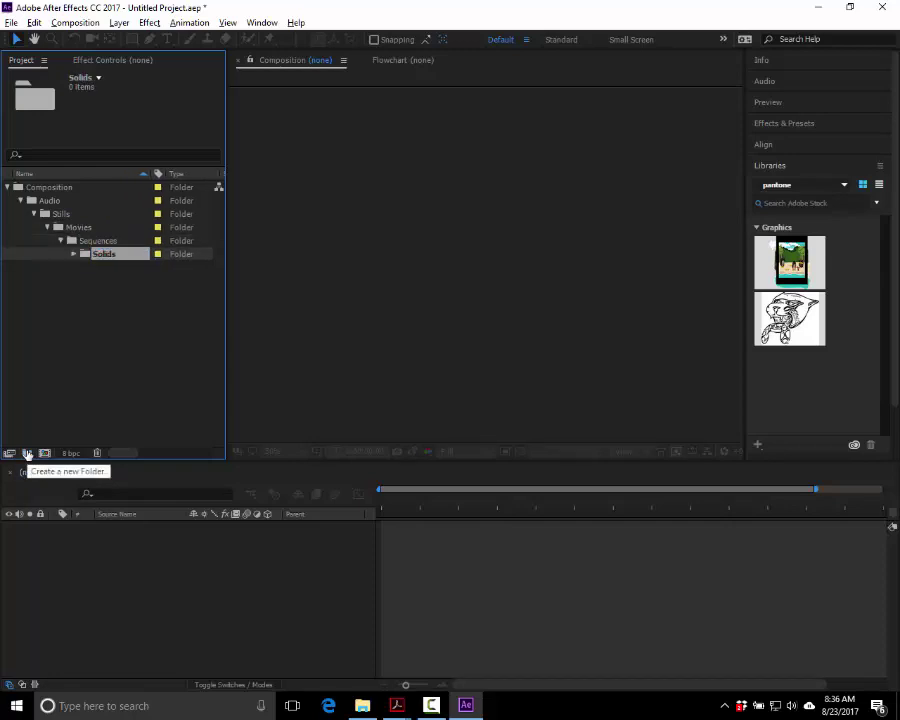
# - Add a folder named Artwork inside the Solids folder
pyautogui.click(27, 454)
pyautogui.write('Ar')
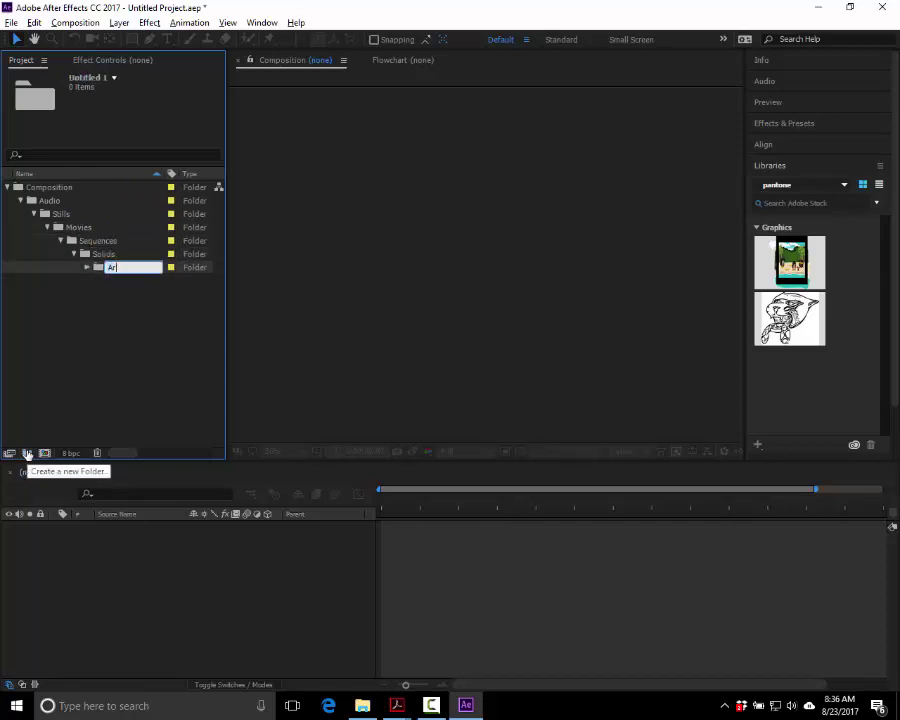
pyautogui.write('twork')
pyautogui.press('Return')
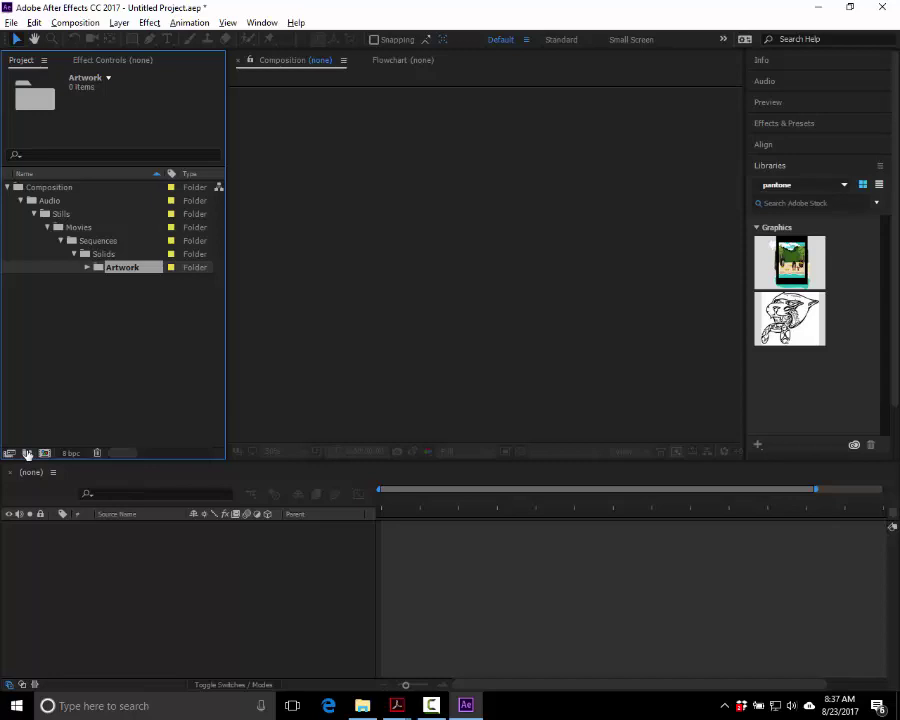
# - Move the nested Artwork, Solids, Sequences, Movies, Stills and Audio folders out to the project's top level and expand Artwork
pyautogui.press('Return')
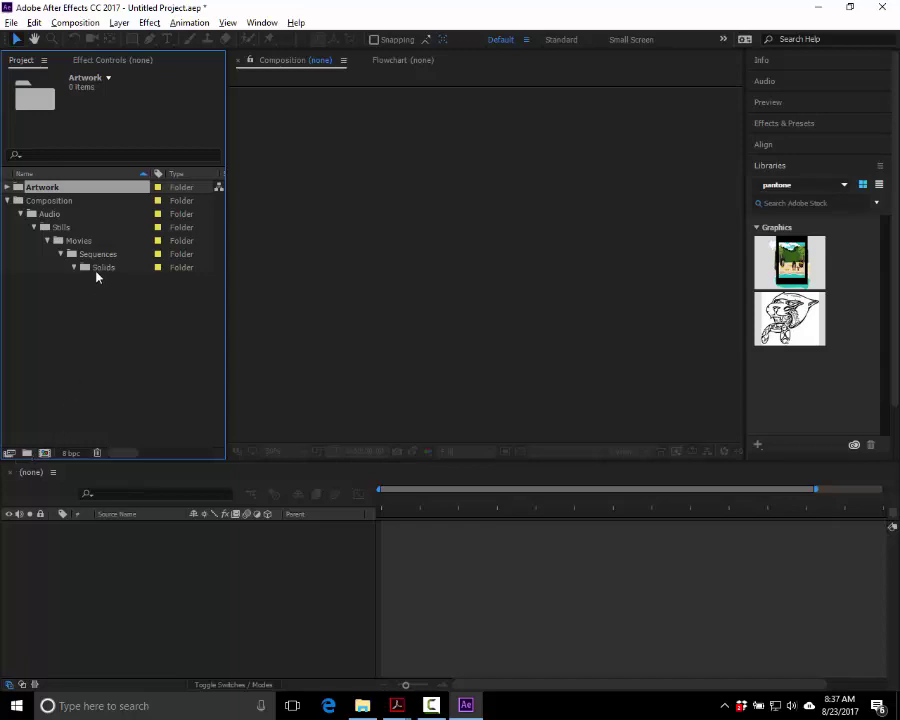
pyautogui.moveTo(95, 267); pyautogui.dragTo(88, 298)
pyautogui.moveTo(76, 240); pyautogui.dragTo(44, 290)
pyautogui.moveTo(48, 214); pyautogui.dragTo(59, 313)
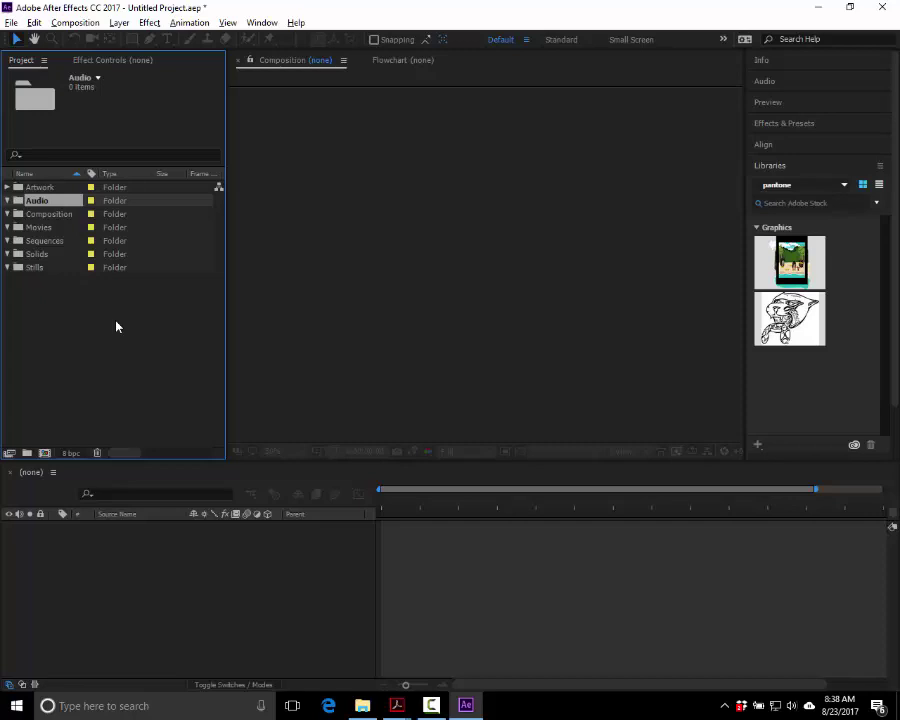
pyautogui.click(7, 188)
# - Start saving the project under a new name and open the template folder inside the 1900 folder on the D: drive
pyautogui.click(10, 22)
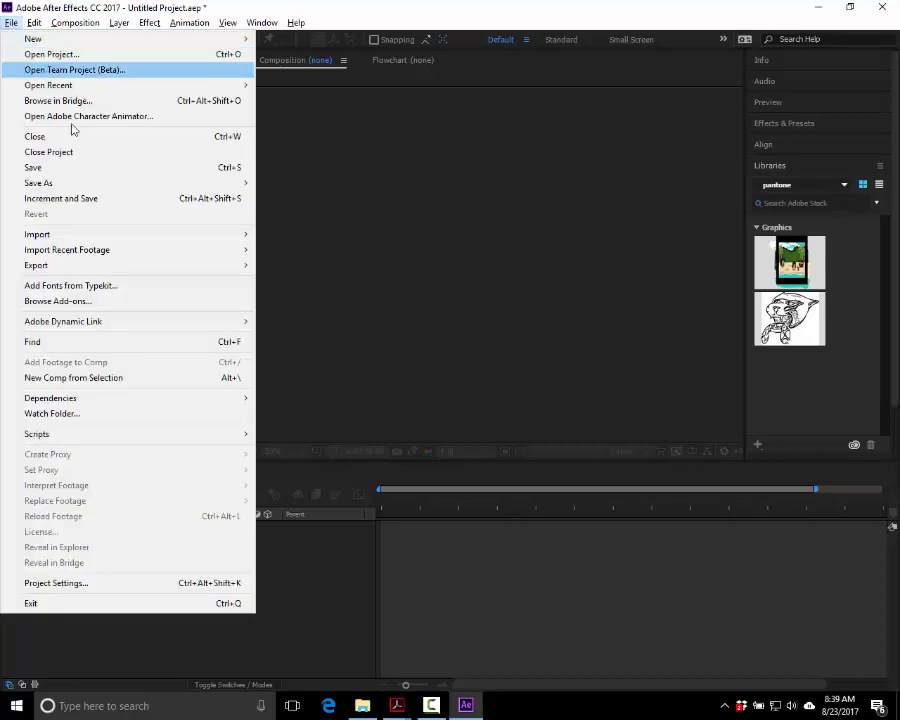
pyautogui.moveTo(87, 187)
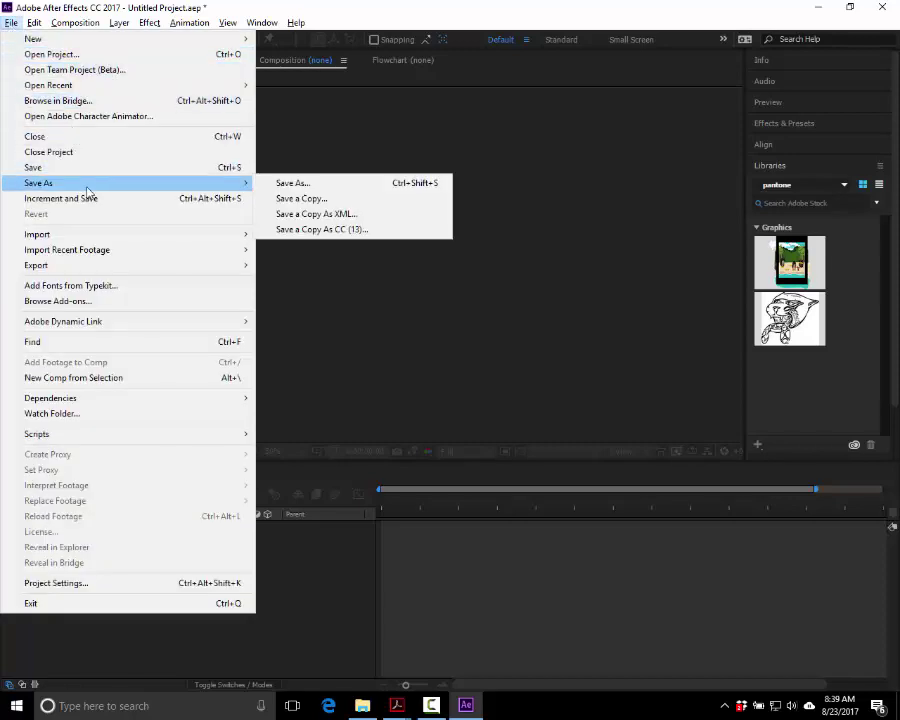
pyautogui.click(306, 189)
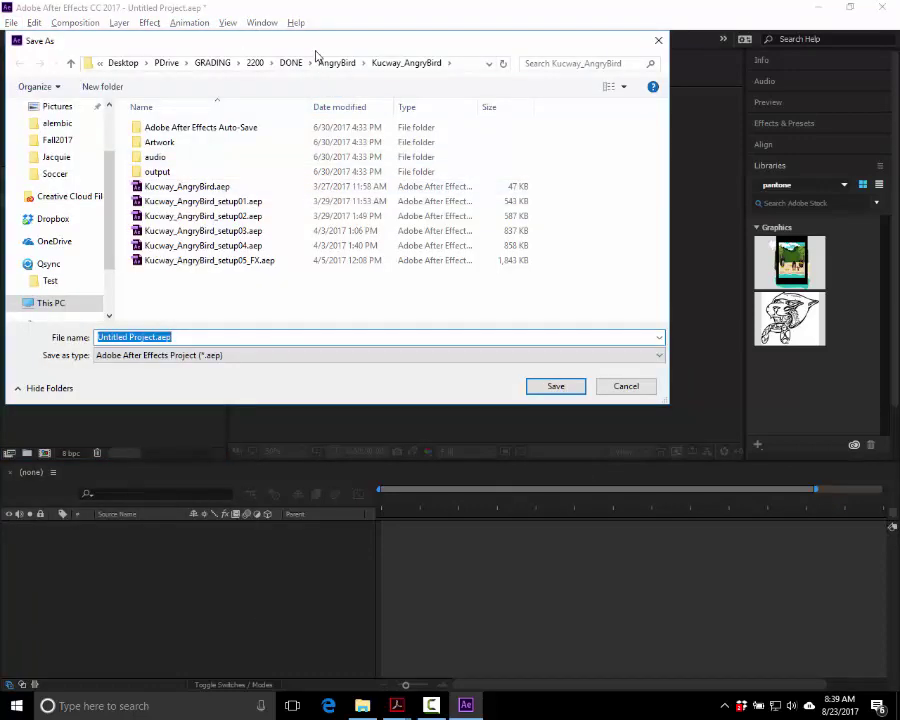
pyautogui.moveTo(224, 40); pyautogui.dragTo(318, 64)
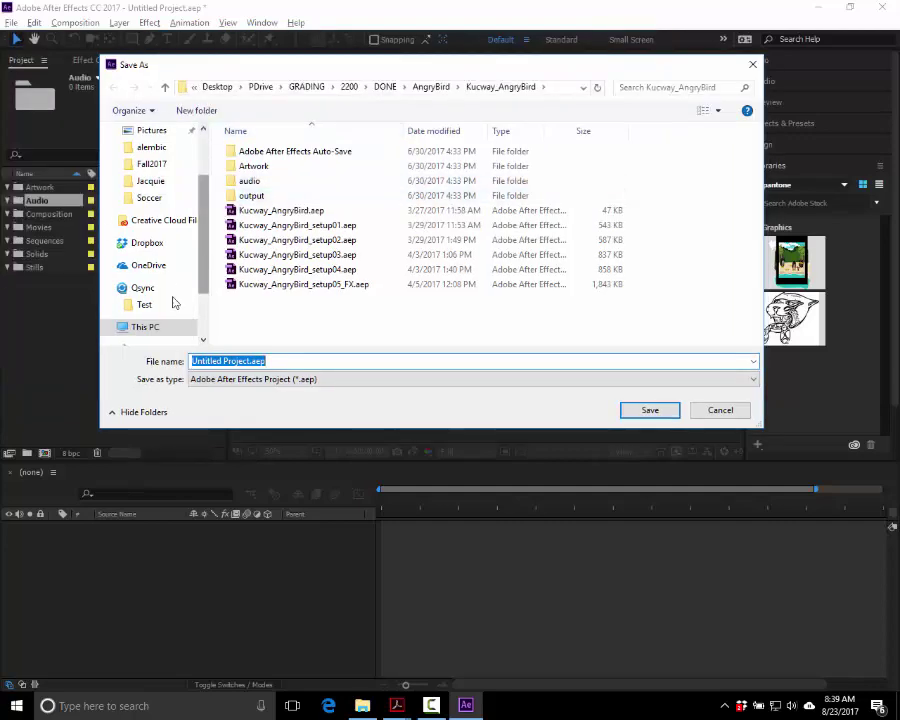
pyautogui.click(146, 326)
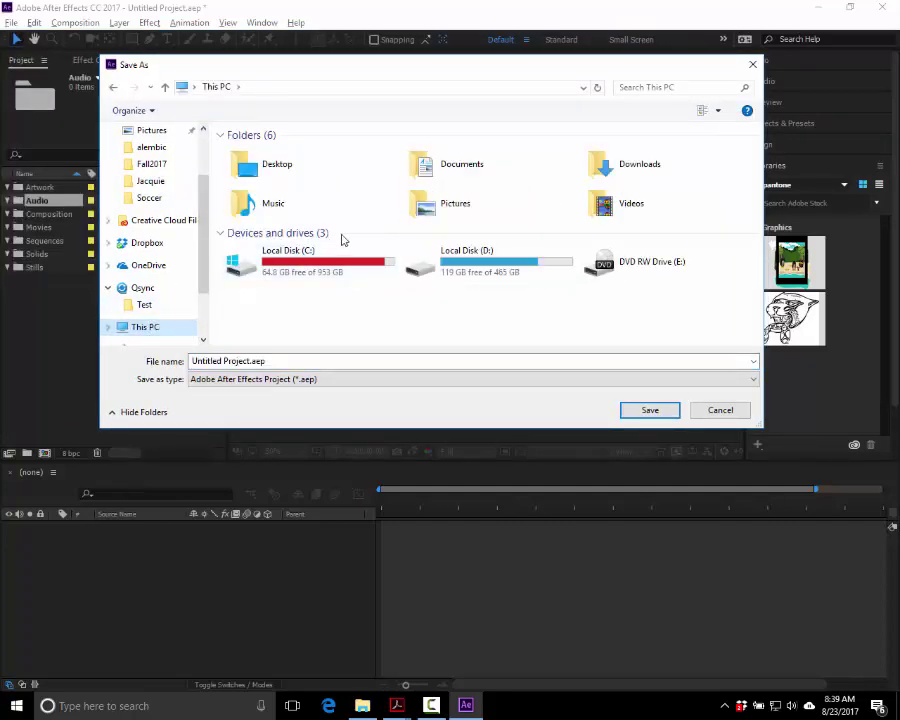
pyautogui.moveTo(206, 257); pyautogui.dragTo(203, 268)
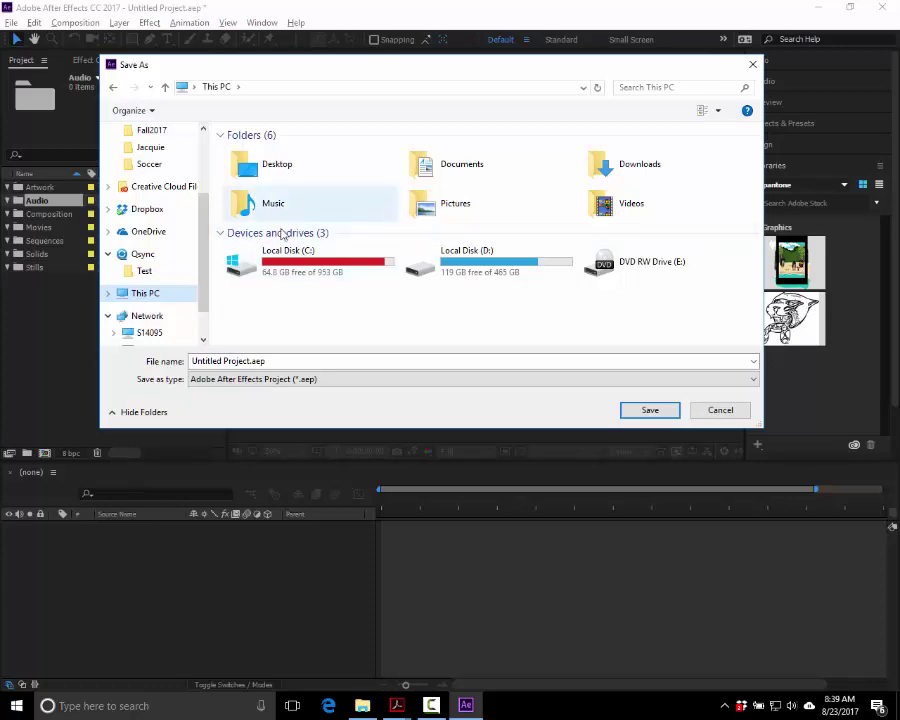
pyautogui.doubleClick(500, 272)
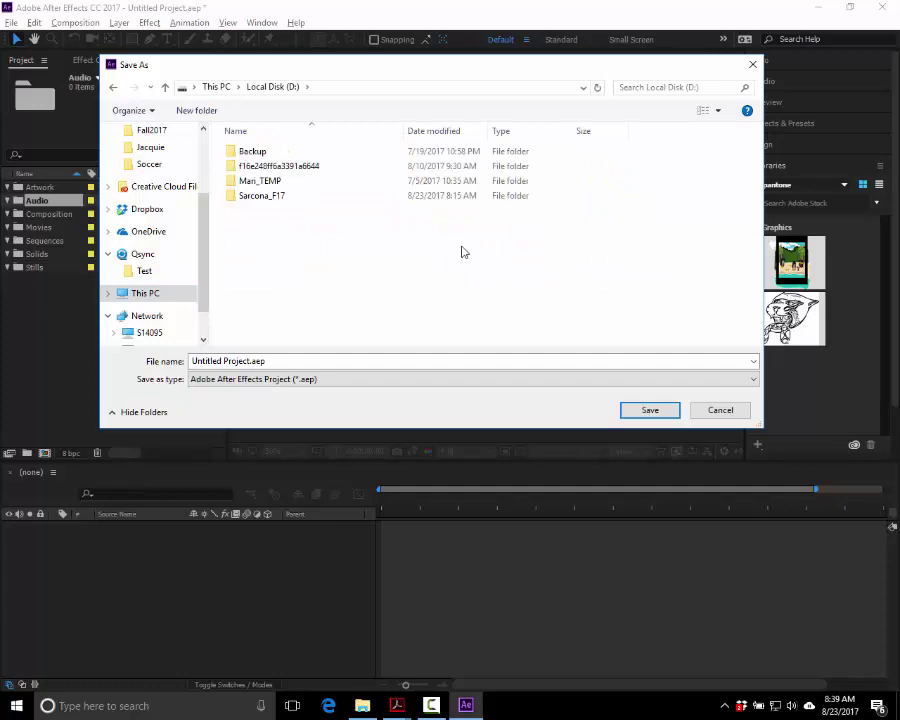
pyautogui.doubleClick(284, 197)
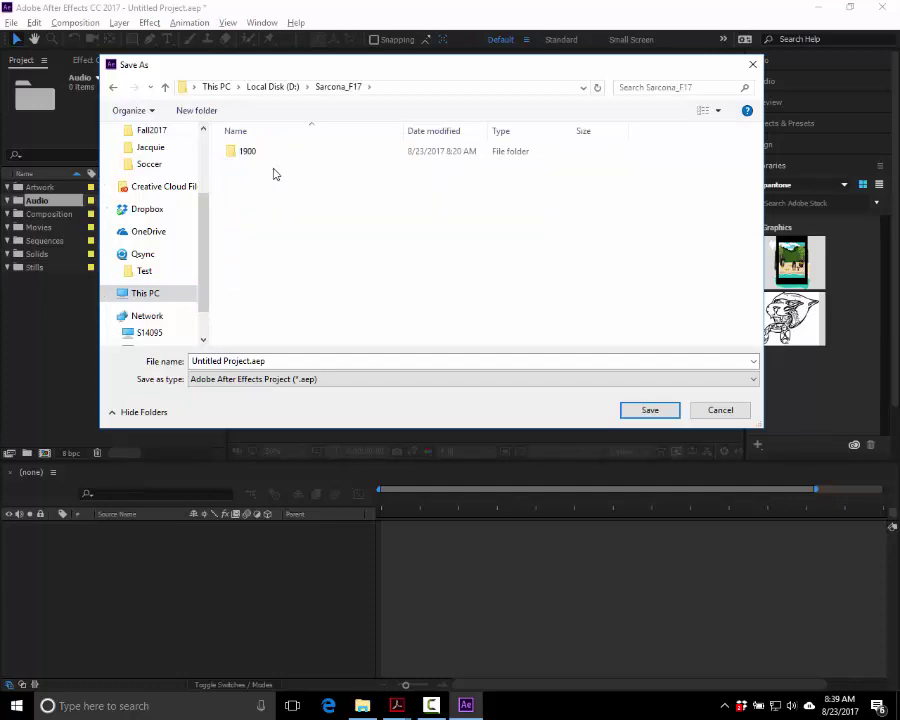
pyautogui.doubleClick(266, 155)
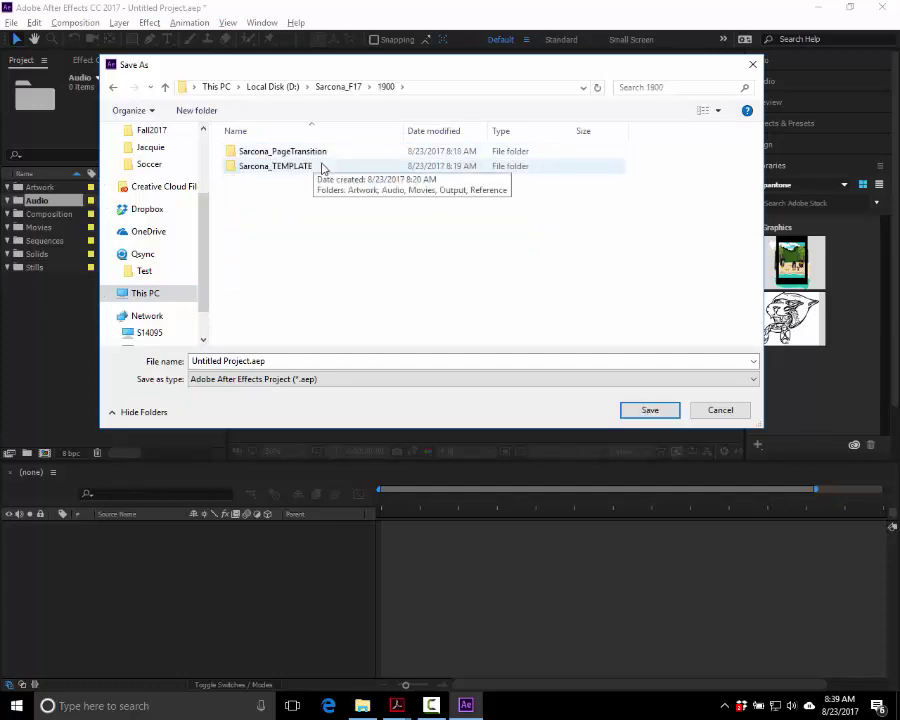
pyautogui.click(300, 168)
pyautogui.doubleClick(300, 168)
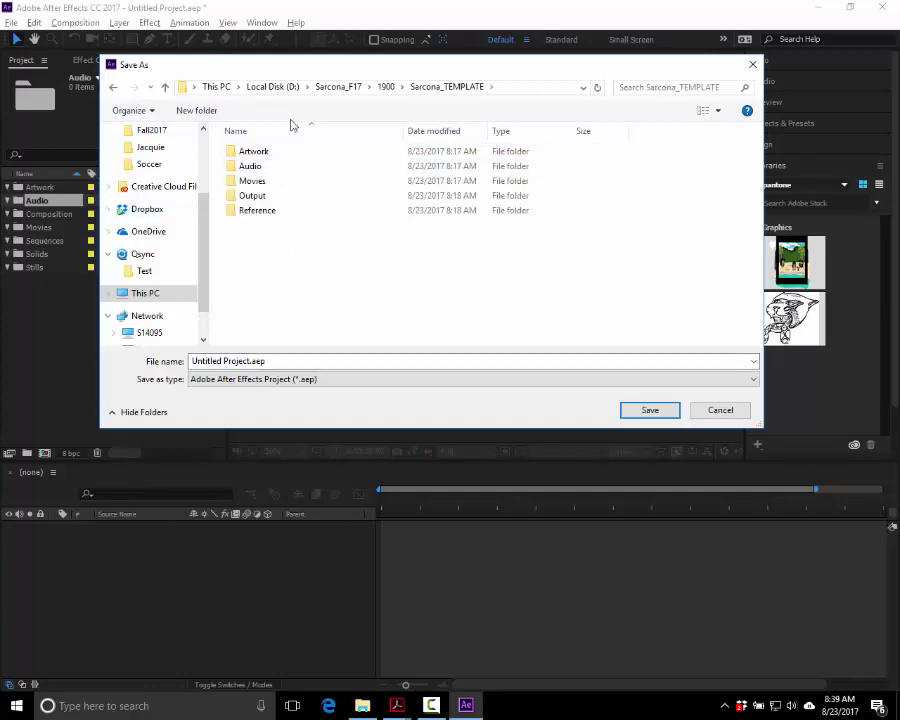
# - Name the project file with the surname followed by _TEMPLATEPROJECT and save it as an After Effects project
pyautogui.hotkey('ctrl', 'a')
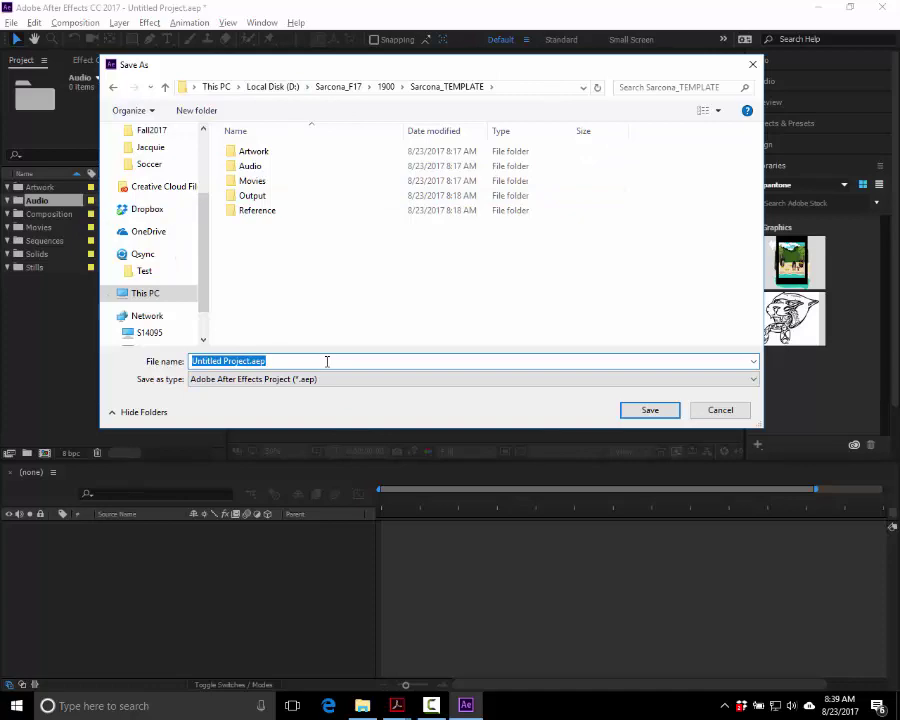
pyautogui.write('Sarcona_T')
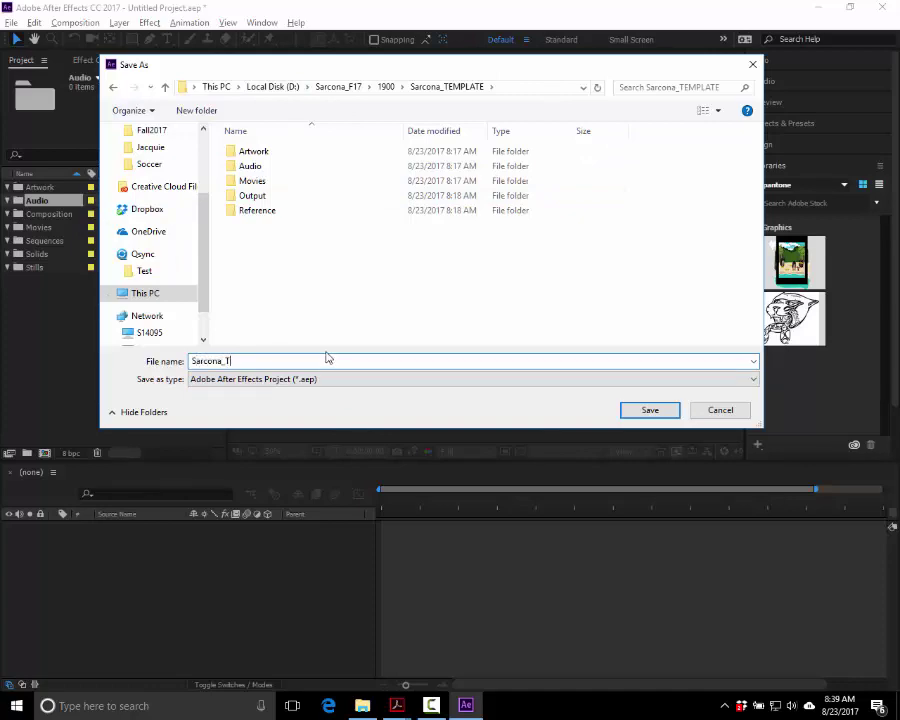
pyautogui.write('EMPLATEPROJECT')
pyautogui.press('Return')
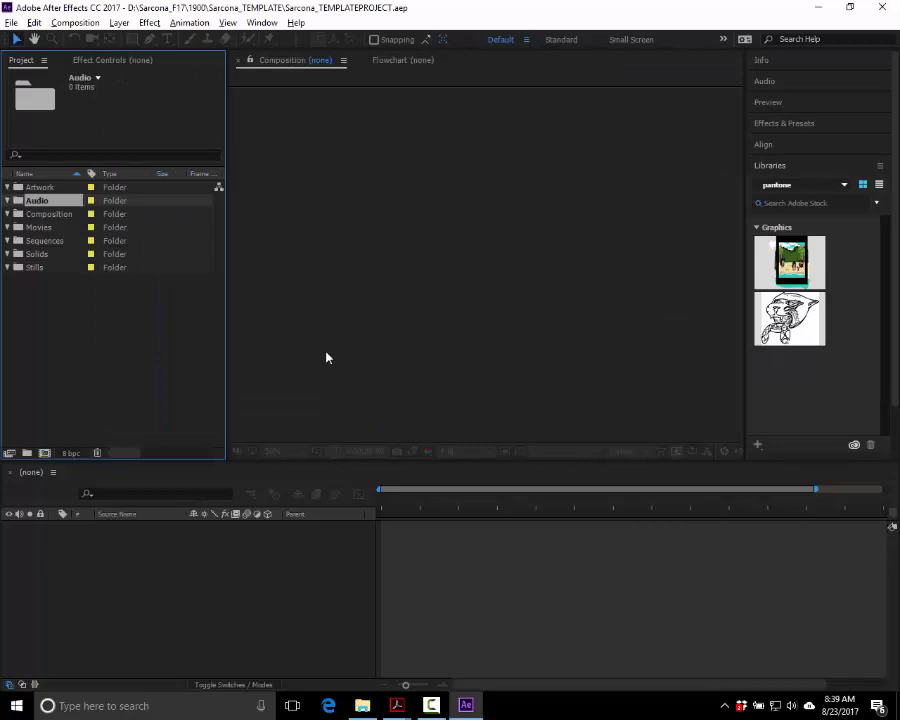
# - In File Explorer, check the template folder inside 1900 on the D: drive for the saved project file, and return to After Effects
pyautogui.press('super+e')
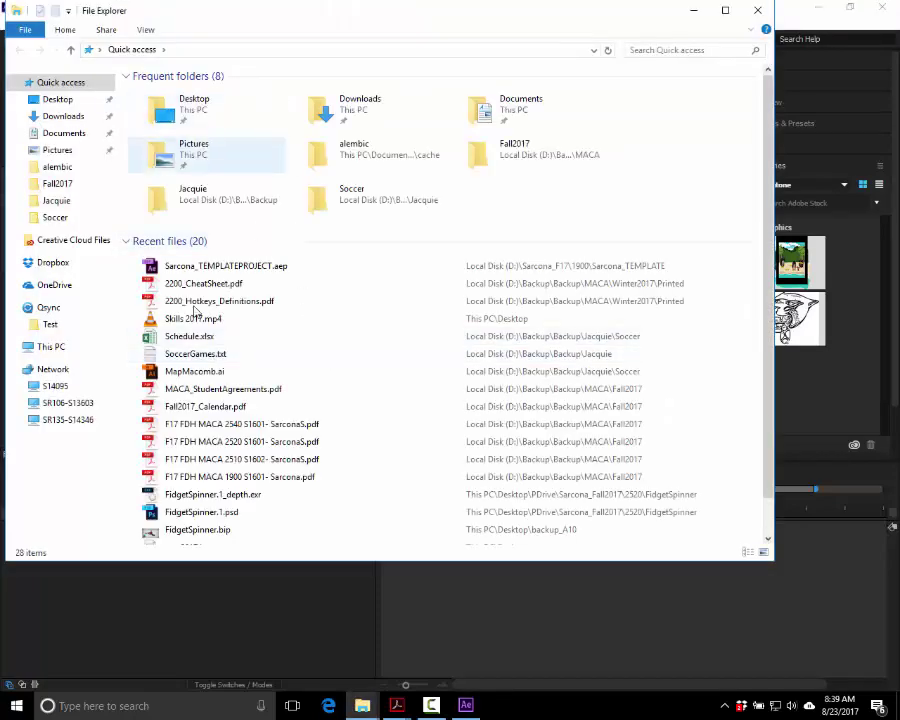
pyautogui.click(72, 346)
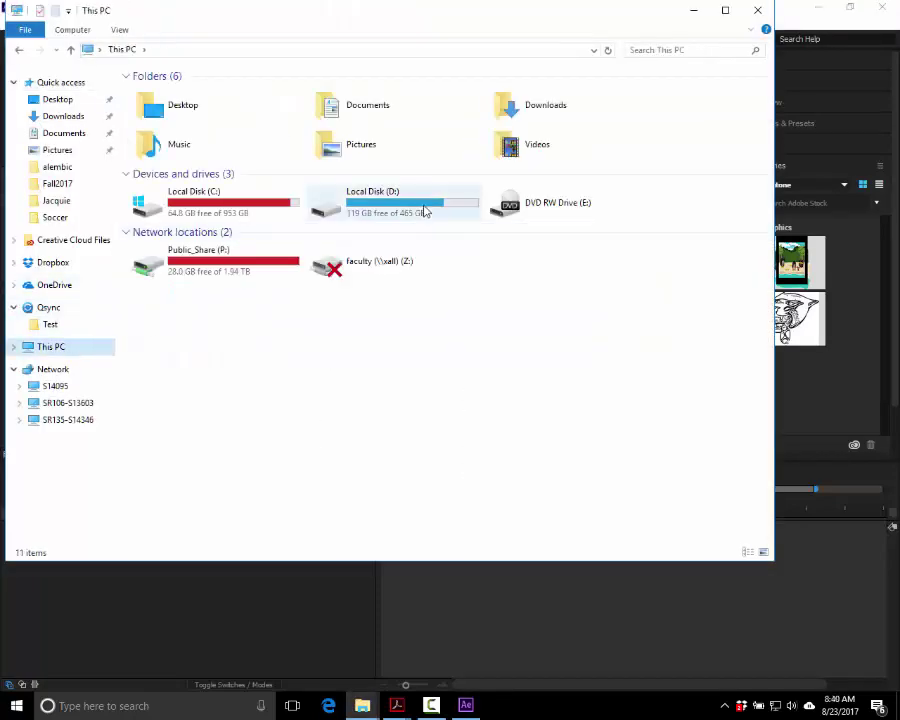
pyautogui.doubleClick(422, 210)
pyautogui.doubleClick(180, 138)
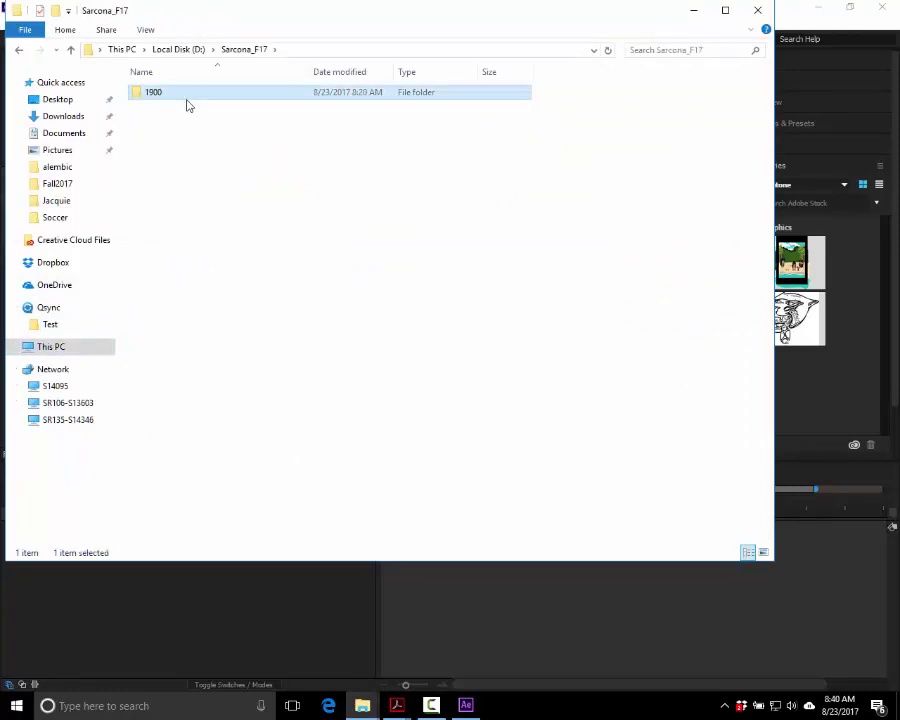
pyautogui.doubleClick(186, 98)
pyautogui.doubleClick(185, 108)
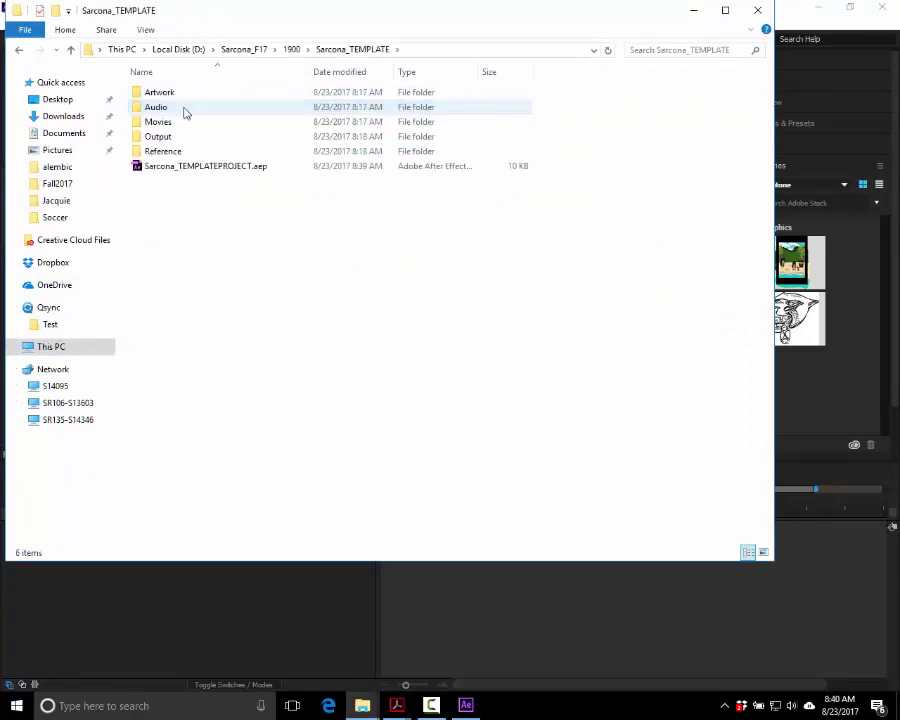
pyautogui.click(199, 168)
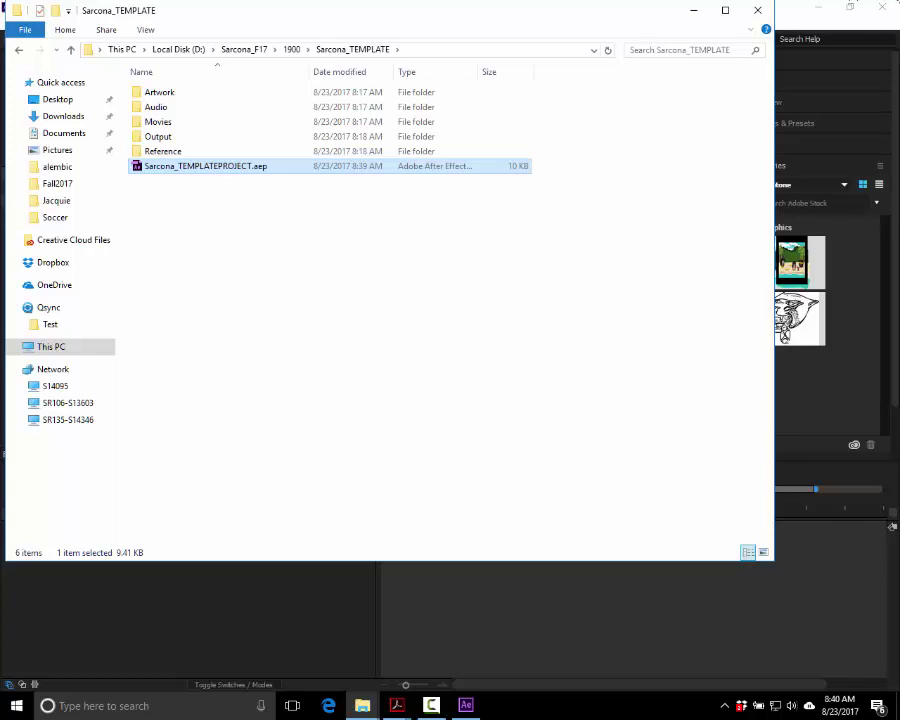
pyautogui.click(754, 12)
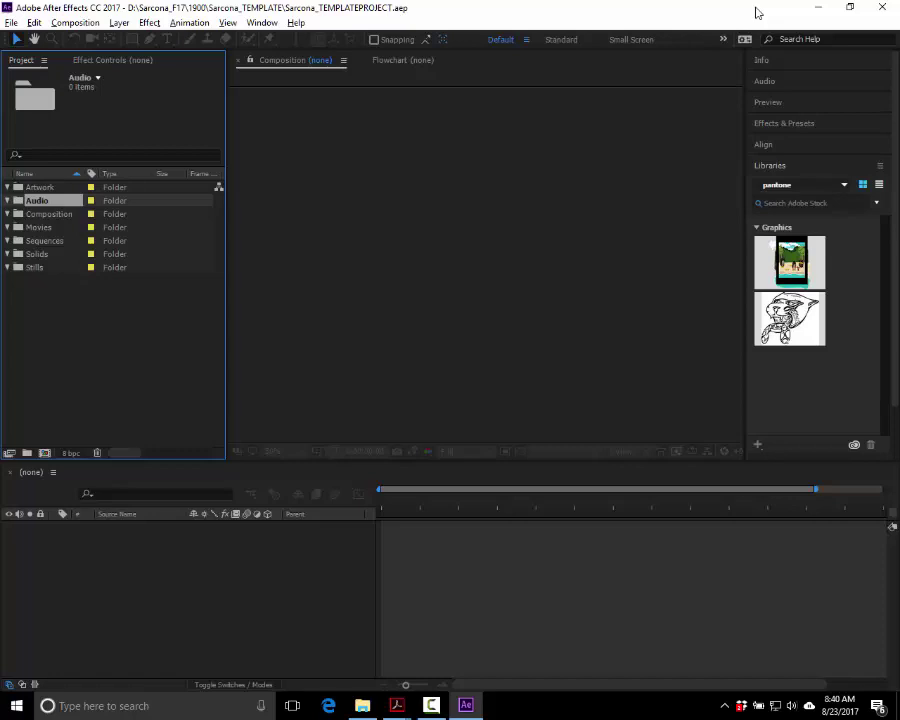
# - Save the project under a new name in the 1900 page transition folder, using the surname followed by _PageTransitions
pyautogui.hotkey('ctrl', 'shift', 's')
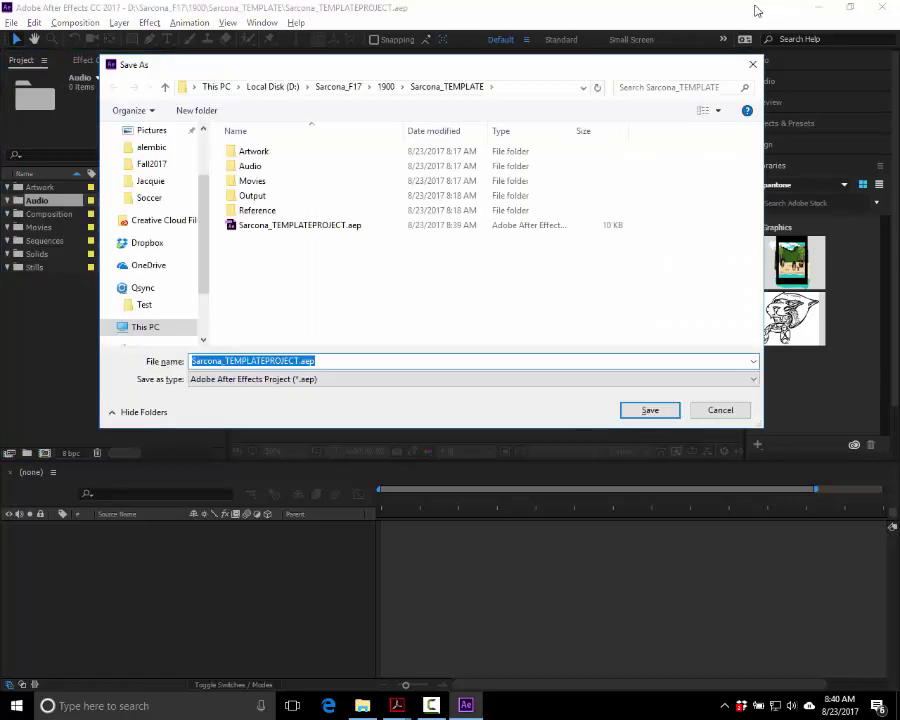
pyautogui.click(386, 86)
pyautogui.doubleClick(268, 152)
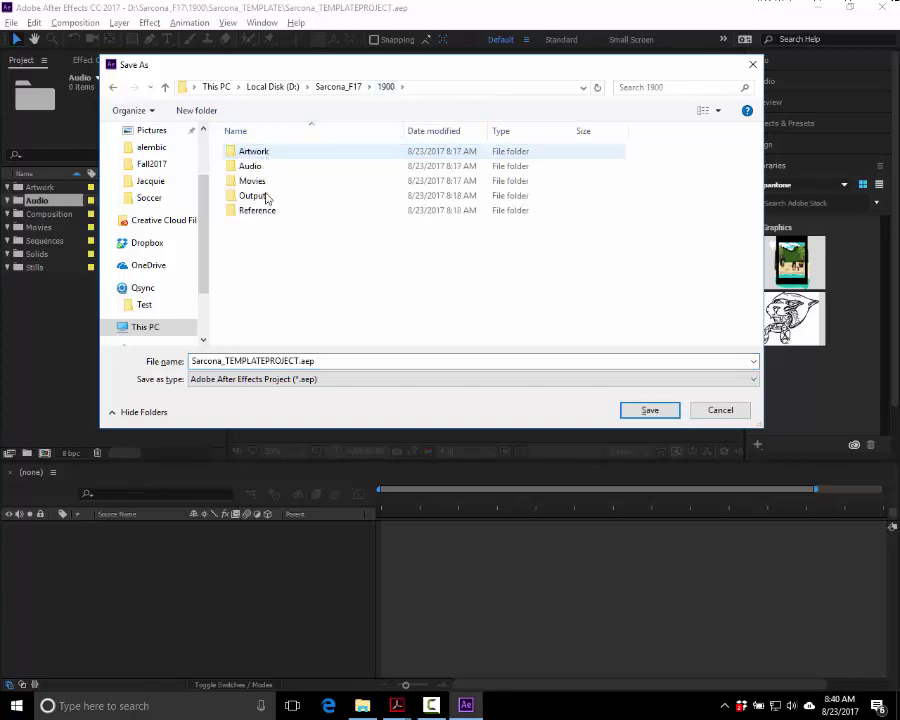
pyautogui.click(241, 361)
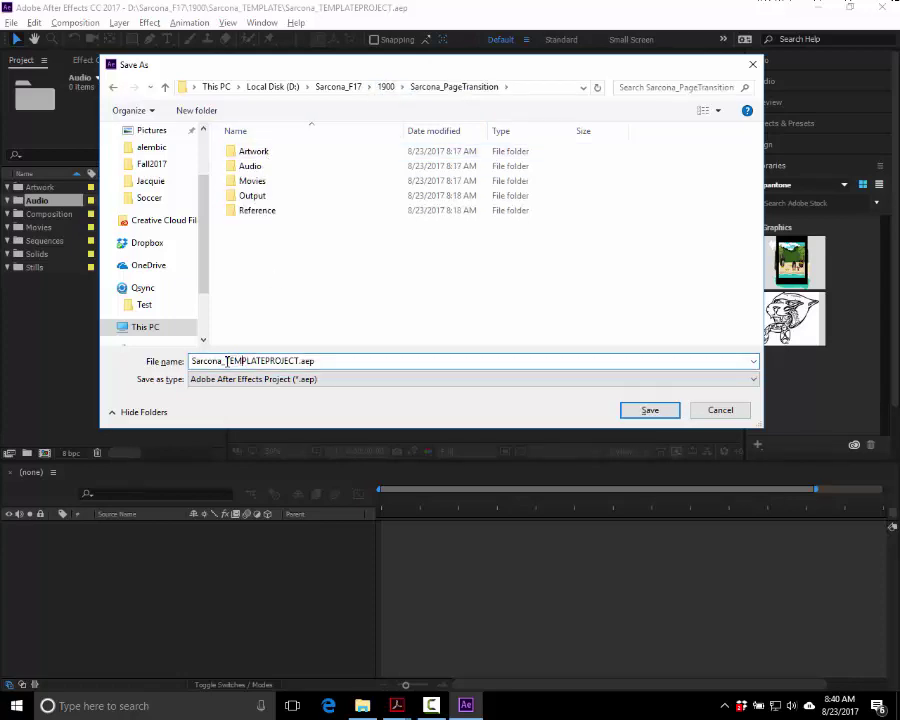
pyautogui.moveTo(223, 361); pyautogui.dragTo(404, 358)
pyautogui.write('PageTransitions')
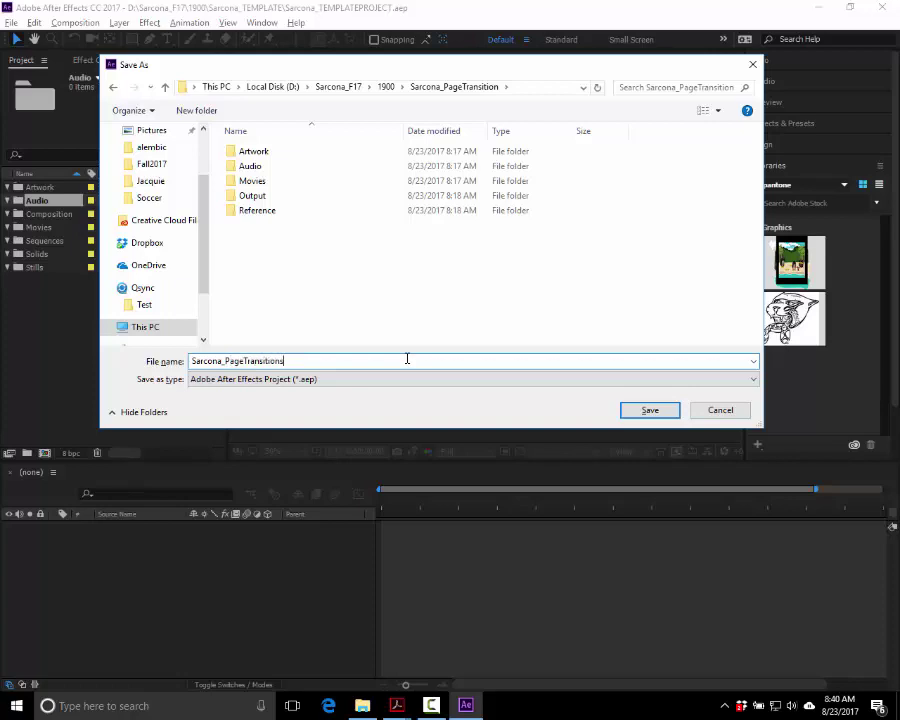
pyautogui.press('Return')
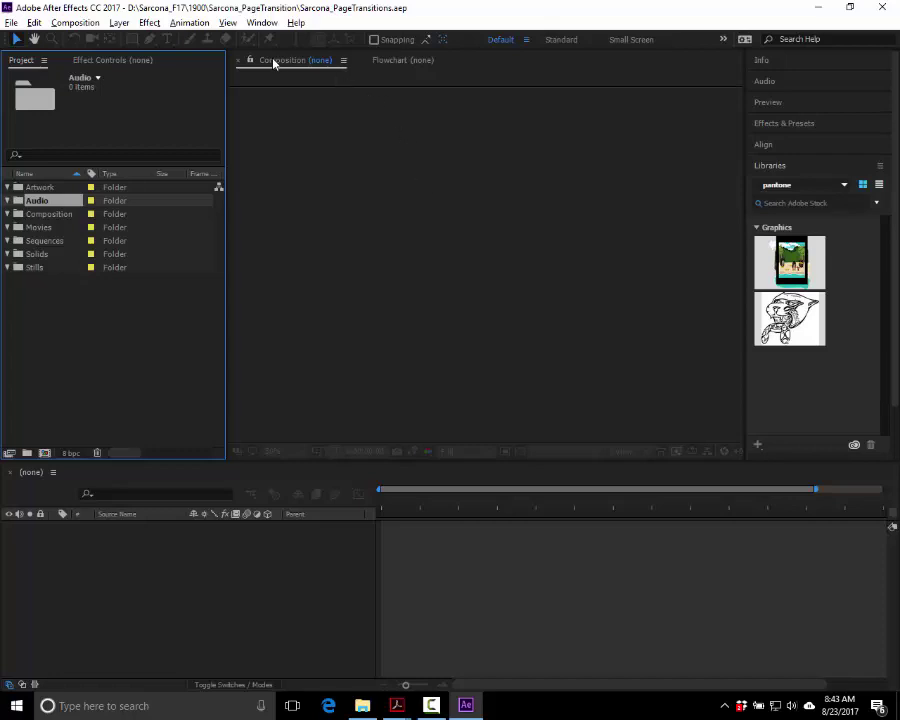
pyautogui.click(402, 64)
pyautogui.click(310, 62)
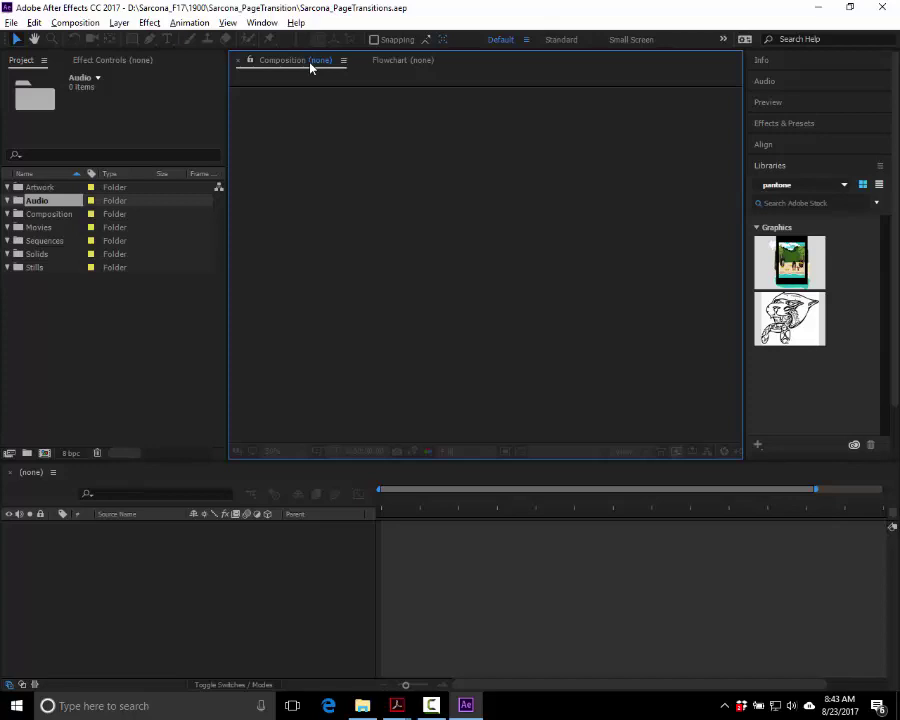
pyautogui.click(412, 61)
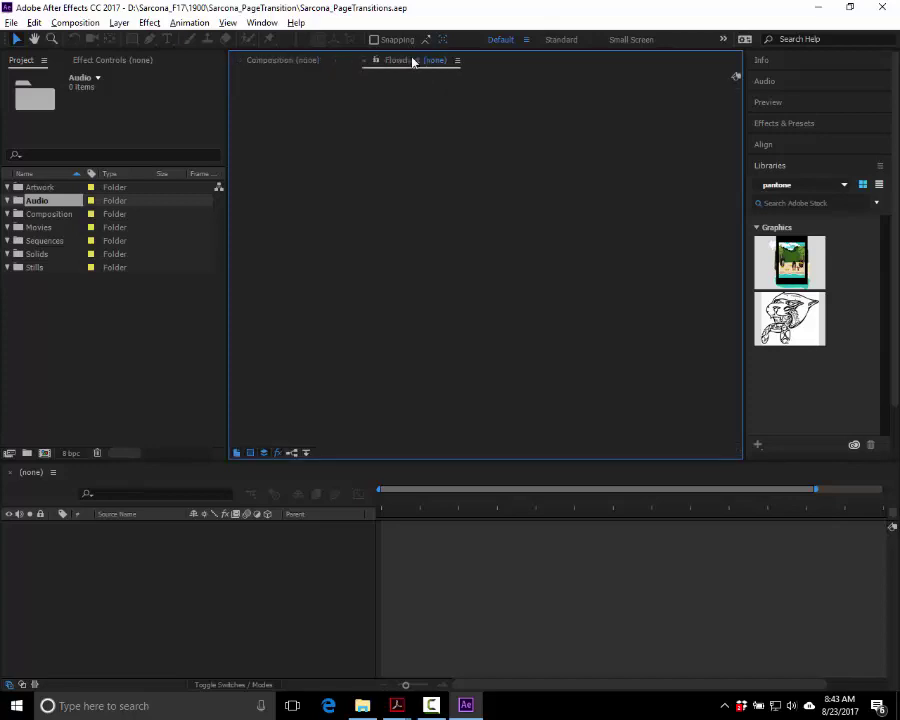
pyautogui.click(299, 62)
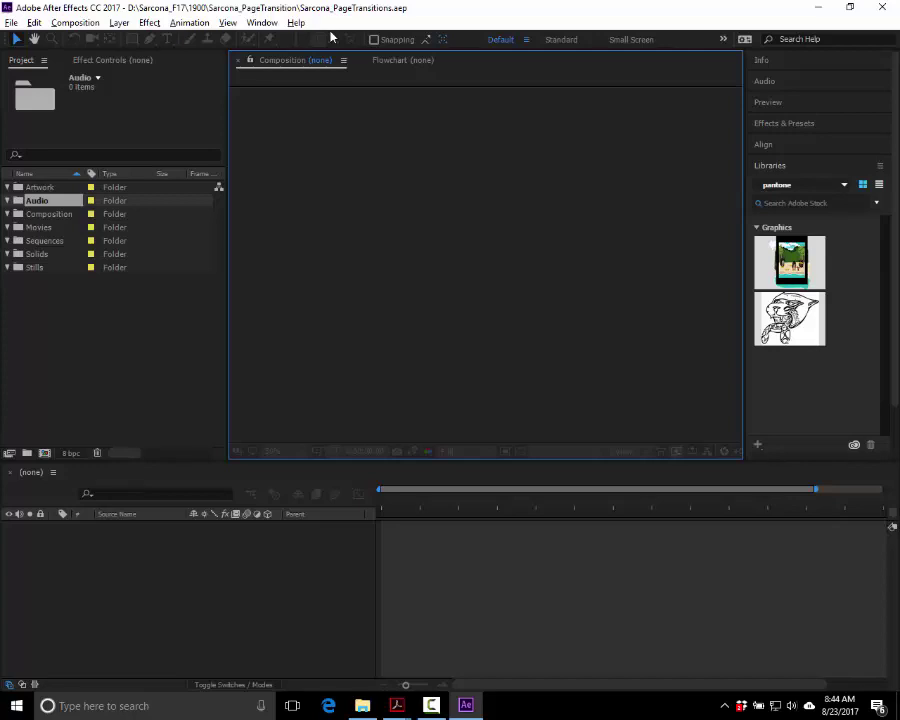
# - Start a new composition, set its width to 960 px with the 16:9 ratio locked, and unlock the aspect ratio
pyautogui.click(85, 24)
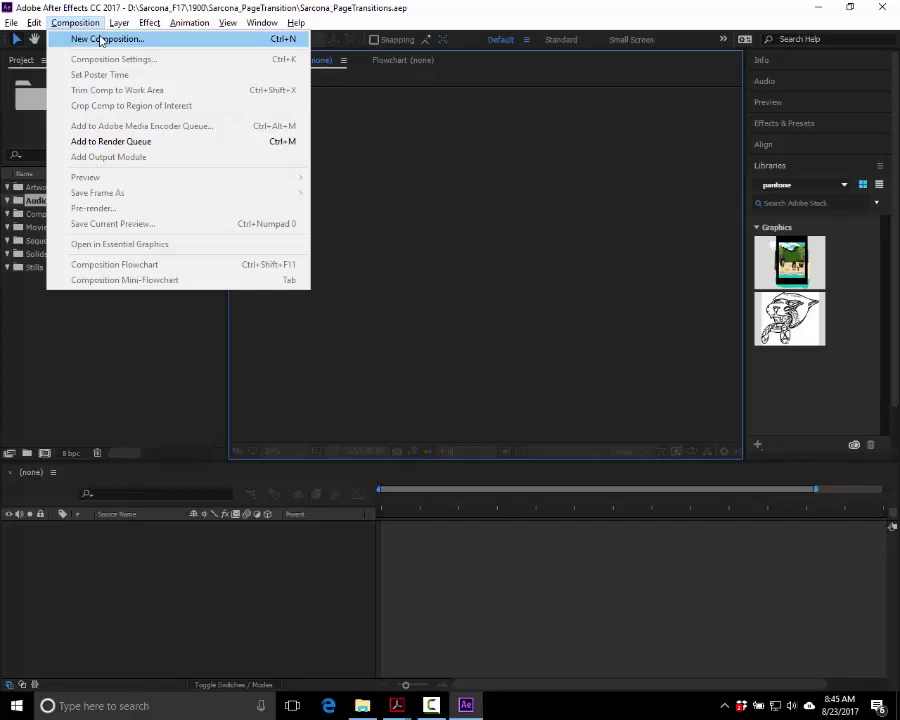
pyautogui.click(101, 40)
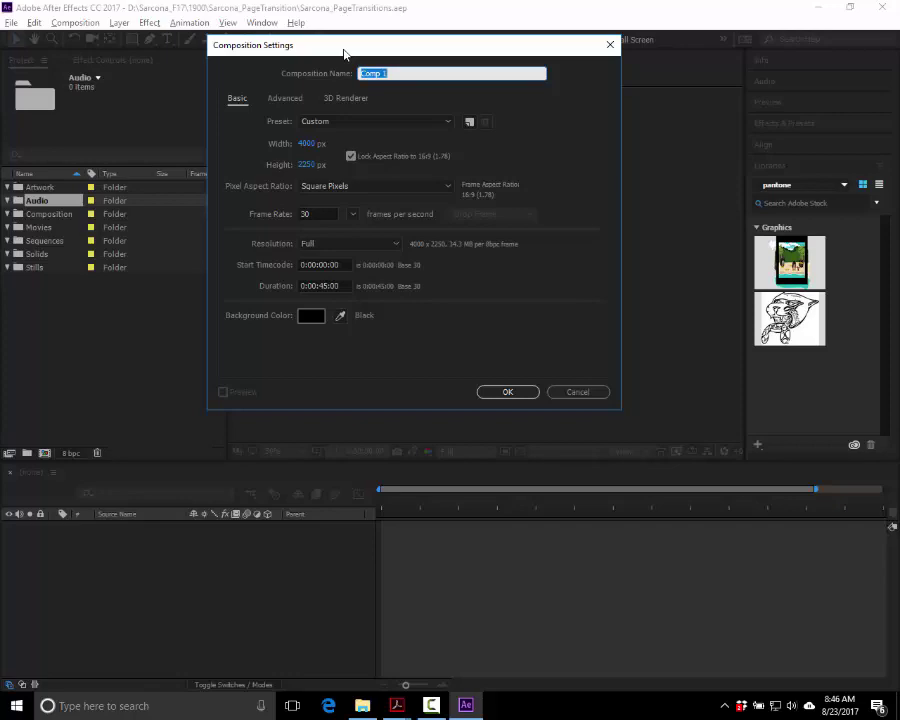
pyautogui.click(304, 144)
pyautogui.write('960')
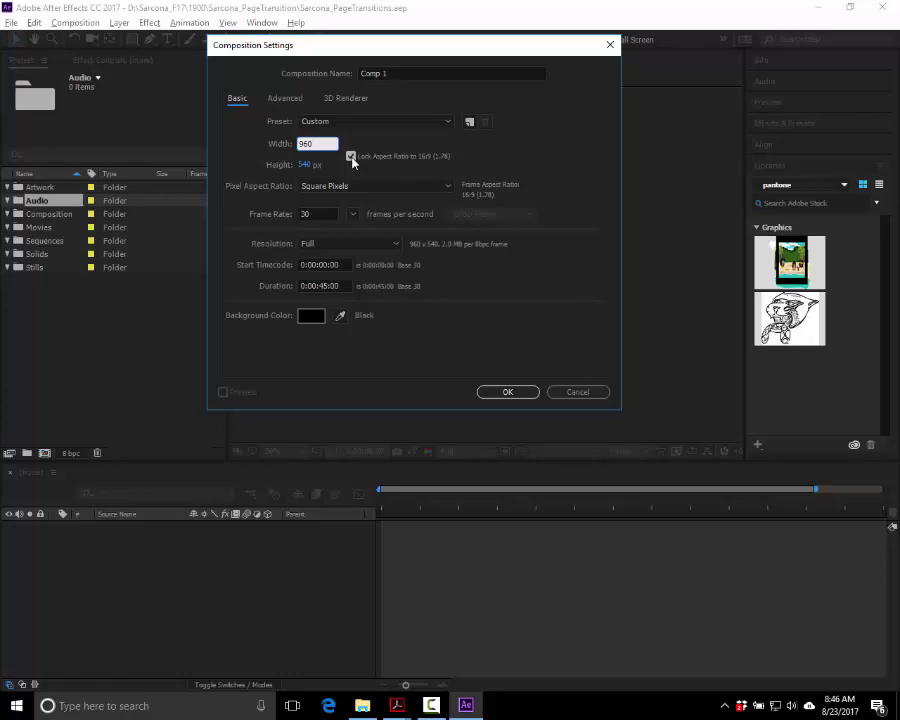
pyautogui.click(351, 158)
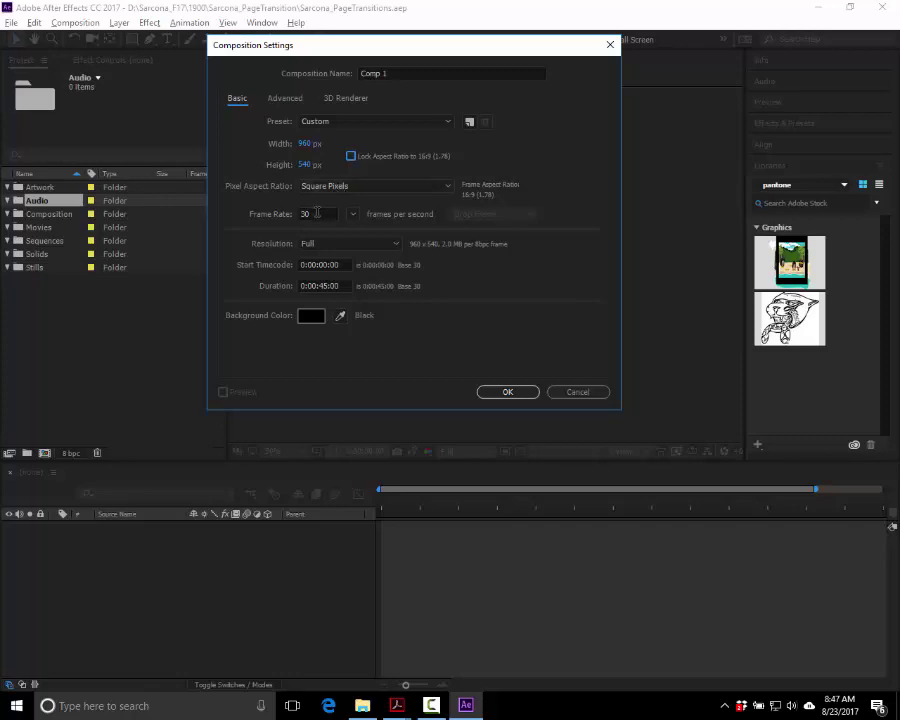
# - Choose a frame rate of 30 frames per second for the composition and keep its resolution at Full
pyautogui.click(302, 214)
pyautogui.click(352, 214)
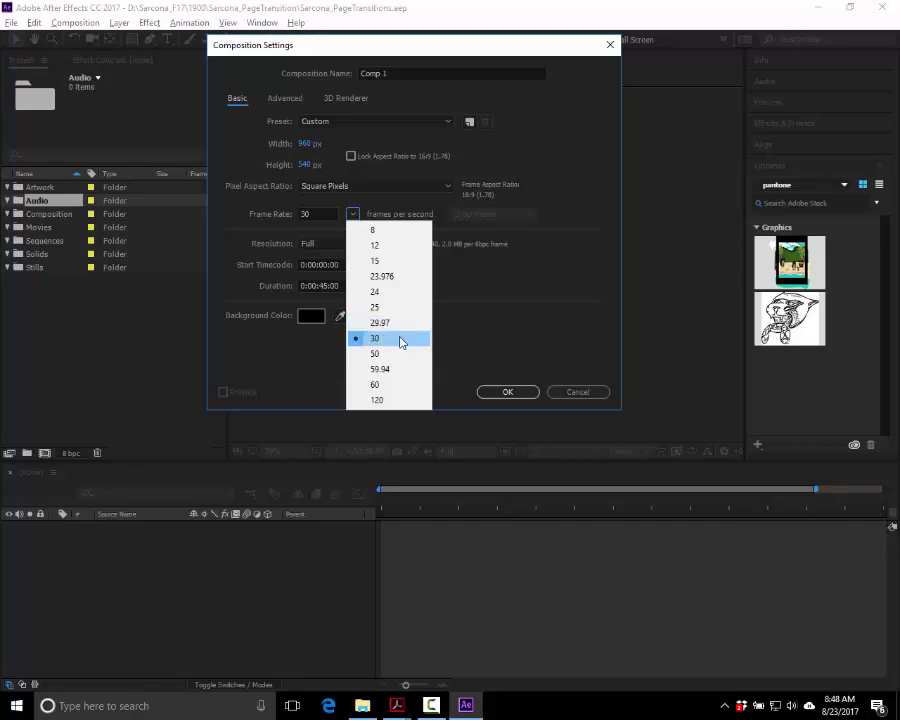
pyautogui.click(400, 342)
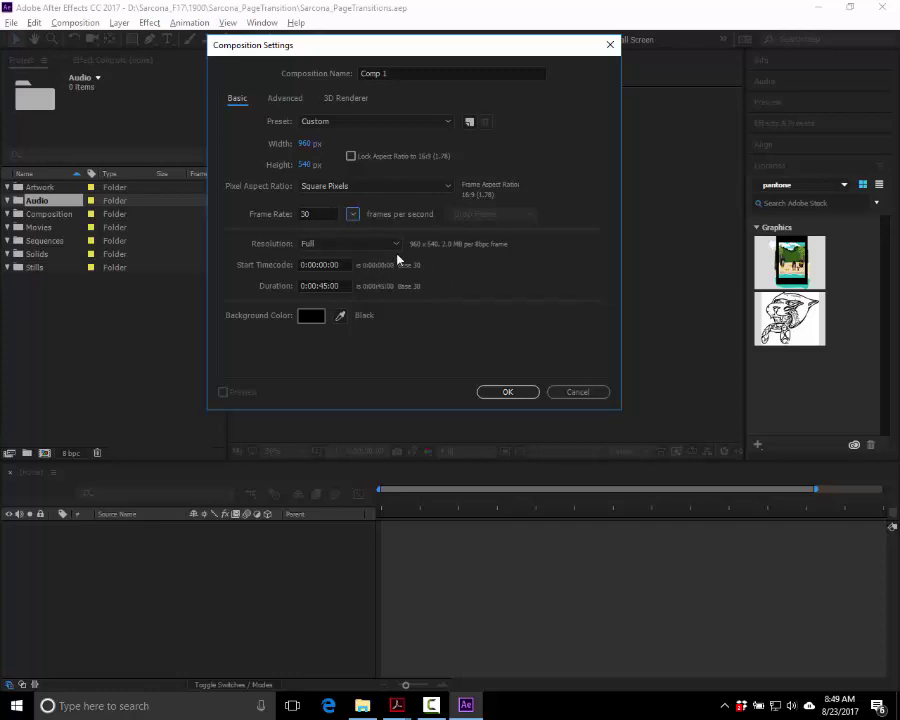
pyautogui.click(362, 246)
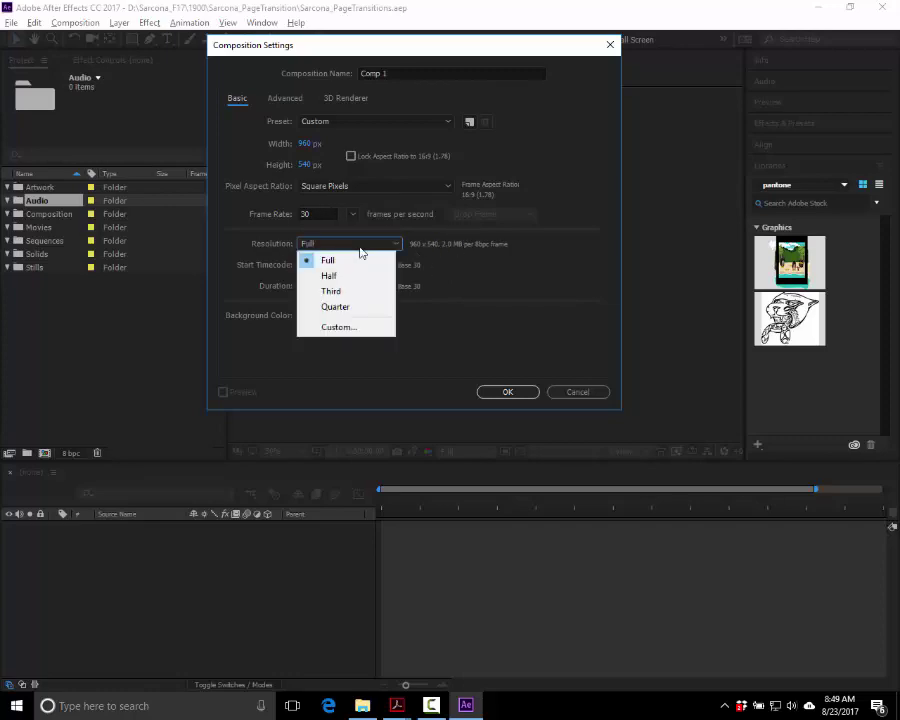
pyautogui.click(361, 248)
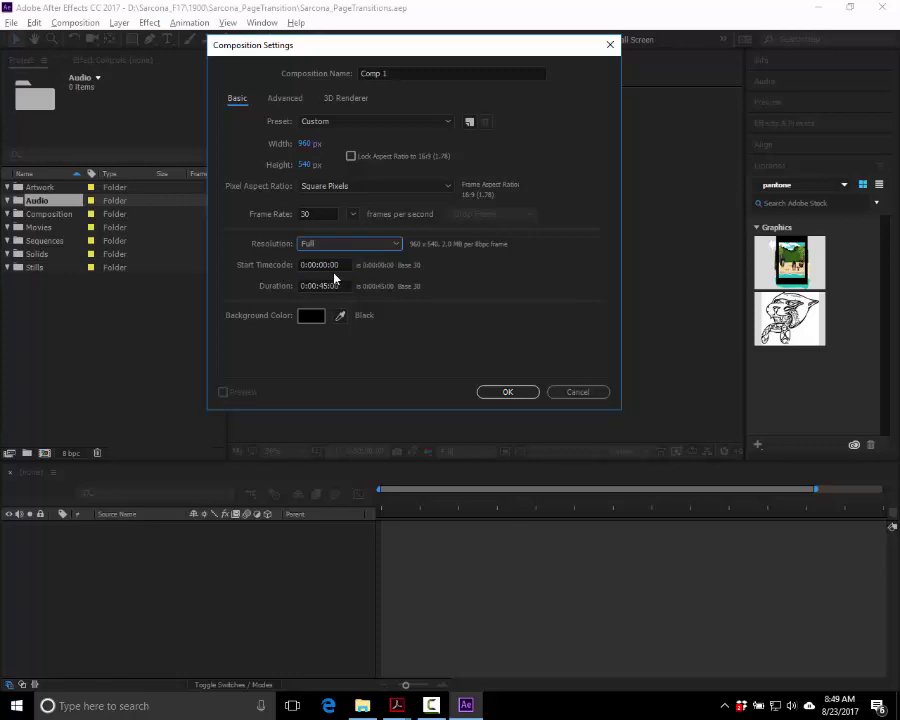
# - Set the composition's duration to 3 seconds with the start timecode at 0:00:00:00, and create the composition
pyautogui.click(340, 265)
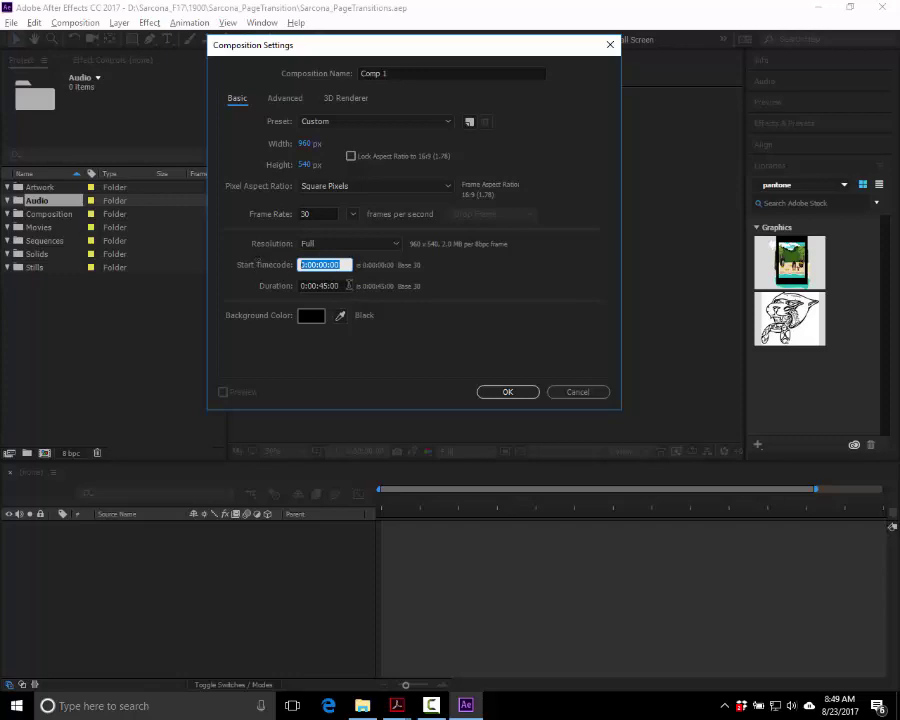
pyautogui.press('Tab')
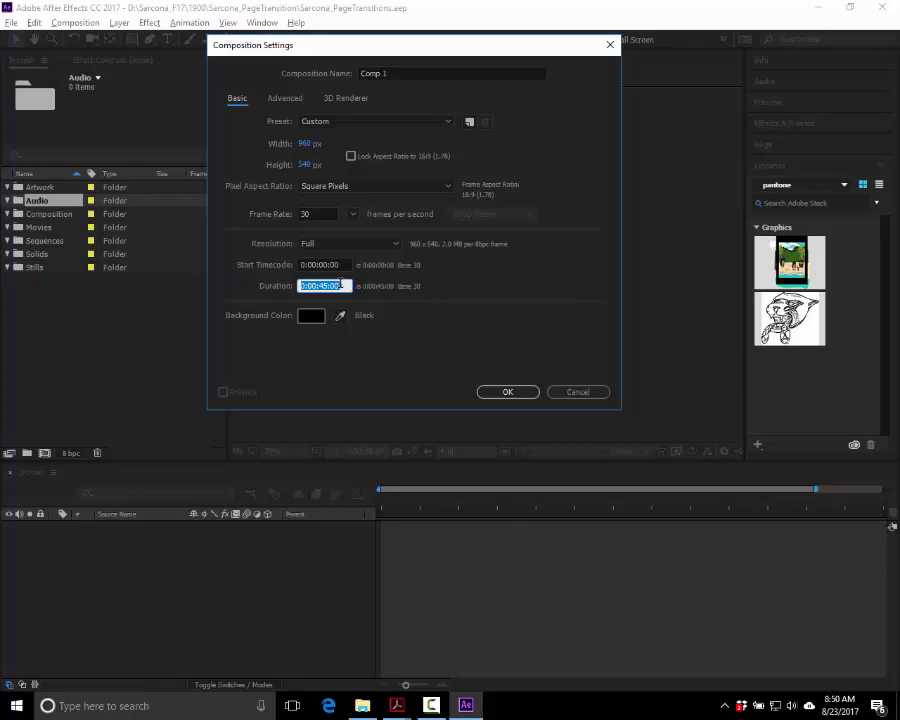
pyautogui.click(321, 286)
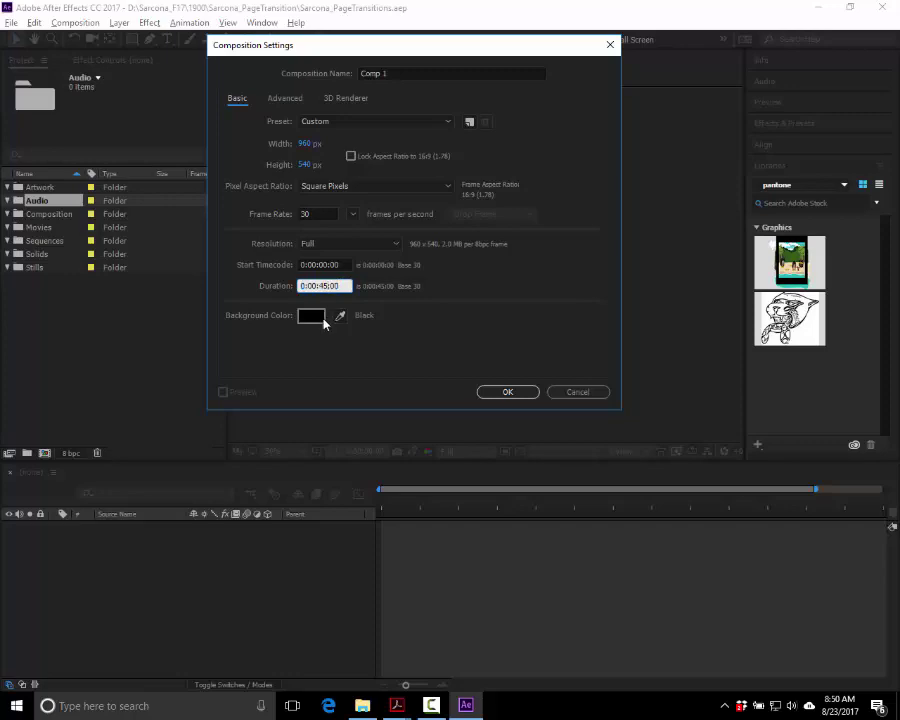
pyautogui.press('BackSpace')
pyautogui.press('BackSpace')
pyautogui.write('3')
pyautogui.moveTo(345, 286); pyautogui.dragTo(255, 286)
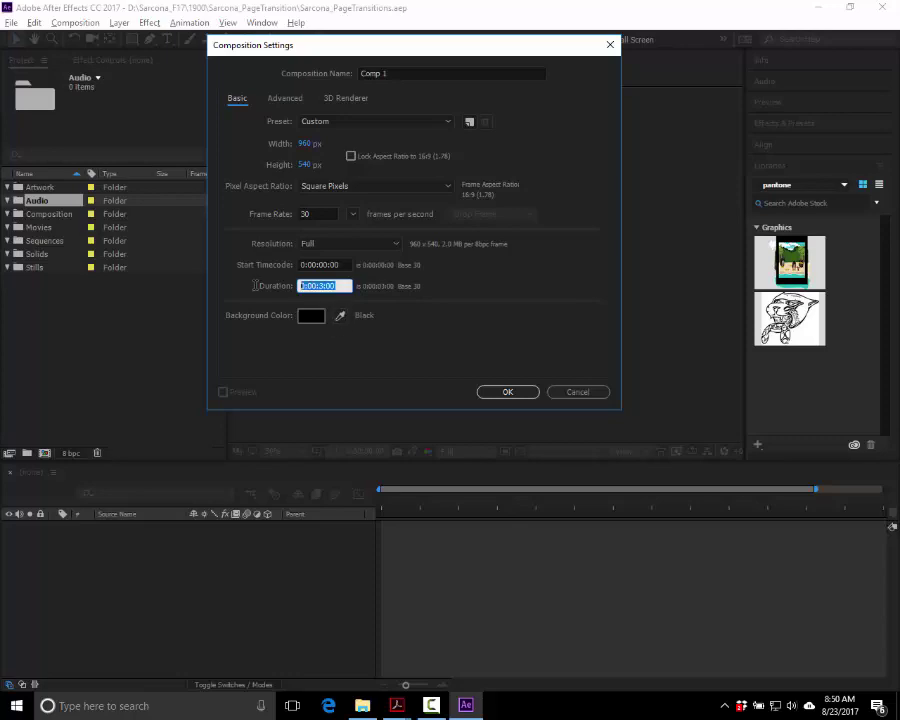
pyautogui.write('300')
pyautogui.press('Return')
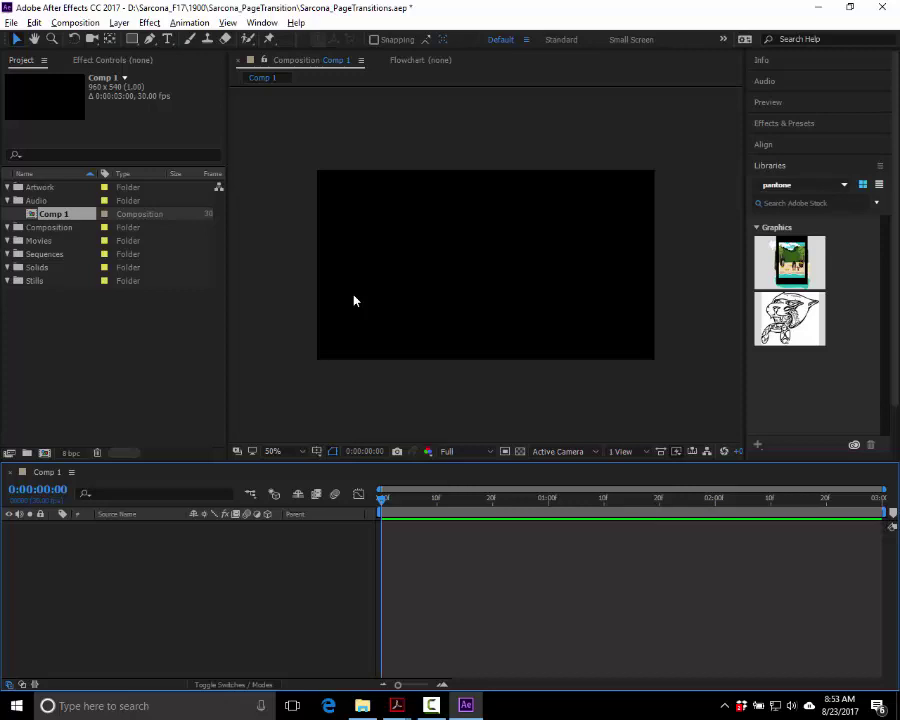
# - Start a new solid named StarterSolid, make it the composition's size and keep its units in pixels
pyautogui.hotkey('ctrl', 'y')
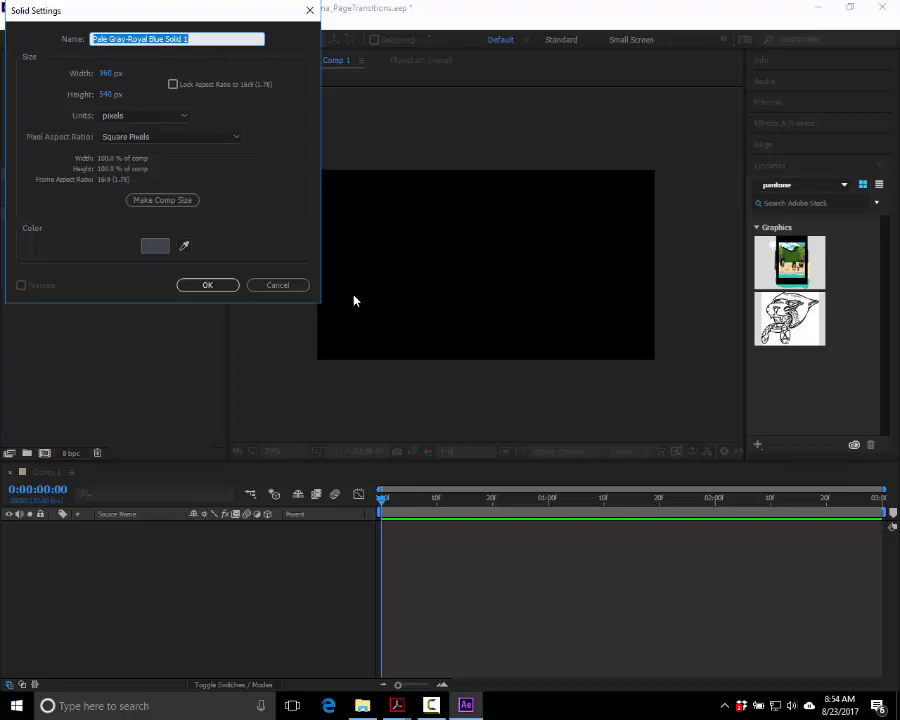
pyautogui.write('Start')
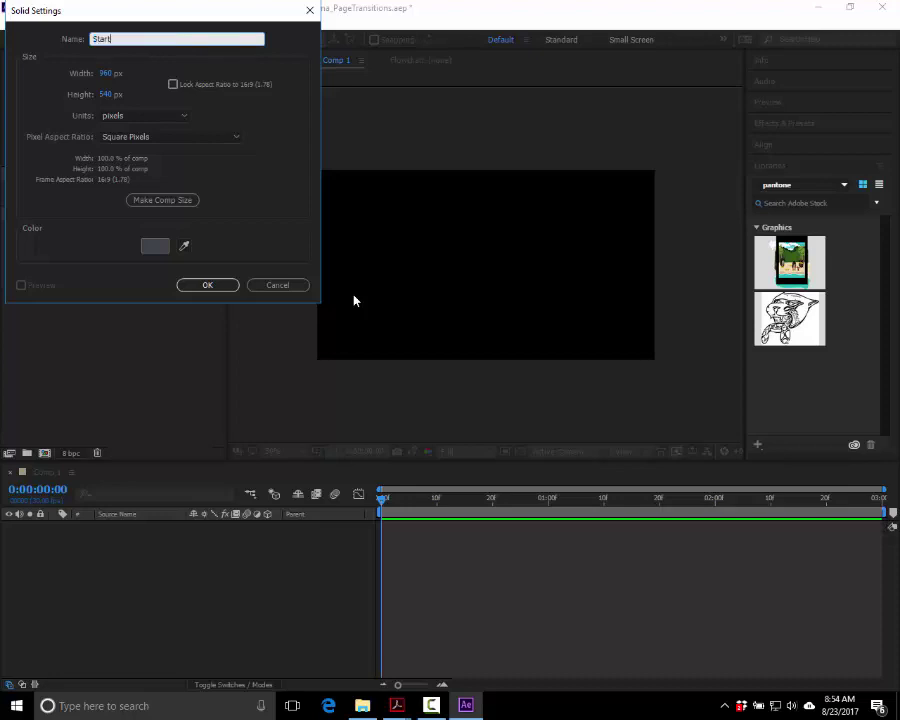
pyautogui.write('erSolid')
pyautogui.click(162, 201)
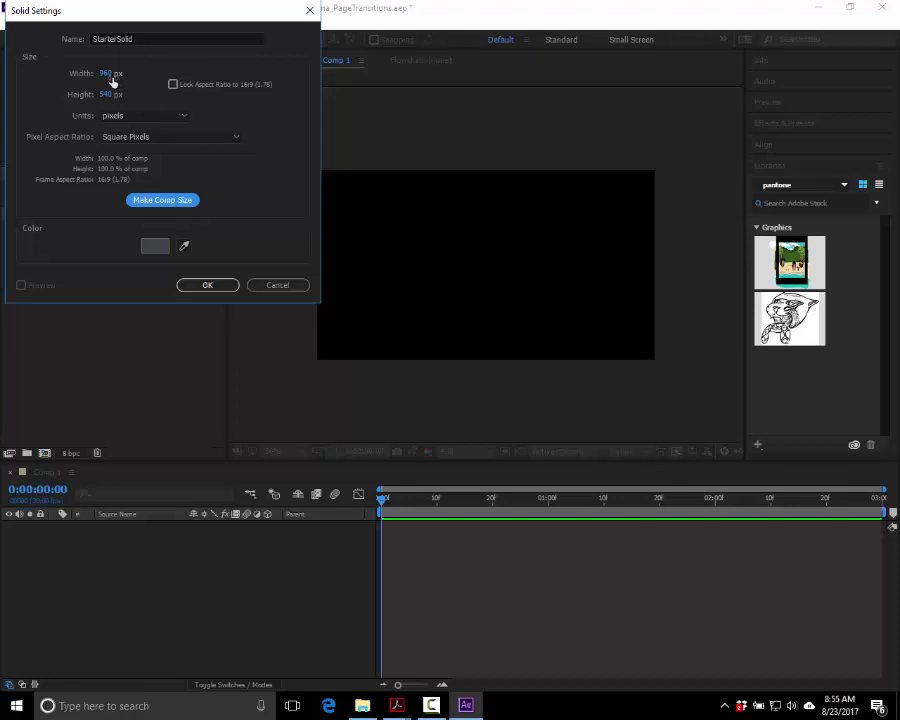
pyautogui.click(127, 116)
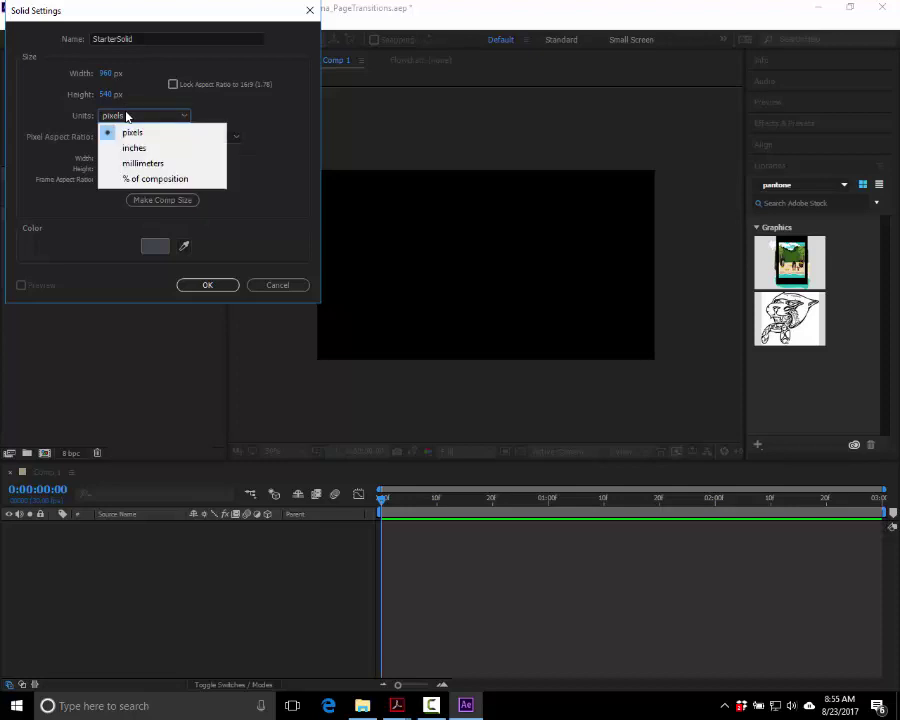
pyautogui.click(127, 116)
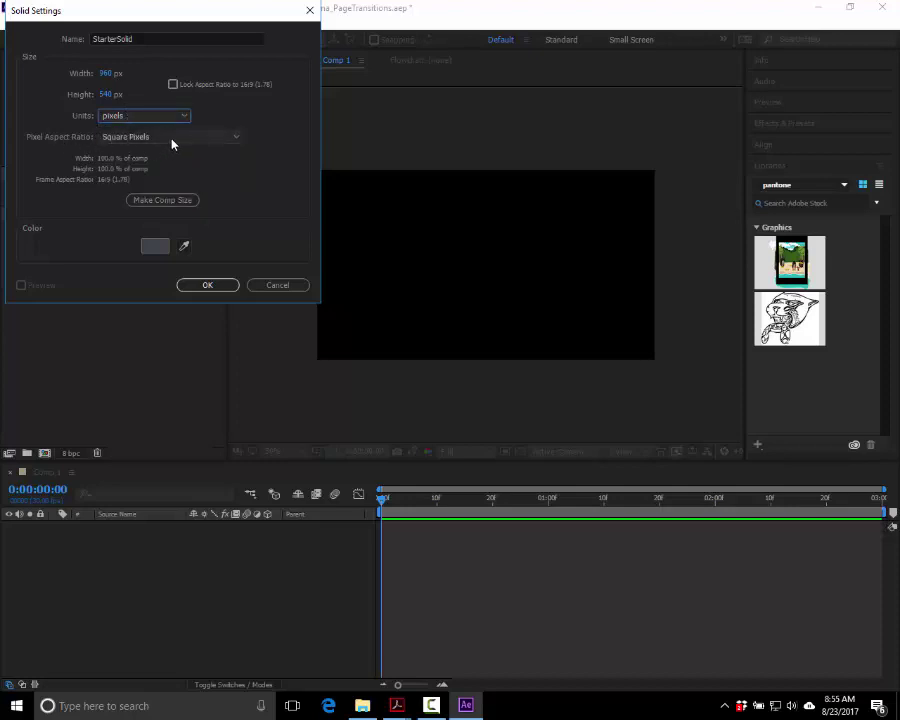
# - Give the solid a golden orange color, about CB931C, and add it to the composition
pyautogui.click(154, 246)
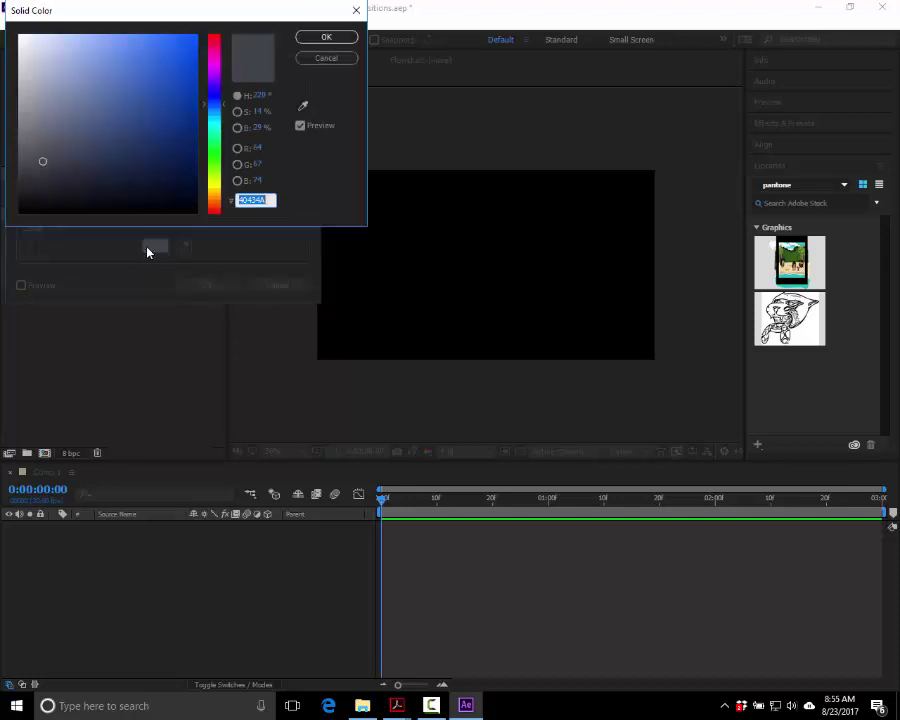
pyautogui.moveTo(118, 97)
pyautogui.mouseDown()
pyautogui.moveTo(119, 86)
pyautogui.moveTo(102, 96)
pyautogui.moveTo(125, 102)
pyautogui.moveTo(109, 105)
pyautogui.moveTo(144, 66)
pyautogui.moveTo(194, 36)
pyautogui.moveTo(214, 78)
pyautogui.mouseUp()
pyautogui.moveTo(150, 85); pyautogui.dragTo(117, 108)
pyautogui.moveTo(216, 92); pyautogui.dragTo(212, 186)
pyautogui.click(144, 88)
pyautogui.moveTo(224, 183); pyautogui.dragTo(224, 189)
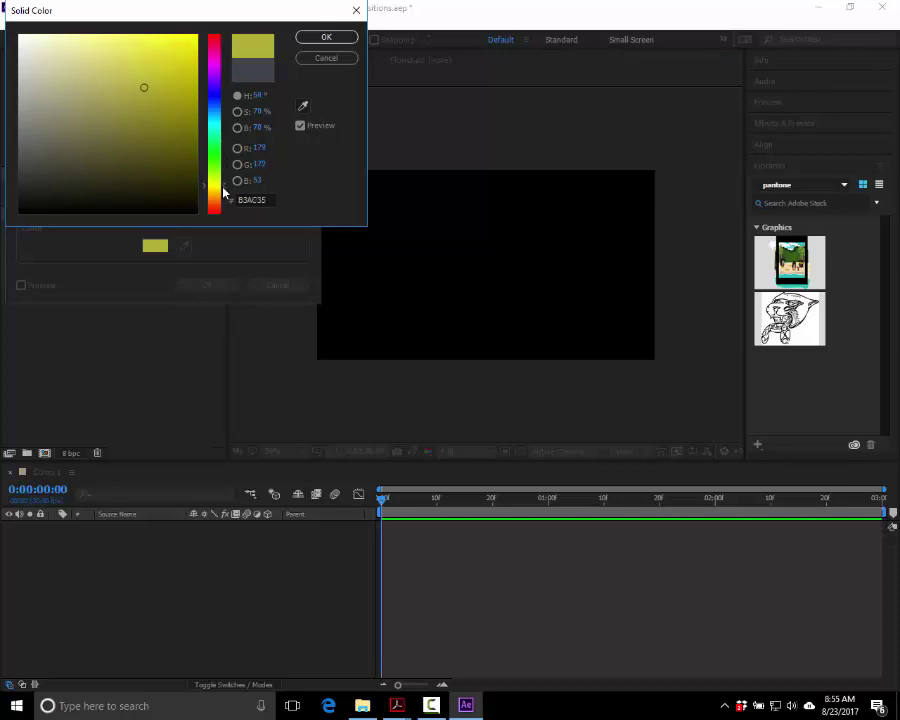
pyautogui.click(149, 79)
pyautogui.moveTo(211, 195); pyautogui.dragTo(212, 202)
pyautogui.moveTo(150, 80)
pyautogui.mouseDown()
pyautogui.moveTo(160, 86)
pyautogui.moveTo(172, 70)
pyautogui.mouseUp()
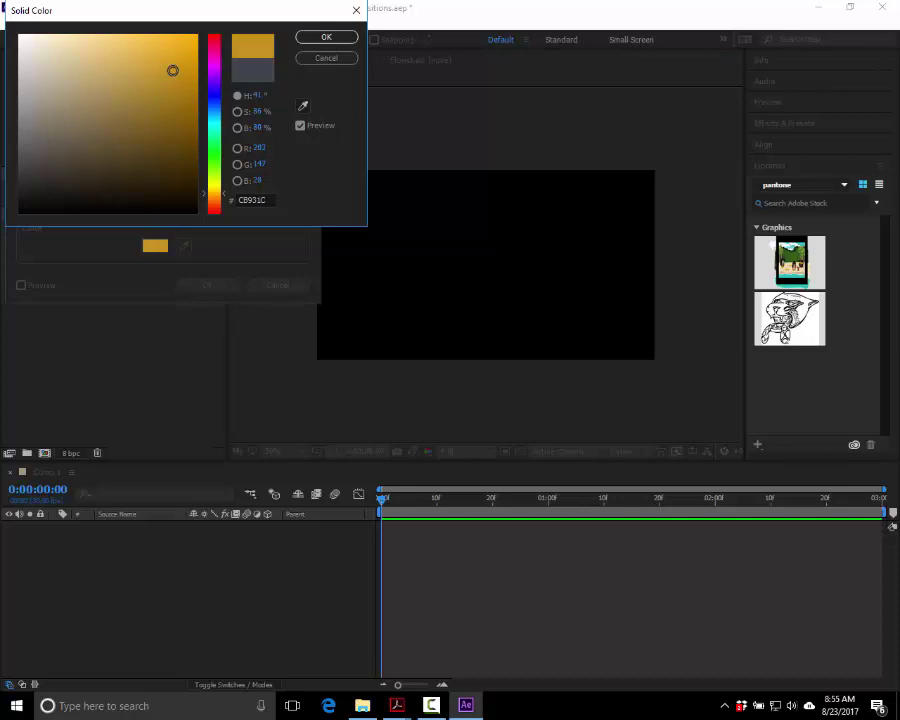
pyautogui.click(321, 41)
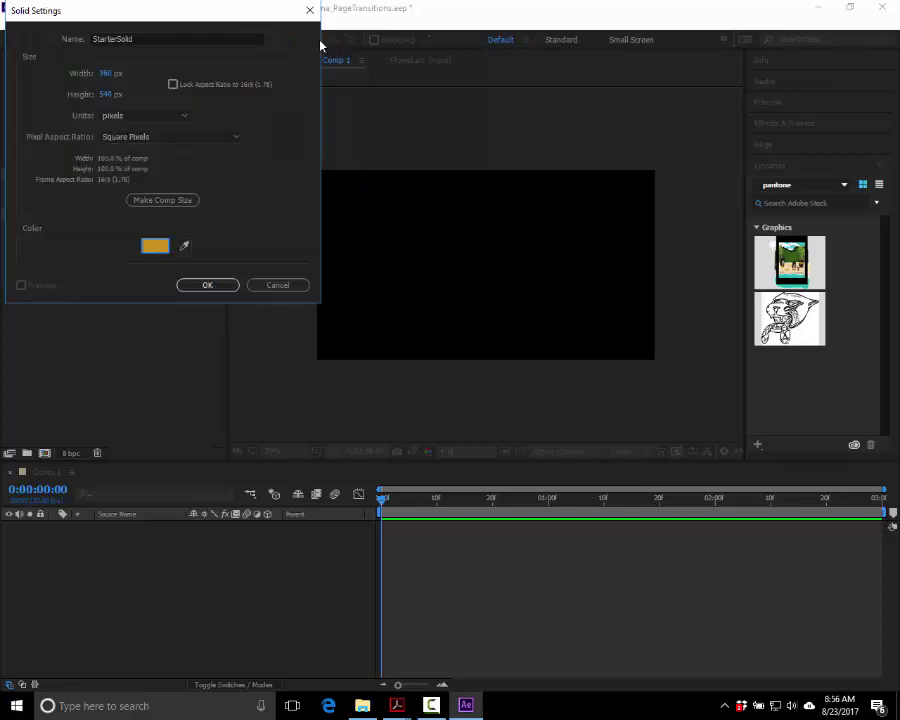
pyautogui.click(205, 286)
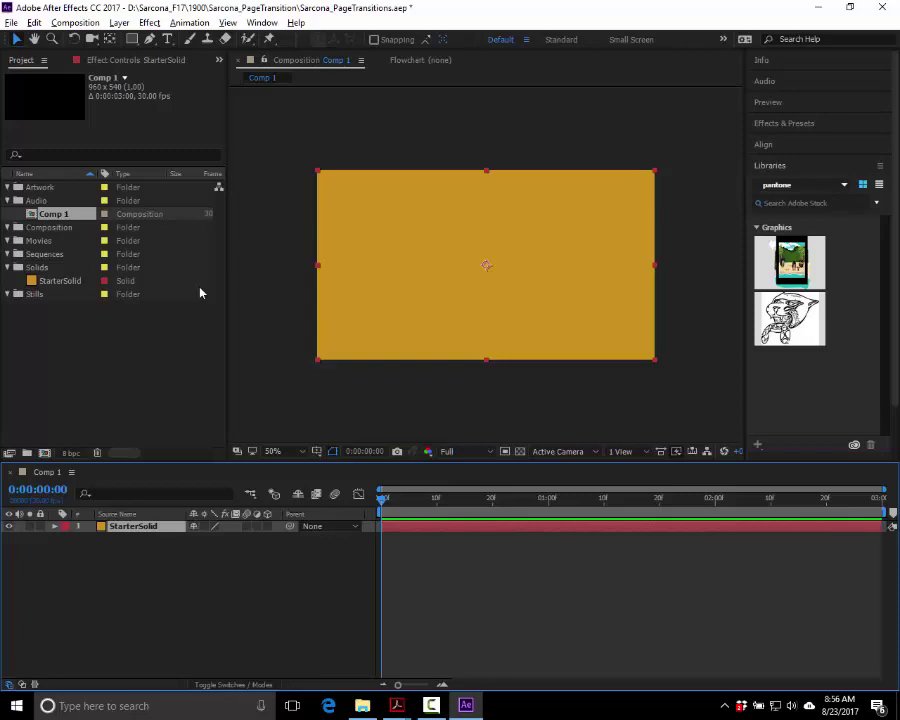
# - Review the solid settings of the StarterSolid layer and accept them as they are
pyautogui.hotkey('ctrl', 'shift', 'y')
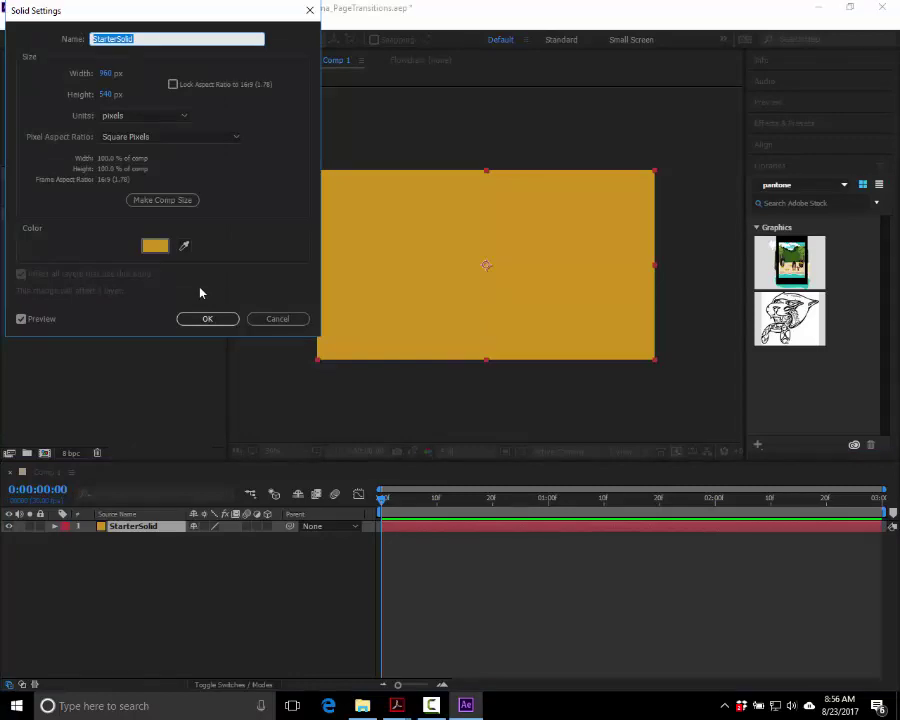
pyautogui.press('Return')
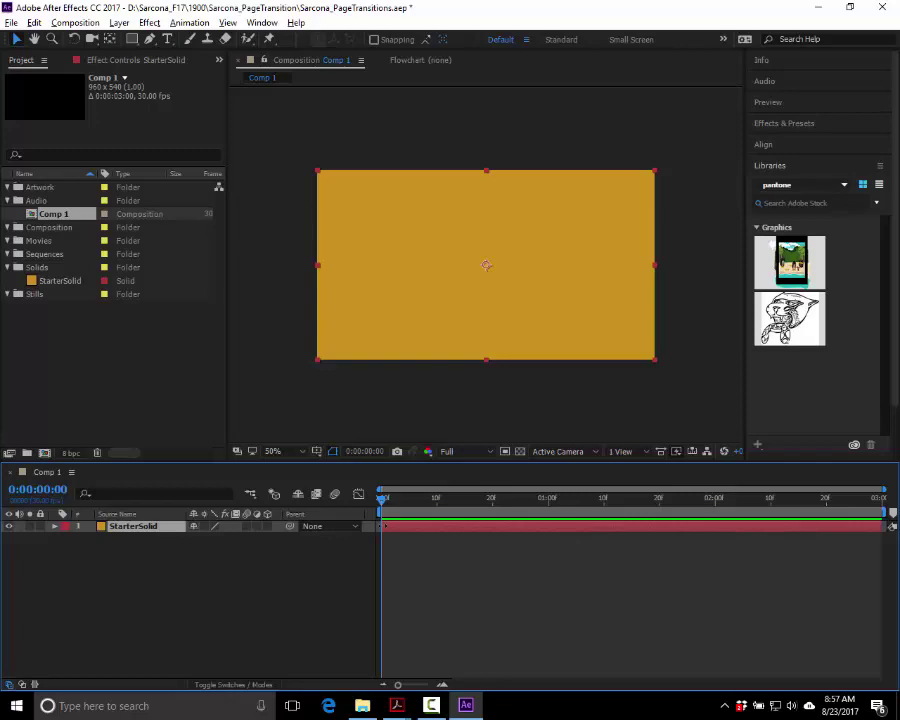
# - Trim the StarterSolid layer to run from about 1:07 to 1:19, and preview the composition, scrubbing to 0:00:01:09
pyautogui.moveTo(382, 526); pyautogui.dragTo(587, 527)
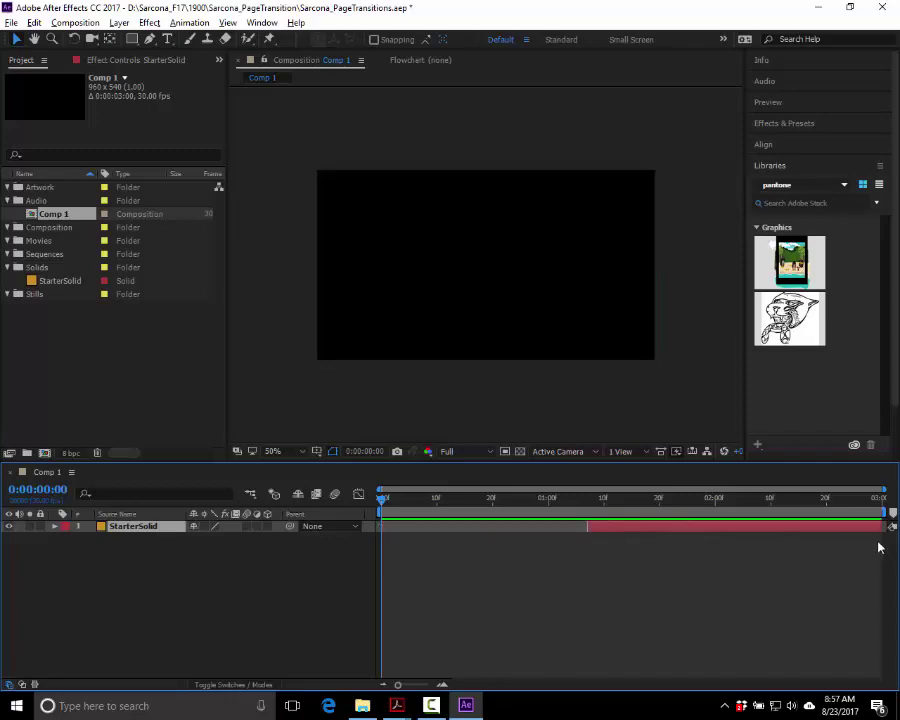
pyautogui.moveTo(884, 525); pyautogui.dragTo(655, 527)
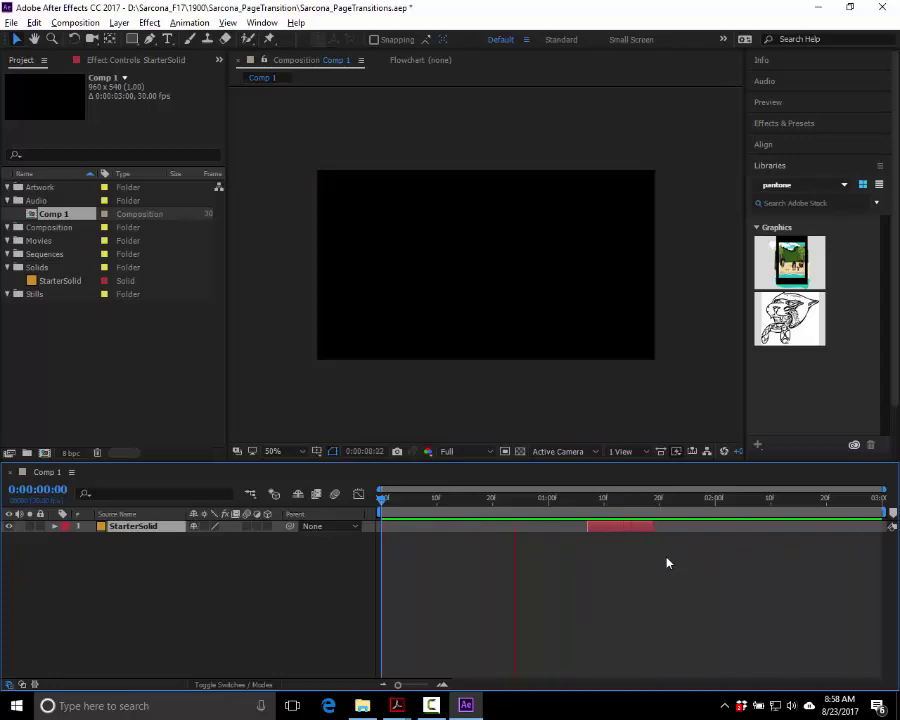
pyautogui.press('space')
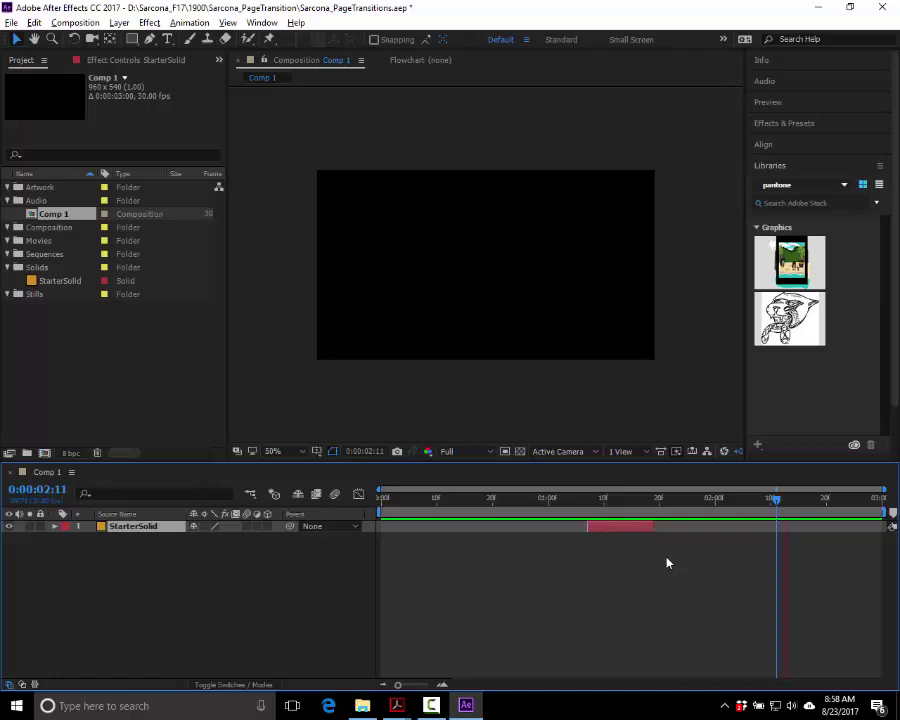
pyautogui.press('space')
pyautogui.press('space')
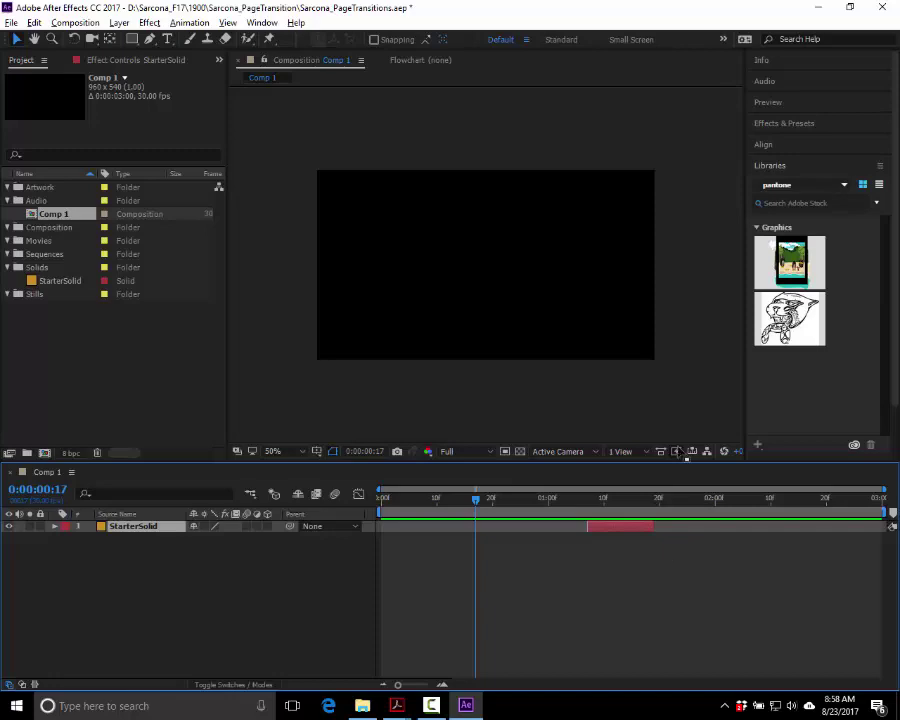
pyautogui.moveTo(477, 505); pyautogui.dragTo(601, 515)
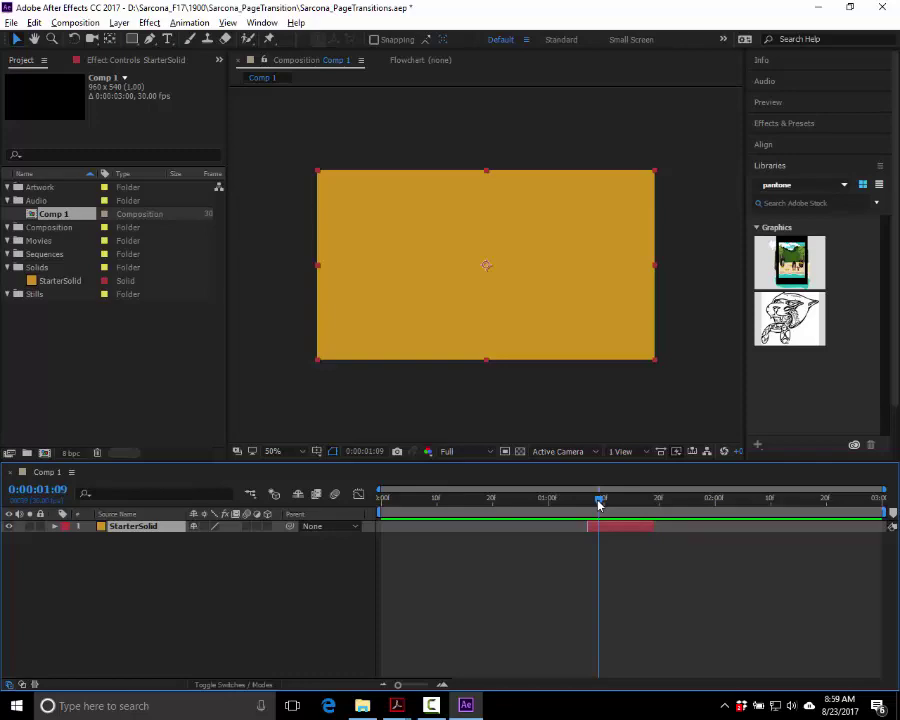
# - Extend the StarterSolid layer's in point to the composition's first frame and its out point to the last frame
pyautogui.press('Home')
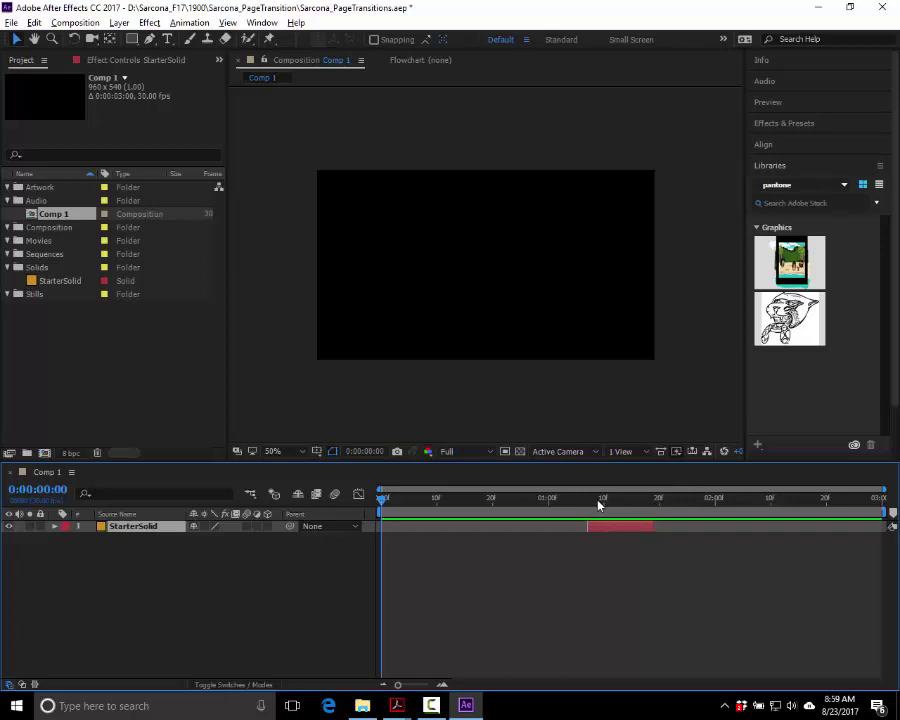
pyautogui.hotkey('alt', '[')
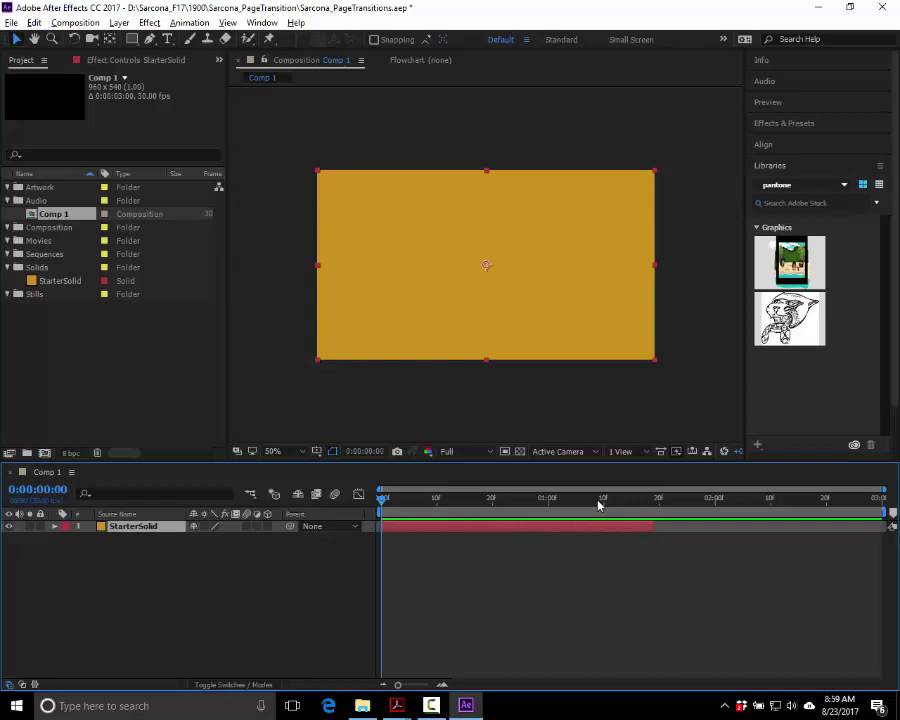
pyautogui.press('End')
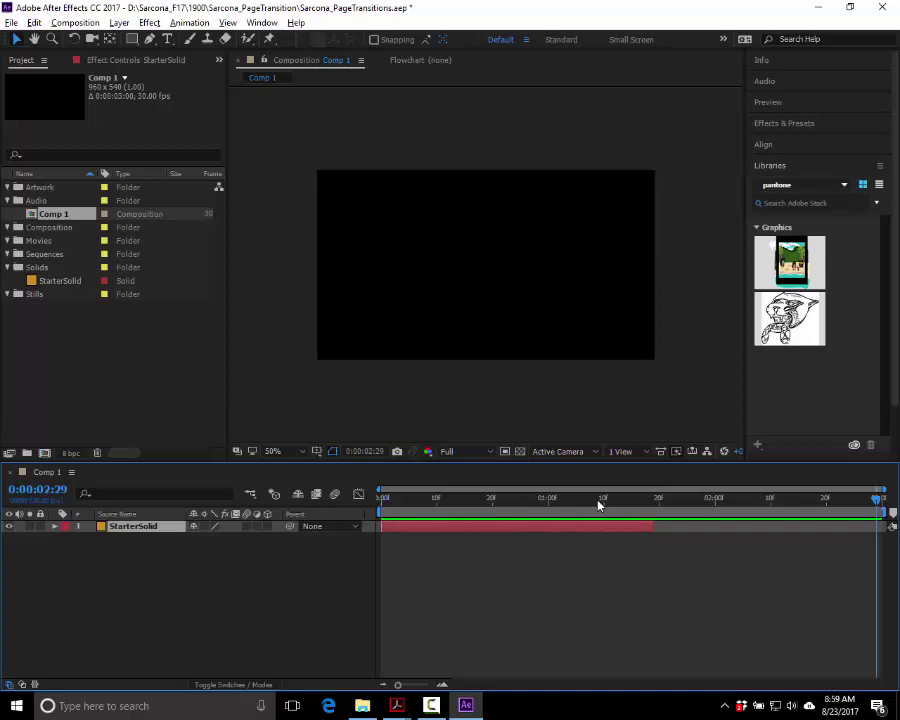
pyautogui.hotkey('alt', ']')
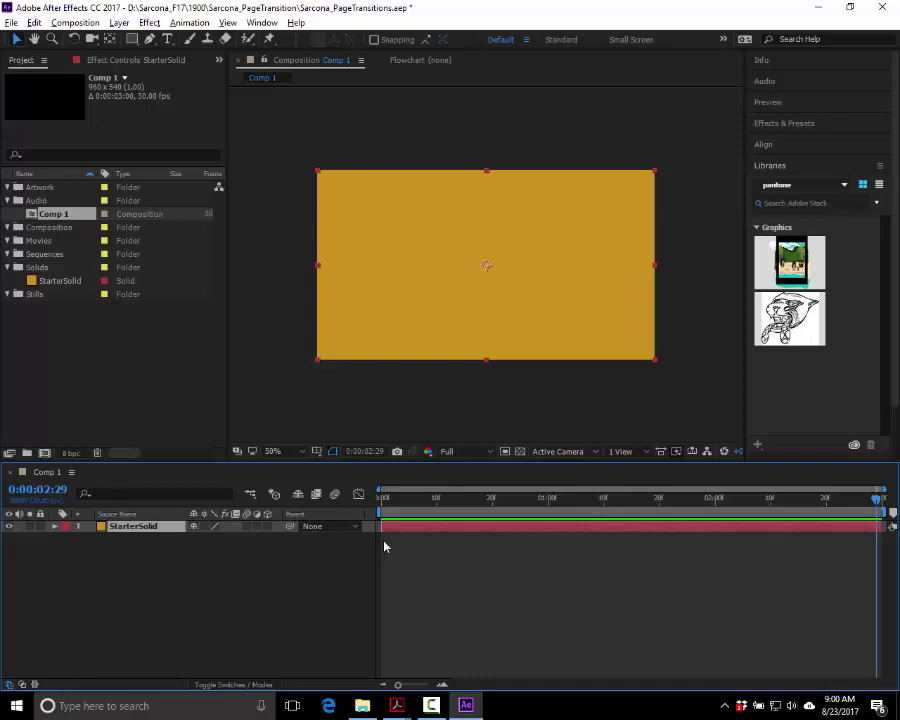
# - Trim the StarterSolid layer's start to about frame 18 and its end to 0:00:01:00, and undo both trims
pyautogui.moveTo(381, 526); pyautogui.dragTo(482, 530)
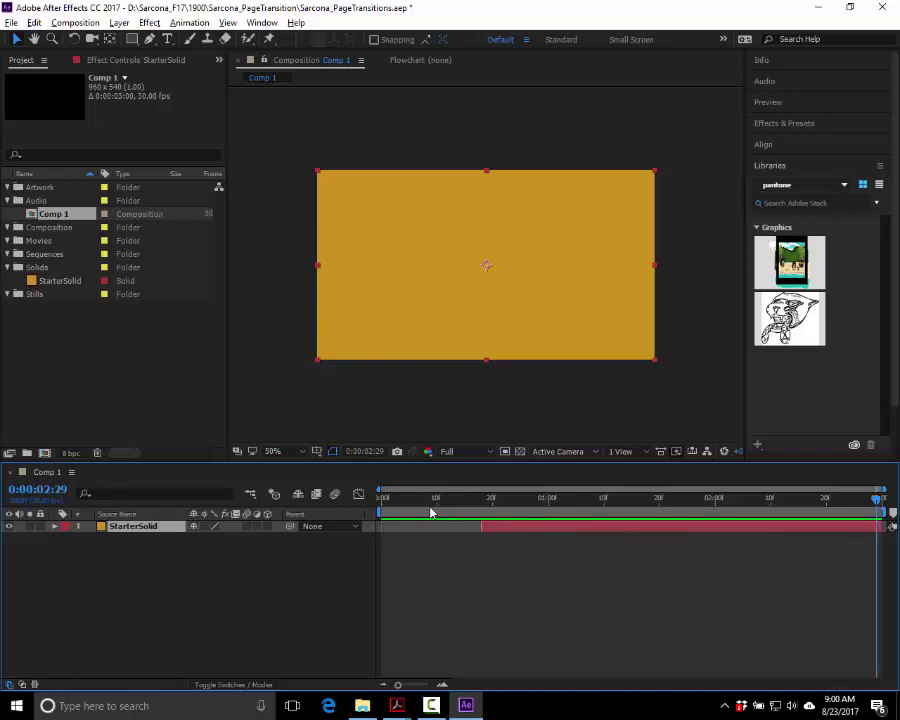
pyautogui.moveTo(430, 510); pyautogui.dragTo(547, 517)
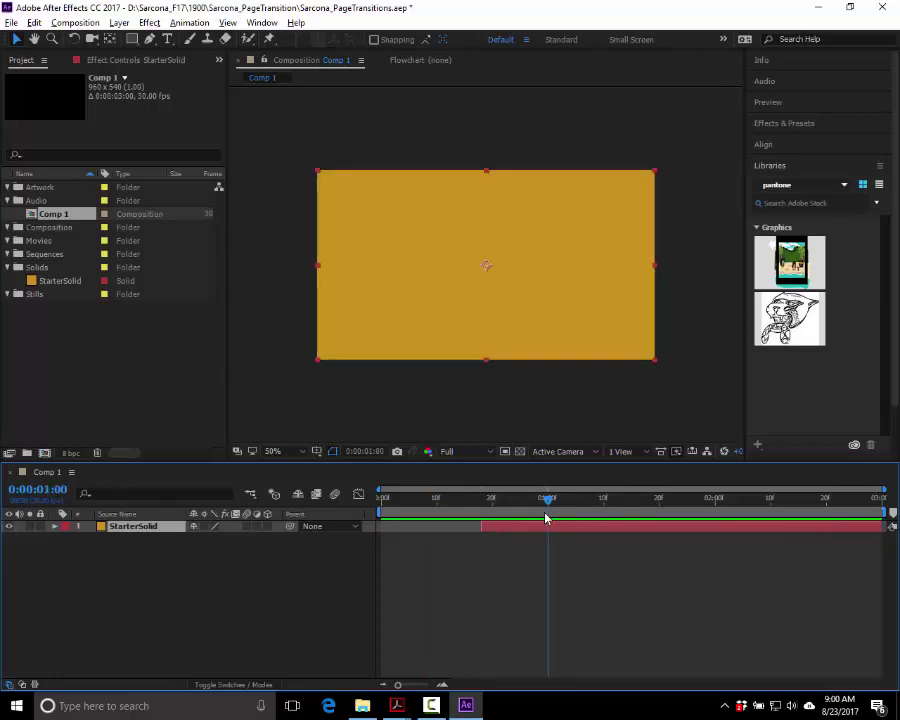
pyautogui.hotkey('alt', ']')
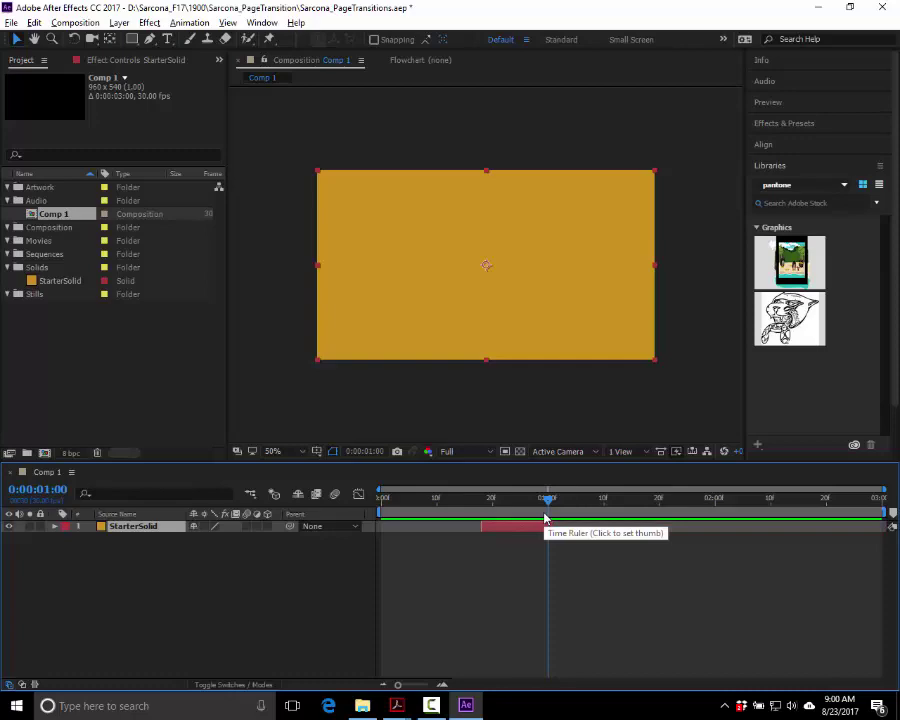
pyautogui.hotkey('ctrl', 'z')
pyautogui.press('Home')
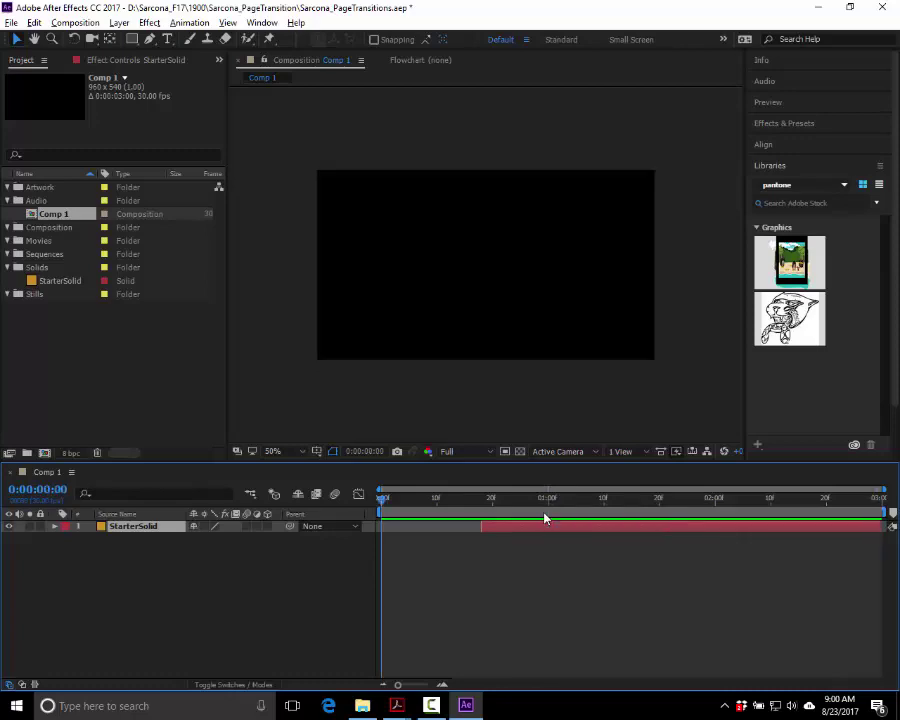
pyautogui.hotkey('ctrl', 'z')
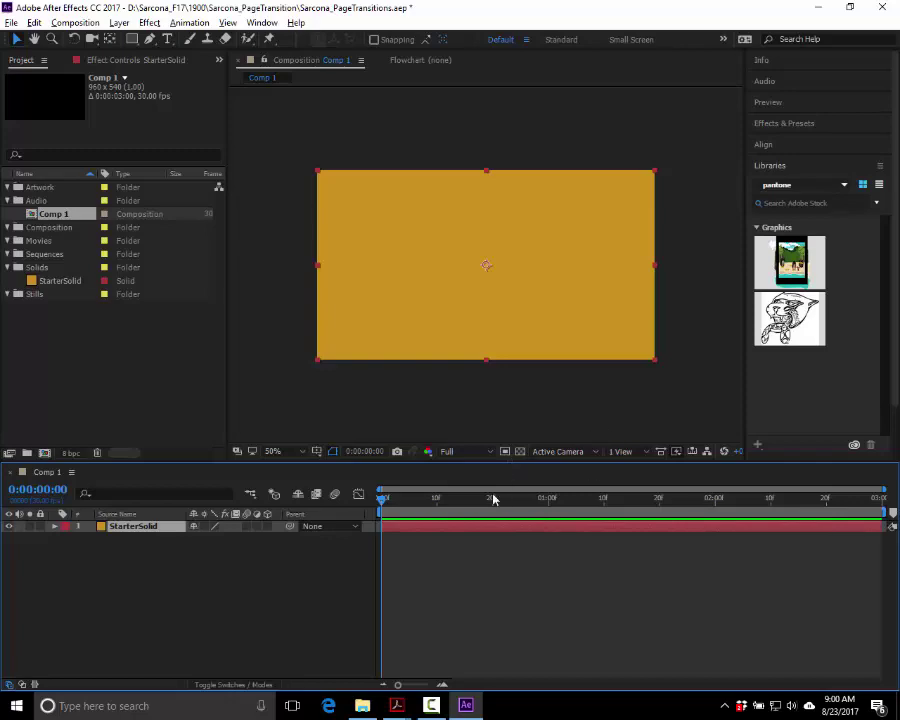
# - Slide the StarterSolid layer to start at about 1:28, and move its in point back to the current time at 0:00:00:00
pyautogui.moveTo(447, 530); pyautogui.dragTo(698, 540)
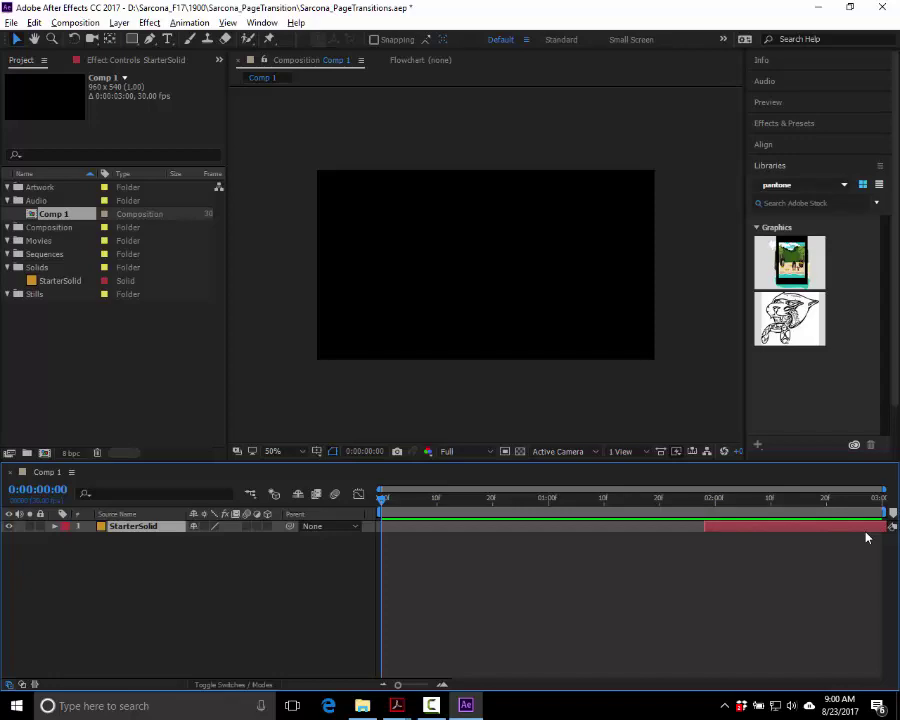
pyautogui.press('[')
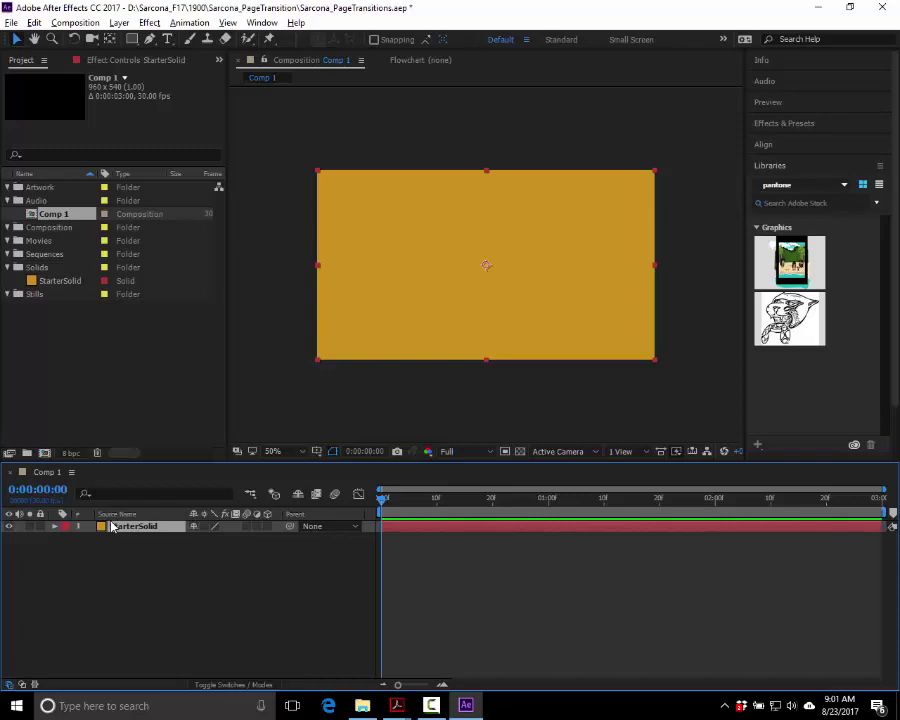
# - Reveal the StarterSolid layer's Scale property and set a 100% Scale keyframe at 0:00:00:00
pyautogui.click(257, 610)
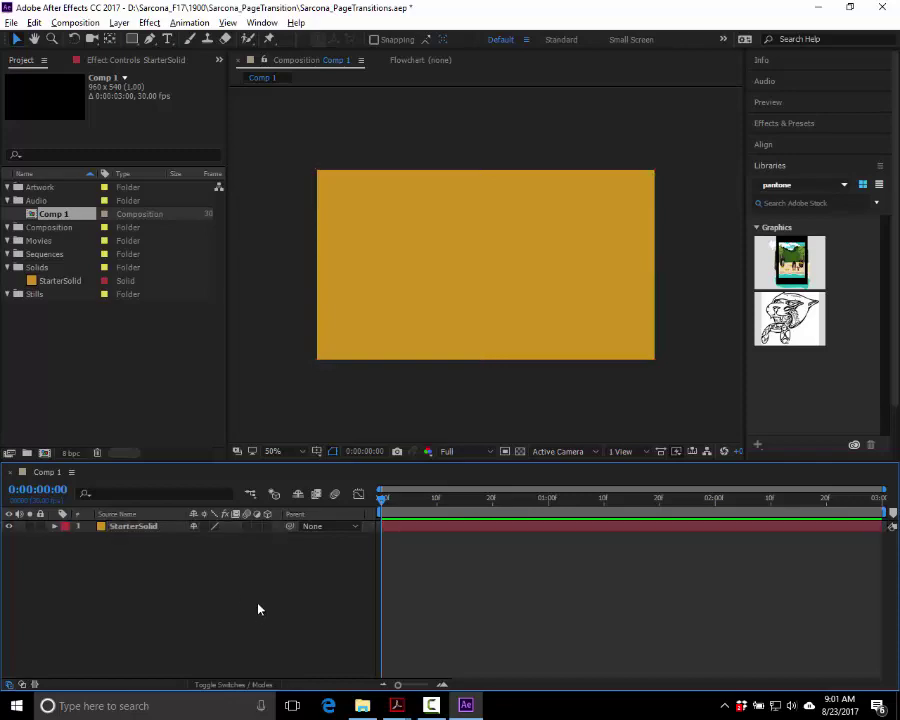
pyautogui.press('s')
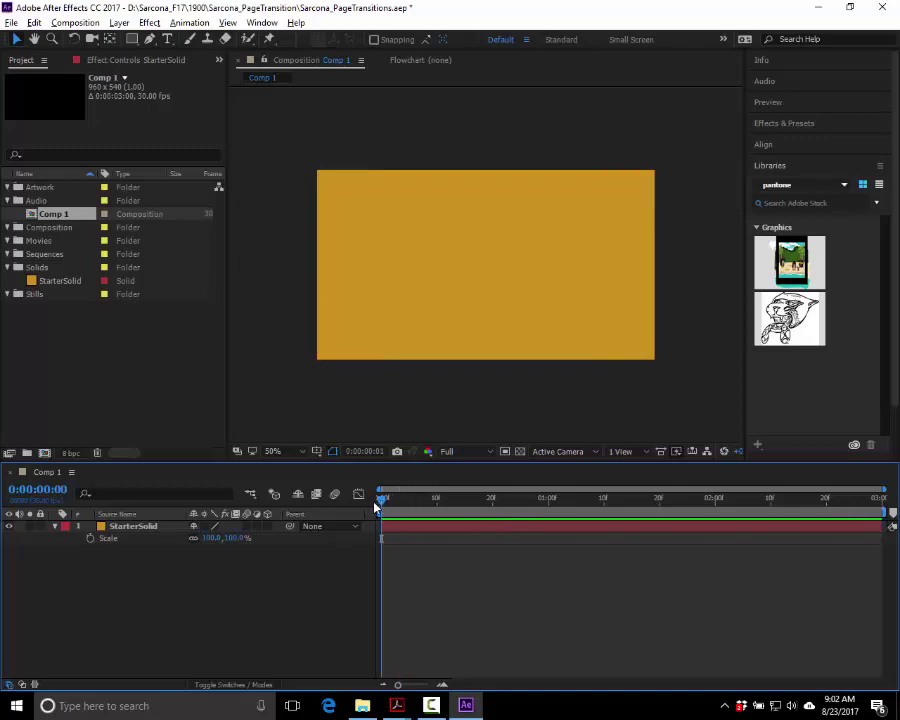
pyautogui.moveTo(395, 497); pyautogui.dragTo(352, 506)
pyautogui.click(91, 541)
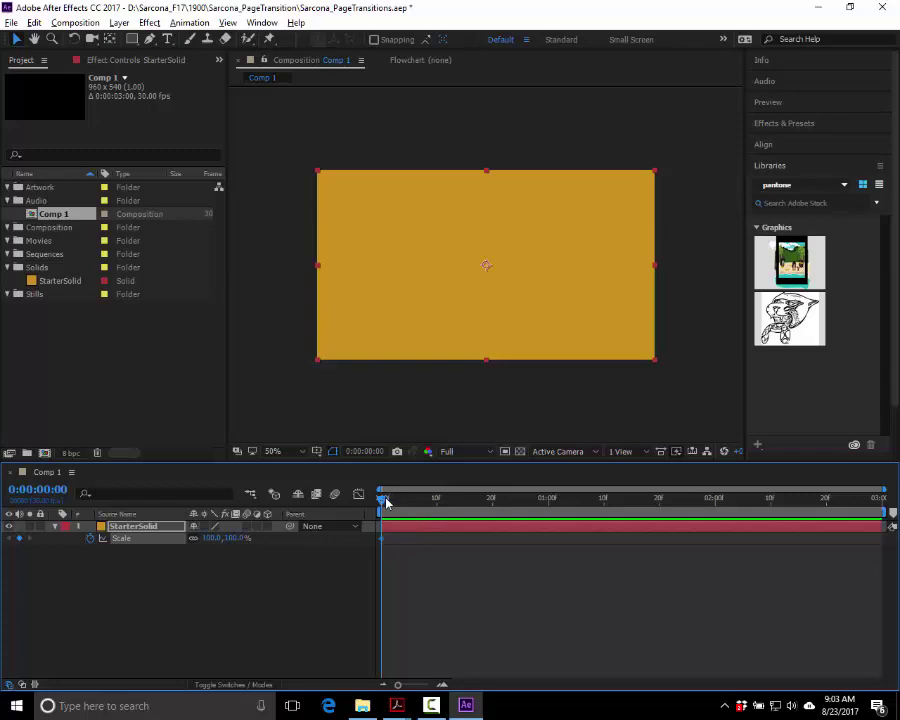
# - At 0:00:01:00, shrink StarterSolid toward its center to 0% scale to make the second Scale keyframe
pyautogui.moveTo(386, 502); pyautogui.dragTo(550, 524)
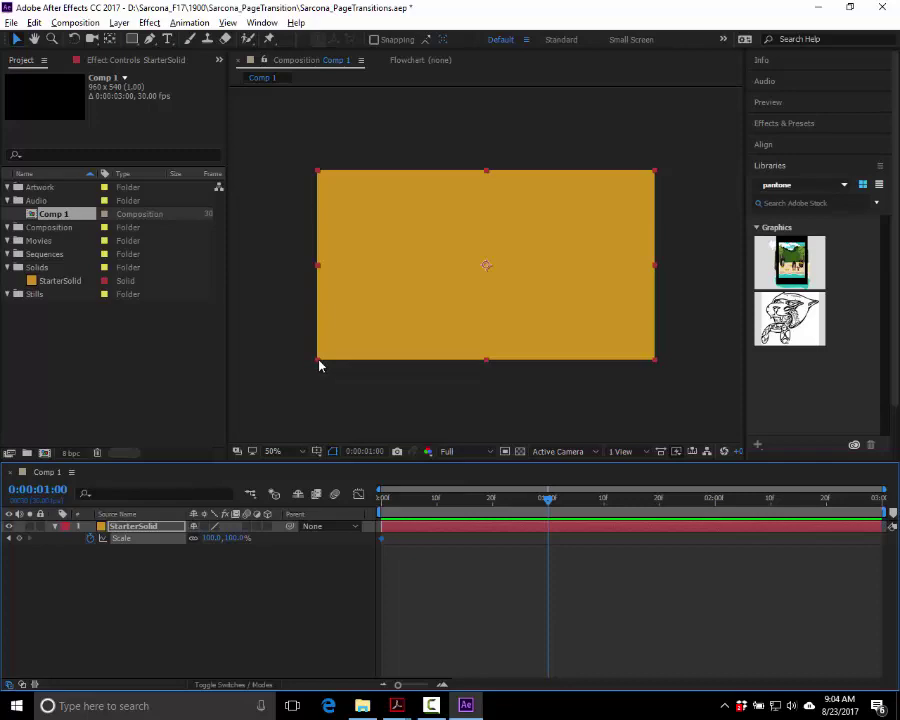
pyautogui.moveTo(323, 360); pyautogui.dragTo(393, 315)
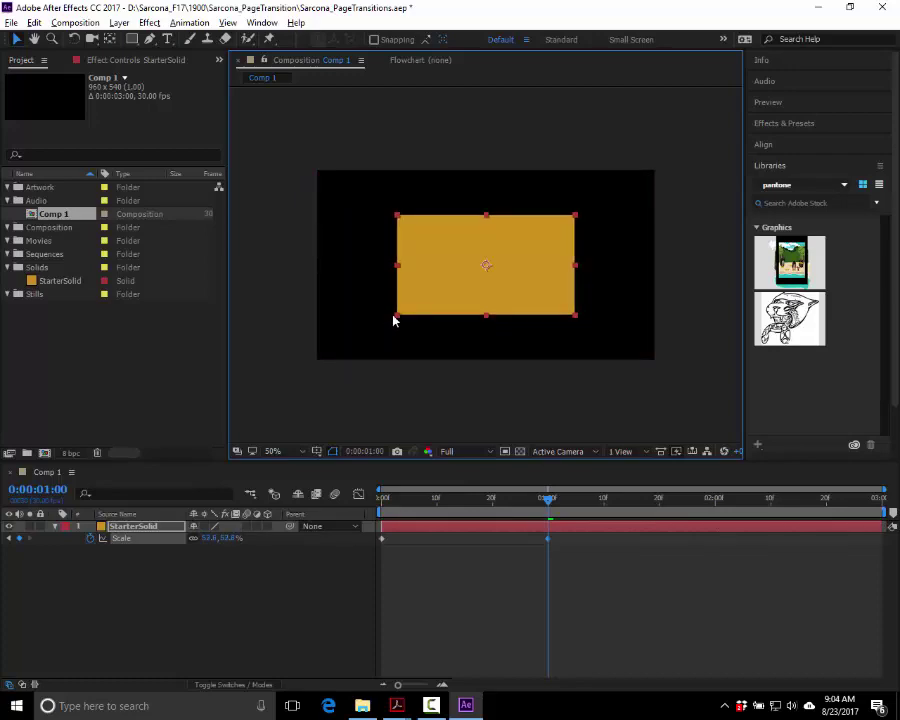
pyautogui.moveTo(395, 319); pyautogui.dragTo(484, 267)
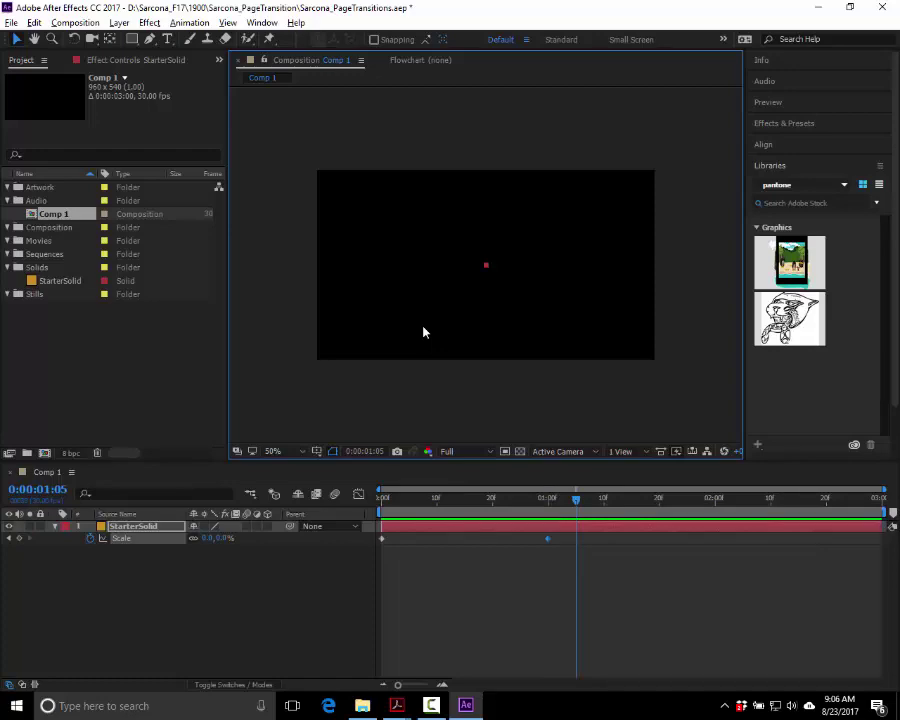
# - Scrub and preview the StarterSolid scale animation from the first frame, with the layer deselected
pyautogui.click(470, 385)
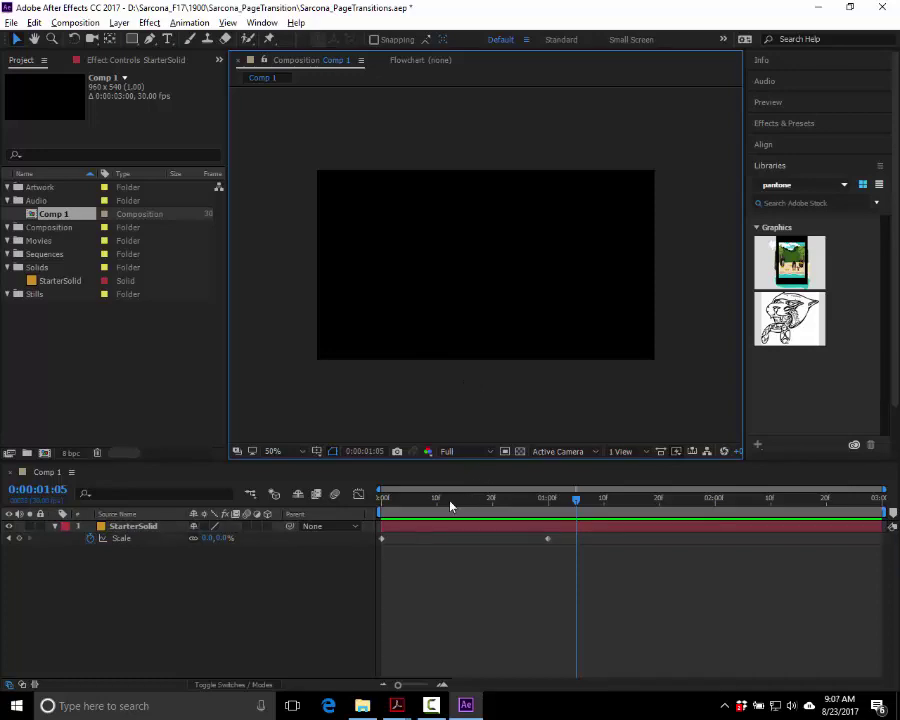
pyautogui.moveTo(450, 500); pyautogui.dragTo(381, 498)
pyautogui.moveTo(480, 523); pyautogui.dragTo(350, 511)
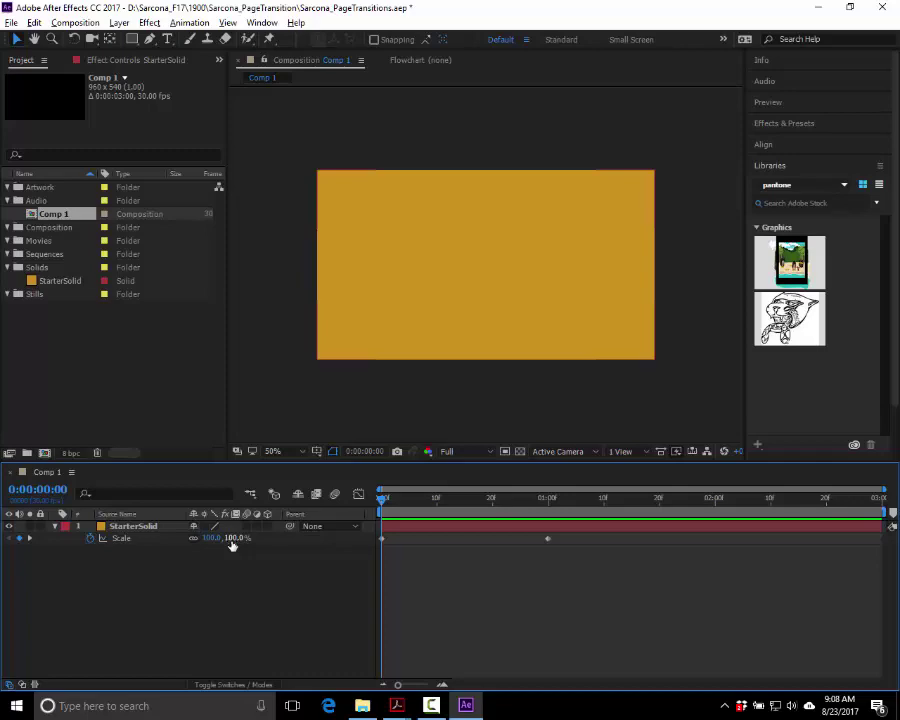
pyautogui.press('space')
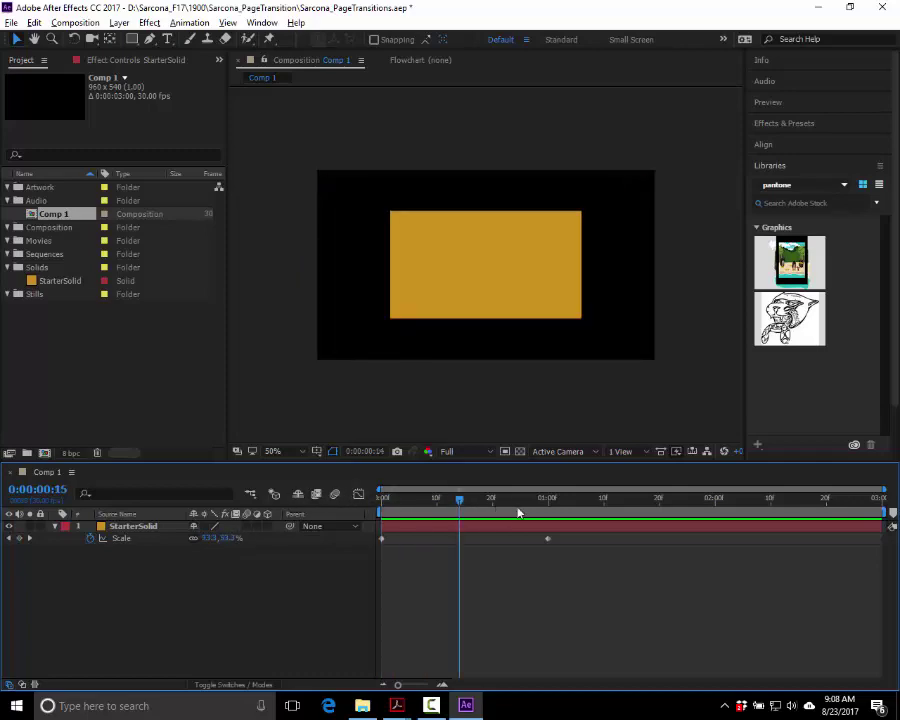
pyautogui.press('space')
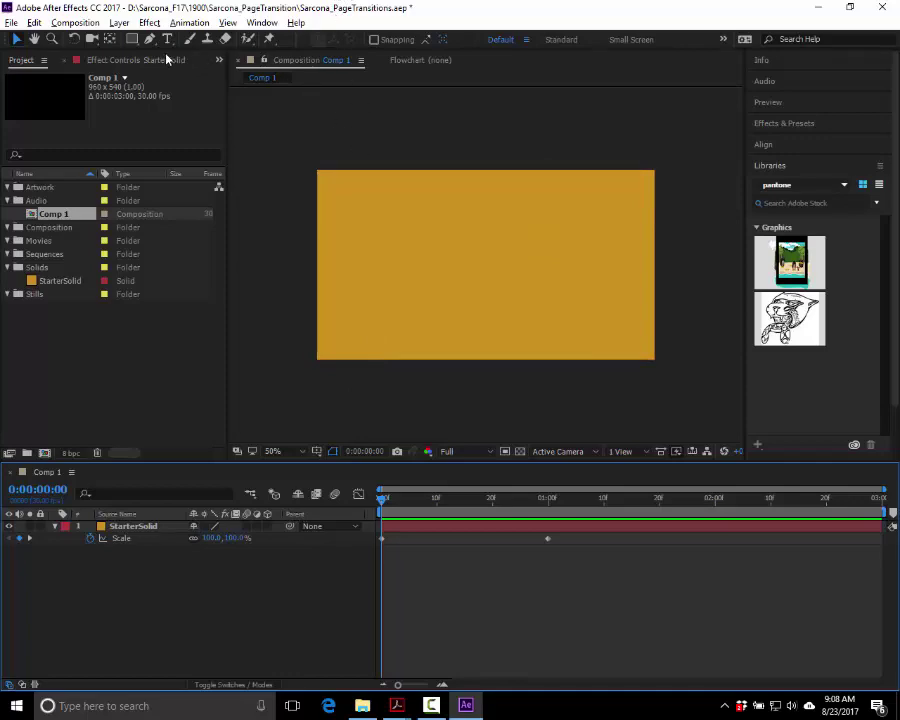
# - Create a composition-size solid named SecondSolid in a medium gray-blue, about #5766B2
pyautogui.hotkey('ctrl', 'y')
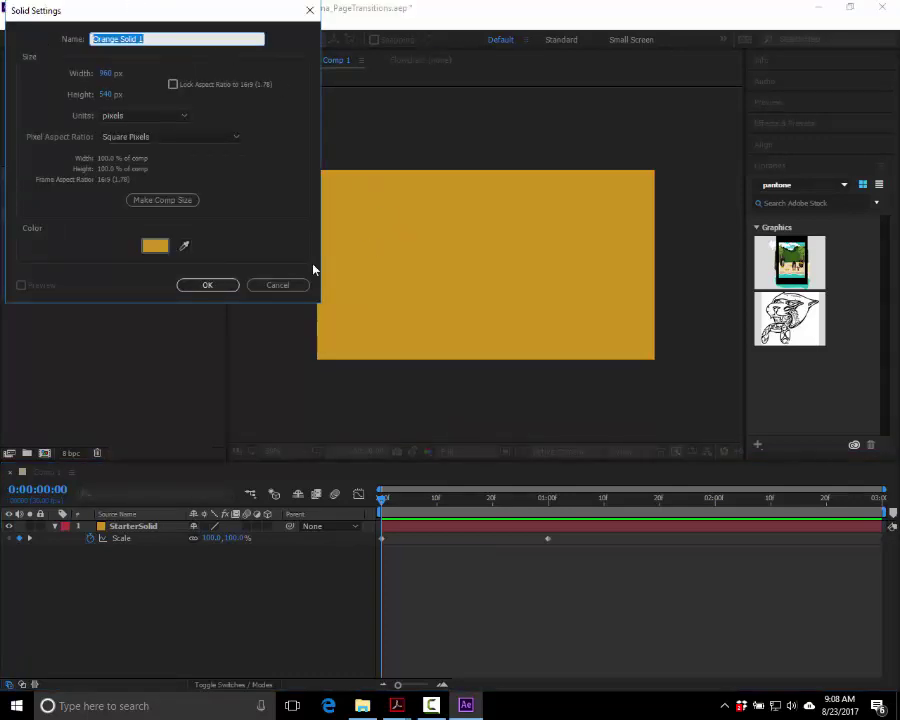
pyautogui.click(162, 247)
pyautogui.click(145, 87)
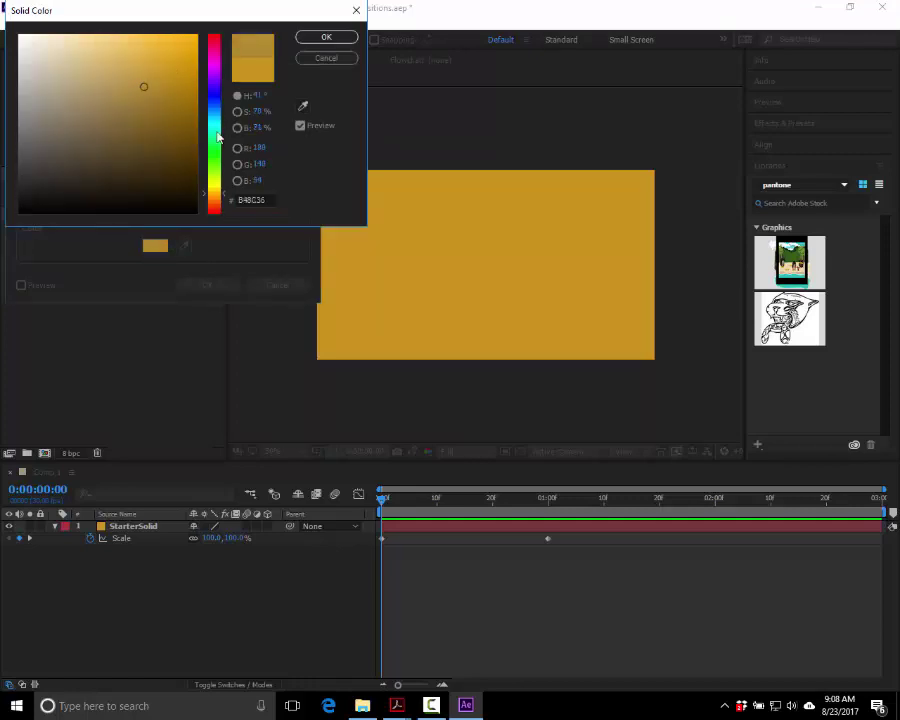
pyautogui.moveTo(218, 137); pyautogui.dragTo(214, 99)
pyautogui.moveTo(134, 94); pyautogui.dragTo(111, 88)
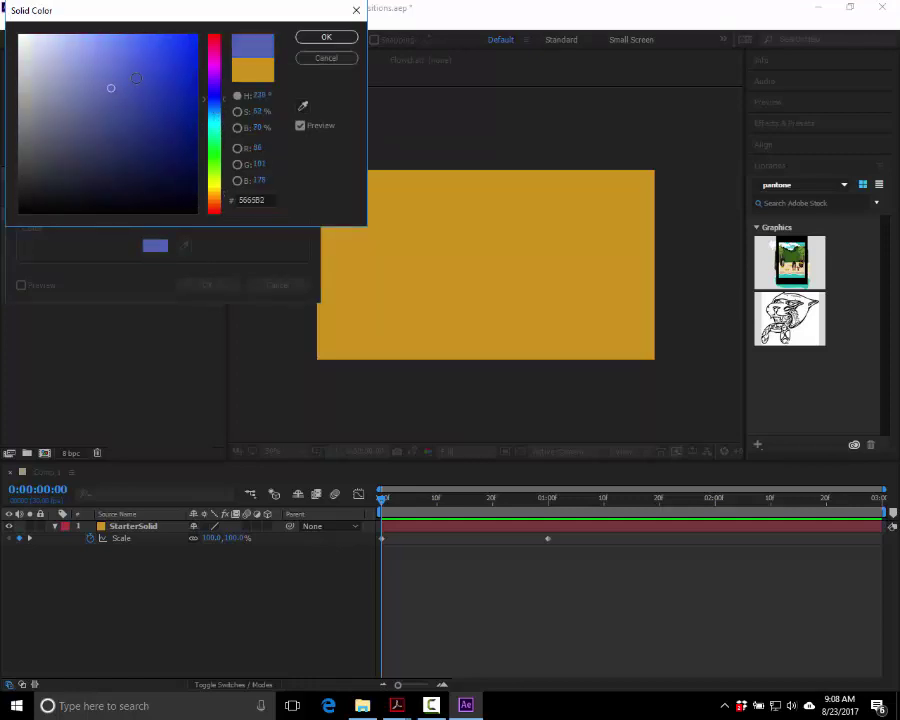
pyautogui.click(314, 39)
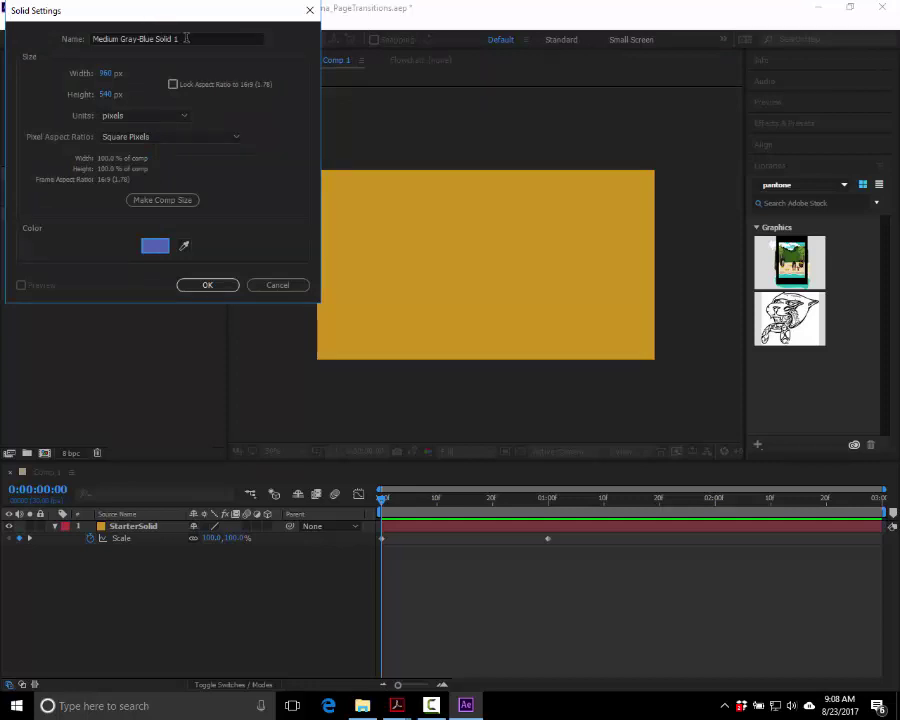
pyautogui.moveTo(186, 38); pyautogui.dragTo(46, 37)
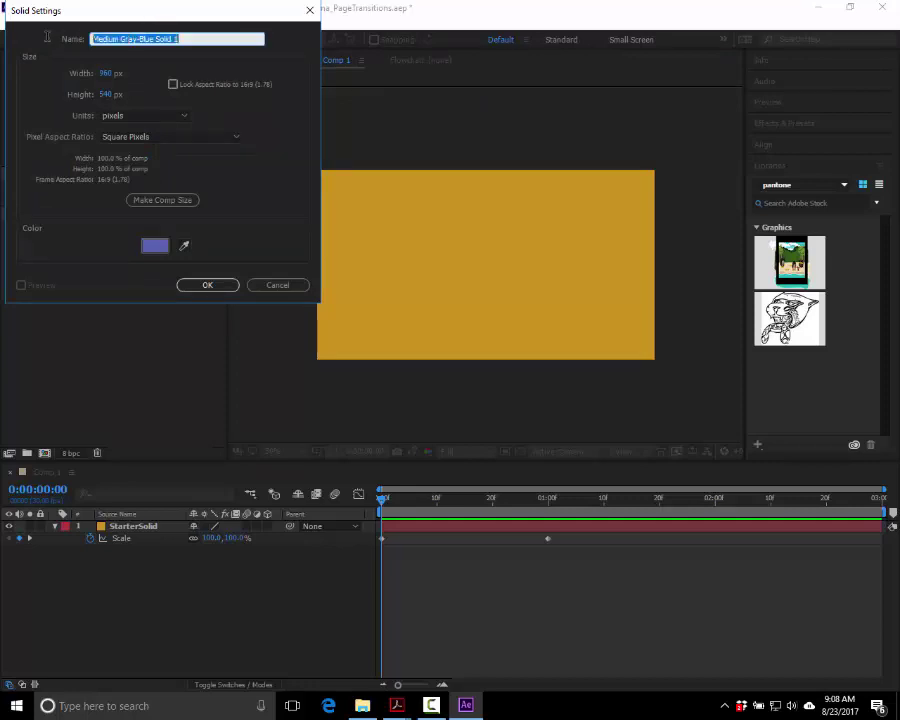
pyautogui.write('SecondSolid')
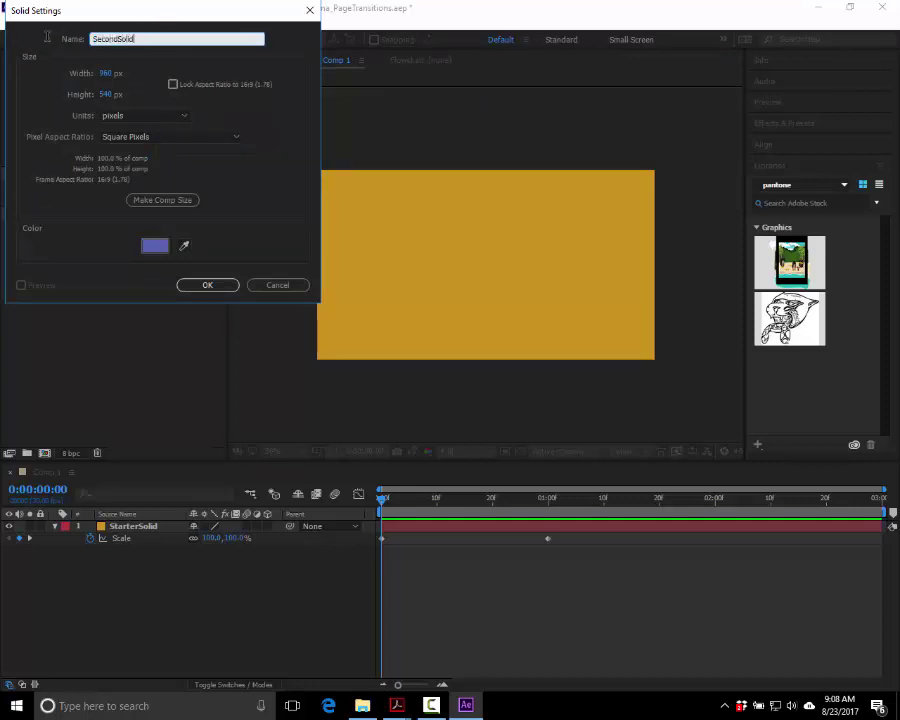
pyautogui.press('Return')
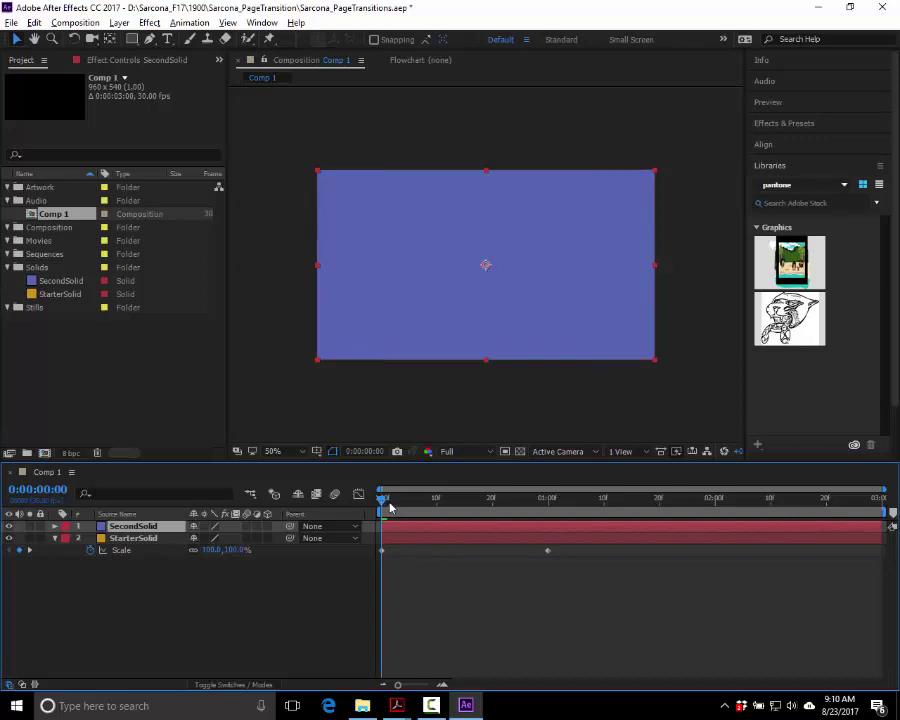
# - Trim the SecondSolid layer's in point to 0:00:01:00 and preview the composition from its first frame
pyautogui.moveTo(382, 499); pyautogui.dragTo(549, 503)
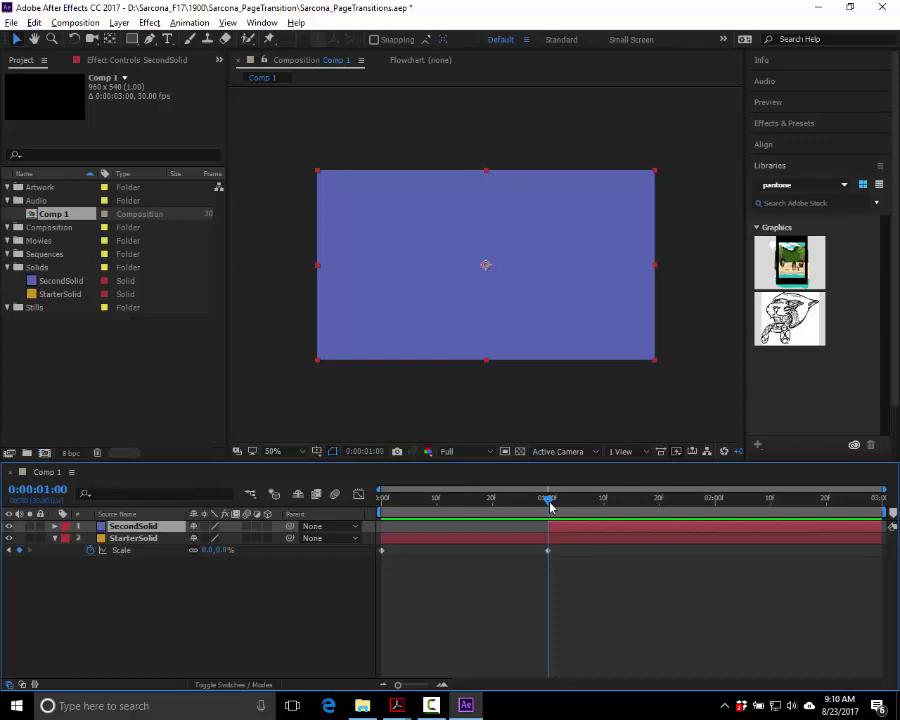
pyautogui.press('Home')
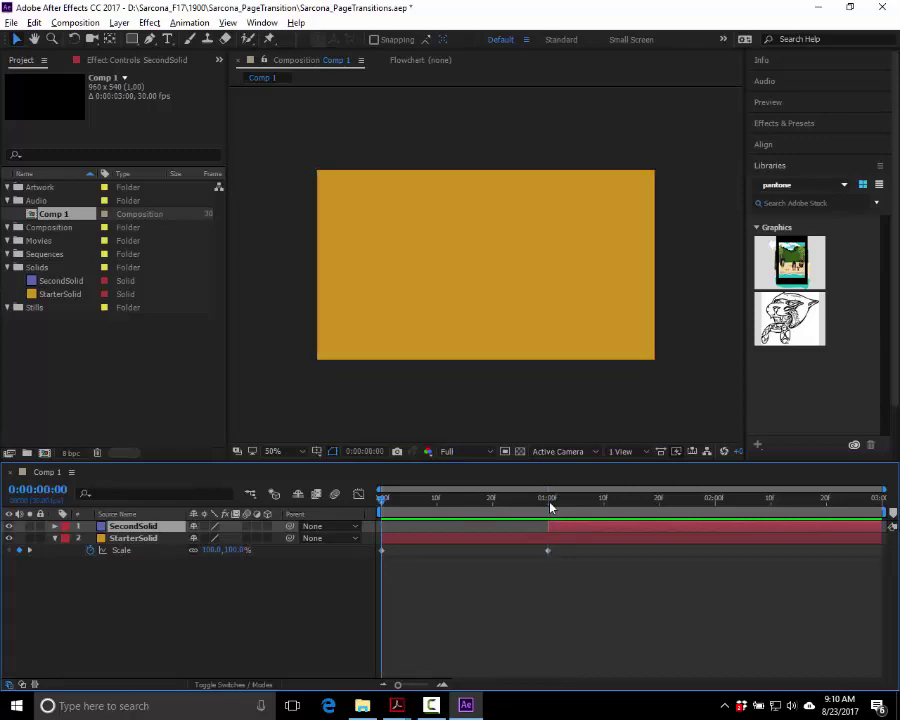
pyautogui.press('space')
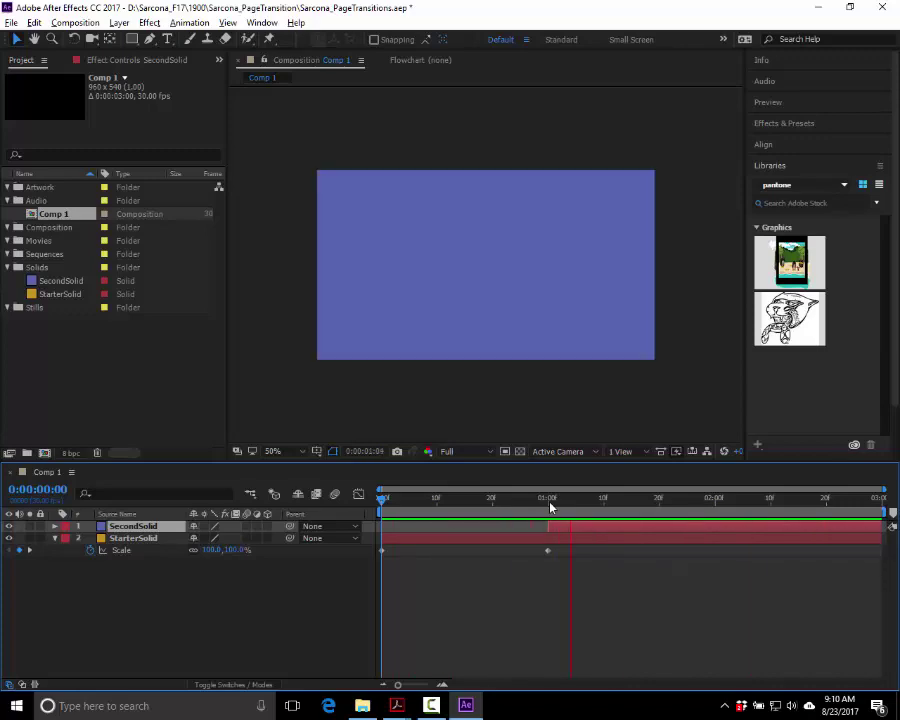
pyautogui.press('space')
# - Reveal SecondSolid's Position property and set a Position keyframe at 480, 270 at 0:00:02:00
pyautogui.click(550, 507)
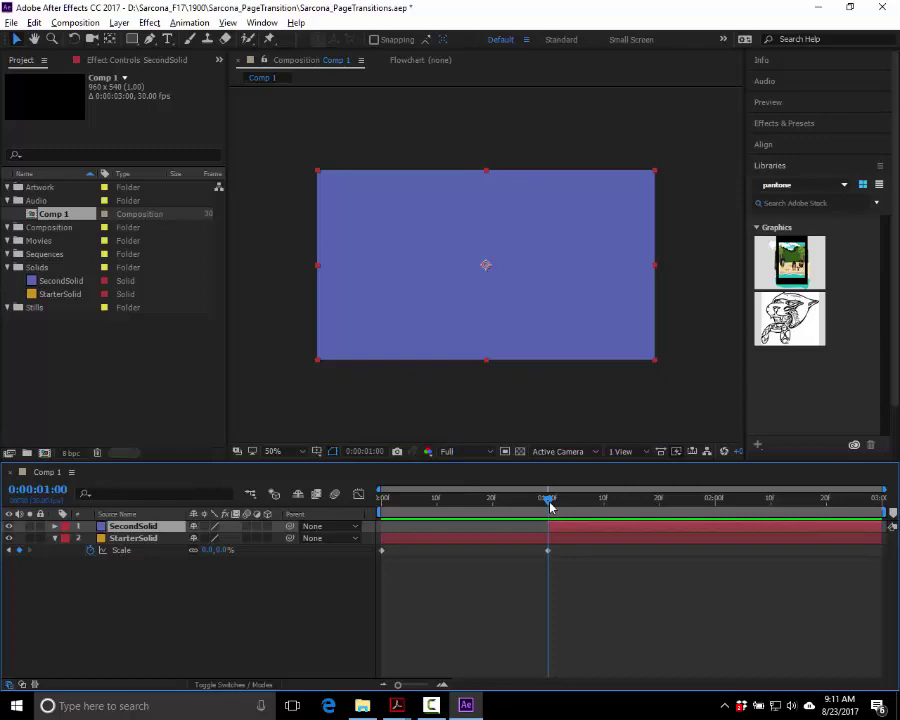
pyautogui.hotkey('alt', 'shift', 'p')
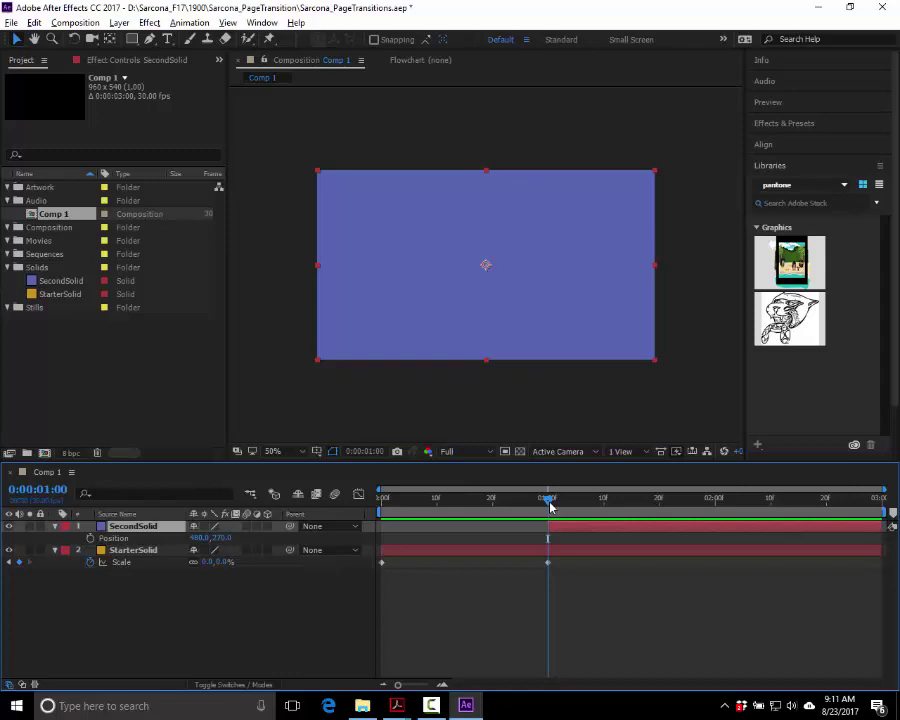
pyautogui.moveTo(549, 507); pyautogui.dragTo(717, 502)
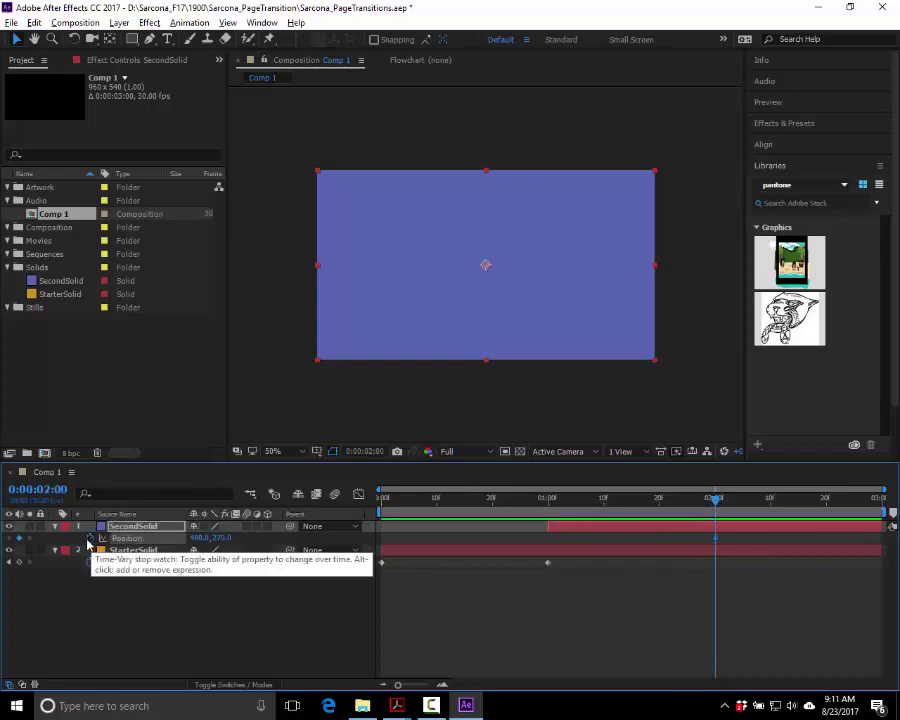
pyautogui.click(90, 538)
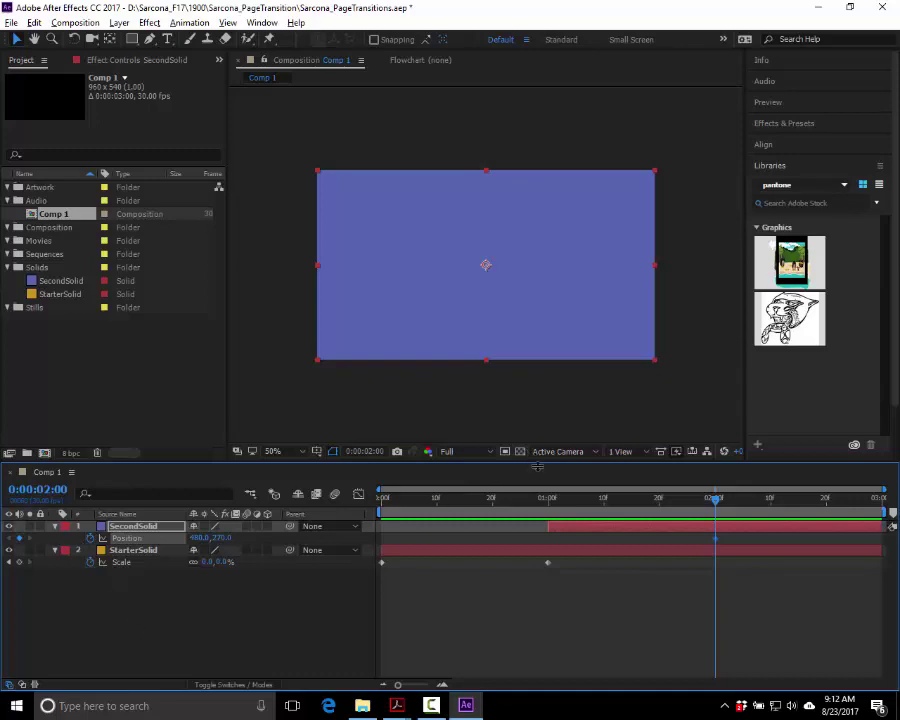
# - At 0:00:01:00, move SecondSolid horizontally off the frame's left side to about -544, 270, and preview the slide-in
pyautogui.click(548, 500)
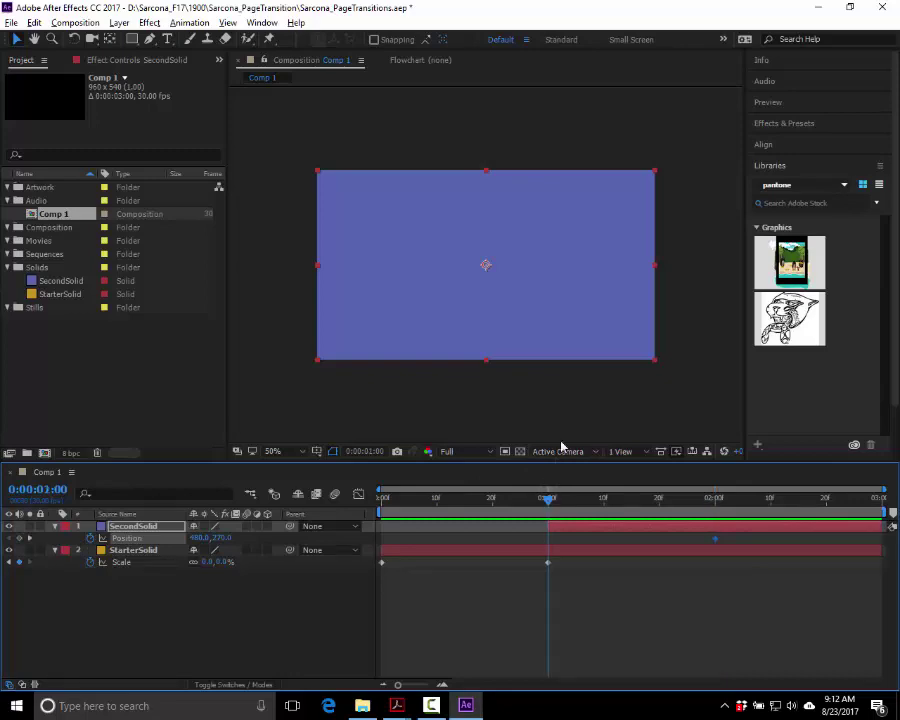
pyautogui.moveTo(600, 324); pyautogui.dragTo(232, 322)
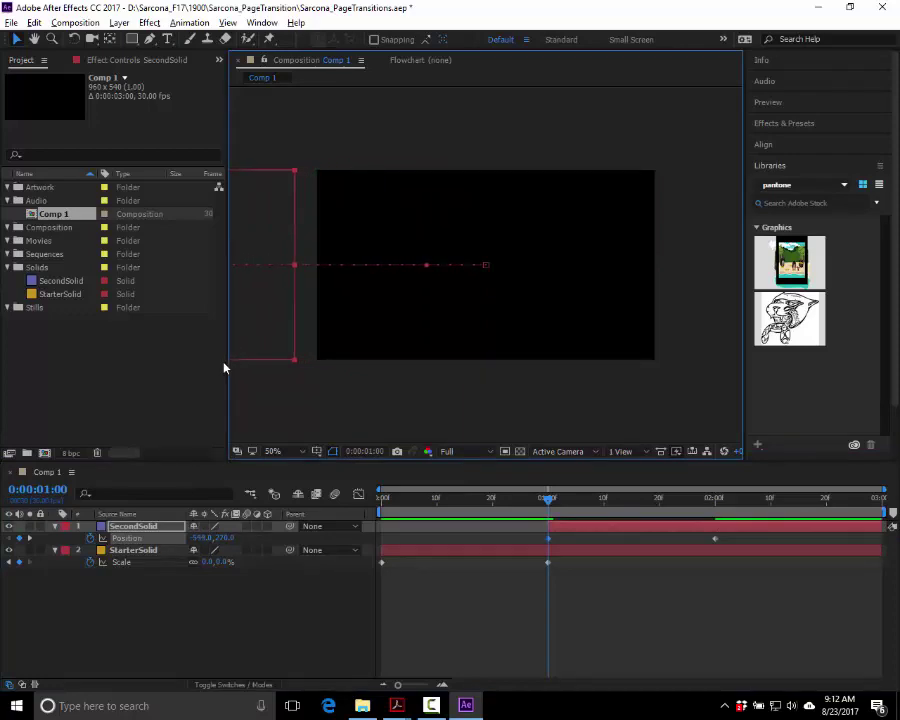
pyautogui.press('space')
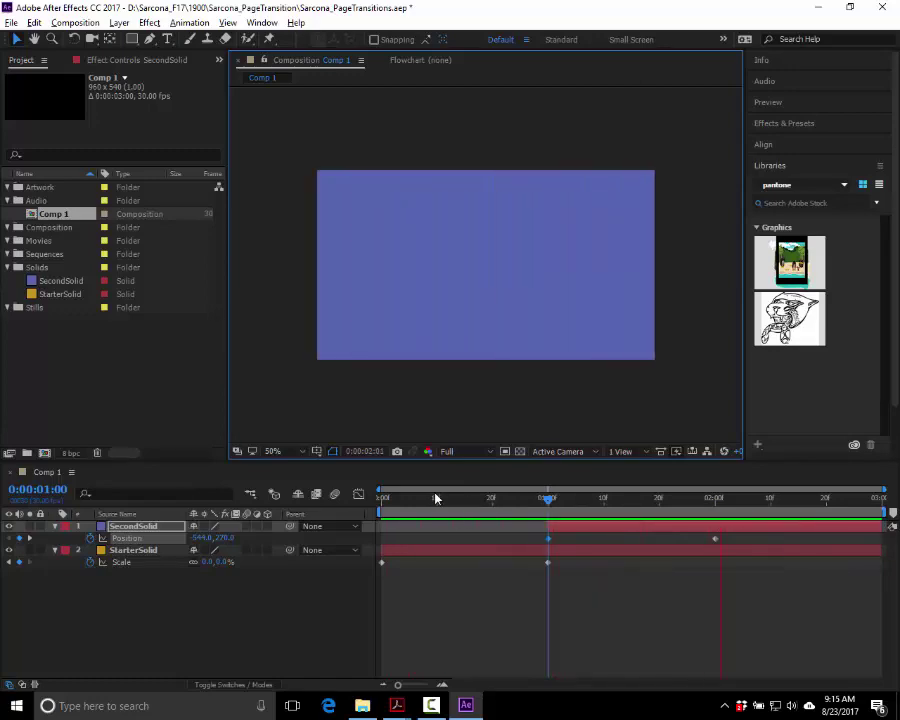
pyautogui.press('space')
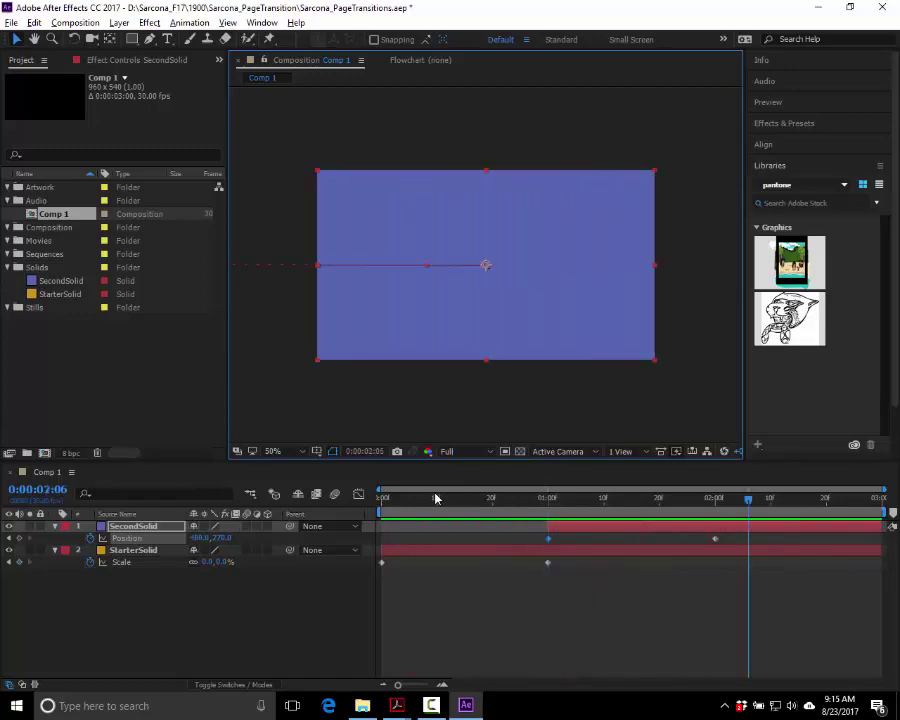
# - Create a composition-size green solid named ThirdSolid, about #5EB257, and trim its in point to 0:00:02:00
pyautogui.click(714, 501)
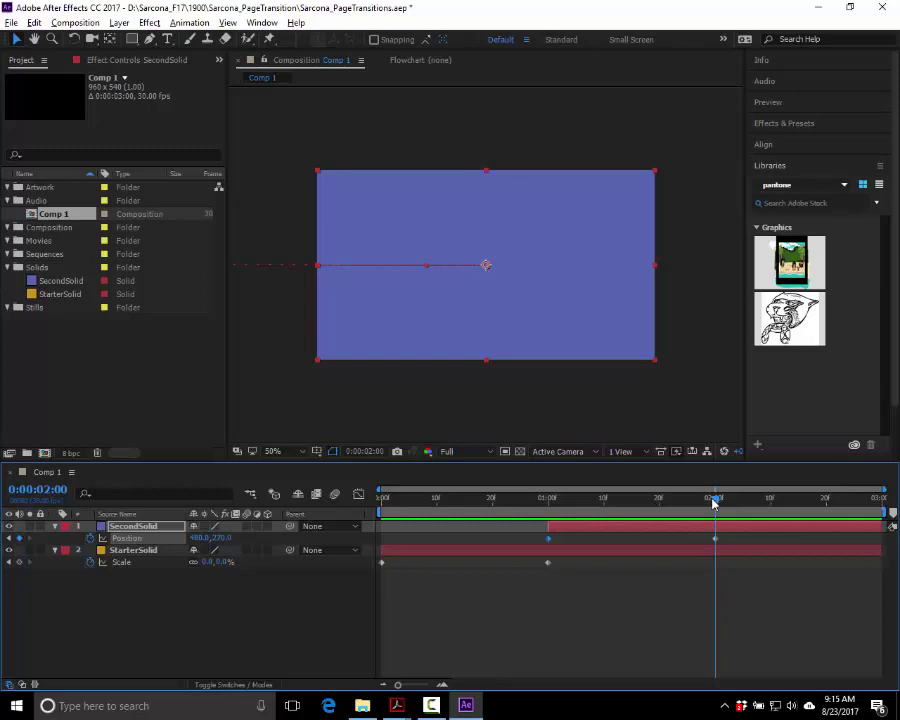
pyautogui.hotkey('ctrl', 'y')
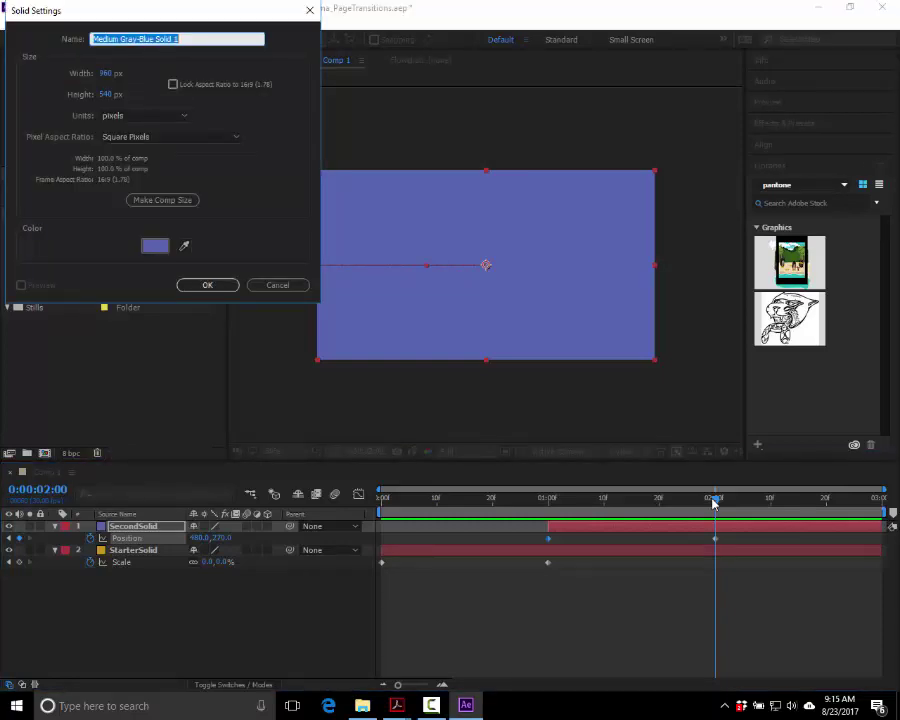
pyautogui.click(155, 245)
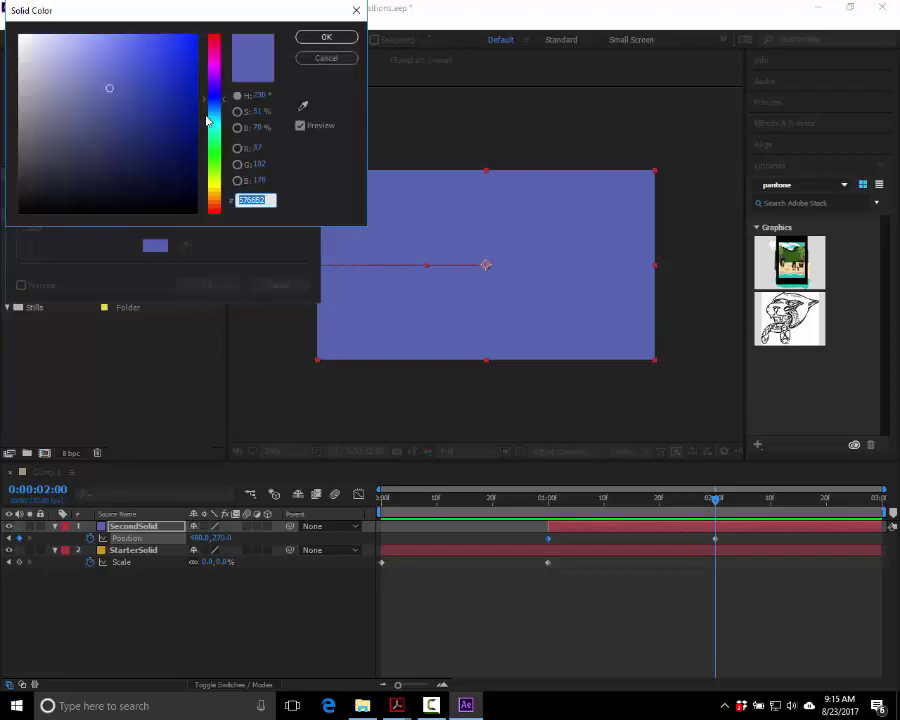
pyautogui.moveTo(207, 120); pyautogui.dragTo(221, 161)
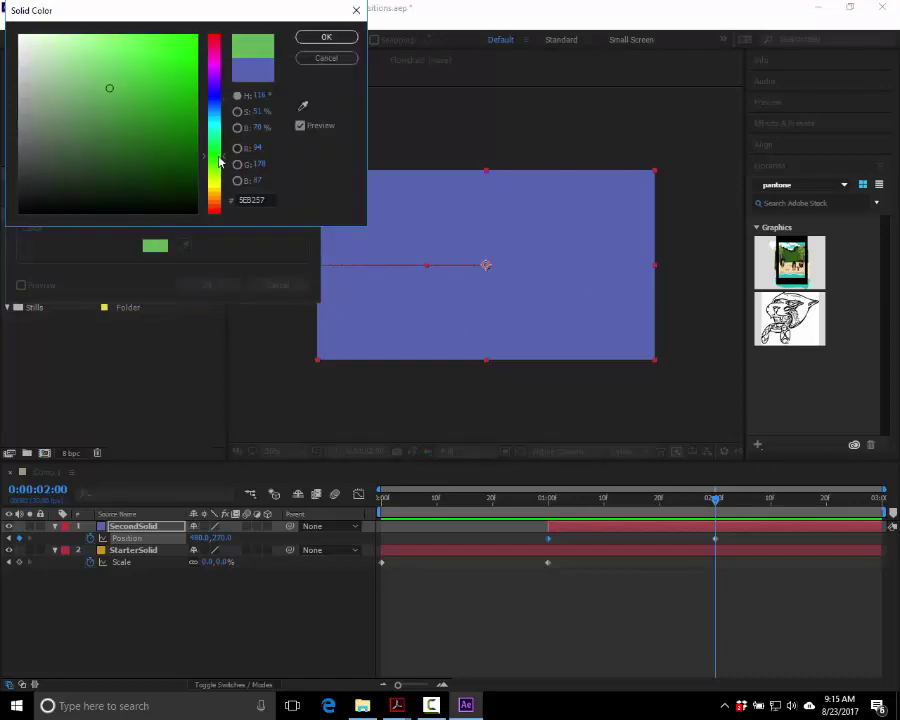
pyautogui.click(326, 37)
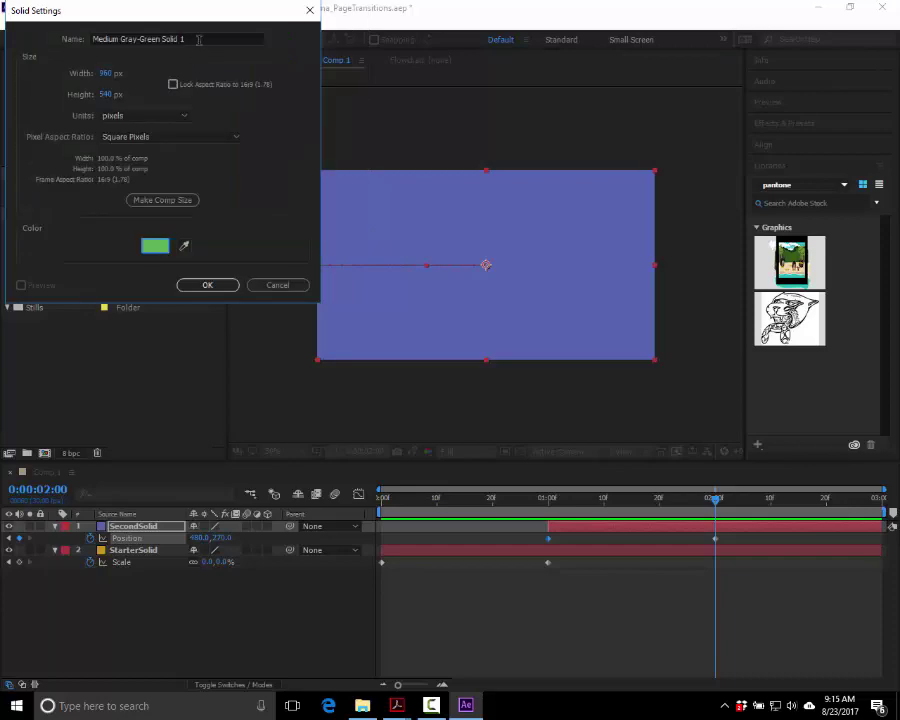
pyautogui.moveTo(199, 39); pyautogui.dragTo(42, 30)
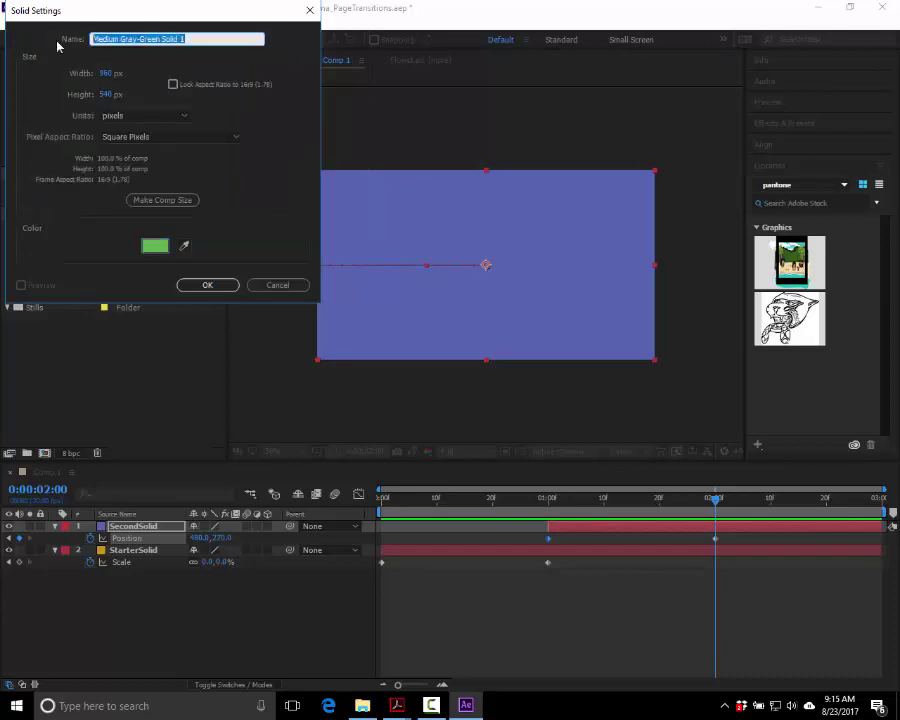
pyautogui.write('ThirdSolid')
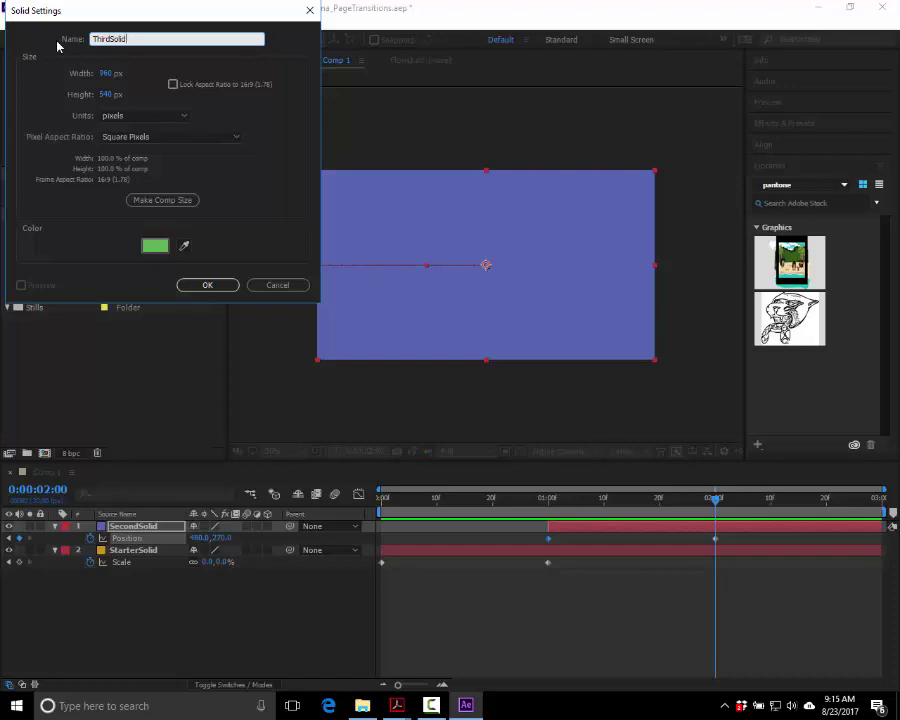
pyautogui.press('Return')
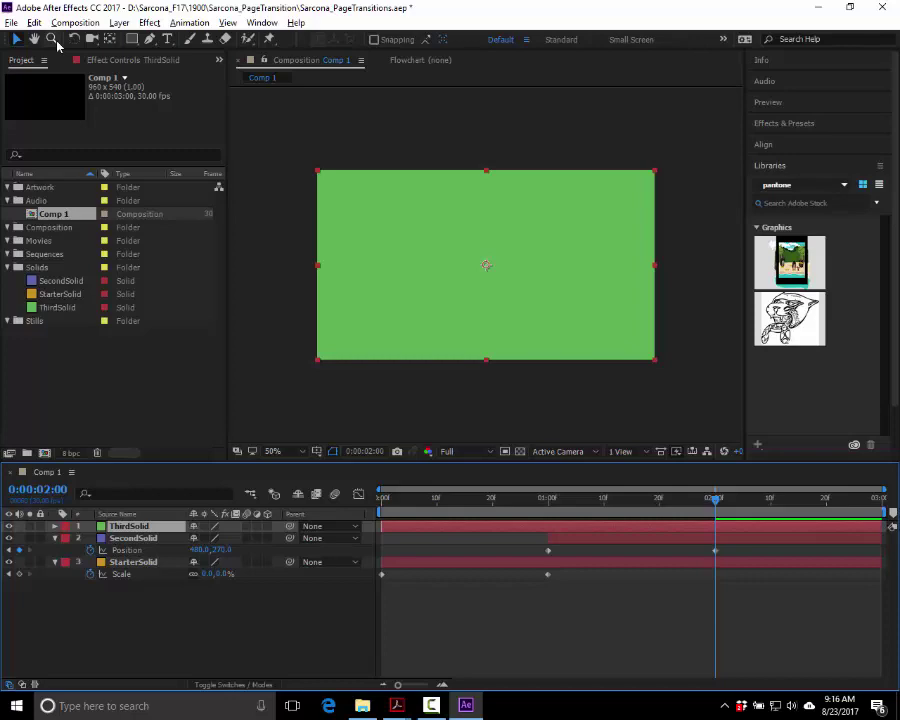
pyautogui.hotkey('alt', '[')
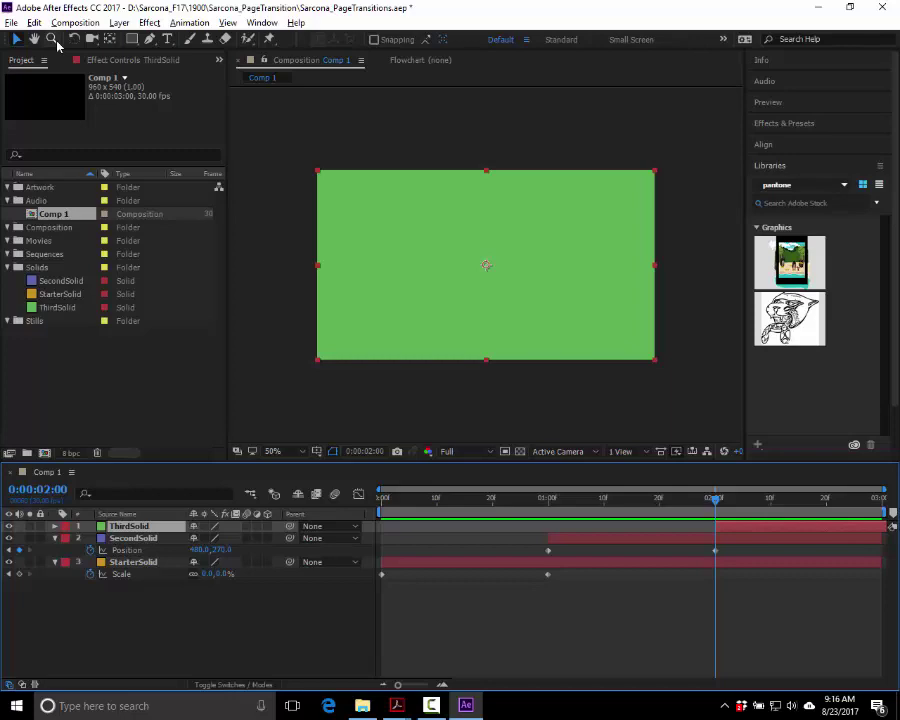
# - Try a rotation on ThirdSolid, undo it, and move the layer's anchor point to the solid's lower-left corner
pyautogui.press('r')
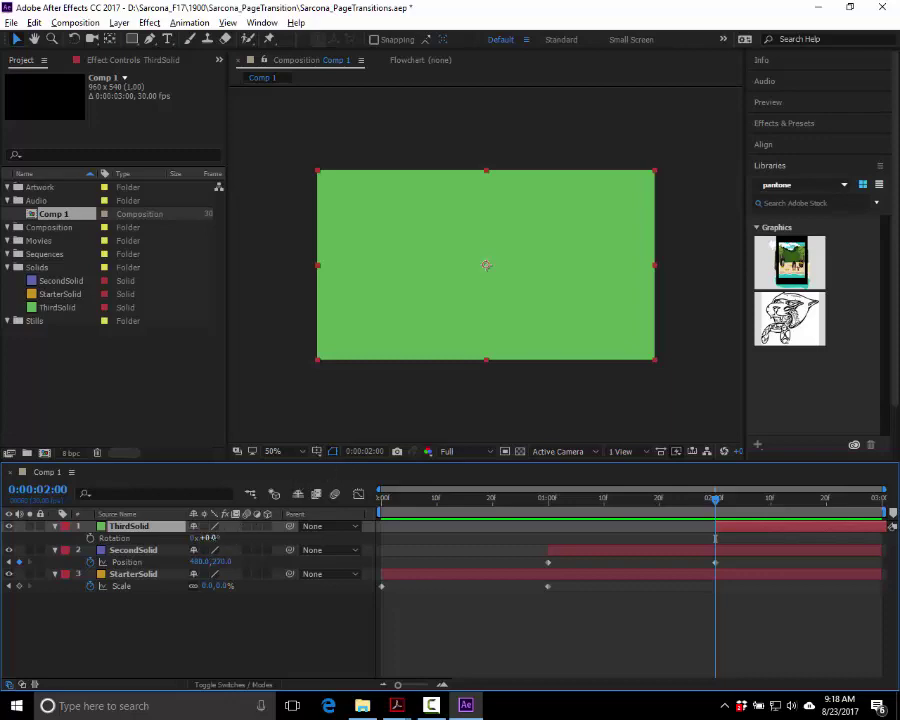
pyautogui.moveTo(208, 538); pyautogui.dragTo(487, 531)
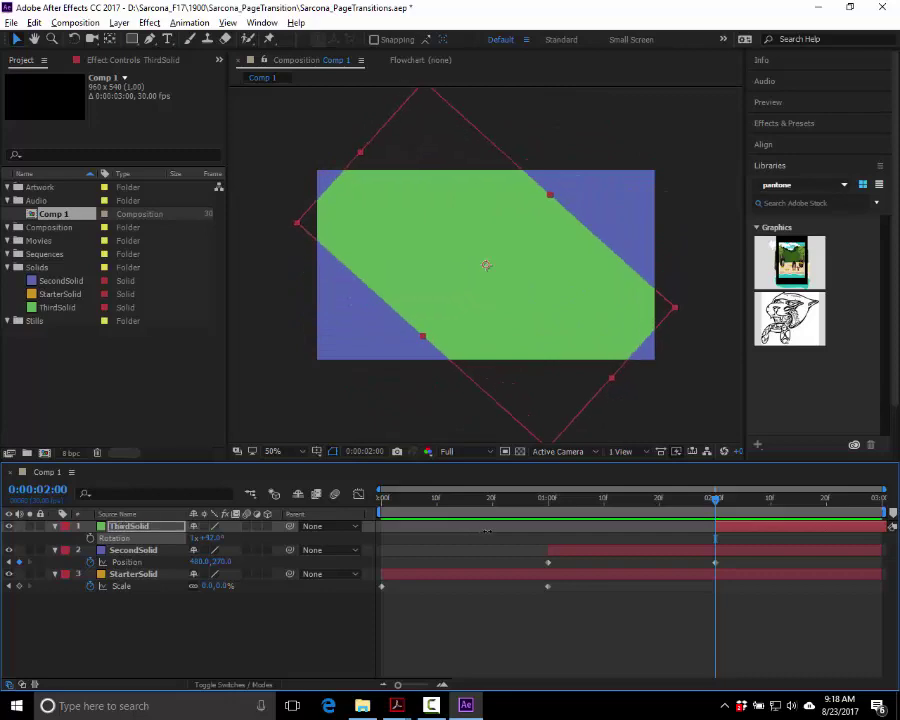
pyautogui.hotkey('ctrl', 'z')
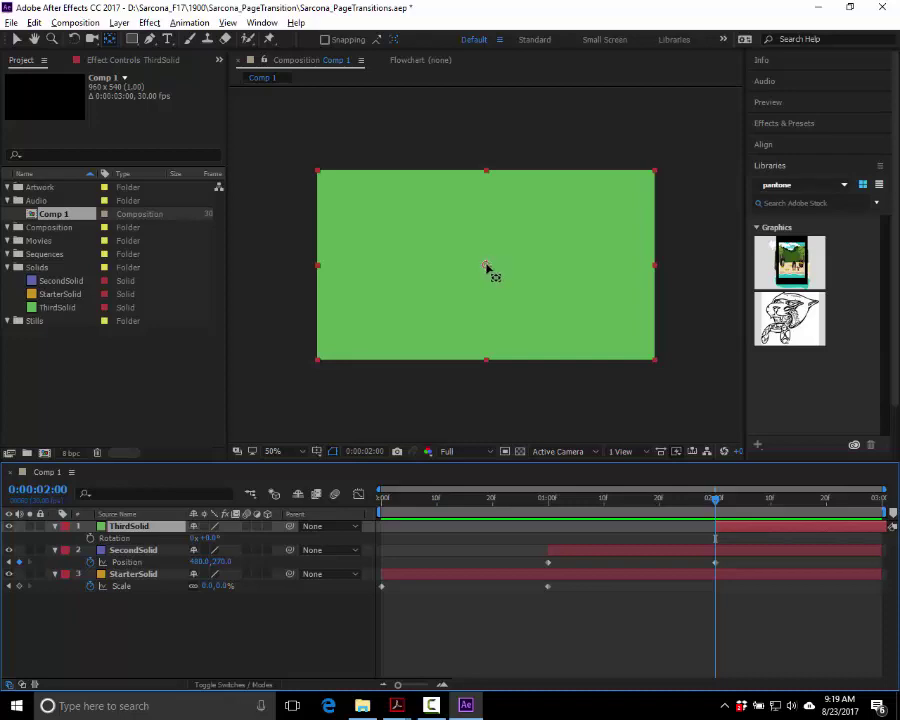
pyautogui.moveTo(486, 267)
pyautogui.mouseDown()
pyautogui.moveTo(388, 311)
pyautogui.moveTo(318, 357)
pyautogui.mouseUp()
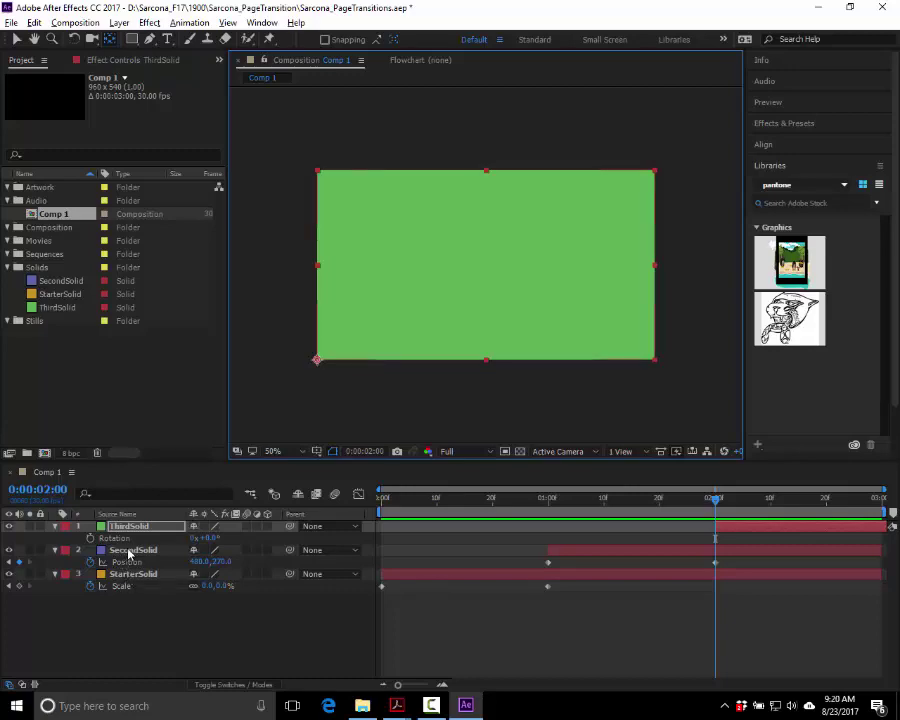
# - Set a Rotation keyframe of 0° for ThirdSolid on the composition's last frame, 0:00:02:29
pyautogui.click(838, 499)
pyautogui.moveTo(862, 503); pyautogui.dragTo(886, 505)
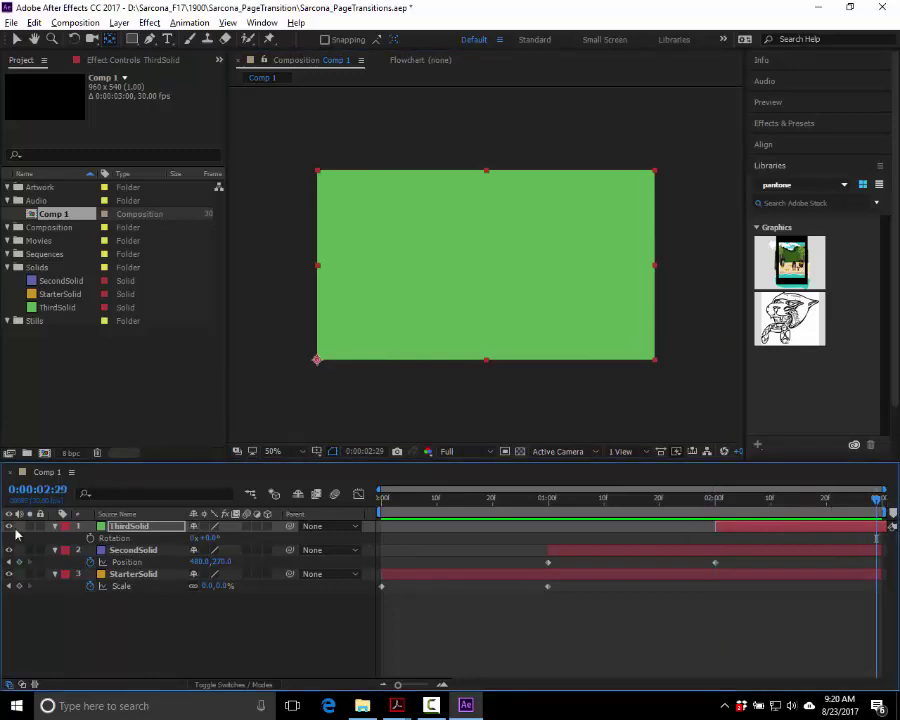
pyautogui.click(90, 539)
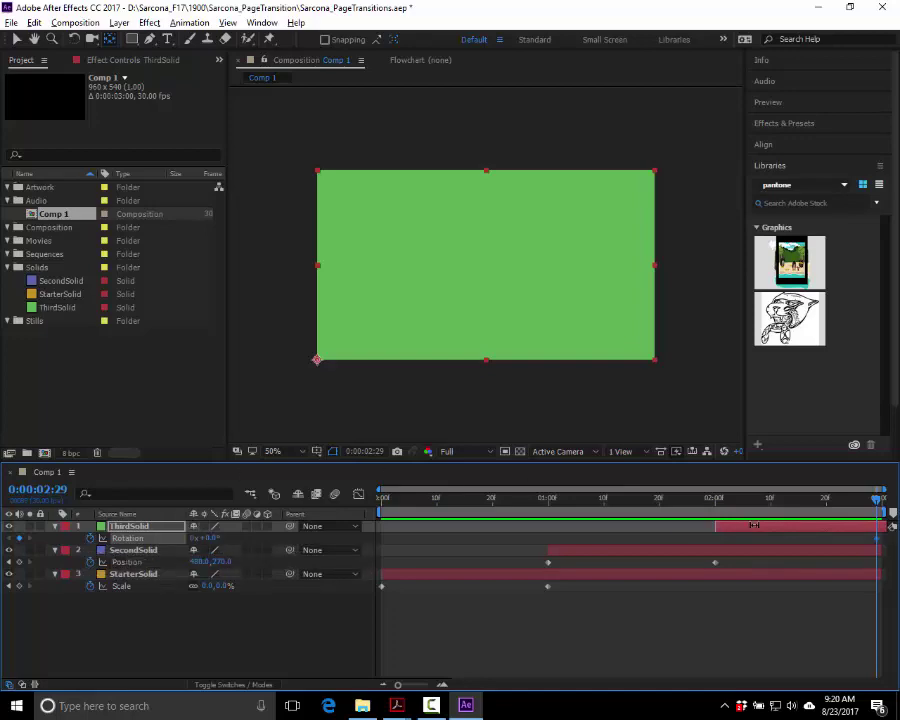
# - At 0:00:02:00, rotate ThirdSolid to about -96° so it swings out of frame, and preview the rotation
pyautogui.click(722, 503)
pyautogui.moveTo(722, 510); pyautogui.dragTo(715, 503)
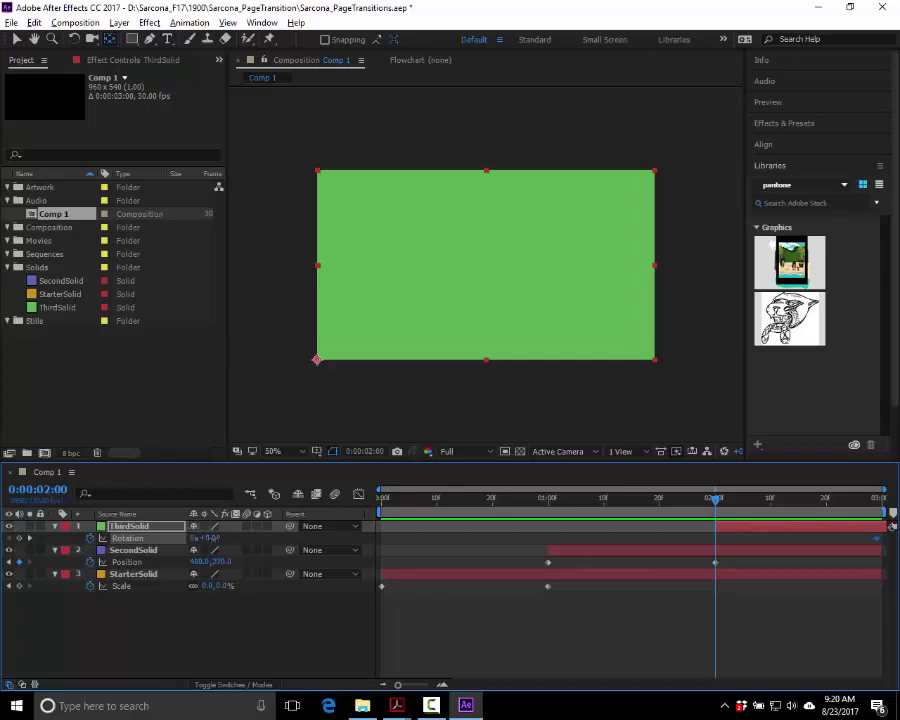
pyautogui.moveTo(213, 543); pyautogui.dragTo(150, 539)
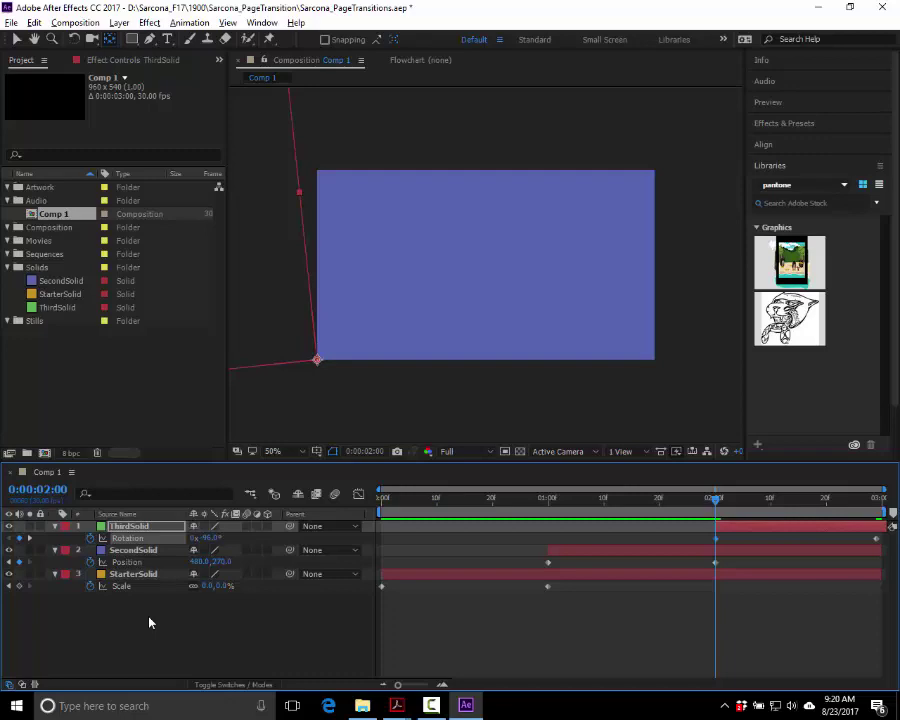
pyautogui.press('space')
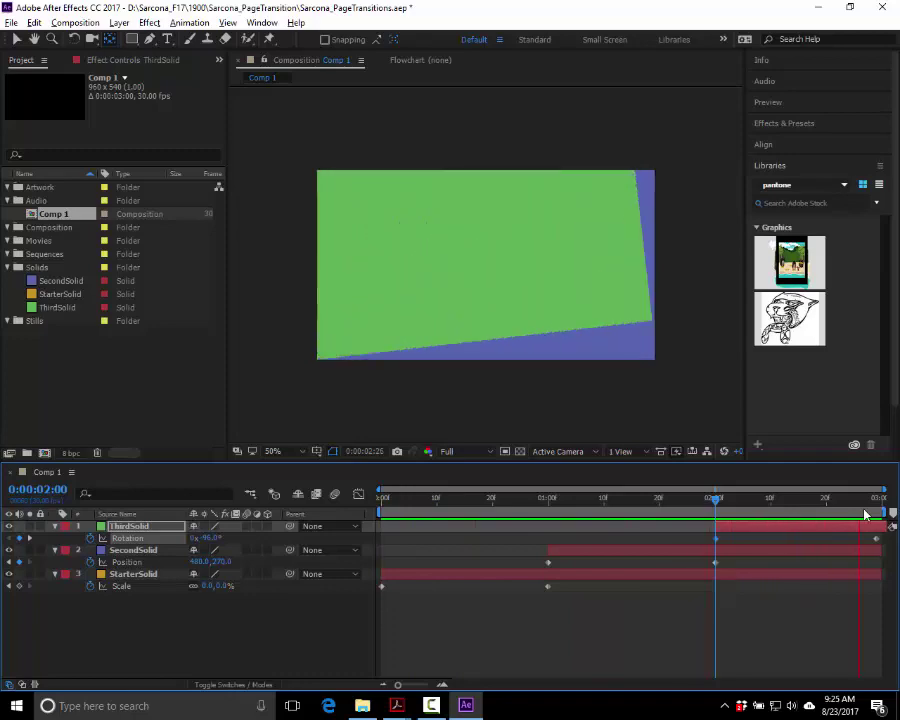
pyautogui.press('space')
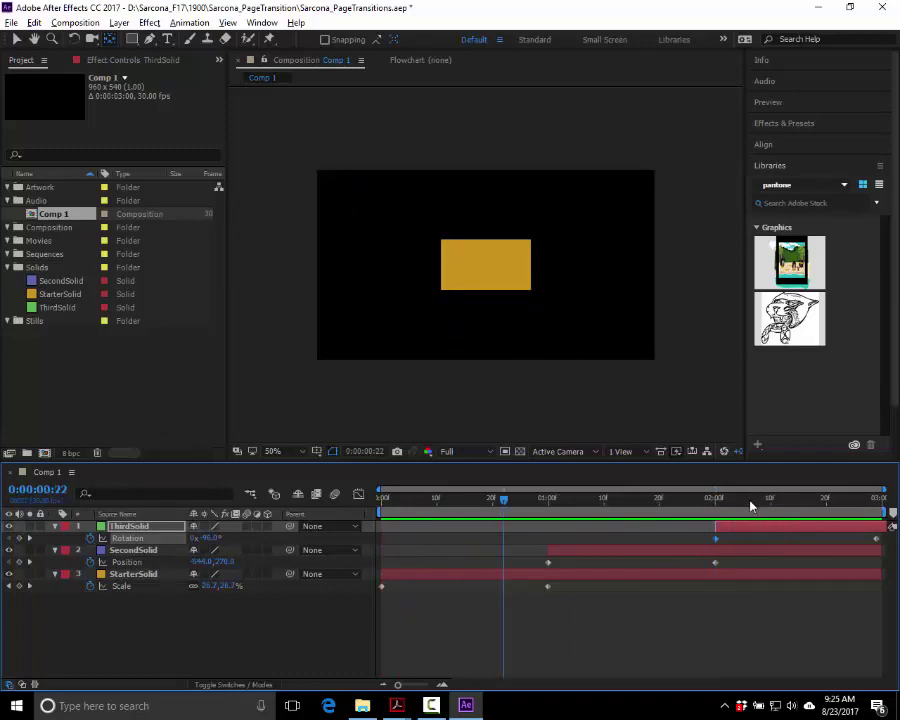
# - At 0:00:02:23, scale ThirdSolid up to about 184% without keyframes, and preview the composition from its first frame
pyautogui.moveTo(746, 506); pyautogui.dragTo(845, 553)
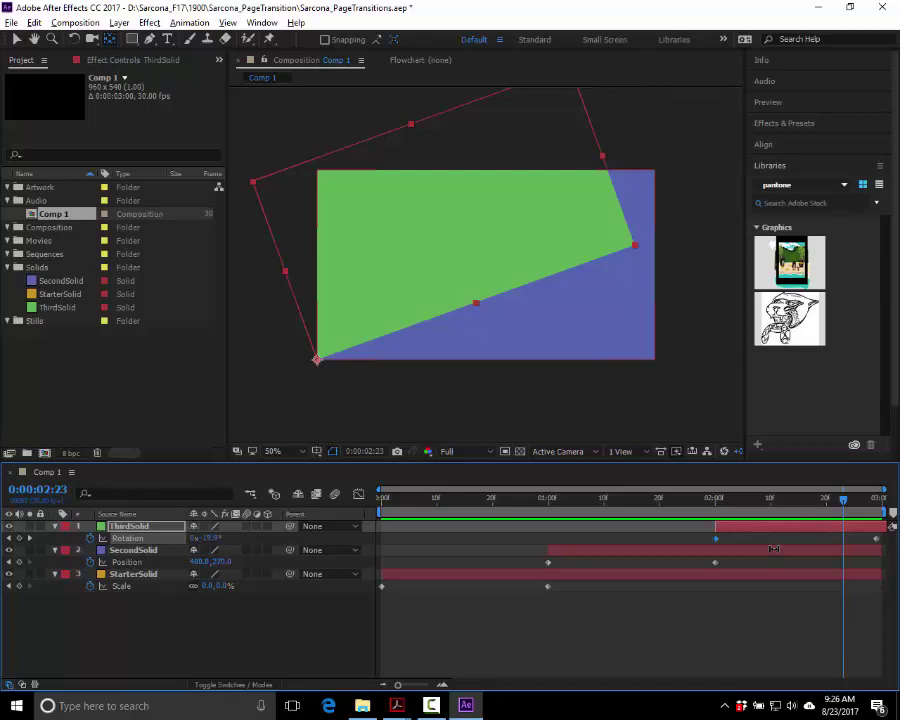
pyautogui.press('s')
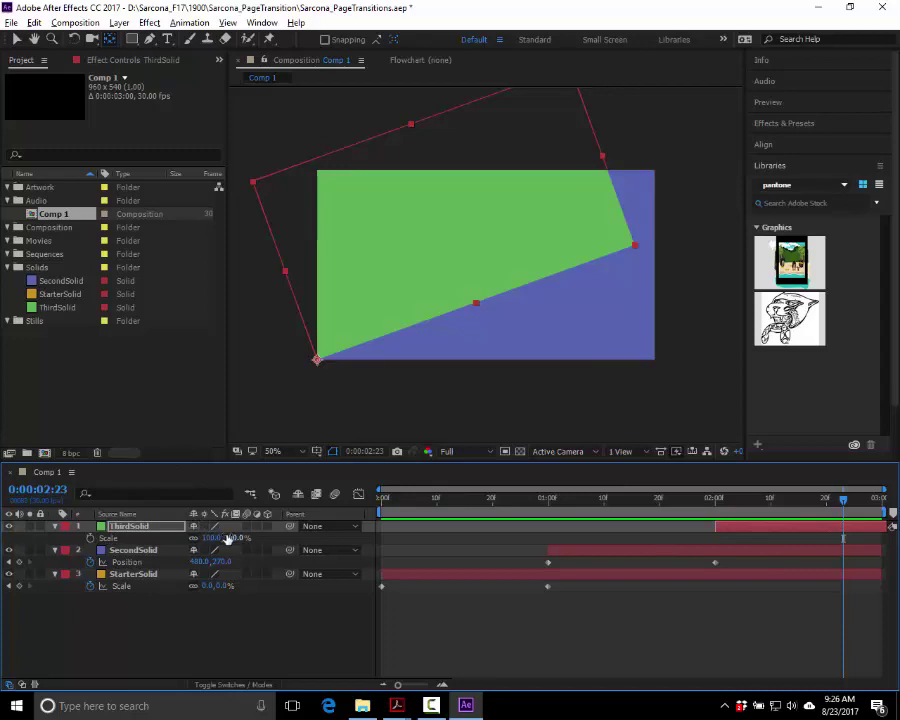
pyautogui.moveTo(229, 538); pyautogui.dragTo(284, 532)
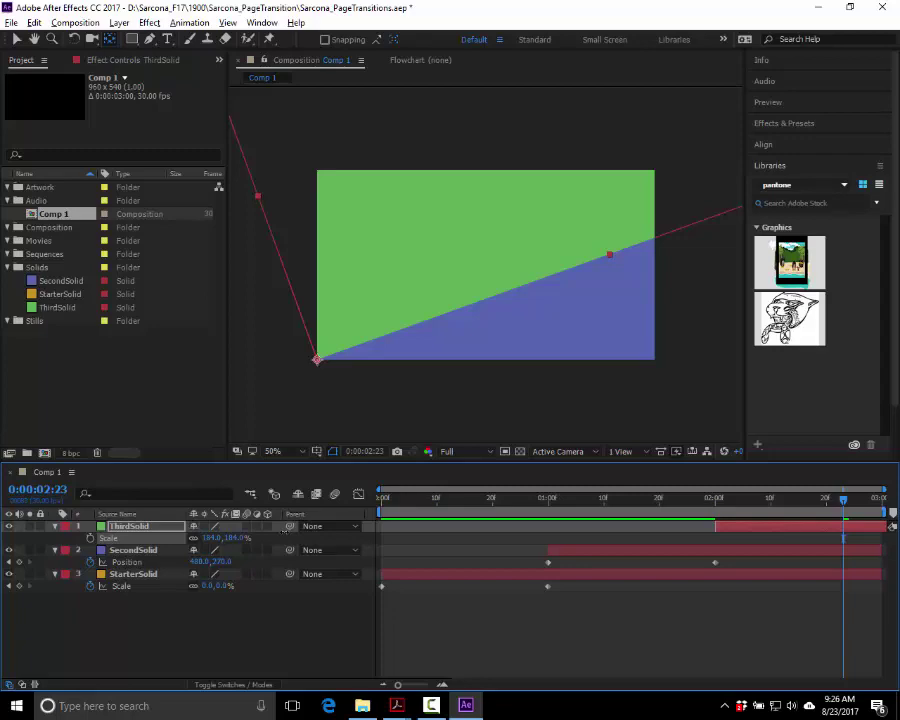
pyautogui.press('Home')
pyautogui.press('space')
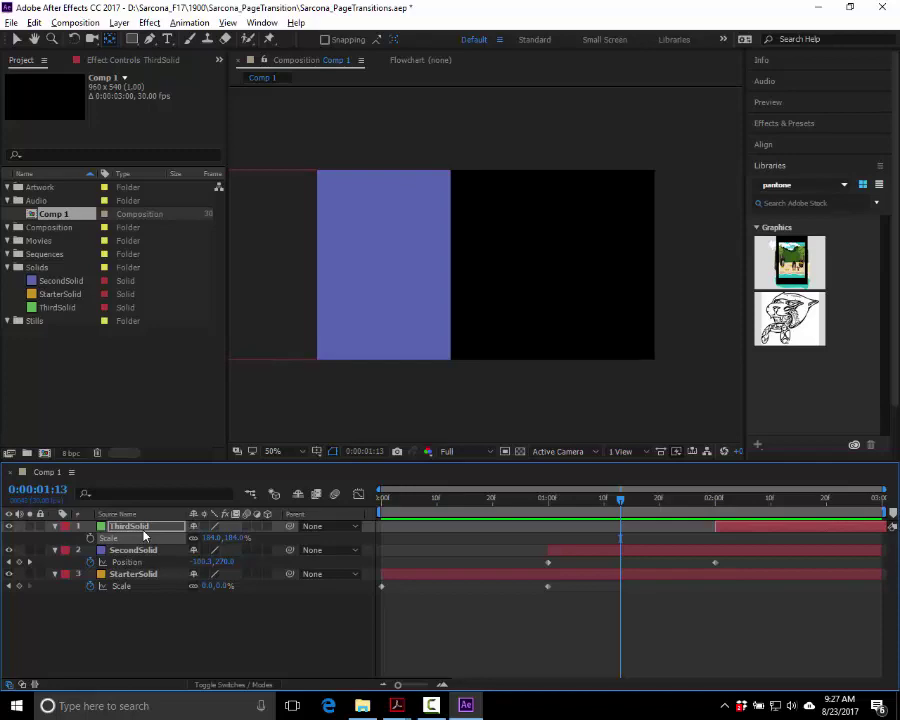
# - Show ThirdSolid's Rotation, Scale and Position together, examine its full set of Transform properties, and collapse the layer
pyautogui.press('r')
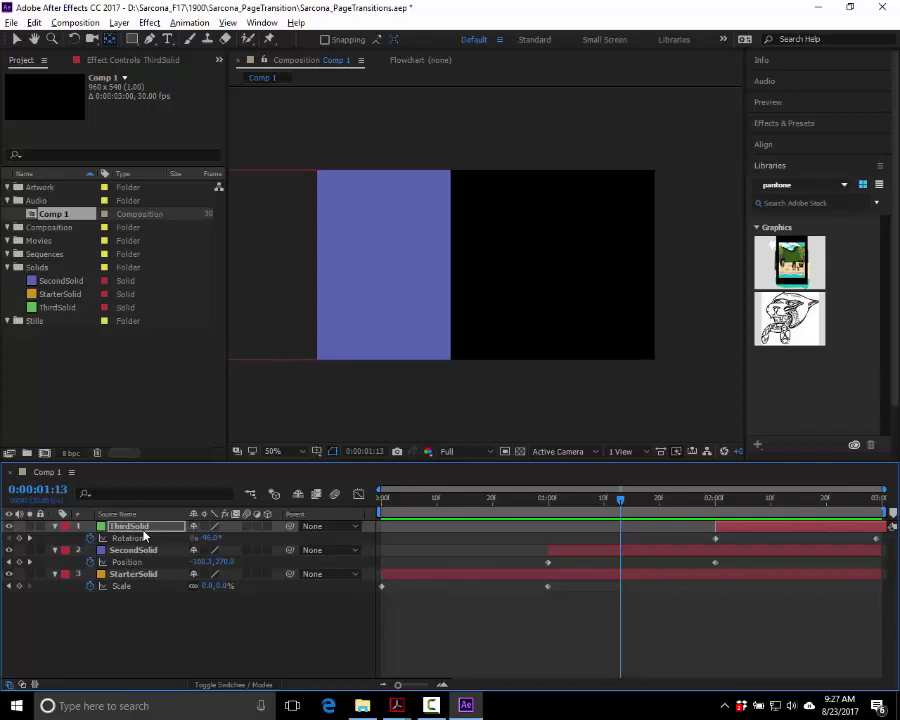
pyautogui.hotkey('shift', 's')
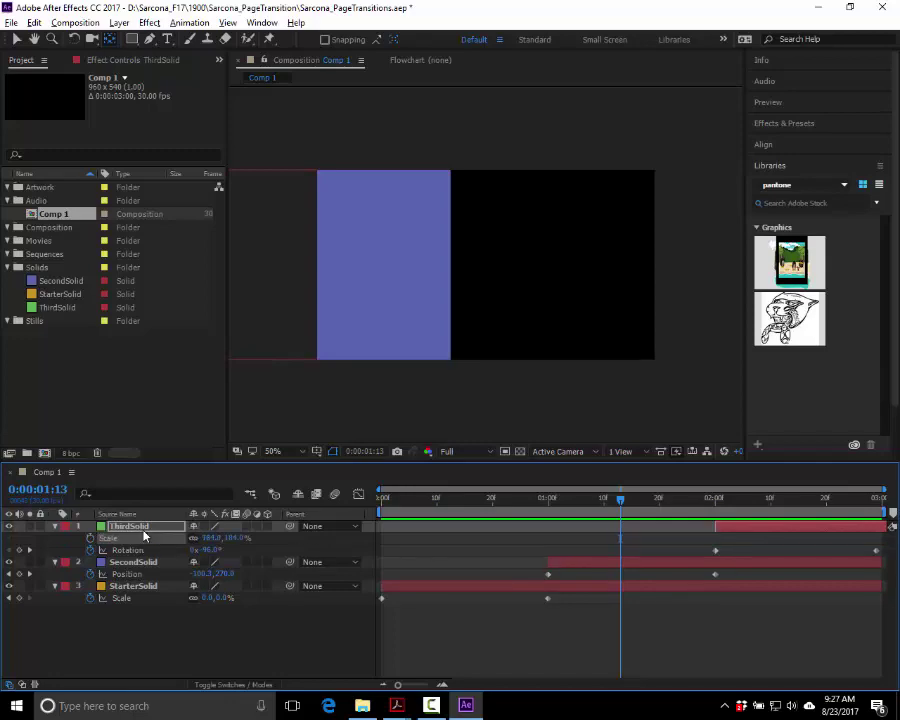
pyautogui.hotkey('shift', 'p')
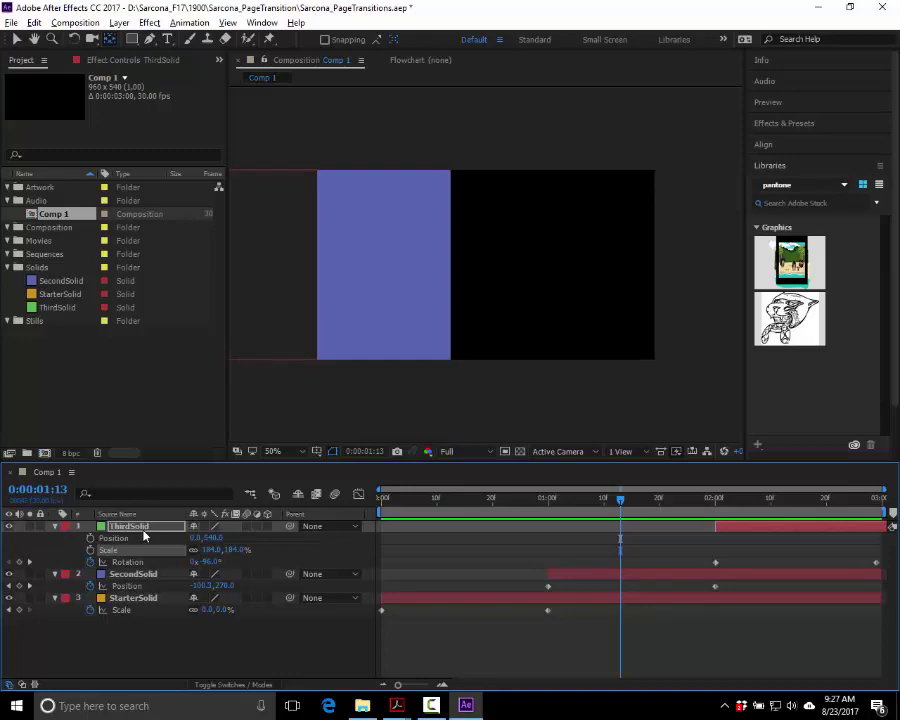
pyautogui.press('u')
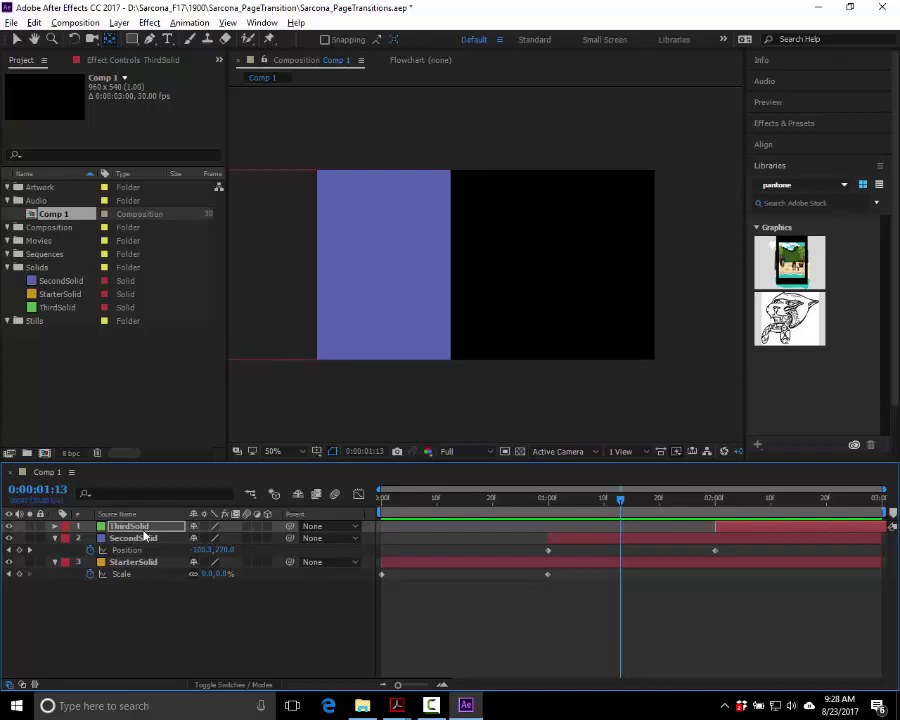
pyautogui.click(55, 527)
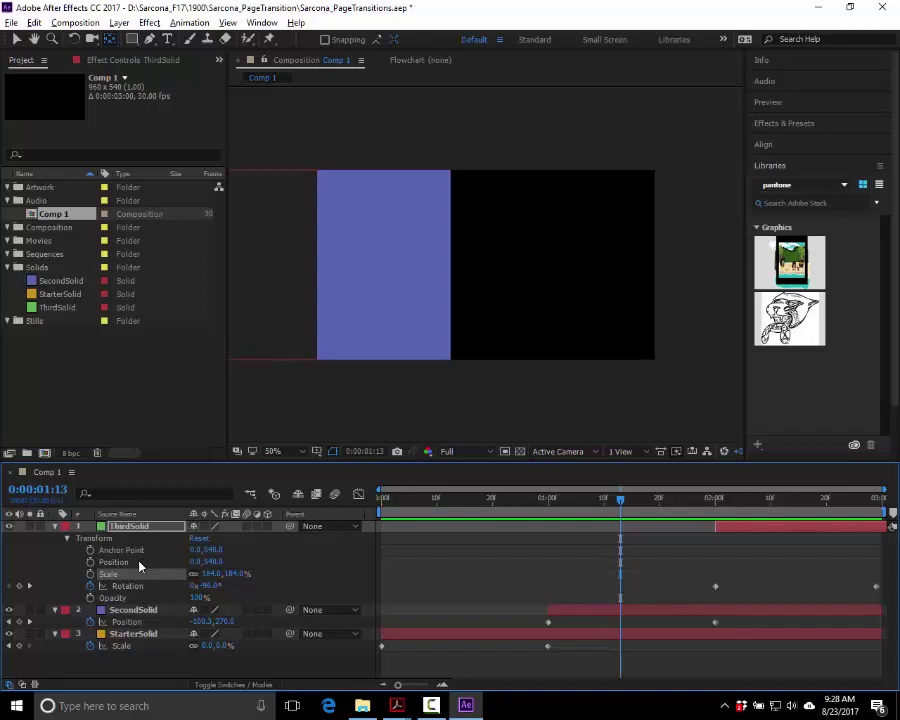
pyautogui.click(67, 538)
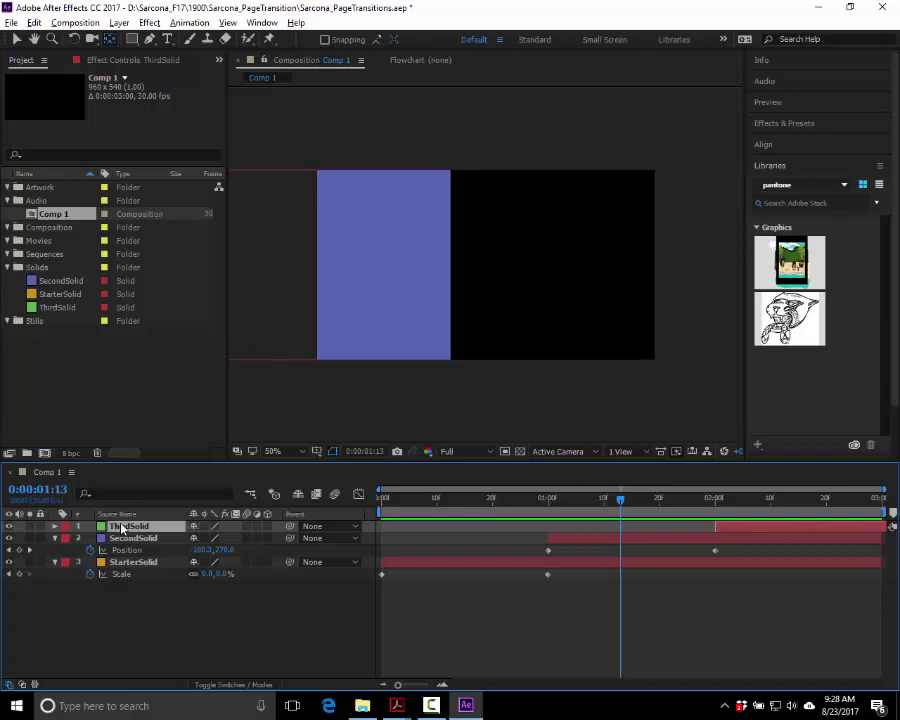
# - Show only ThirdSolid's keyframed properties, and switch the layer to show all its modified Transform properties
pyautogui.press('u')
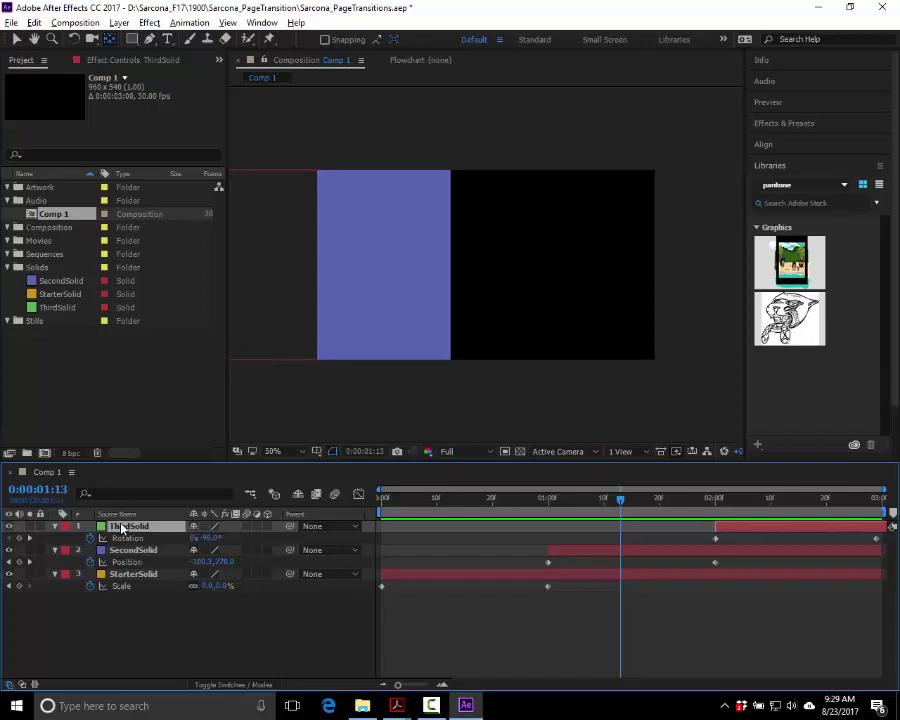
pyautogui.hotkey('ctrl', '`')
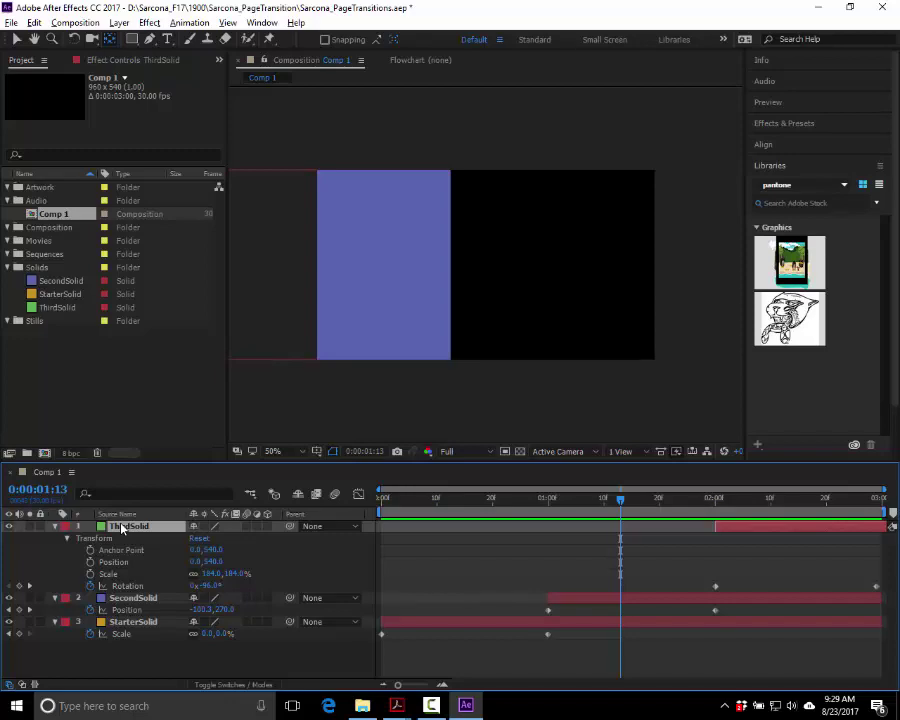
pyautogui.hotkey('ctrl', '`')
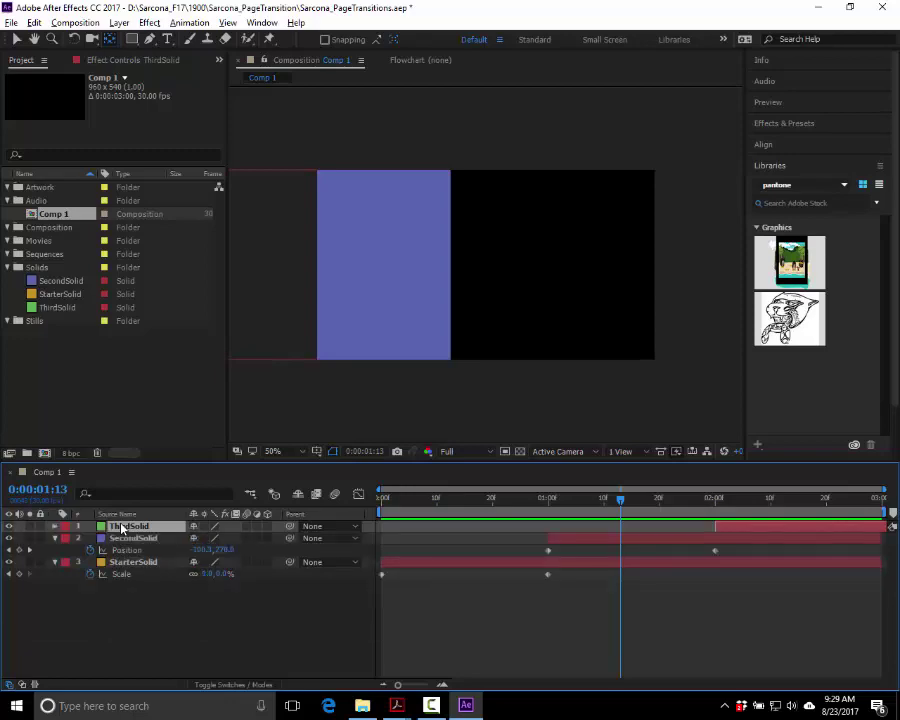
pyautogui.hotkey('ctrl', '`')
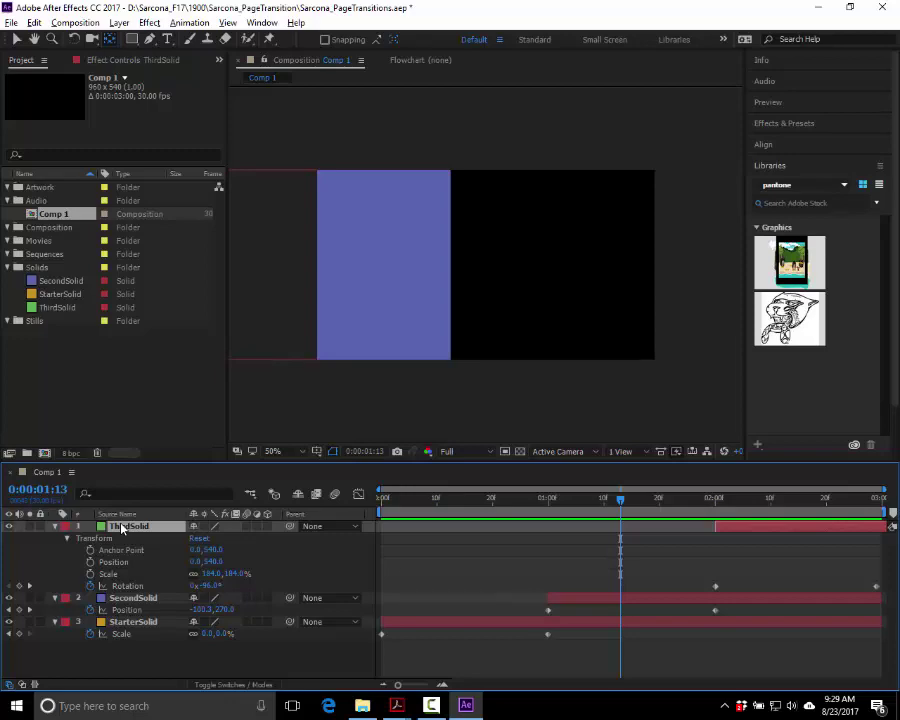
# - Create another composition-size solid above ThirdSolid, keeping the suggested name and the same green color
pyautogui.hotkey('ctrl', 'y')
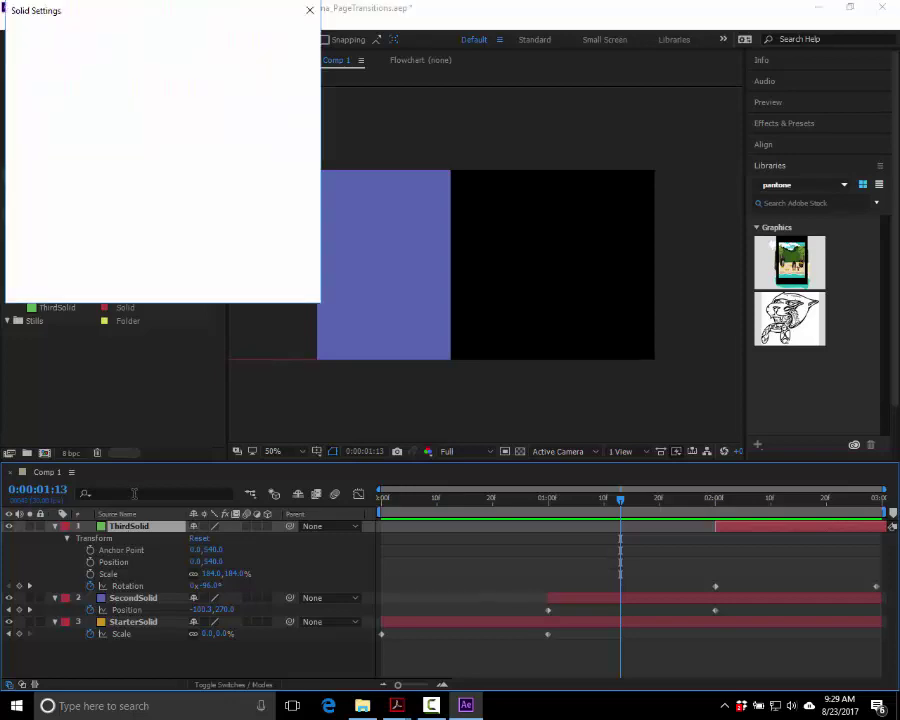
pyautogui.press('Return')
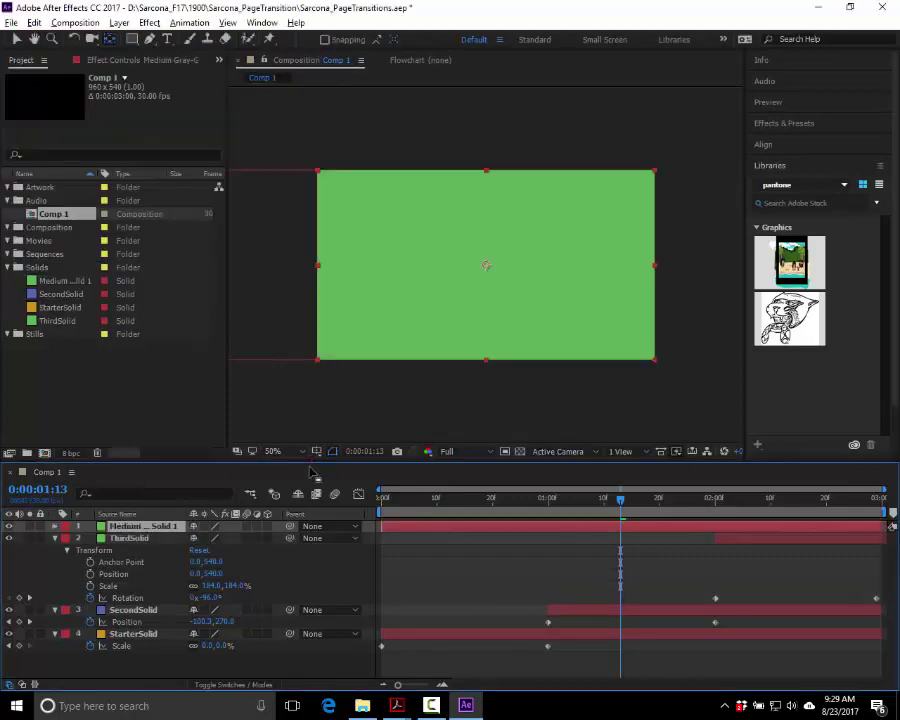
# - Show the new top solid's Anchor Point and Position properties together
pyautogui.press('p')
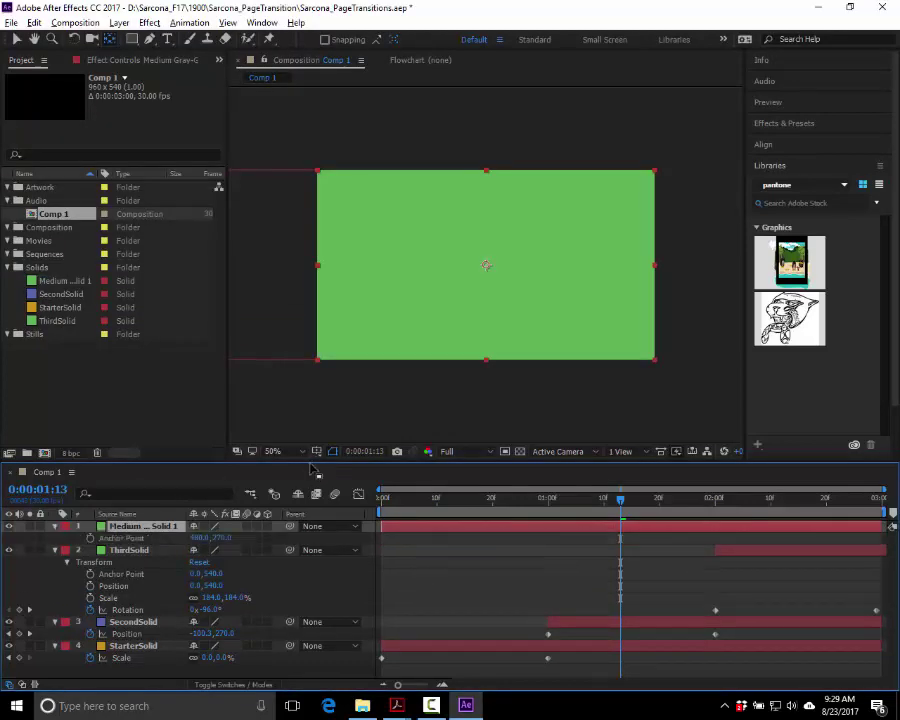
pyautogui.hotkey('shift', 'a')
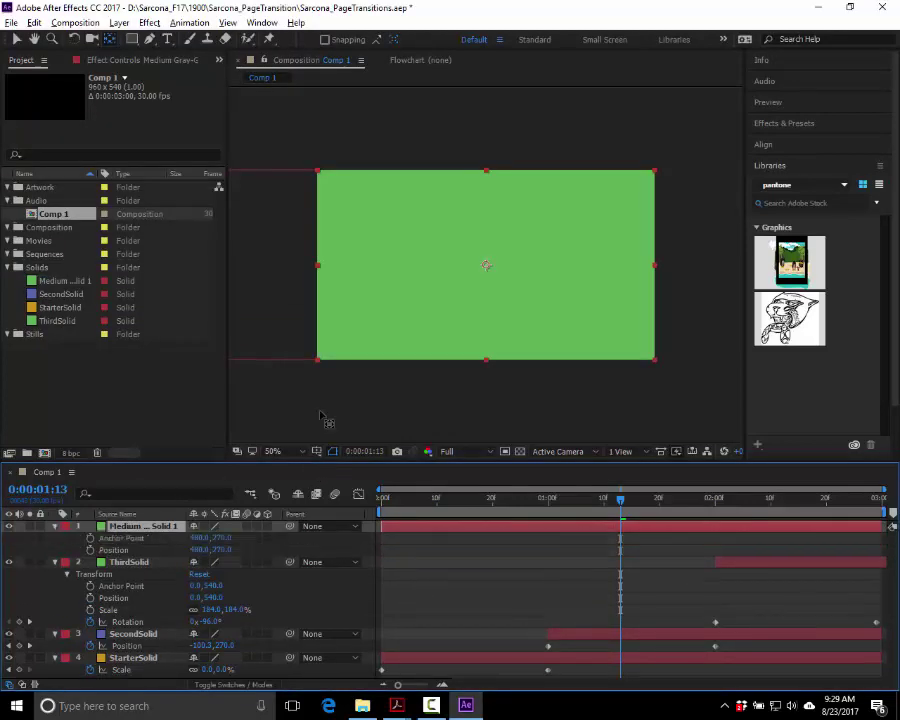
# - Try to move the top solid's anchor point to its lower-left corner with the Pan Behind tool, and undo the move
pyautogui.click(112, 40)
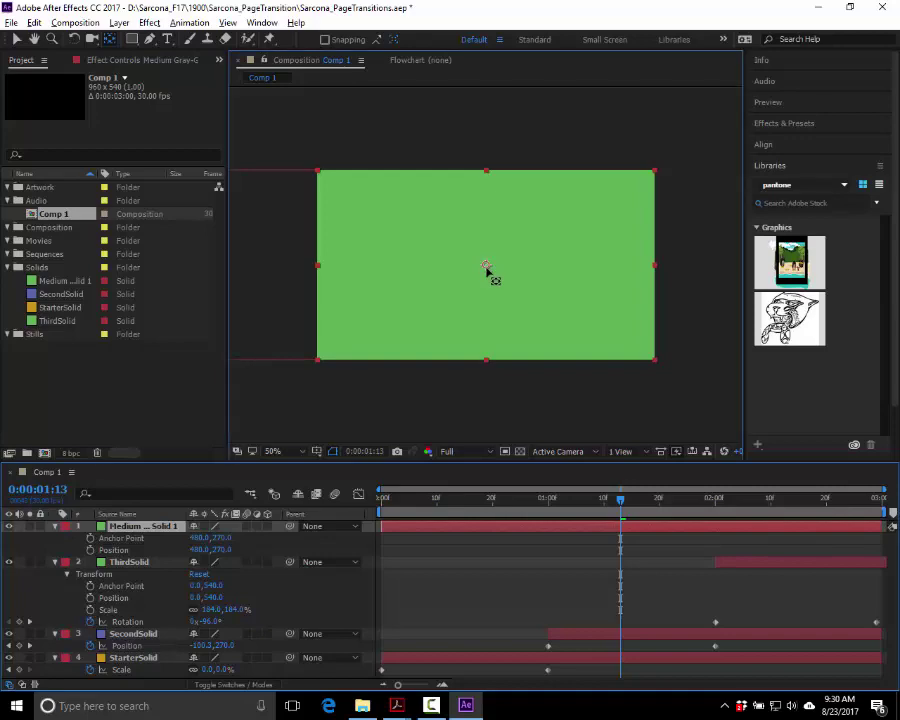
pyautogui.moveTo(478, 281); pyautogui.dragTo(316, 360)
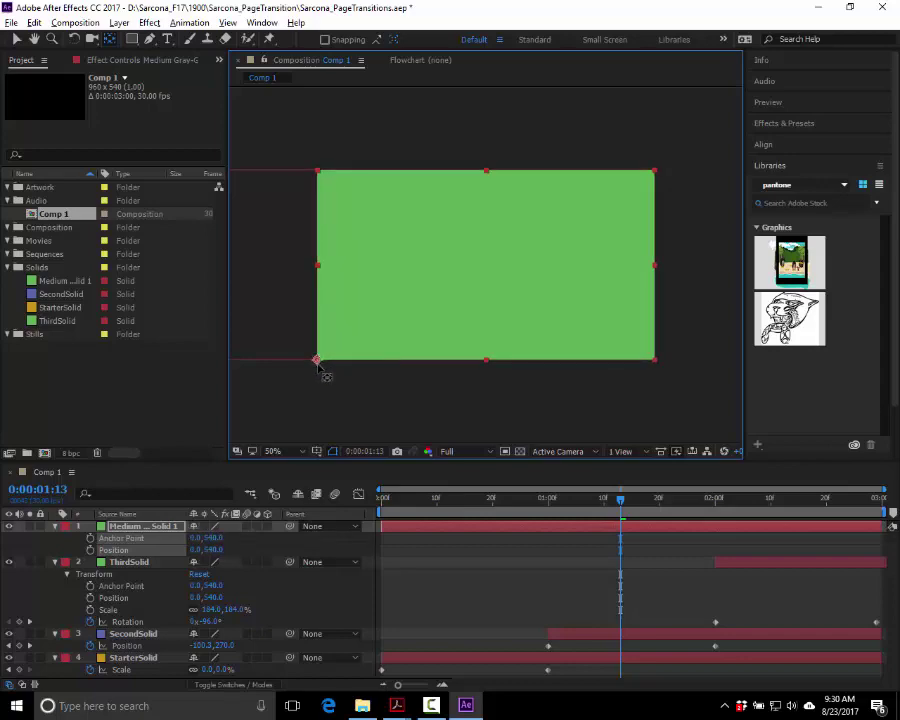
pyautogui.hotkey('ctrl', 'z')
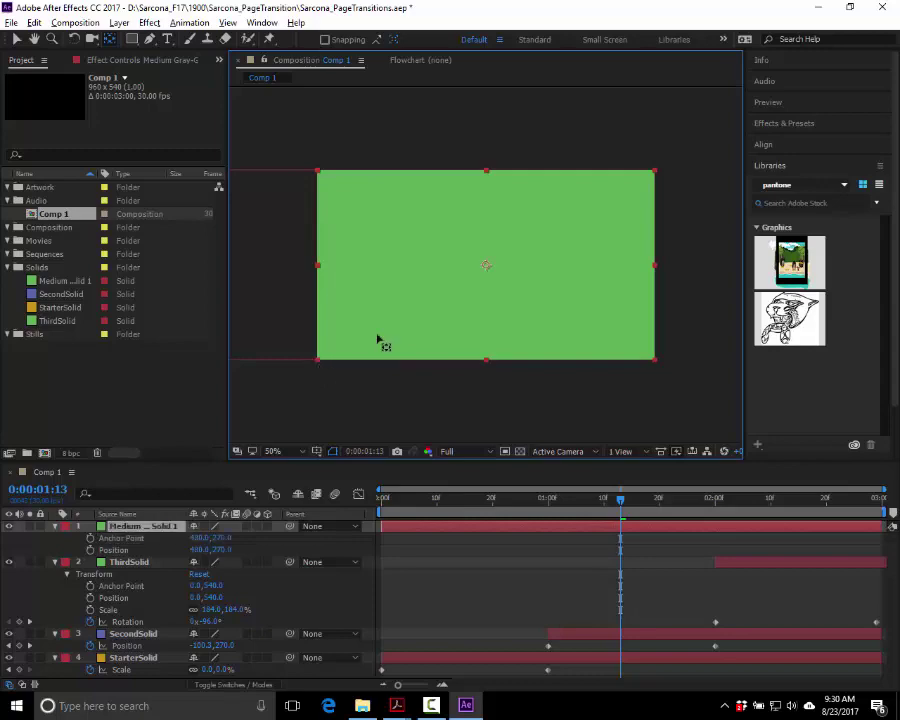
# - Set the top solid's Anchor Point to 0, 0 and its horizontal Position to 0
pyautogui.click(199, 538)
pyautogui.write('0')
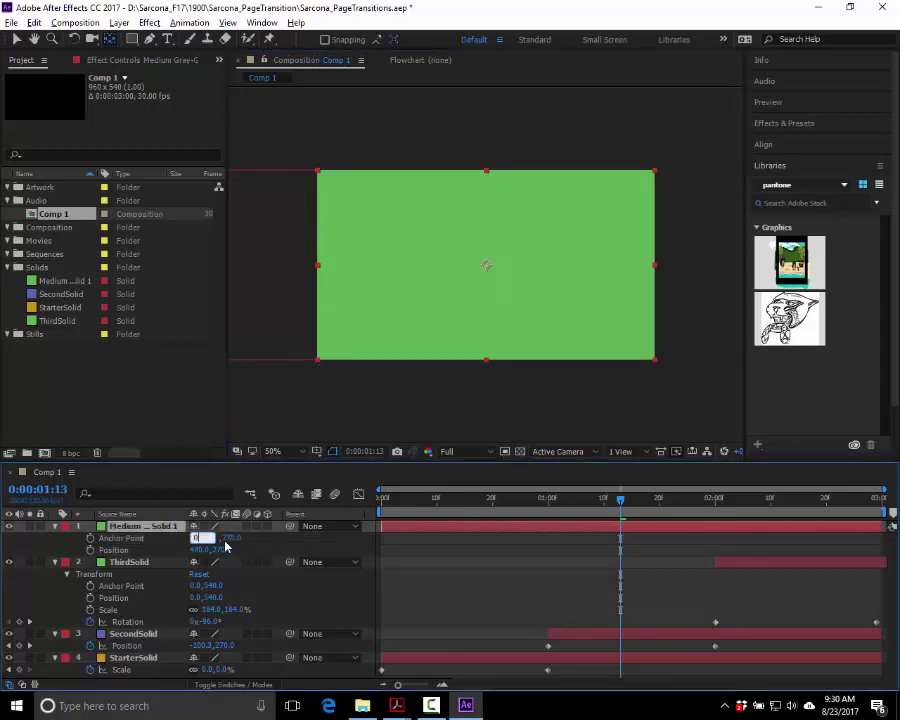
pyautogui.press('Tab')
pyautogui.write('0')
pyautogui.press('Tab')
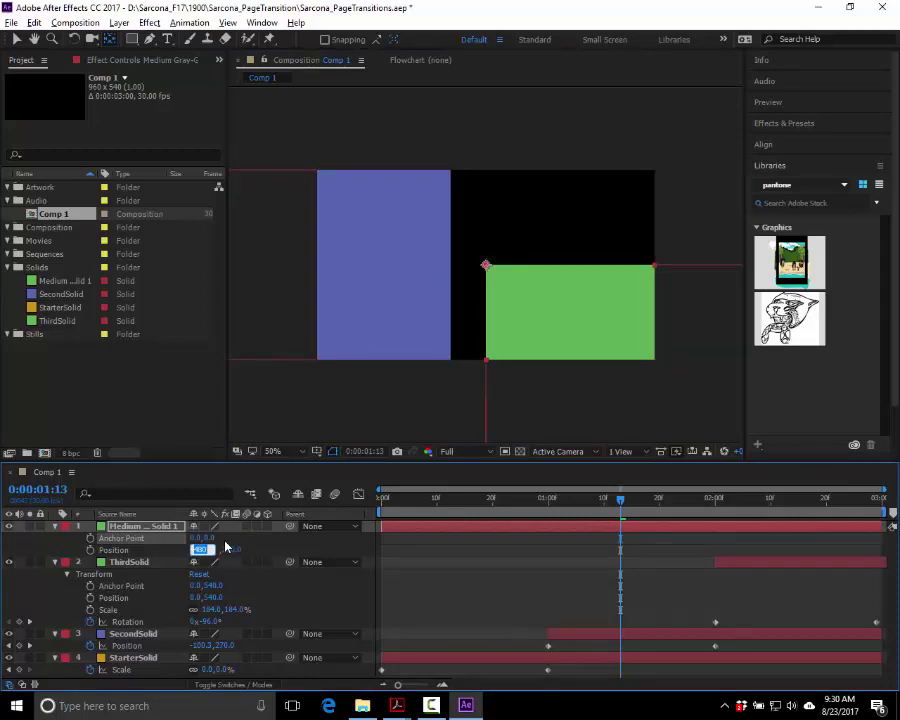
pyautogui.write('960')
pyautogui.press('Return')
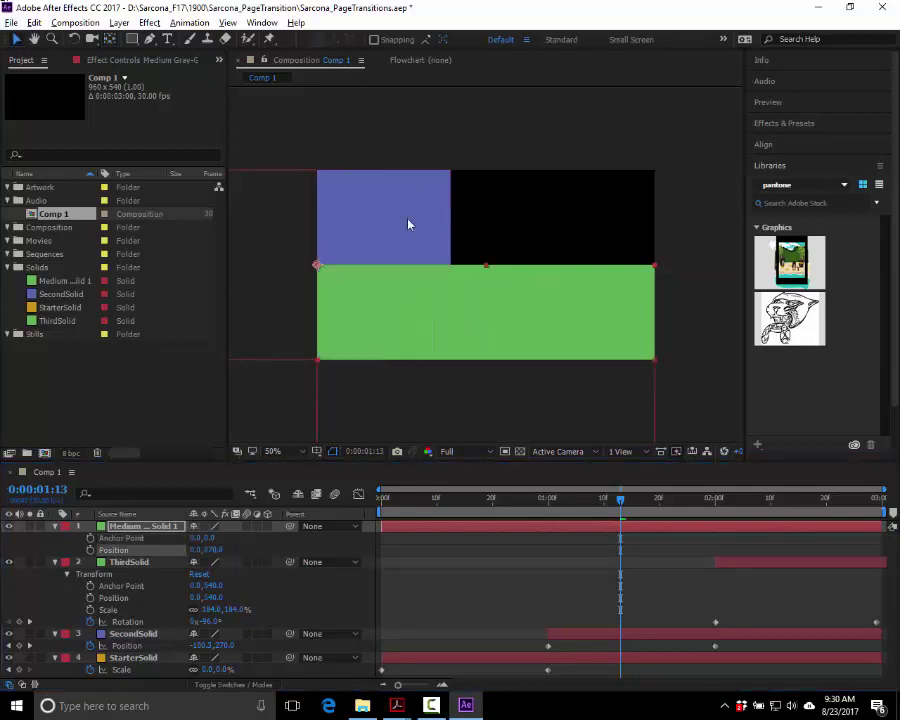
# - Delete the extra green solid layer at the top of Comp 1's layer stack and preview the remaining animation
pyautogui.moveTo(390, 339); pyautogui.dragTo(379, 245)
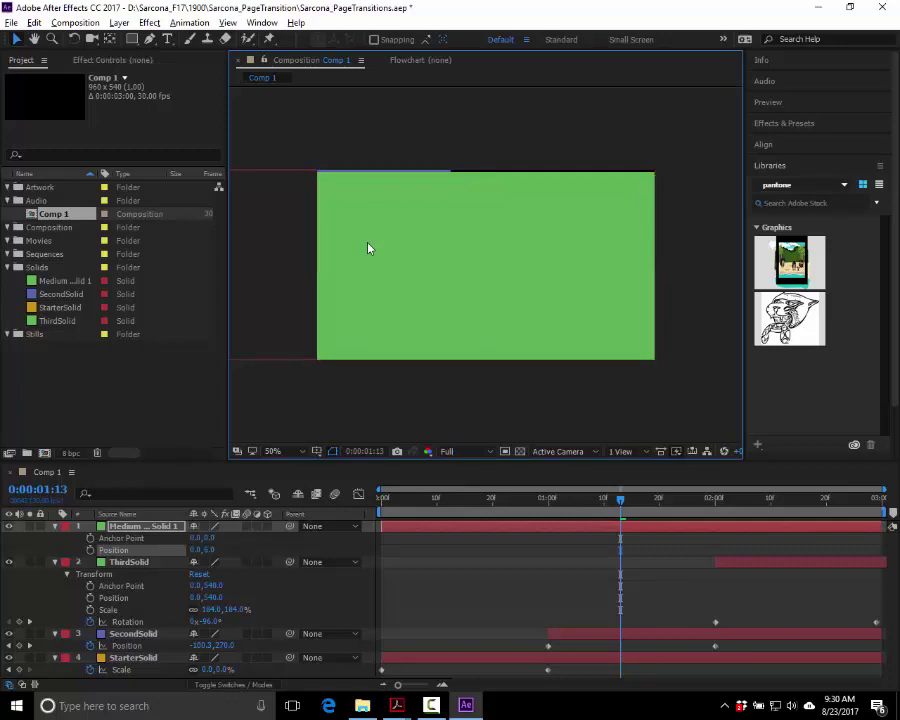
pyautogui.press('Delete')
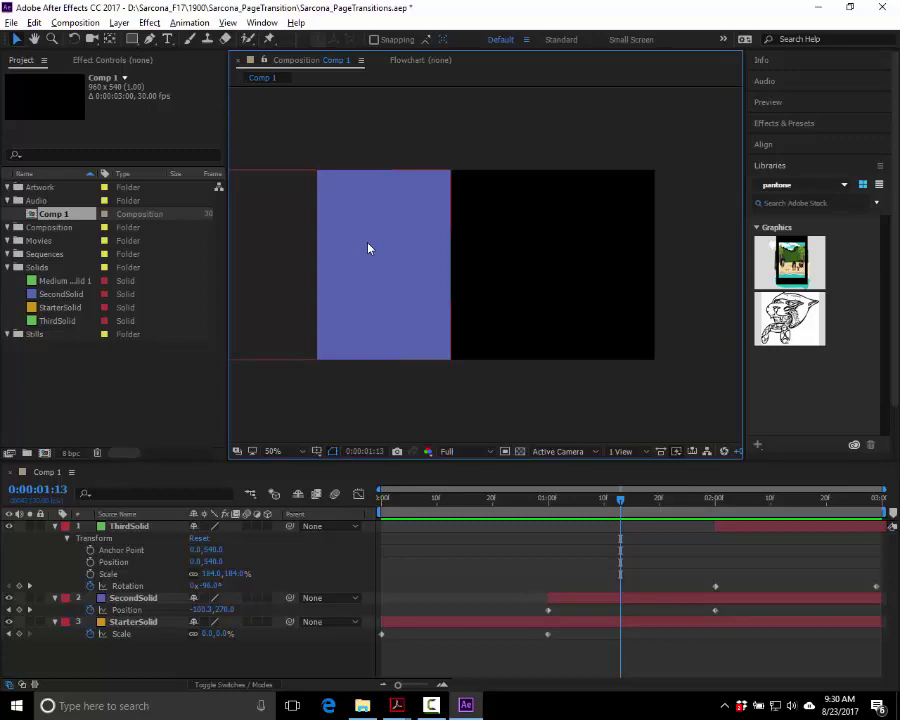
pyautogui.press('space')
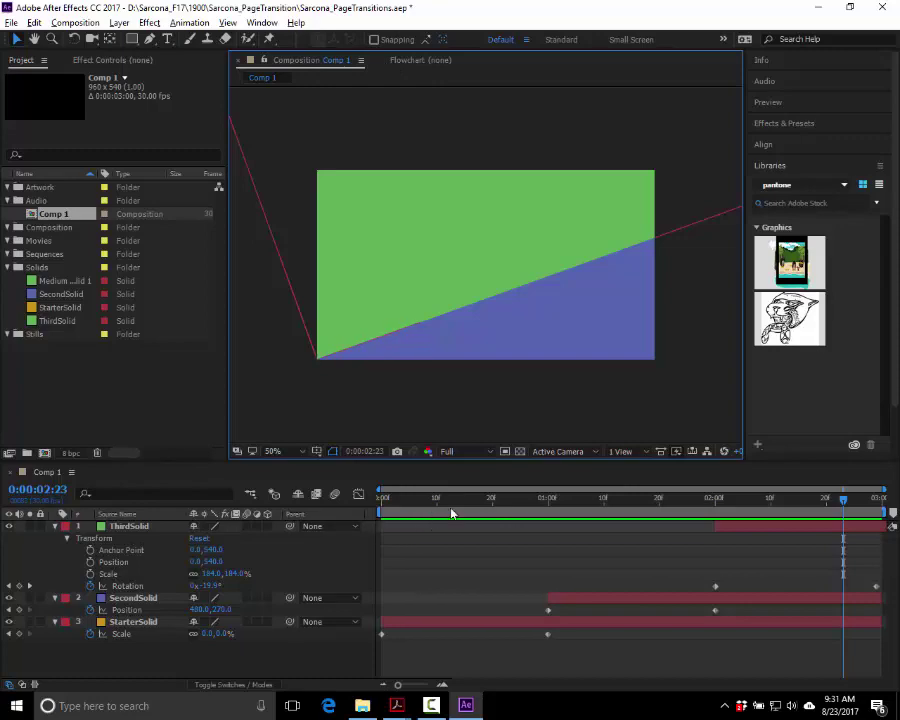
# - Inspect SecondSolid in its Layer viewer near 0:00:02:00, and close both that viewer and the empty flowchart
pyautogui.moveTo(587, 517); pyautogui.dragTo(716, 502)
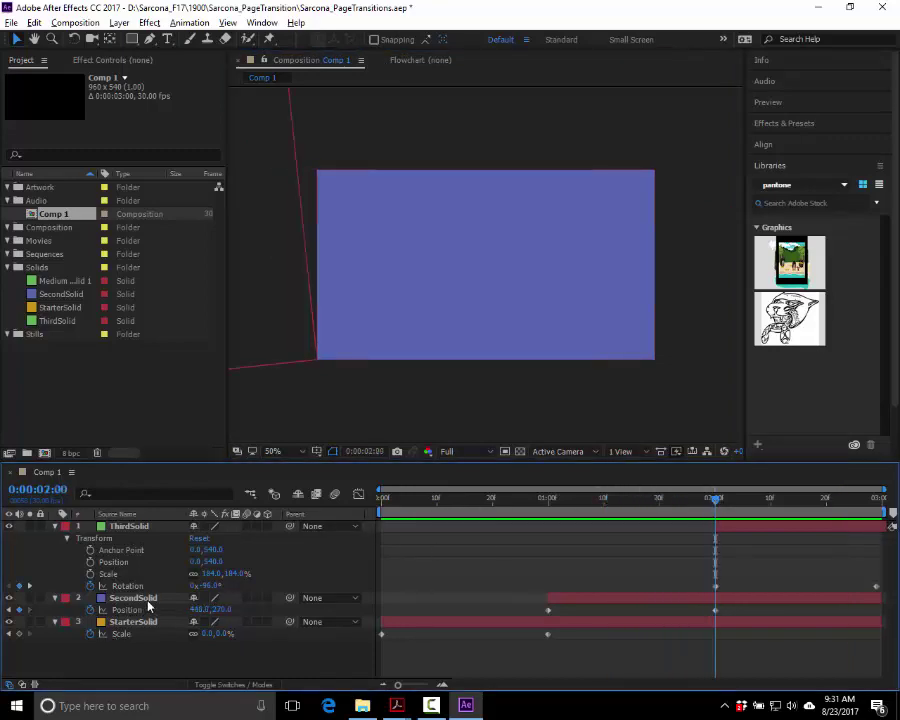
pyautogui.doubleClick(147, 600)
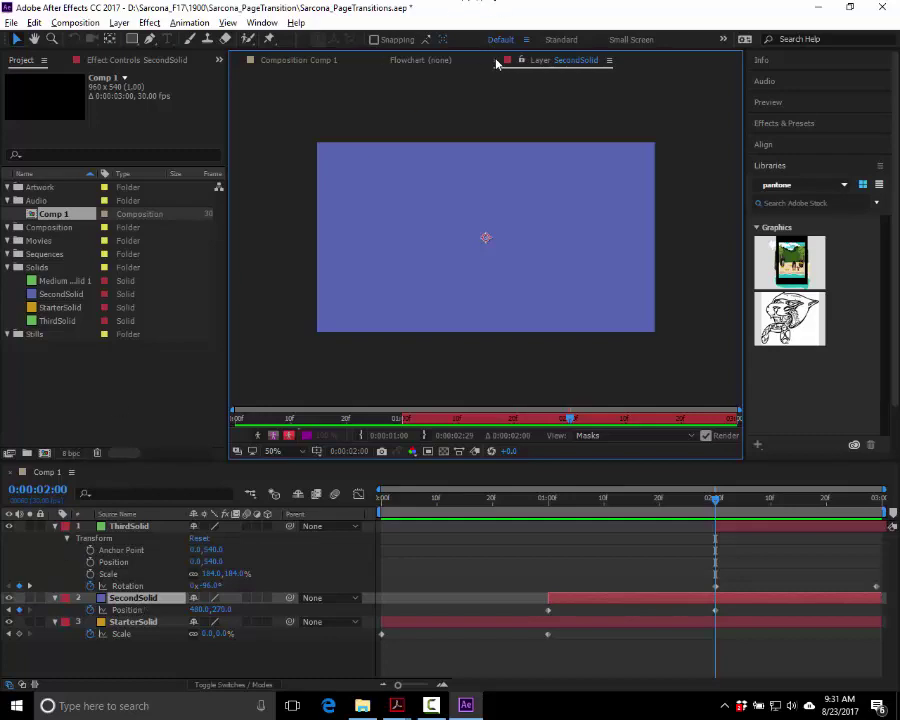
pyautogui.moveTo(714, 500); pyautogui.dragTo(657, 503)
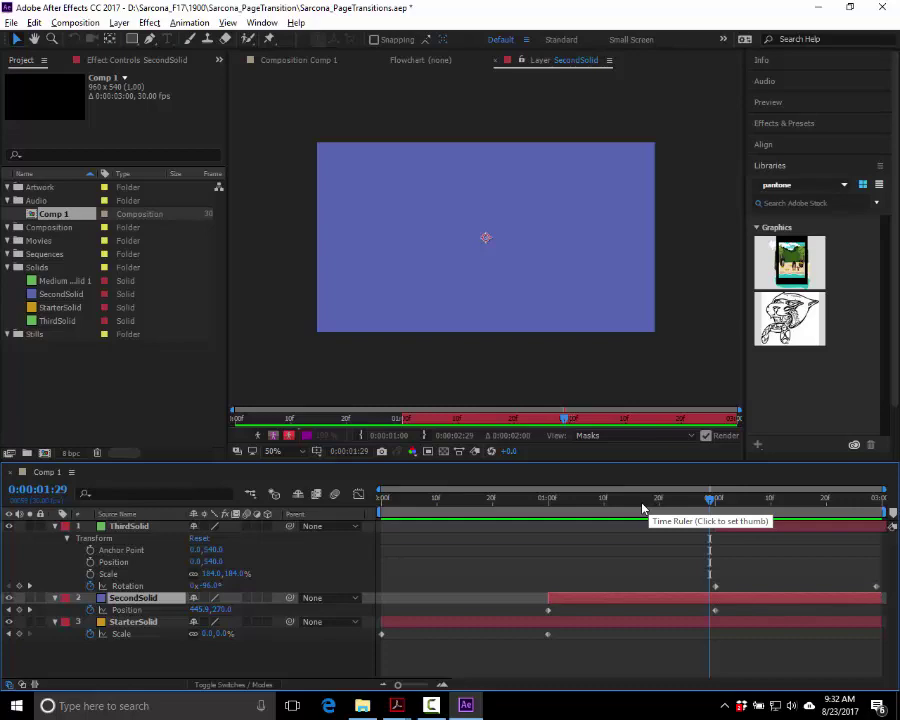
pyautogui.click(496, 61)
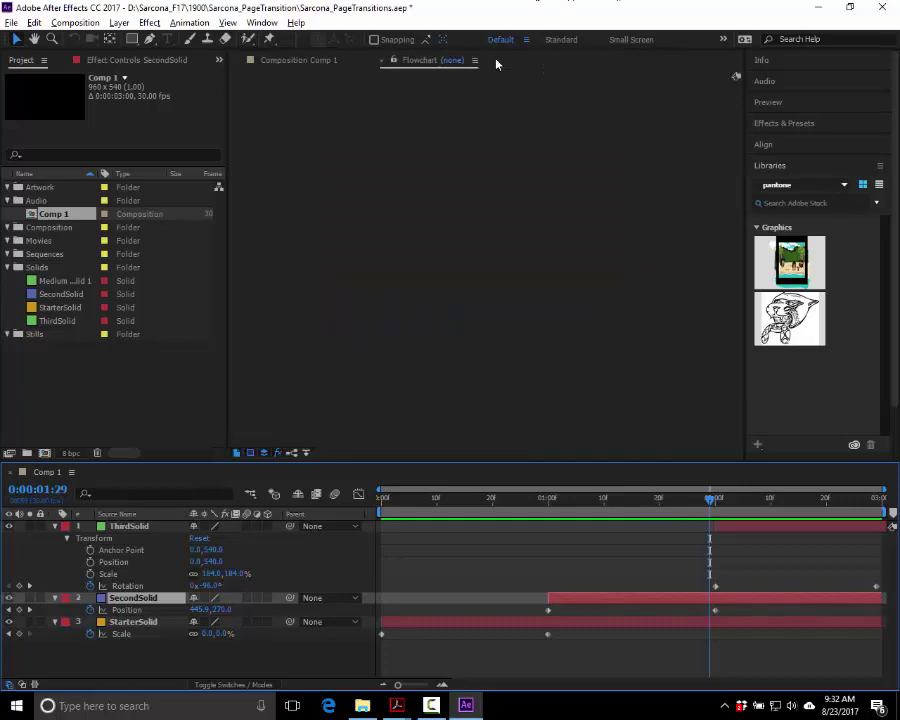
pyautogui.click(381, 60)
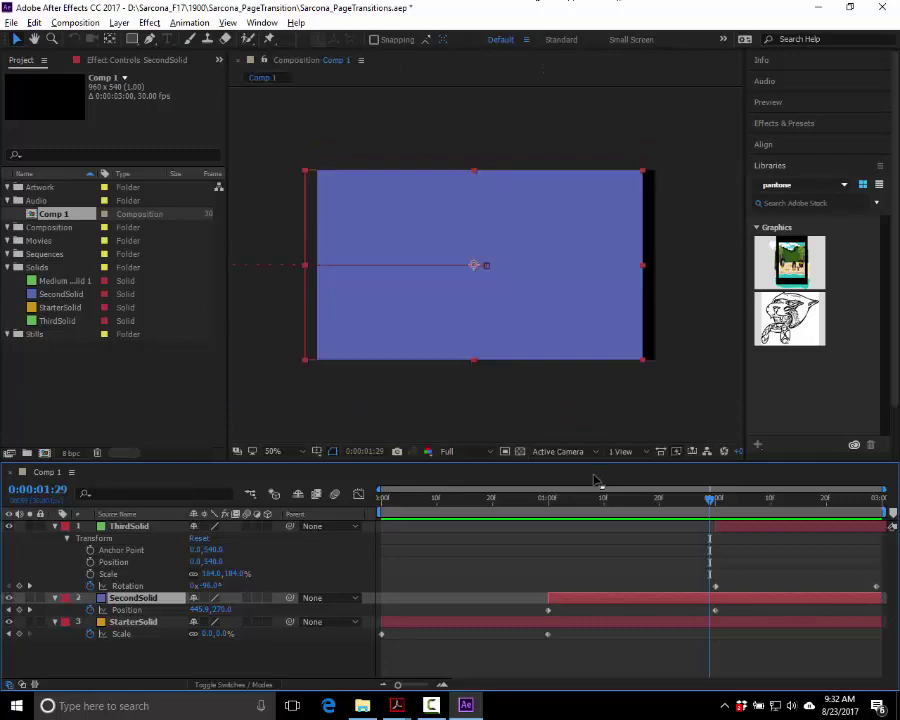
# - Preview the Comp 1 transitions from the beginning and return the playhead to 0:00:00:00
pyautogui.click(381, 511)
pyautogui.press('space')
pyautogui.press('space')
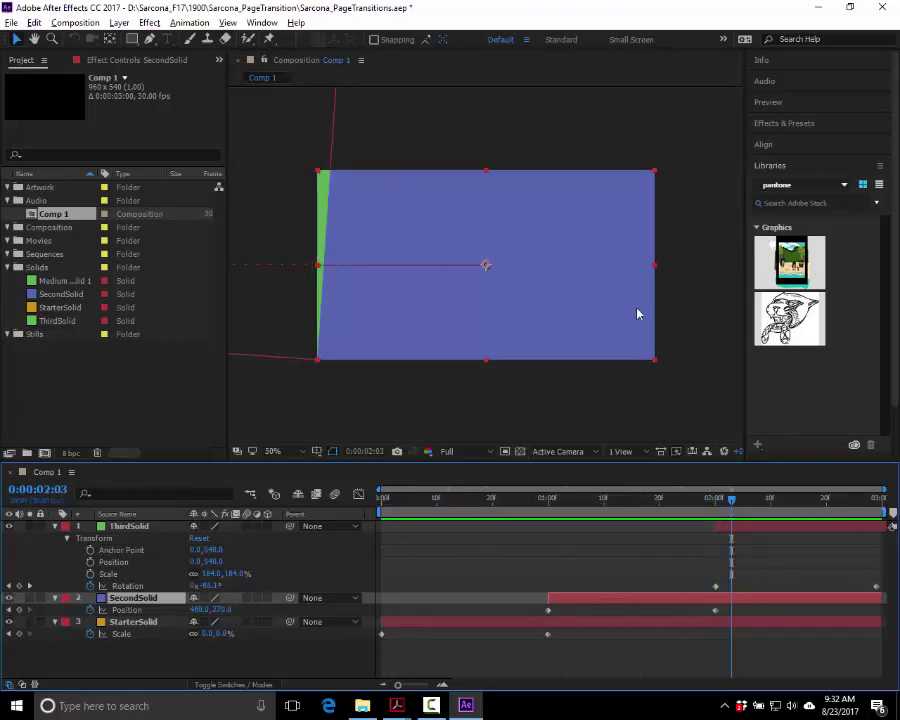
pyautogui.moveTo(722, 507); pyautogui.dragTo(512, 505)
pyautogui.press('Home')
pyautogui.hotkey('ctrl', 'Up')
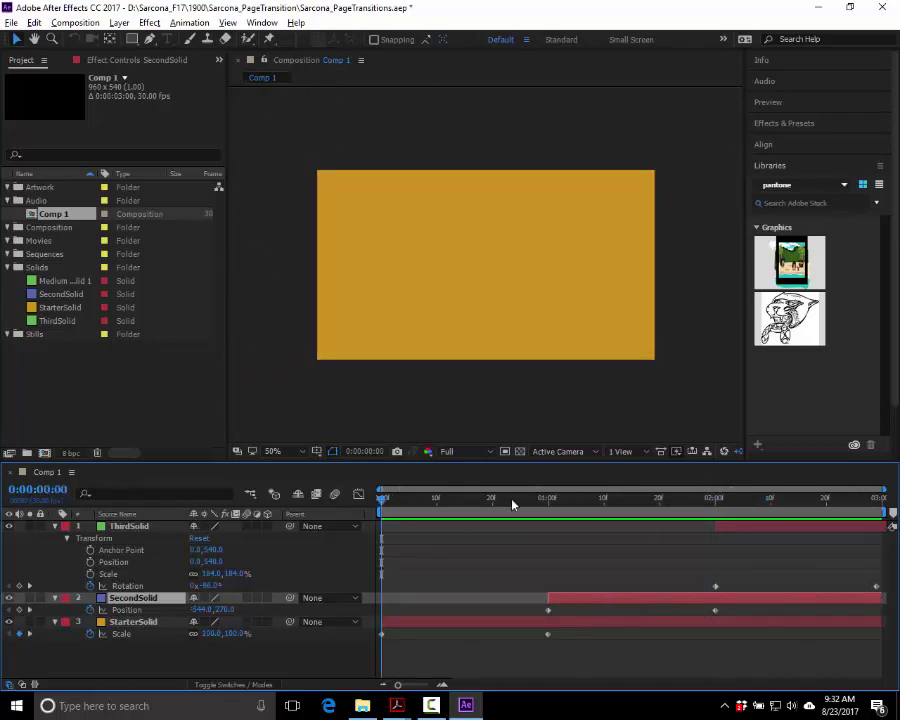
# - Select all three solid layers and reveal only their keyframed properties in the timeline
pyautogui.hotkey('ctrl', 'a')
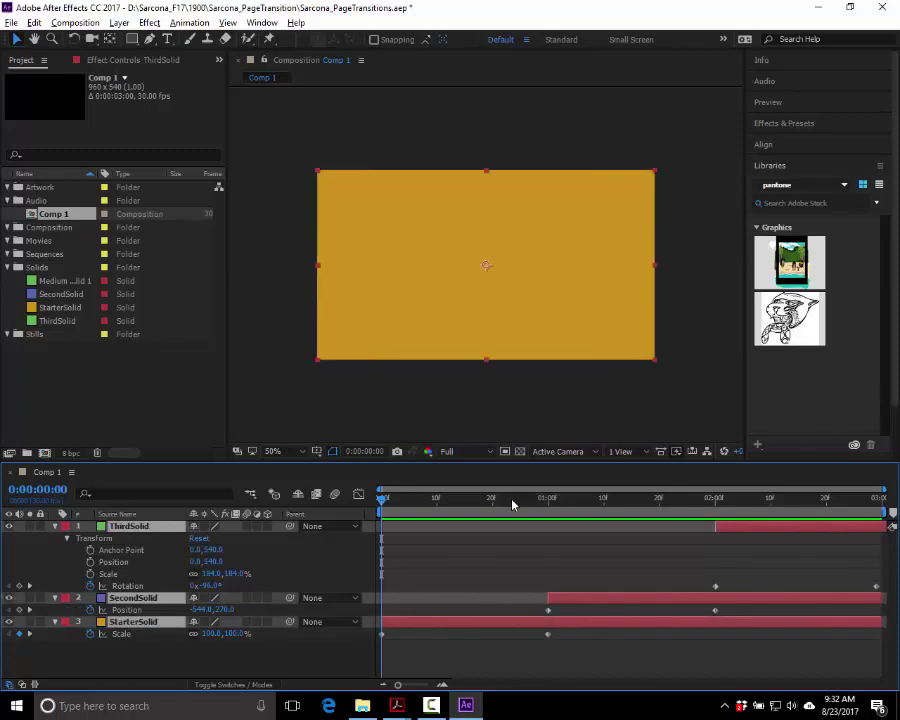
pyautogui.press('u')
pyautogui.press('u')
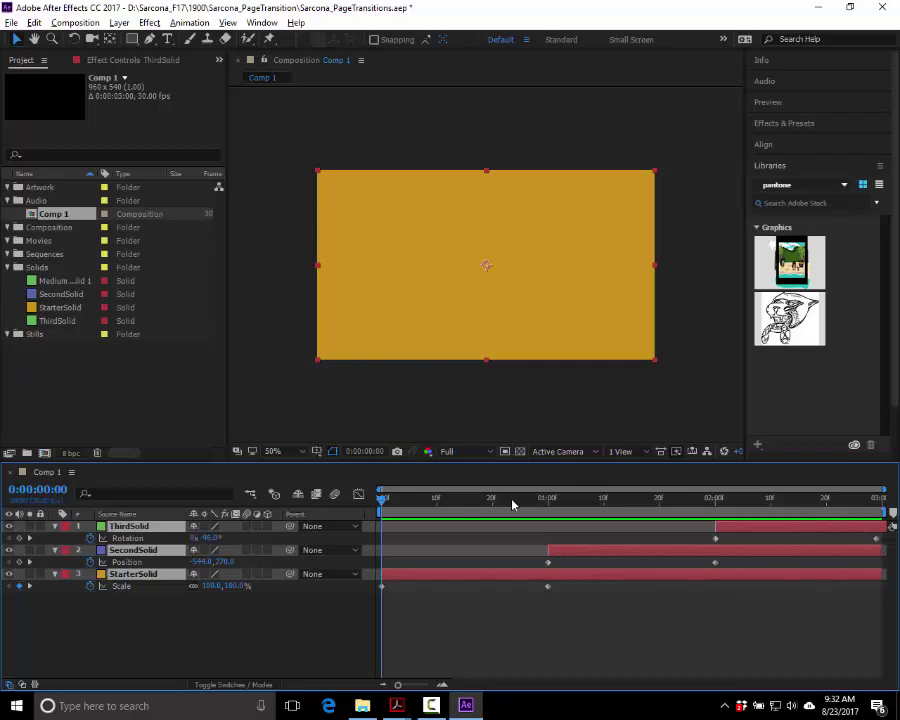
pyautogui.press('u')
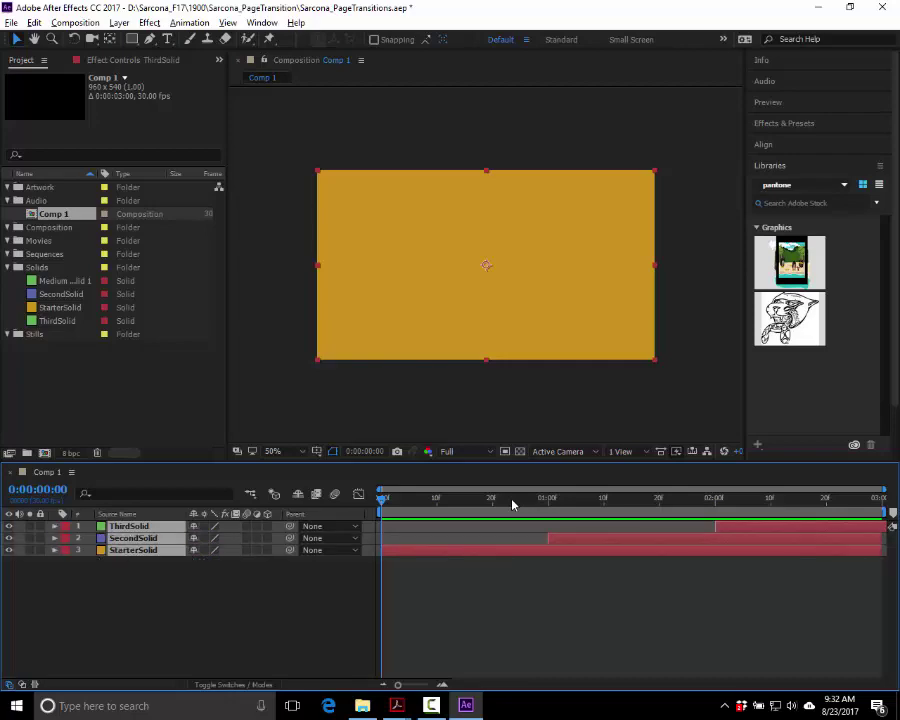
pyautogui.press('u')
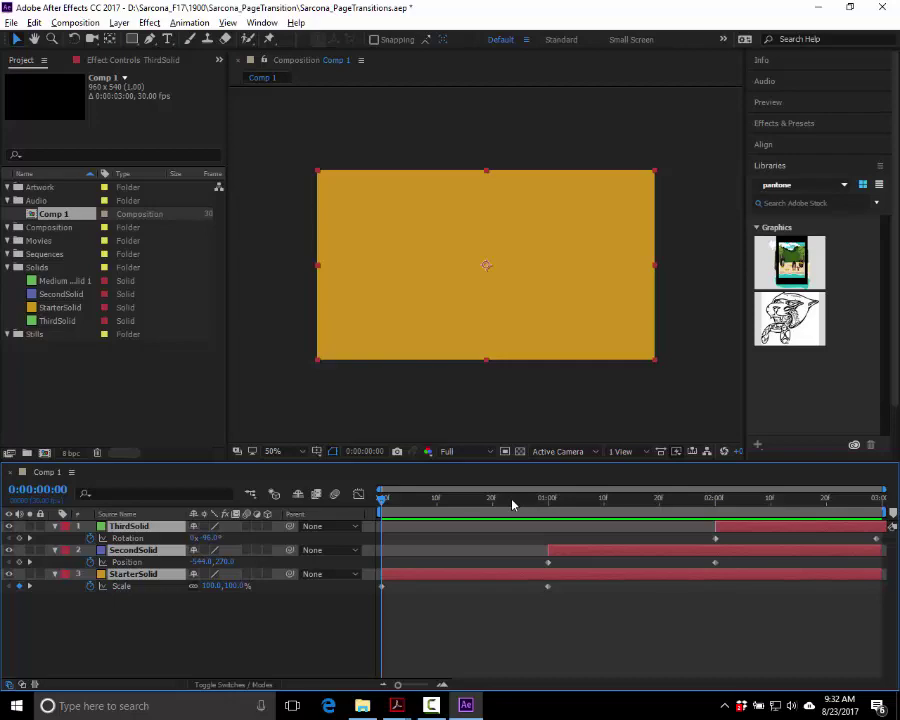
# - Apply Easy Ease to all Rotation, Position and Scale keyframes of the three solids and preview the result
pyautogui.moveTo(380, 602); pyautogui.dragTo(887, 562)
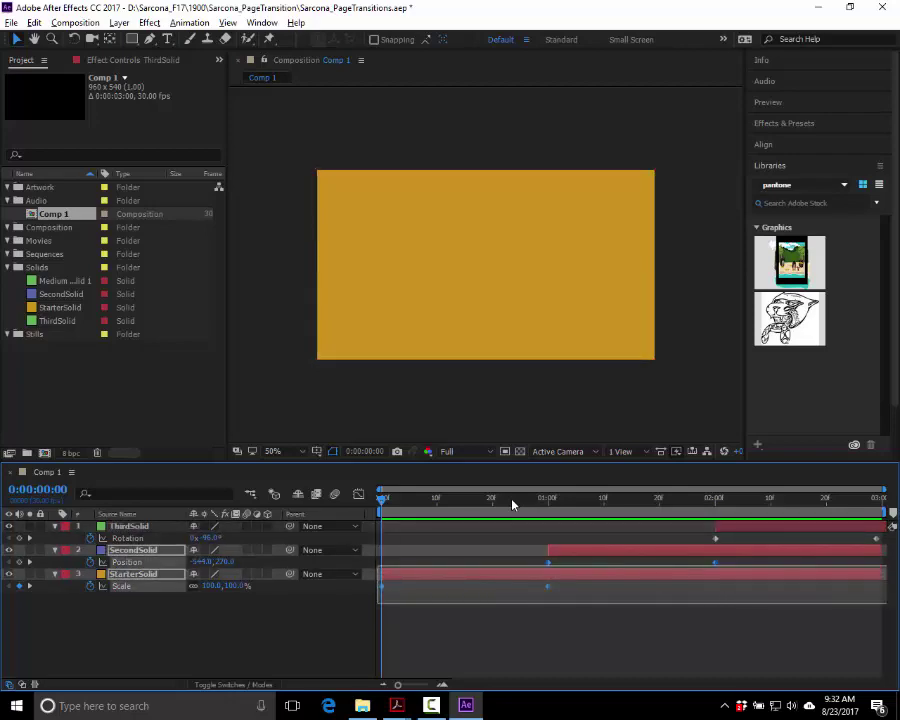
pyautogui.hotkey('ctrl', 'a')
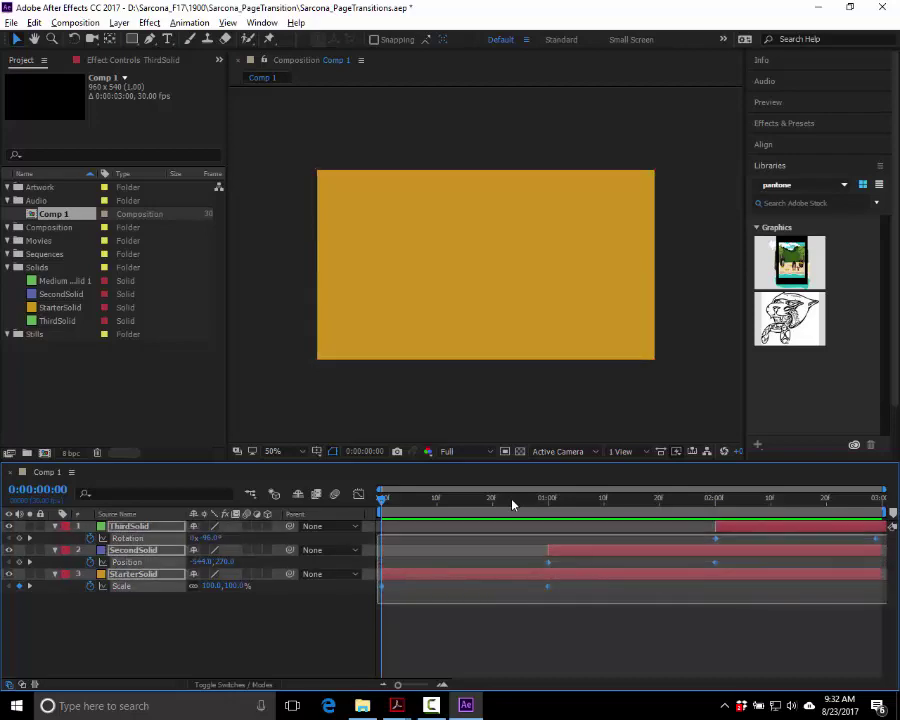
pyautogui.hotkey('ctrl', 'shift', 'a')
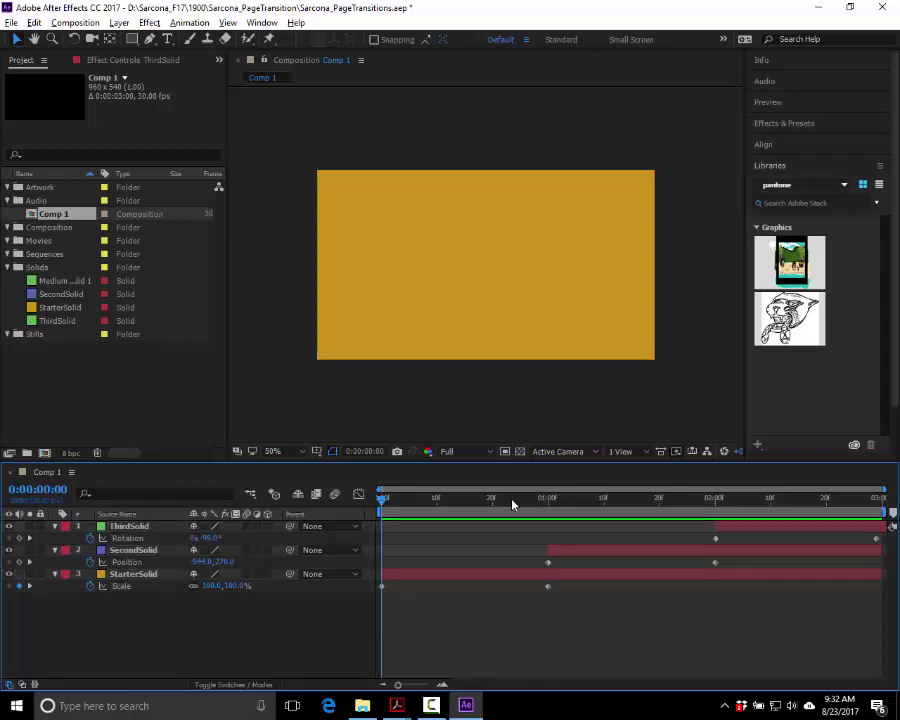
pyautogui.moveTo(380, 612); pyautogui.dragTo(886, 519)
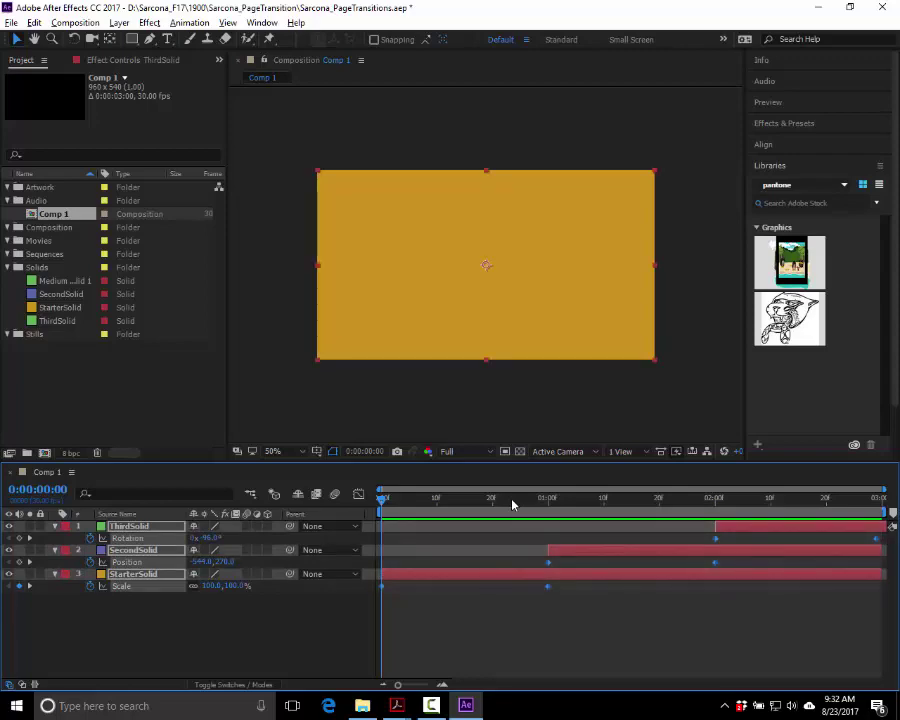
pyautogui.moveTo(381, 617)
pyautogui.mouseDown()
pyautogui.moveTo(526, 521)
pyautogui.moveTo(885, 520)
pyautogui.mouseUp()
pyautogui.rightClick(548, 586)
pyautogui.moveTo(610, 577)
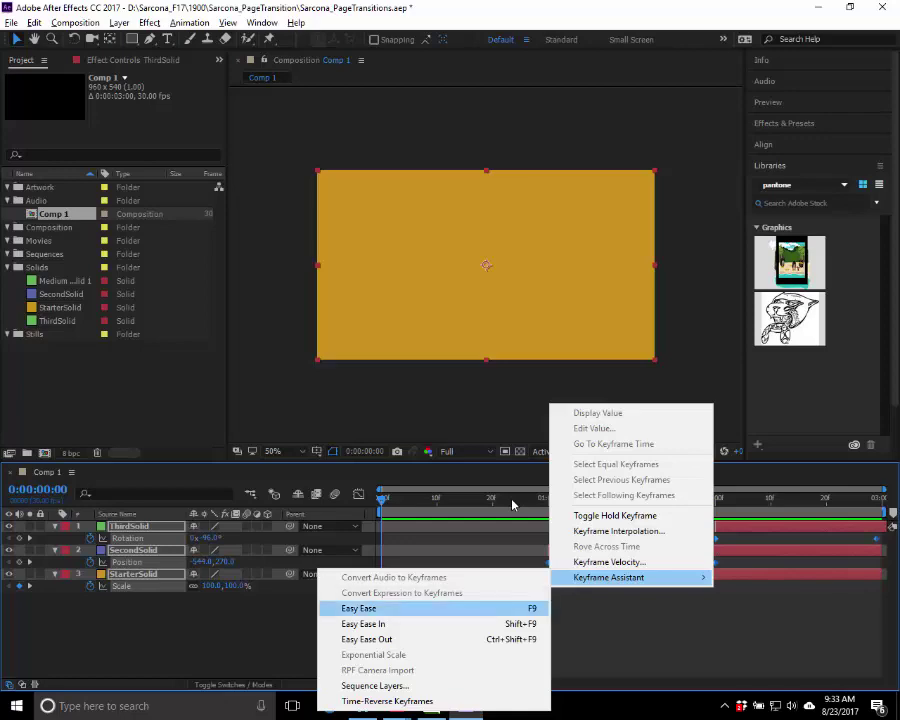
pyautogui.click(360, 608)
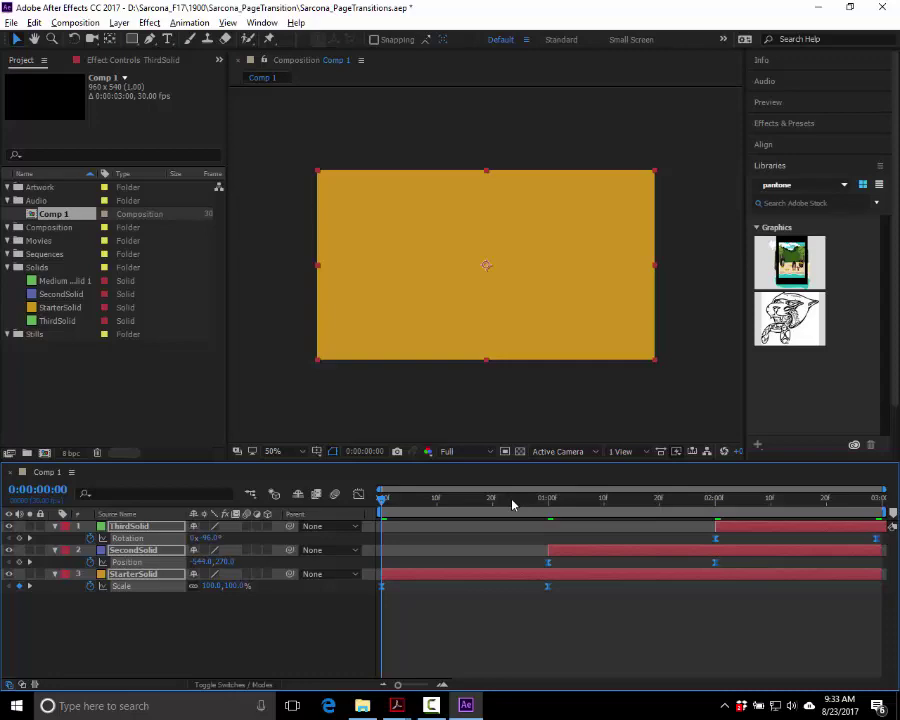
pyautogui.press('space')
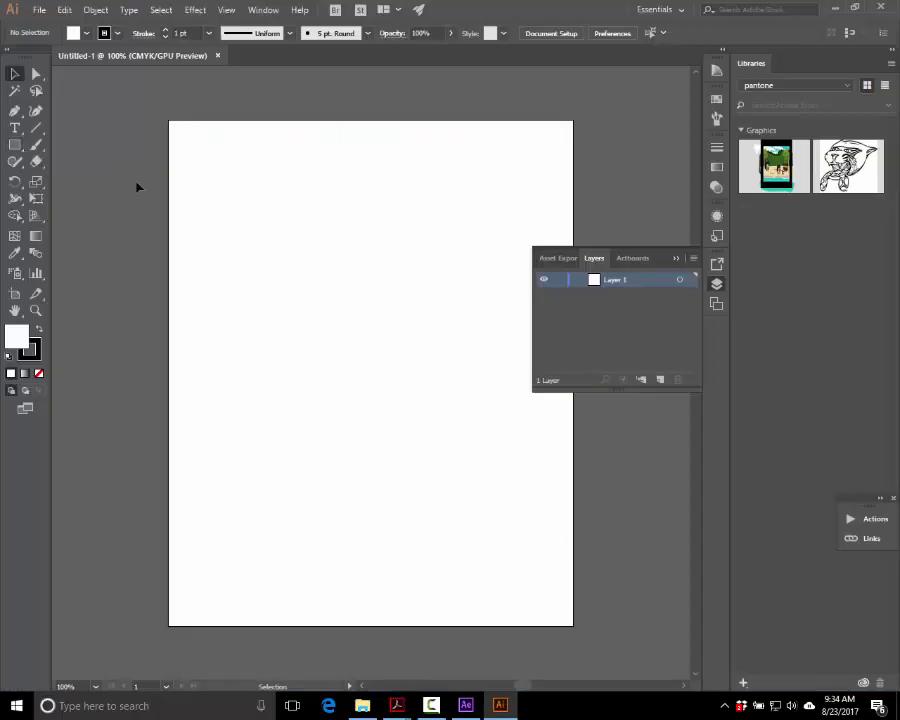
# - Draw a straight diagonal line rising to the right in the upper half of the blank artboard
pyautogui.click(36, 128)
pyautogui.moveTo(261, 286); pyautogui.dragTo(408, 140)
pyautogui.press('v')
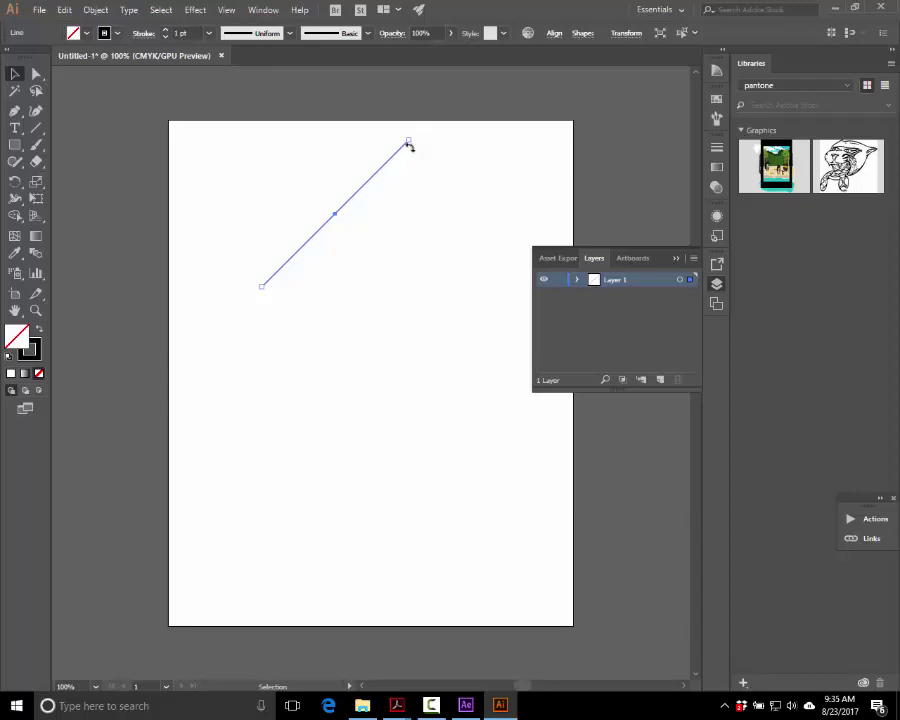
# - Switch to After Effects and review the Keyframe Assistant easing options for the selected keyframes
pyautogui.hotkey('alt', 'Tab')
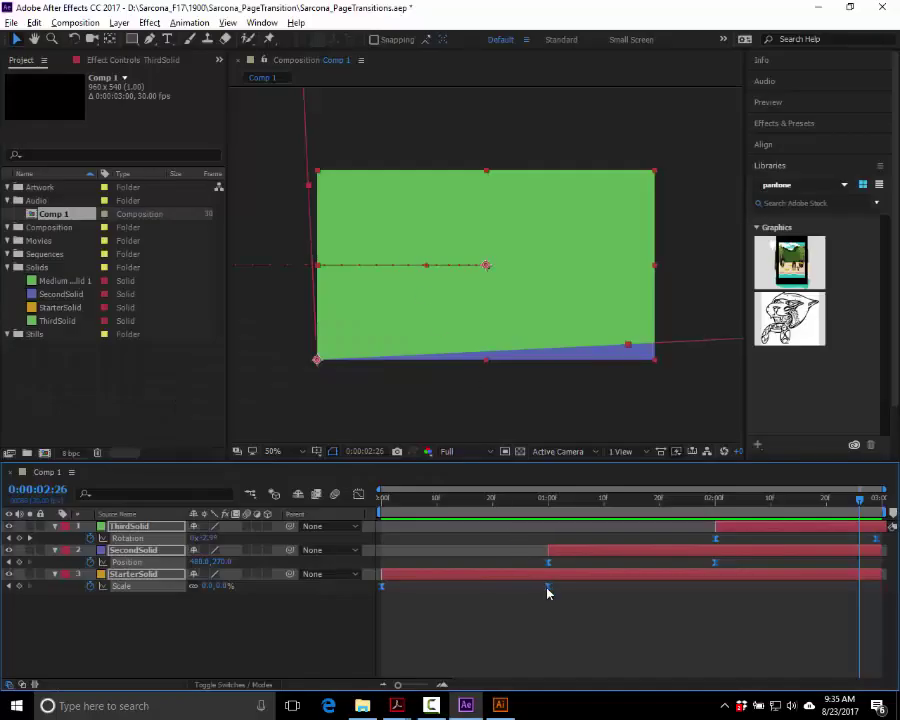
pyautogui.rightClick(547, 592)
pyautogui.moveTo(584, 578)
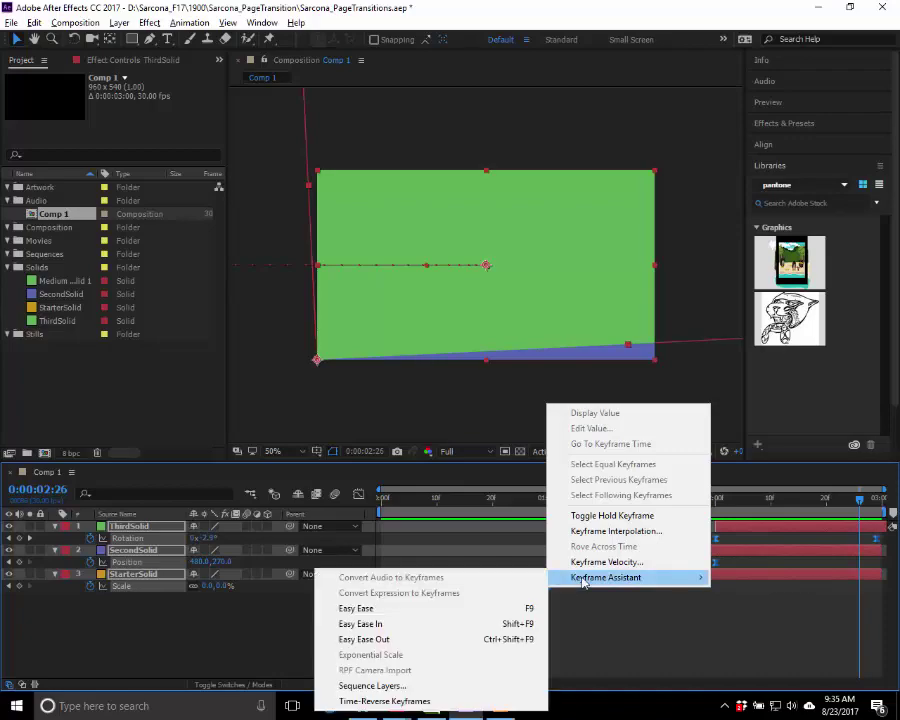
pyautogui.click(481, 615)
# - Switch to Illustrator, draw a small square above the diagonal line and rotate it into a diamond
pyautogui.hotkey('alt', 'Tab')
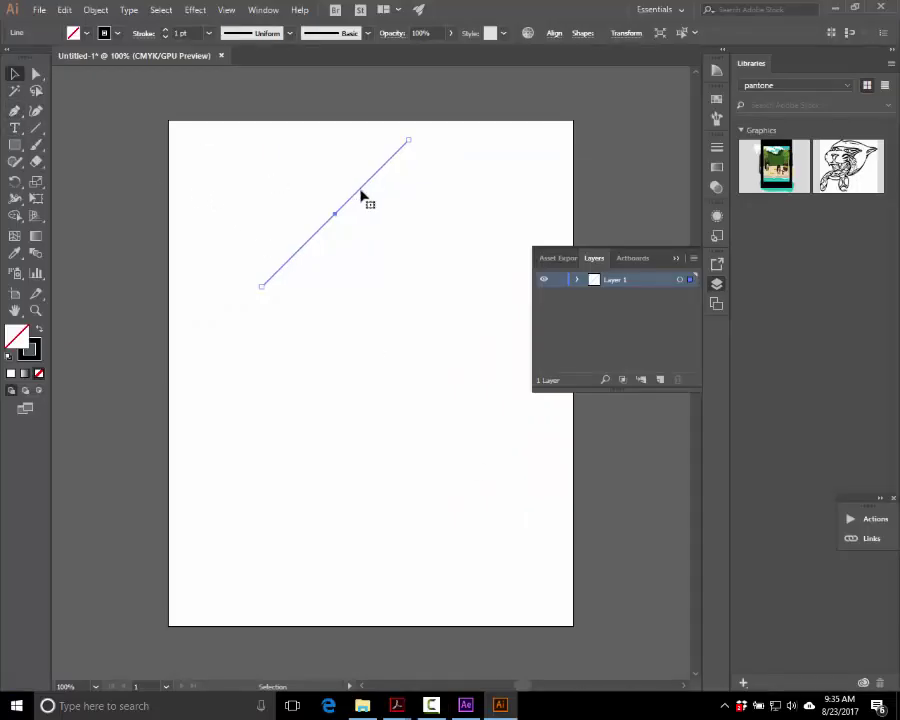
pyautogui.click(15, 144)
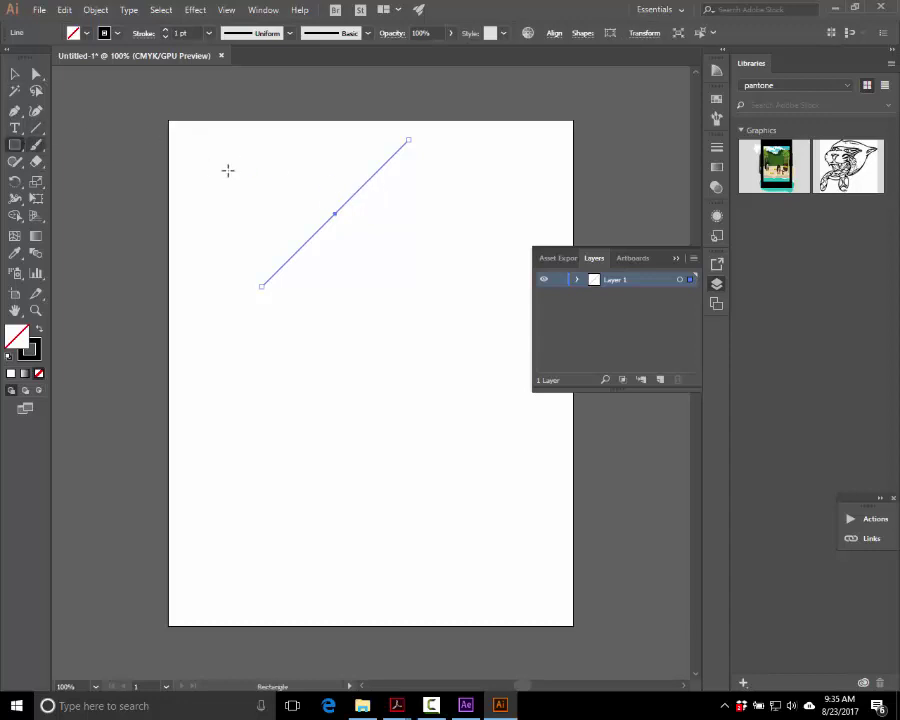
pyautogui.moveTo(237, 170)
pyautogui.mouseDown()
pyautogui.moveTo(260, 191)
pyautogui.moveTo(251, 204)
pyautogui.moveTo(257, 187)
pyautogui.moveTo(344, 183)
pyautogui.mouseUp()
pyautogui.press('e')
pyautogui.press('v')
pyautogui.click(298, 190)
pyautogui.click(432, 441)
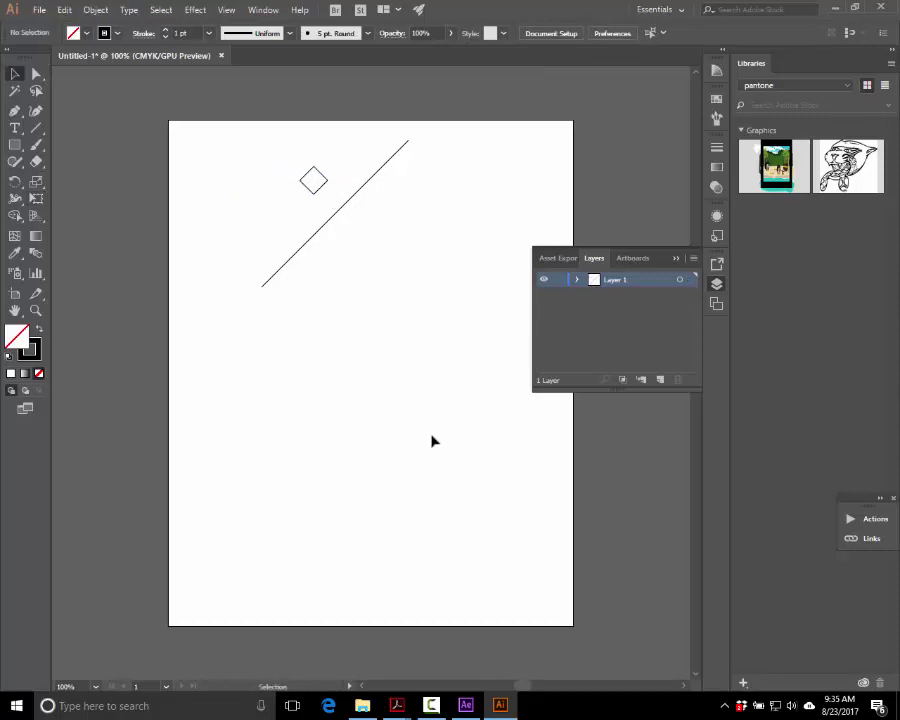
# - Check the keyframes in After Effects and, back in Illustrator, draw a square below the line without its lower-right anchor point
pyautogui.hotkey('alt', 'Tab')
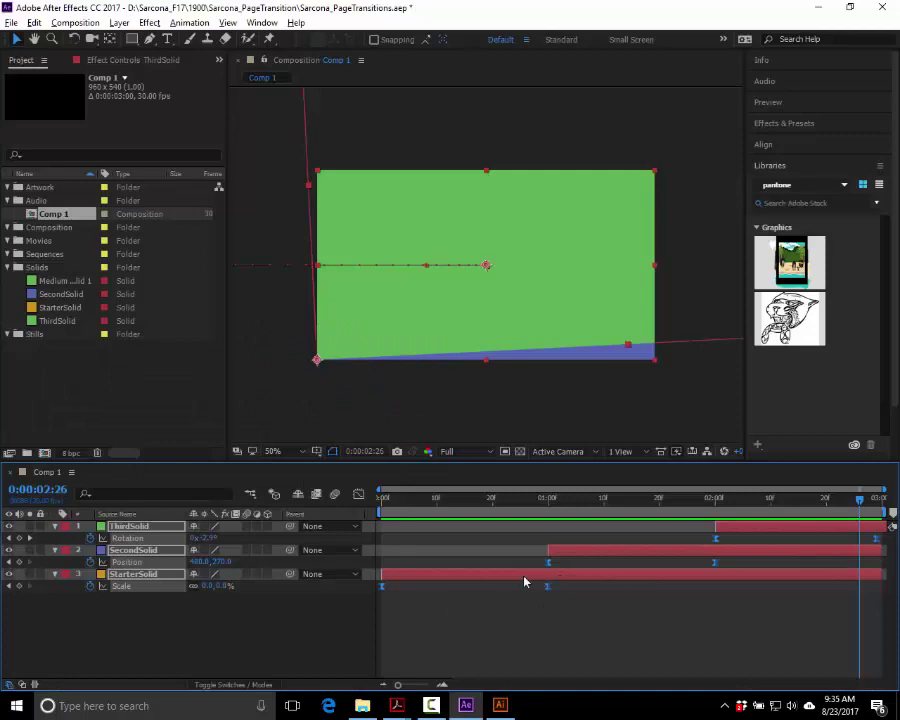
pyautogui.hotkey('alt', 'Tab')
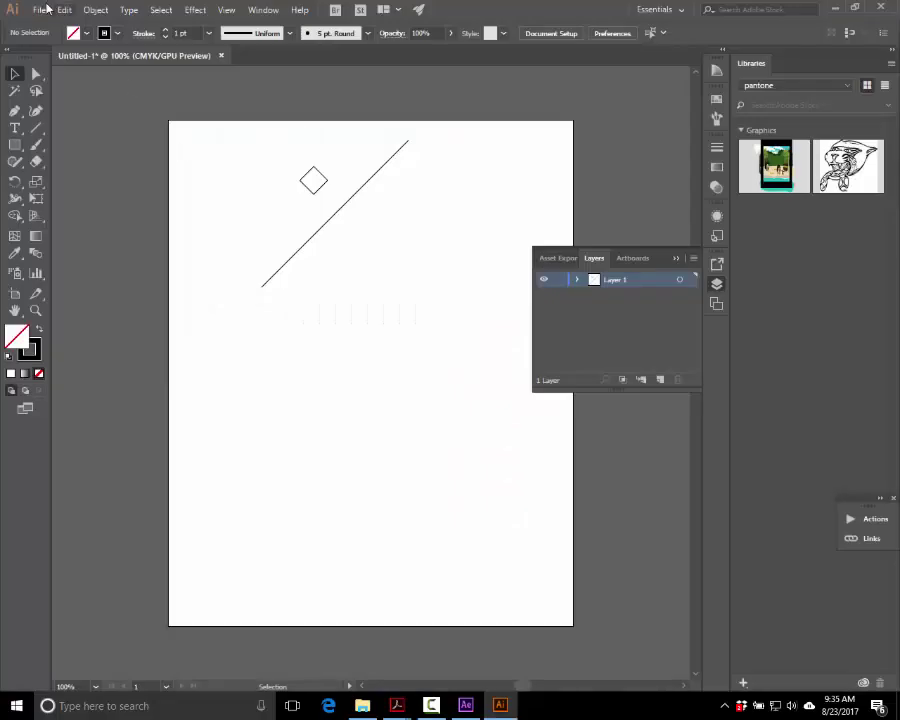
pyautogui.click(15, 144)
pyautogui.moveTo(277, 342); pyautogui.dragTo(343, 402)
pyautogui.press('a')
pyautogui.click(351, 410)
pyautogui.click(343, 402)
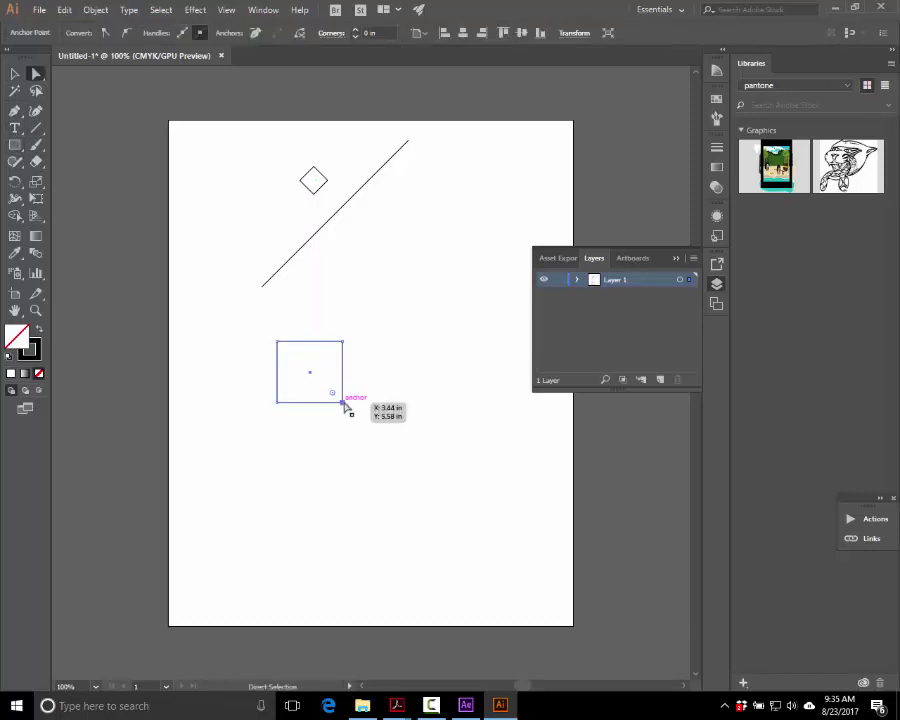
pyautogui.press('Delete')
# - Close the open three-point path with the Pen tool to form a right triangle
pyautogui.press('p')
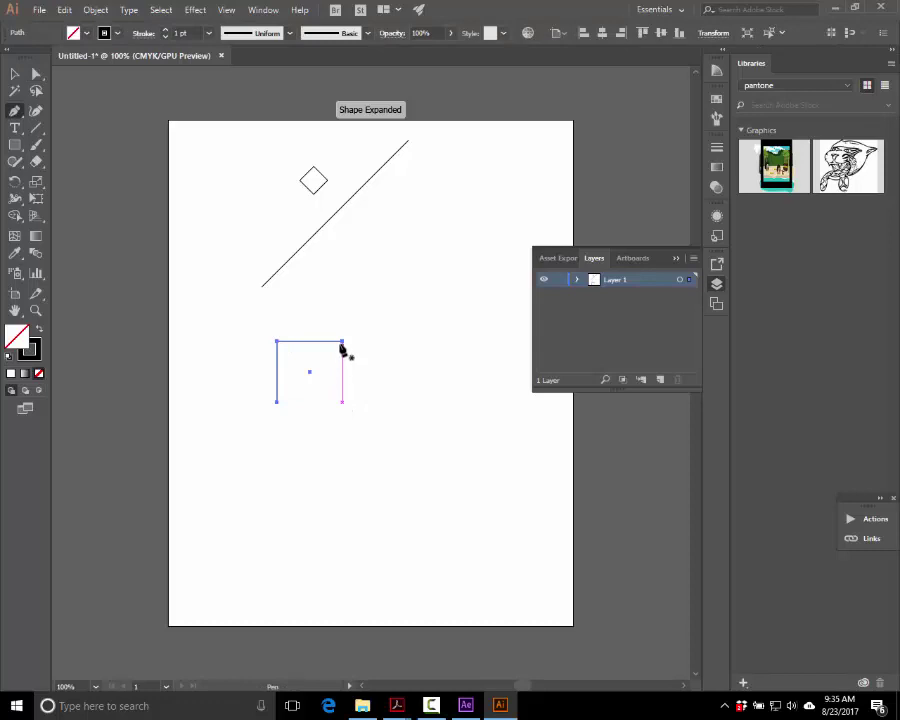
pyautogui.click(342, 342)
pyautogui.click(279, 403)
pyautogui.press('a')
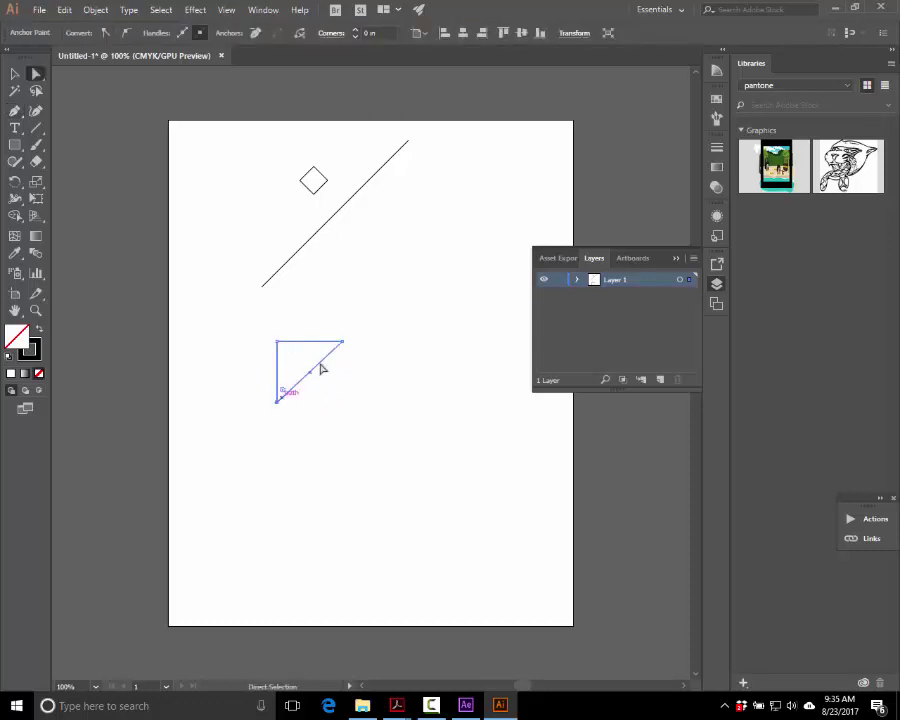
# - Rotate the triangle so its right-angle corner points downward and its long side is nearly horizontal
pyautogui.press('v')
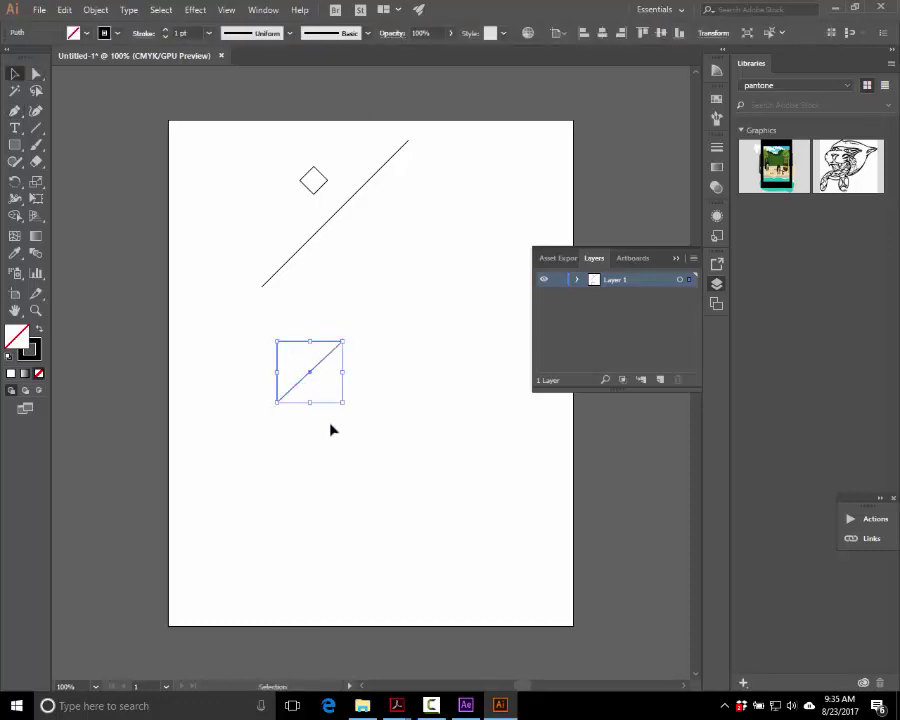
pyautogui.click(365, 408)
pyautogui.click(322, 342)
pyautogui.moveTo(304, 322); pyautogui.dragTo(247, 369)
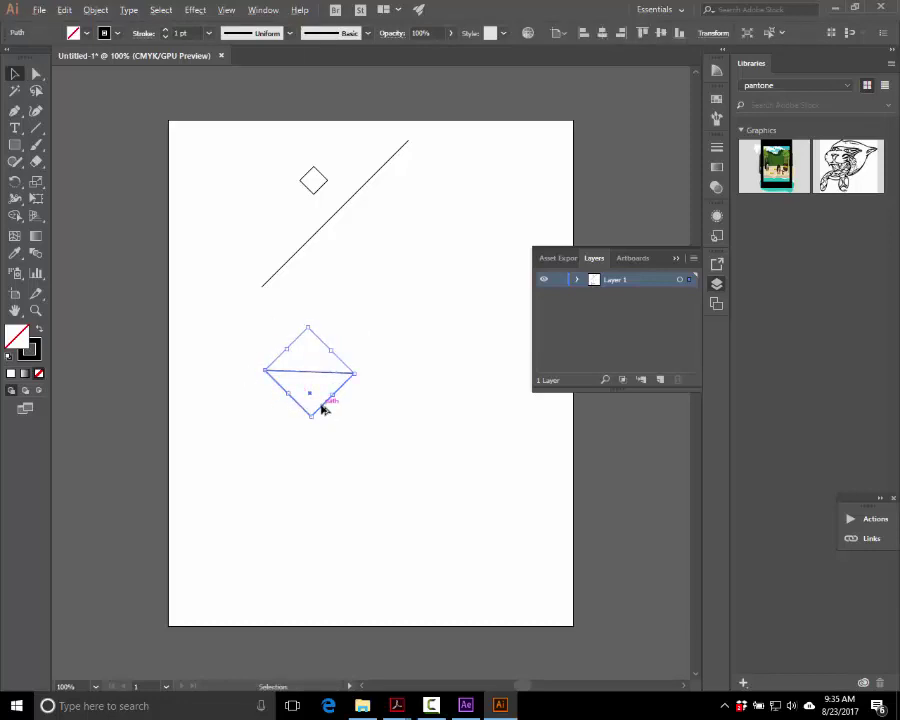
# - Duplicate the triangle below the original and rotate the copy to point upward, so the two tips meet as an hourglass
pyautogui.moveTo(321, 408); pyautogui.dragTo(316, 467)
pyautogui.press('e')
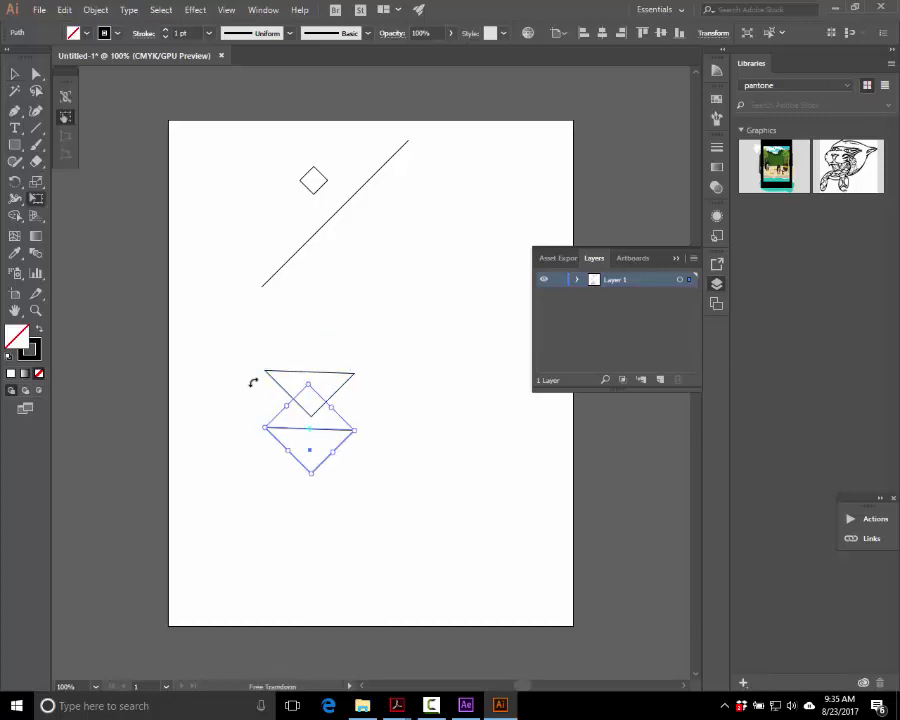
pyautogui.moveTo(252, 378); pyautogui.dragTo(316, 433)
pyautogui.press('v')
# - Scale both triangles down together into a small hourglass and set their stroke to 2 pt
pyautogui.moveTo(372, 346); pyautogui.dragTo(200, 566)
pyautogui.moveTo(355, 463); pyautogui.dragTo(282, 345)
pyautogui.click(320, 378)
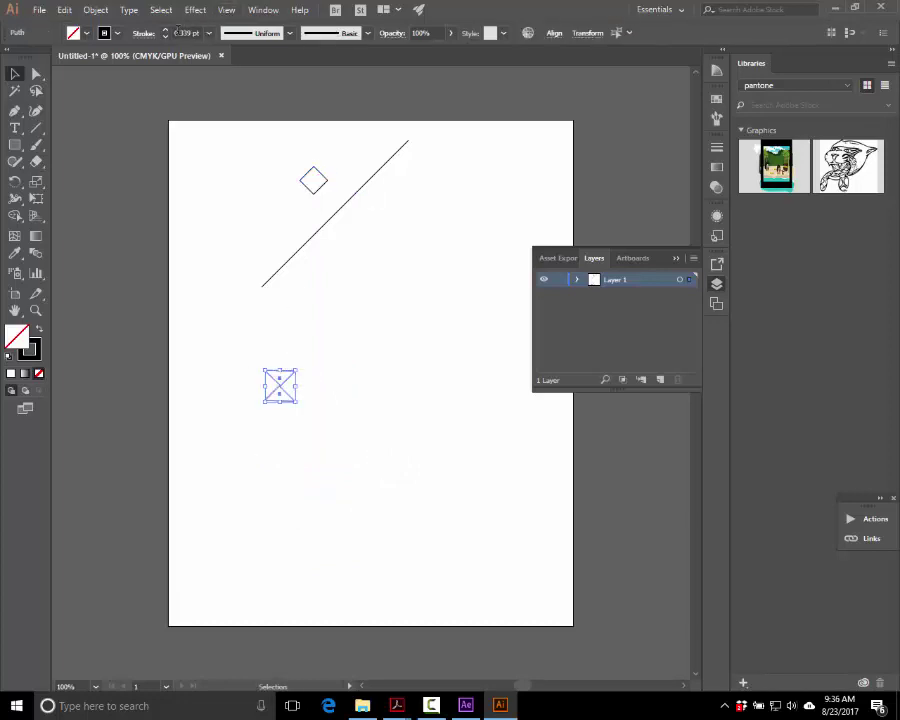
pyautogui.click(165, 29)
pyautogui.click(165, 29)
pyautogui.click(337, 364)
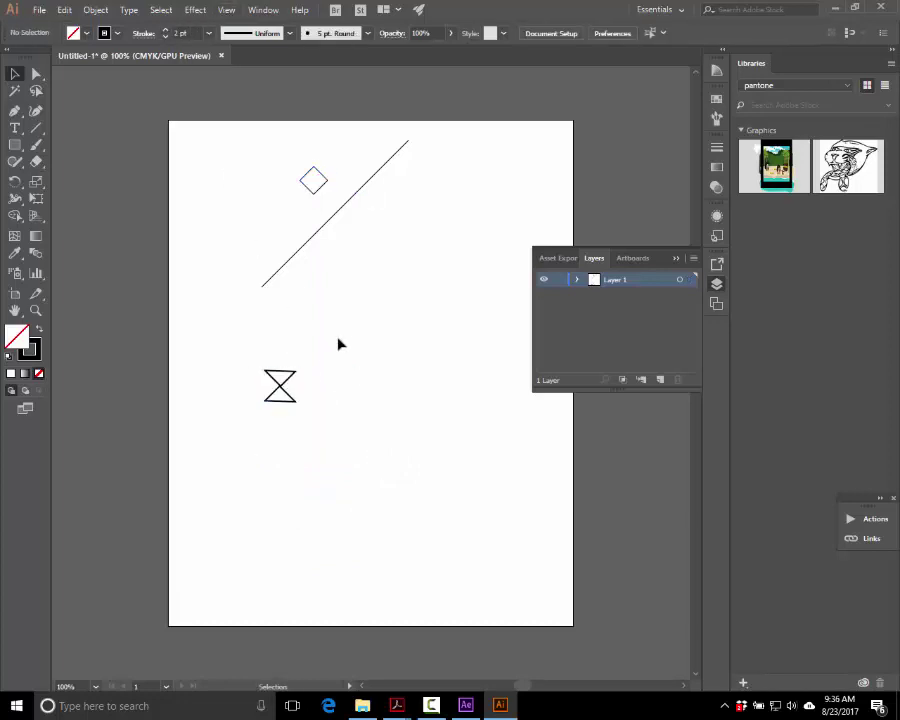
pyautogui.click(36, 128)
pyautogui.moveTo(301, 447); pyautogui.dragTo(466, 287)
pyautogui.press('p')
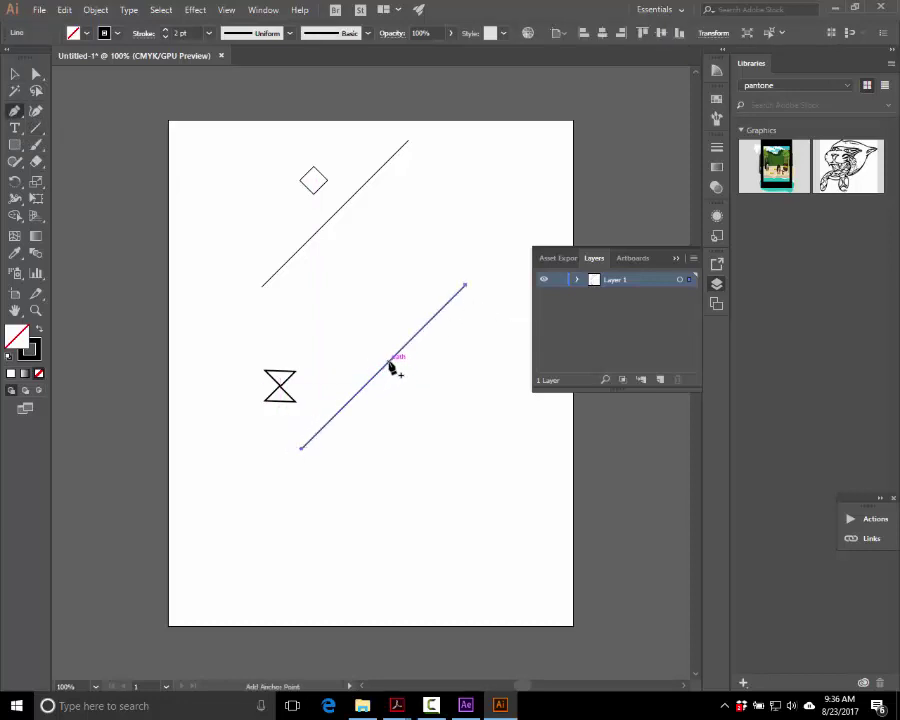
pyautogui.click(390, 363)
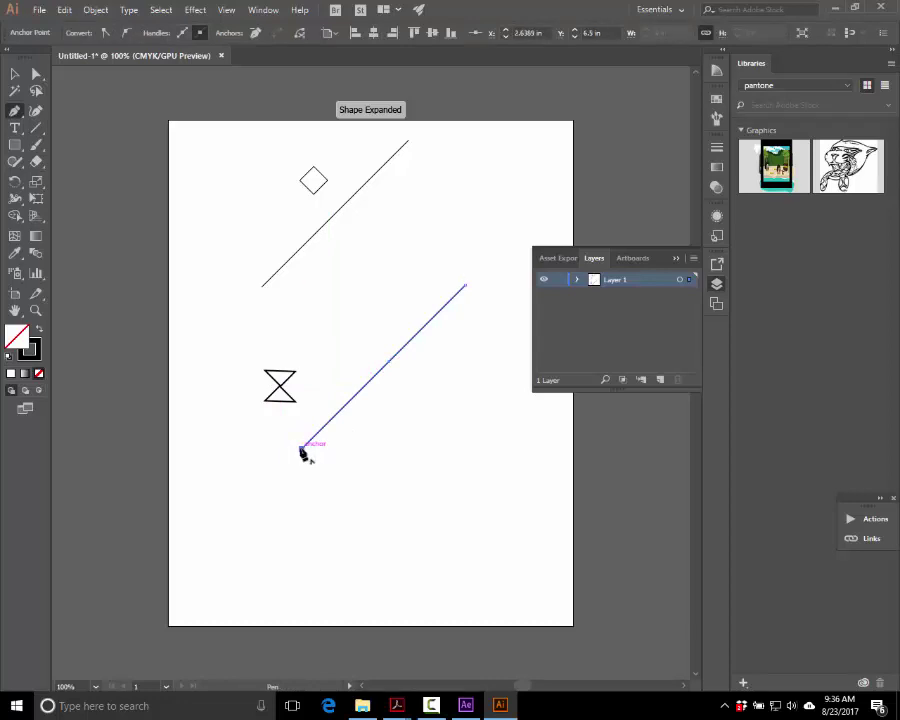
pyautogui.click(302, 450)
pyautogui.moveTo(364, 310); pyautogui.dragTo(425, 444)
pyautogui.press('Delete')
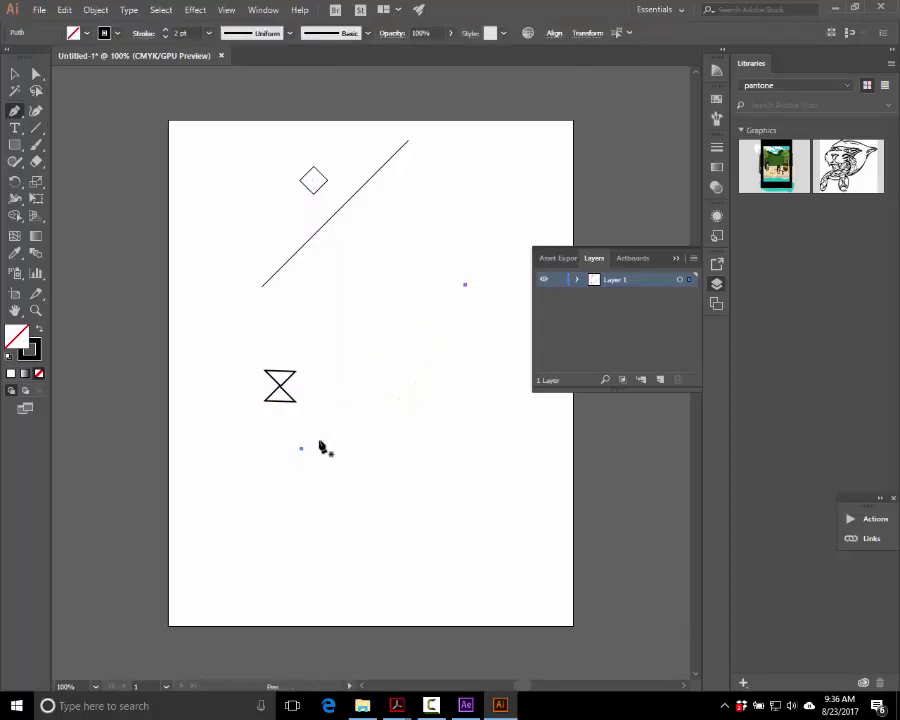
# - Draw an S-shaped curve beside the hourglass with the Pen tool, then lengthen its lower handle and shift its upper end point outward
pyautogui.moveTo(307, 442); pyautogui.dragTo(345, 448)
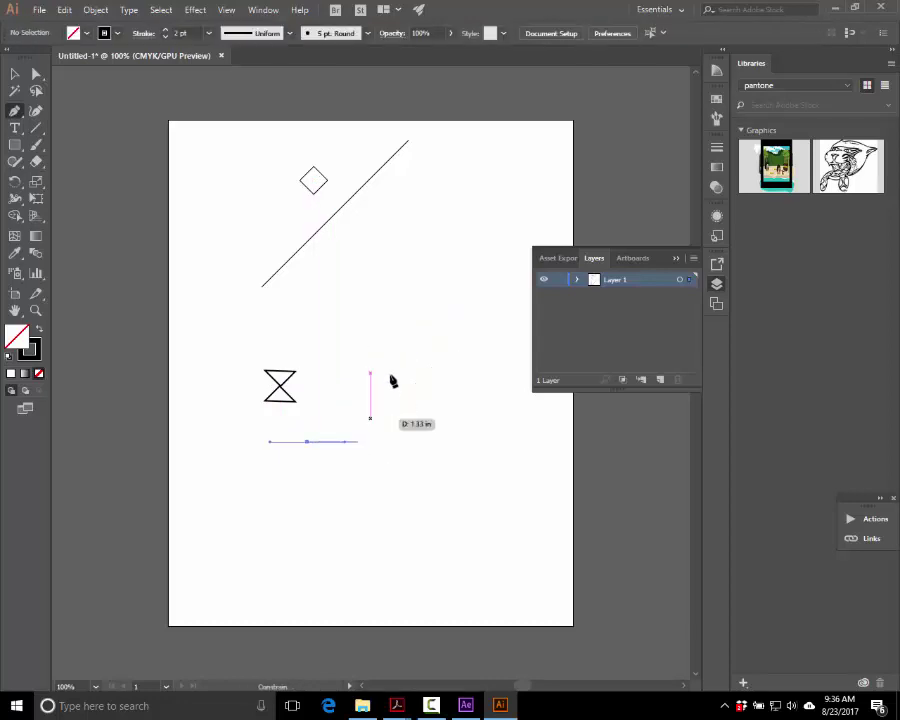
pyautogui.moveTo(443, 280); pyautogui.dragTo(508, 279)
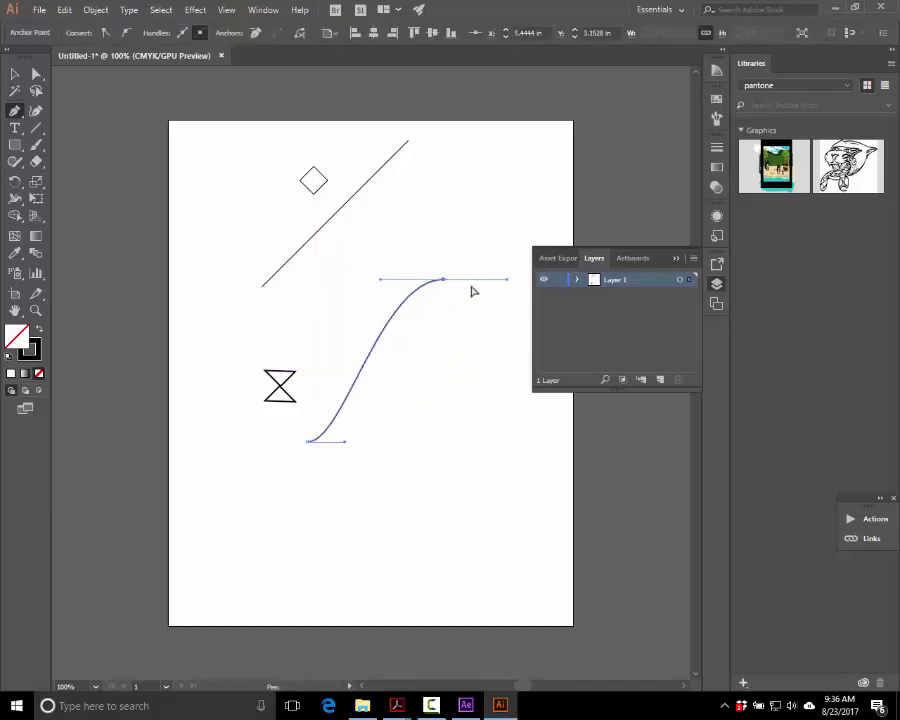
pyautogui.press('a')
pyautogui.moveTo(302, 433); pyautogui.dragTo(403, 441)
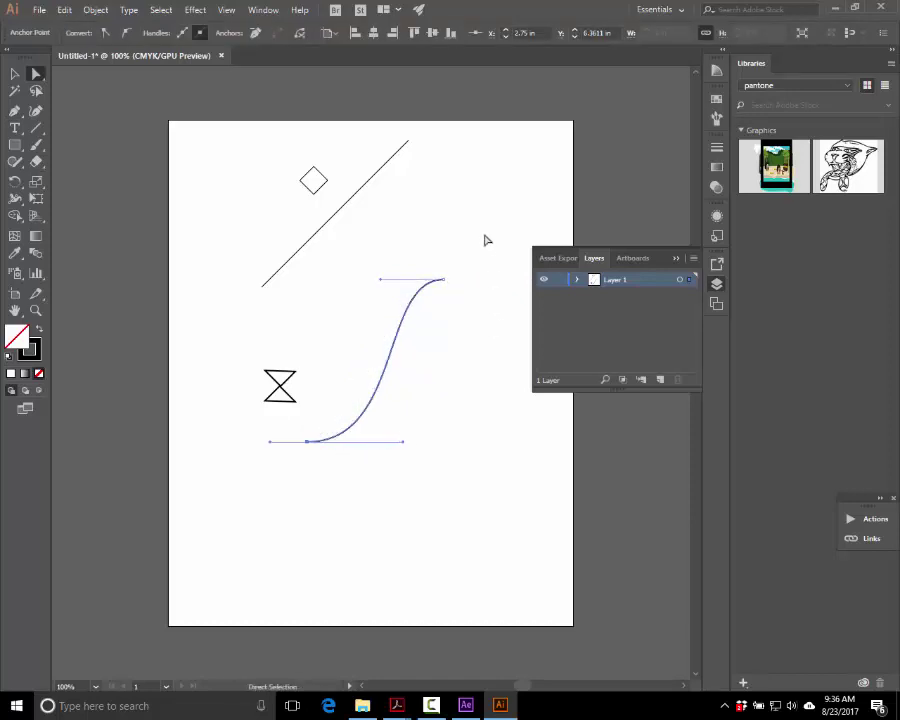
pyautogui.moveTo(444, 284); pyautogui.dragTo(482, 280)
pyautogui.click(444, 252)
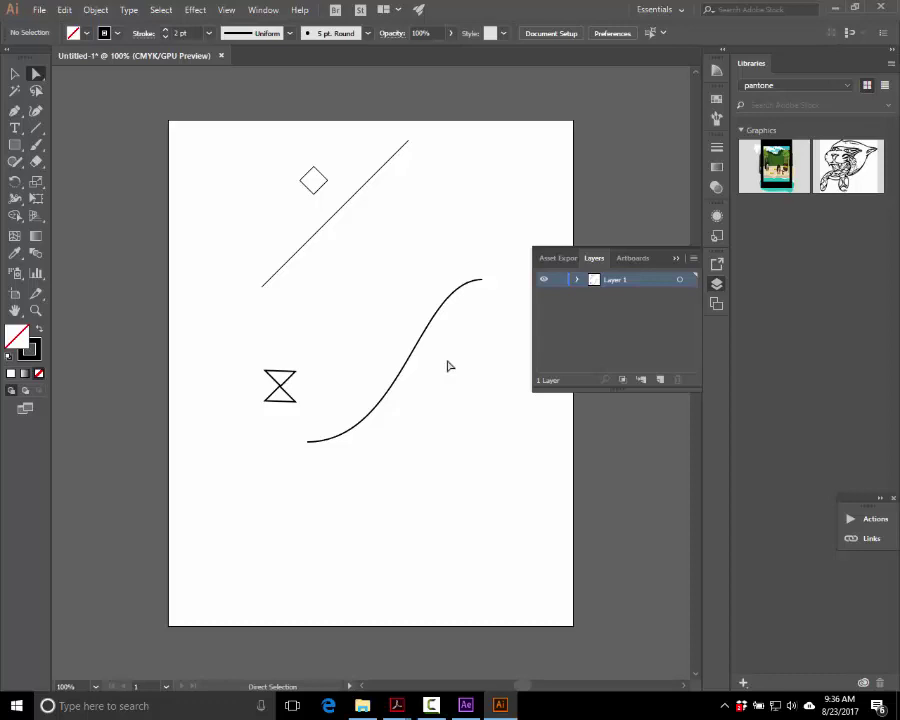
# - Duplicate the S-curve and place the copy below the original
pyautogui.click(321, 234)
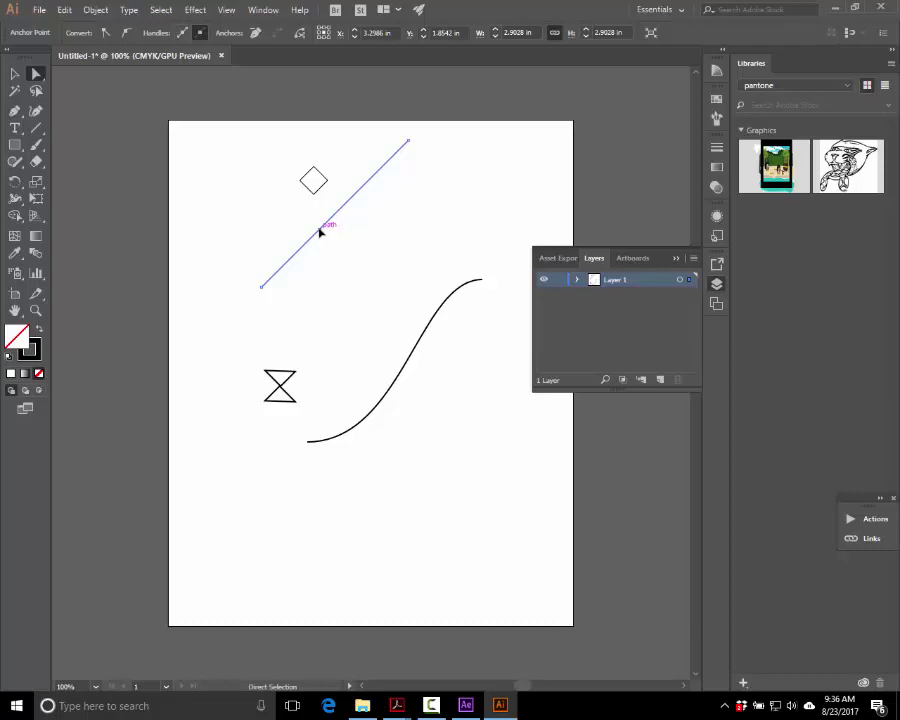
pyautogui.click(411, 361)
pyautogui.press('v')
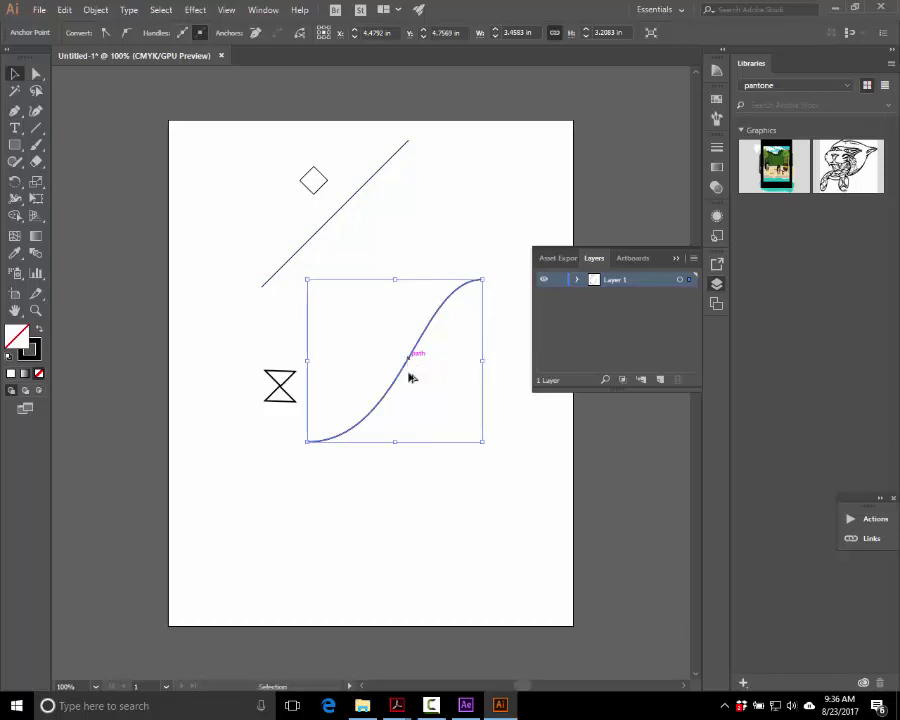
pyautogui.moveTo(410, 374); pyautogui.dragTo(439, 512)
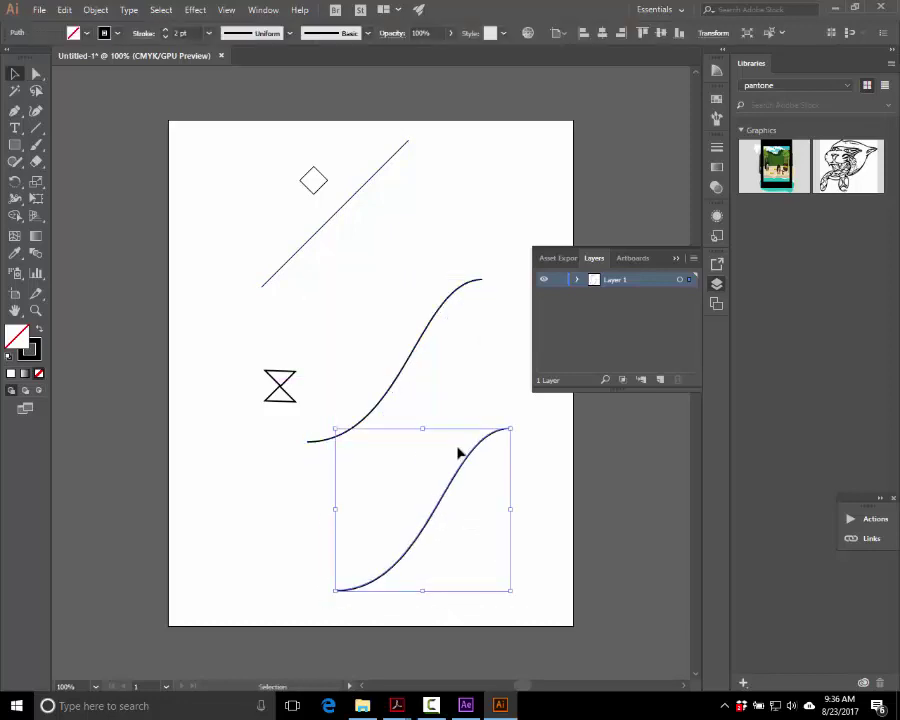
# - Steepen the middle of the copied S-curve by lengthening the direction handles at both of its ends
pyautogui.press('a')
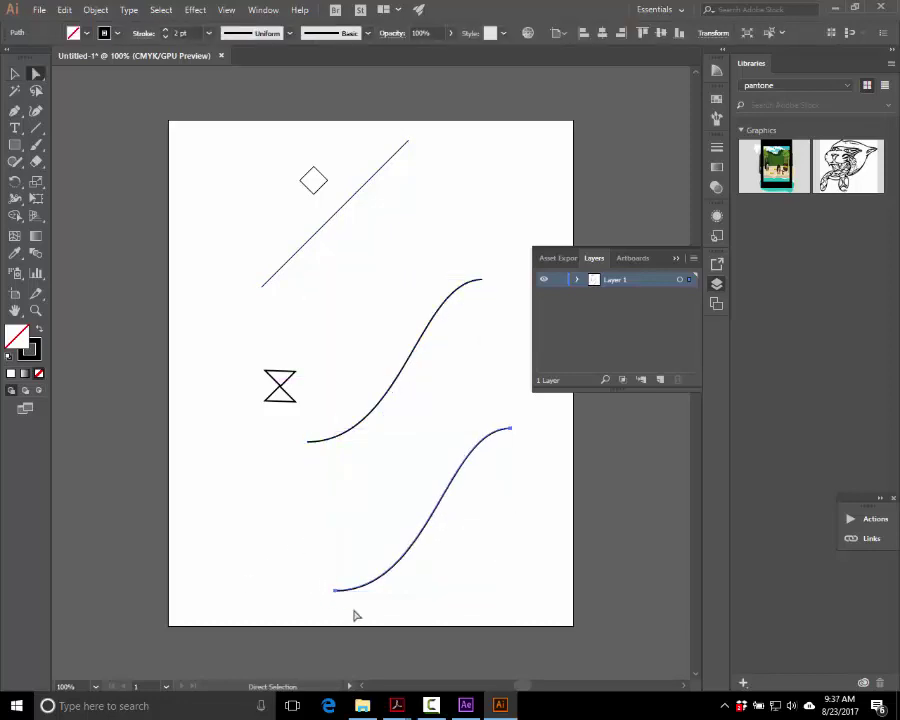
pyautogui.click(366, 581)
pyautogui.moveTo(433, 591); pyautogui.dragTo(511, 590)
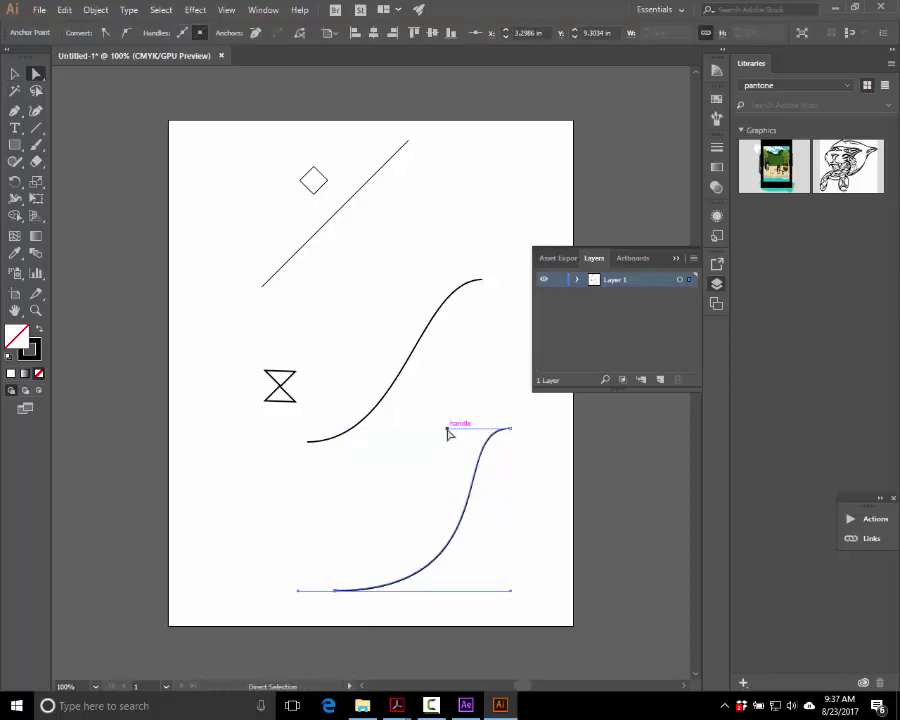
pyautogui.moveTo(447, 428); pyautogui.dragTo(417, 428)
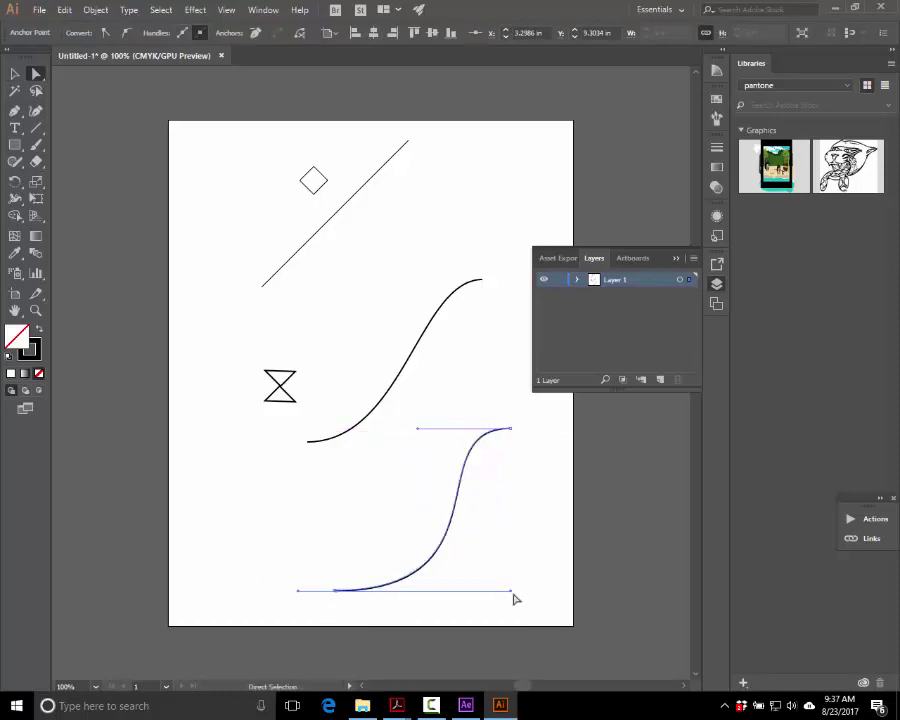
pyautogui.moveTo(511, 590); pyautogui.dragTo(470, 595)
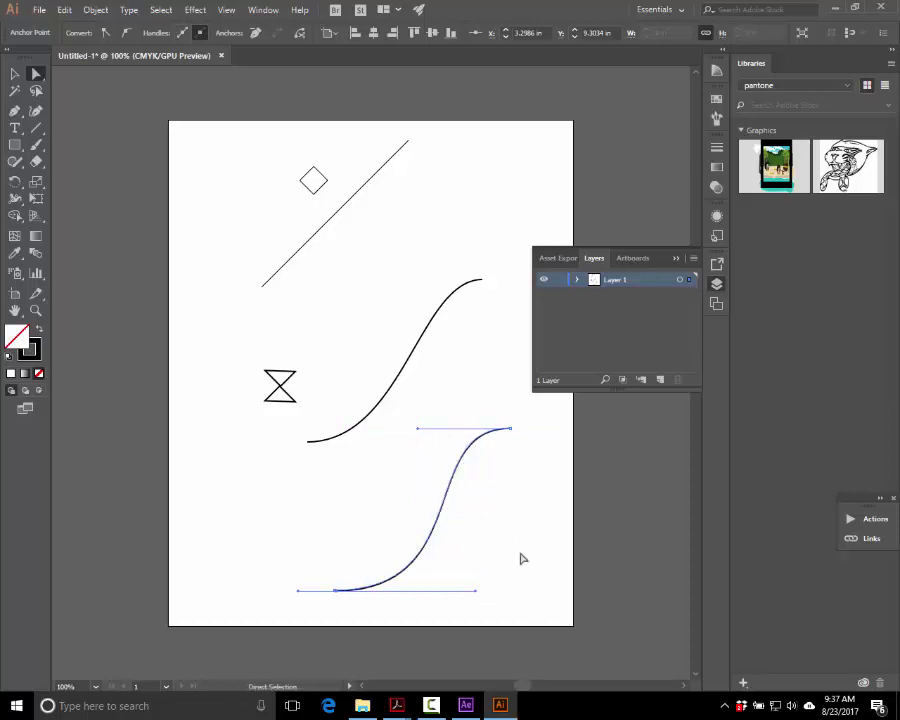
pyautogui.click(515, 558)
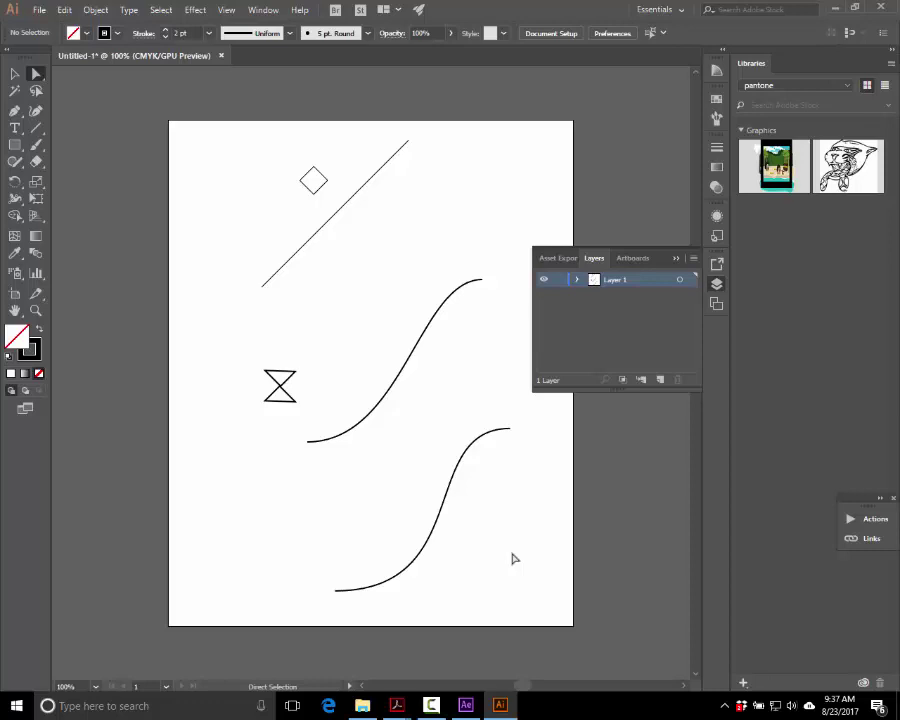
# - Switch to After Effects, select all three solid layers and collapse their keyframed properties
pyautogui.click(466, 705)
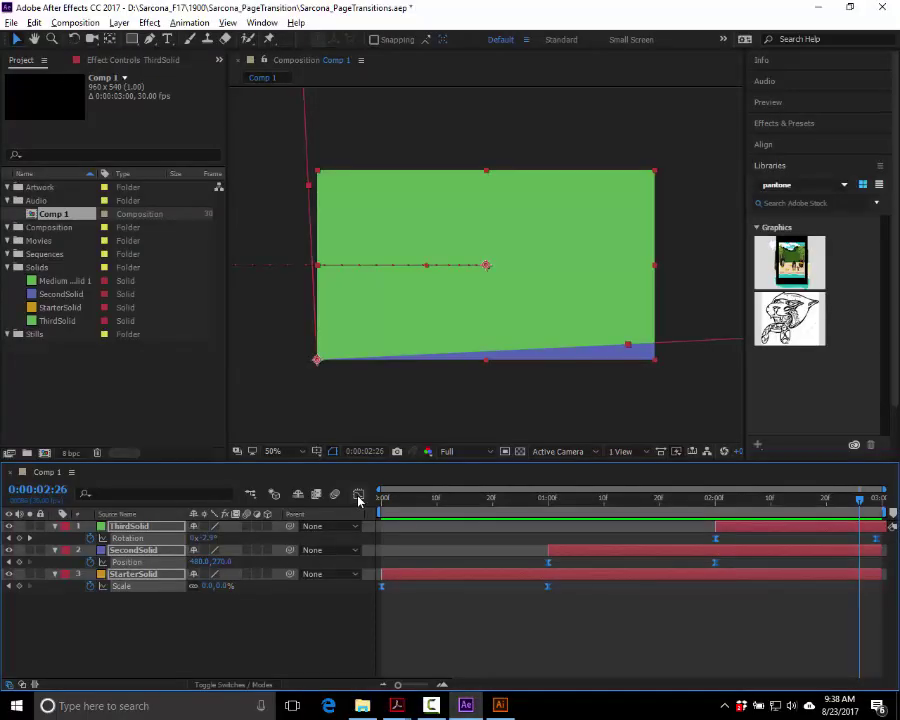
pyautogui.click(177, 655)
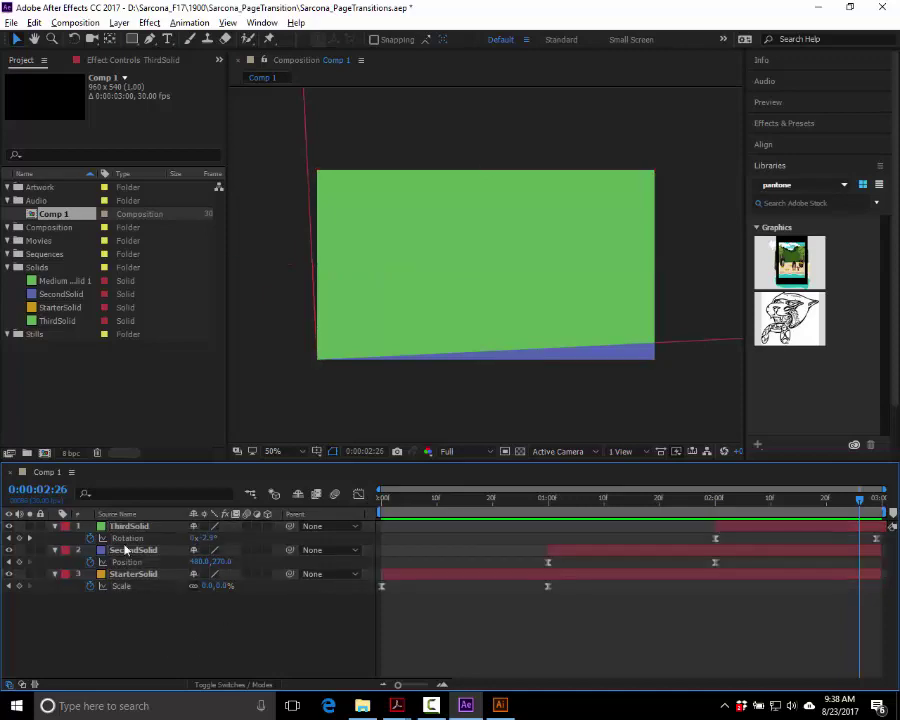
pyautogui.click(126, 527)
pyautogui.hotkey('ctrl', 'a')
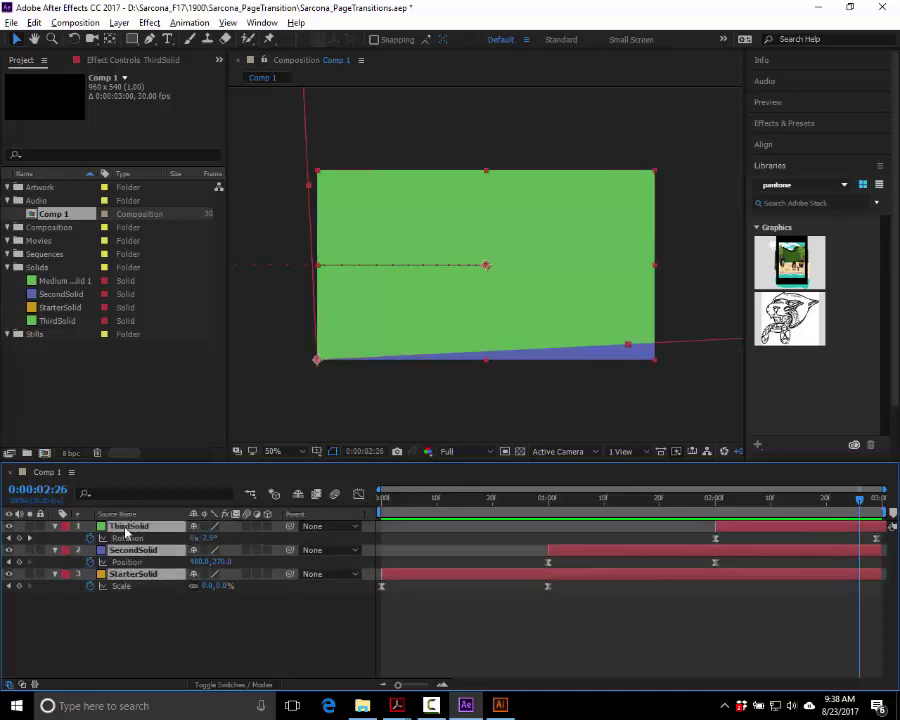
pyautogui.press('u')
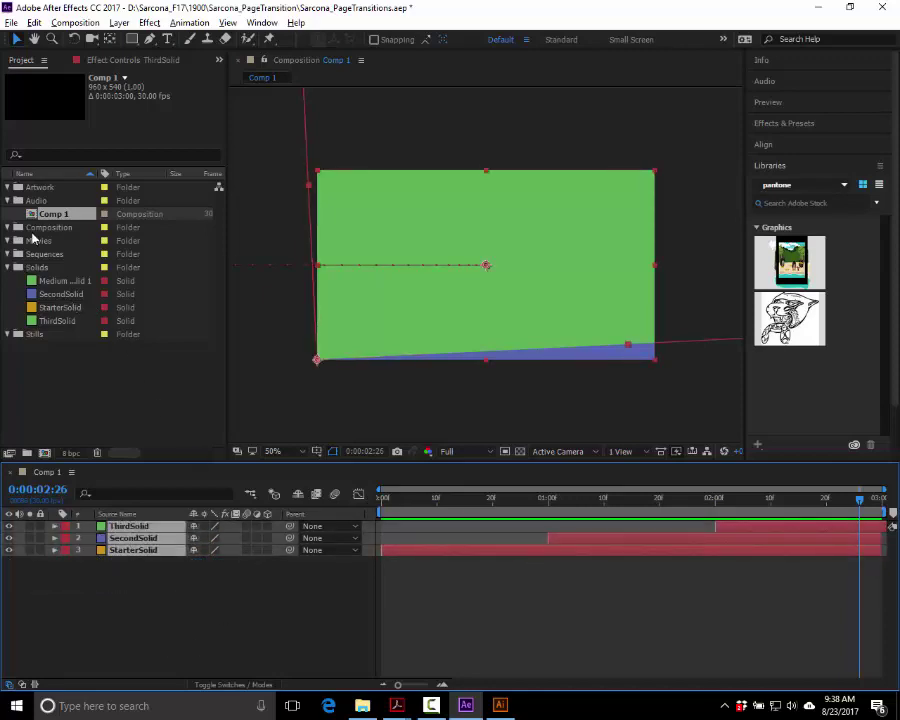
# - Duplicate Comp 1 in the project and open the duplicate composition
pyautogui.moveTo(80, 289); pyautogui.dragTo(47, 453)
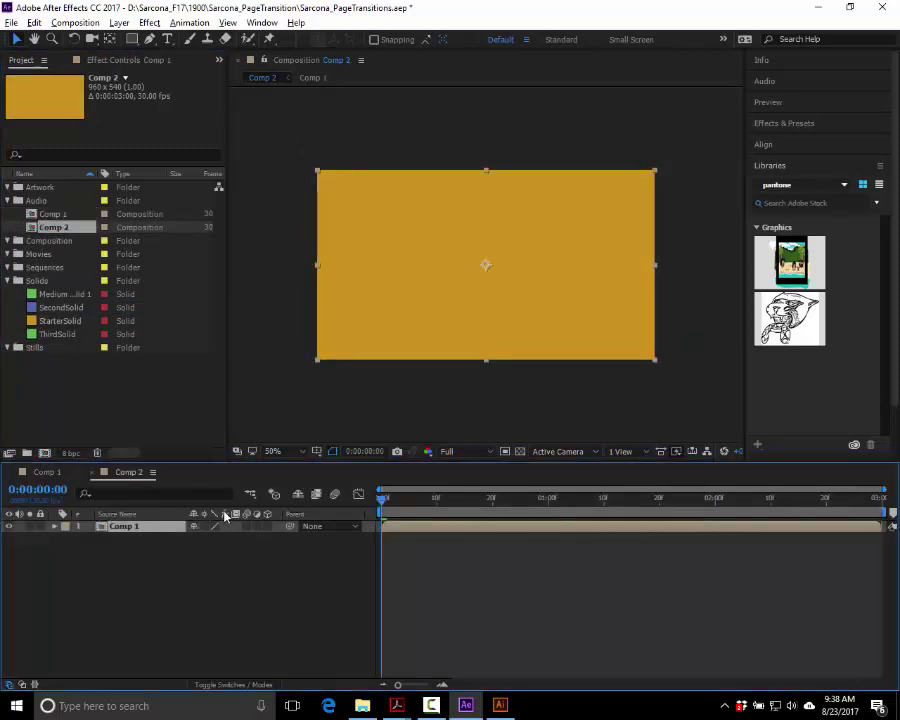
pyautogui.hotkey('ctrl', 'z')
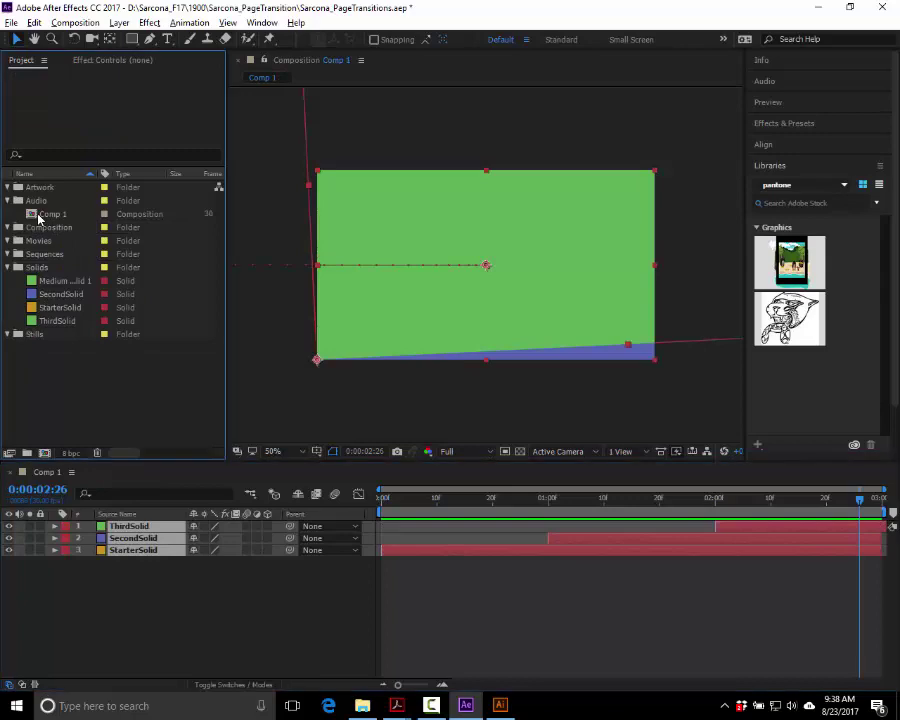
pyautogui.click(37, 215)
pyautogui.hotkey('ctrl', 'd')
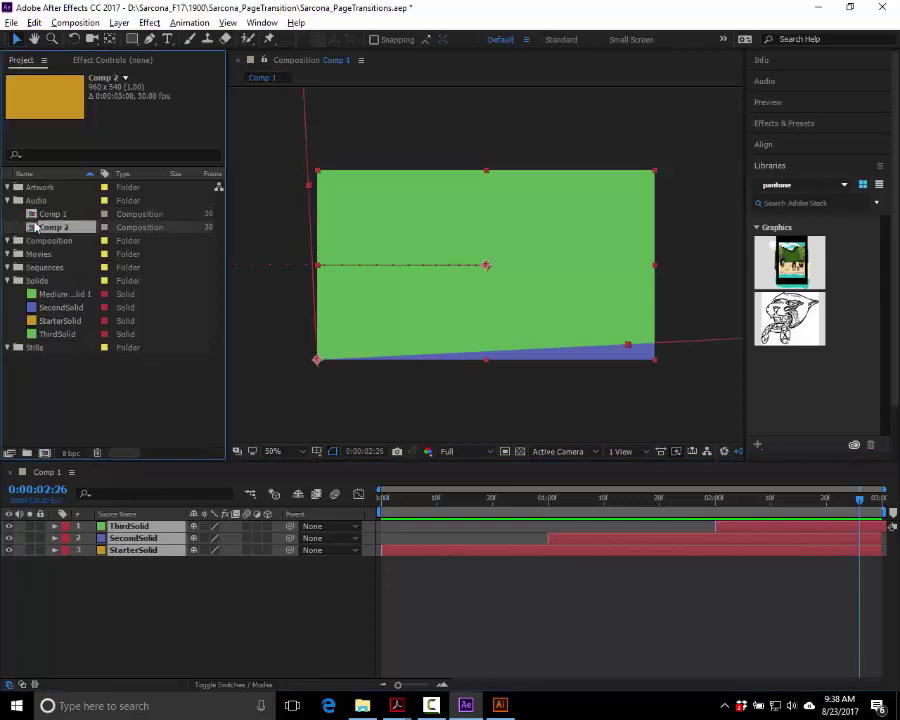
pyautogui.doubleClick(35, 229)
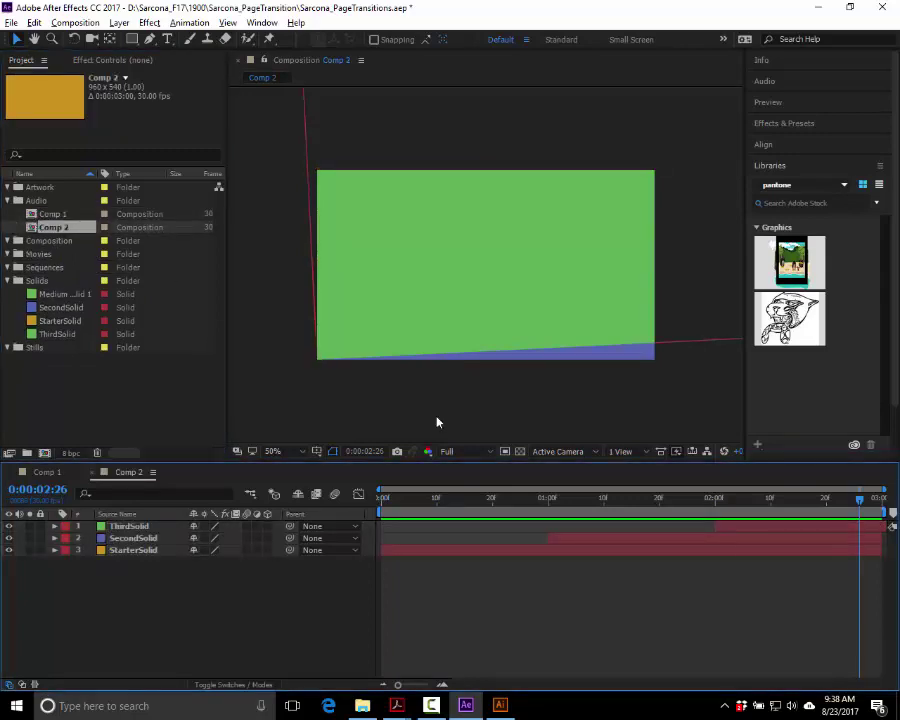
# - Show the Graph Editor for the duplicate composition and reveal the keyframed properties of all three solid layers
pyautogui.click(130, 527)
pyautogui.keyDown('shift'); pyautogui.click(130, 545); pyautogui.keyUp('shift')
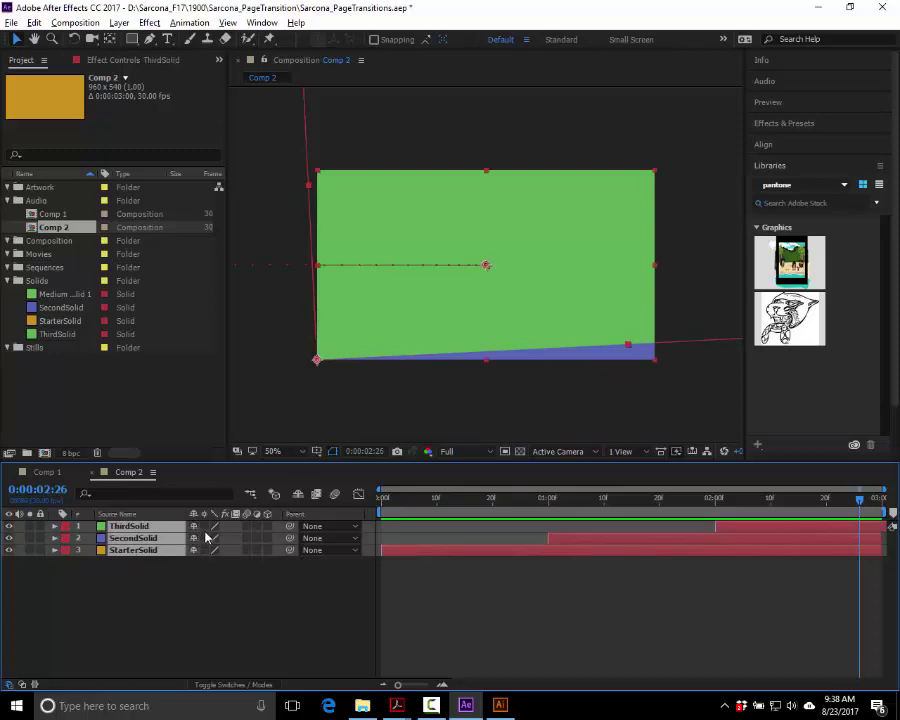
pyautogui.click(359, 494)
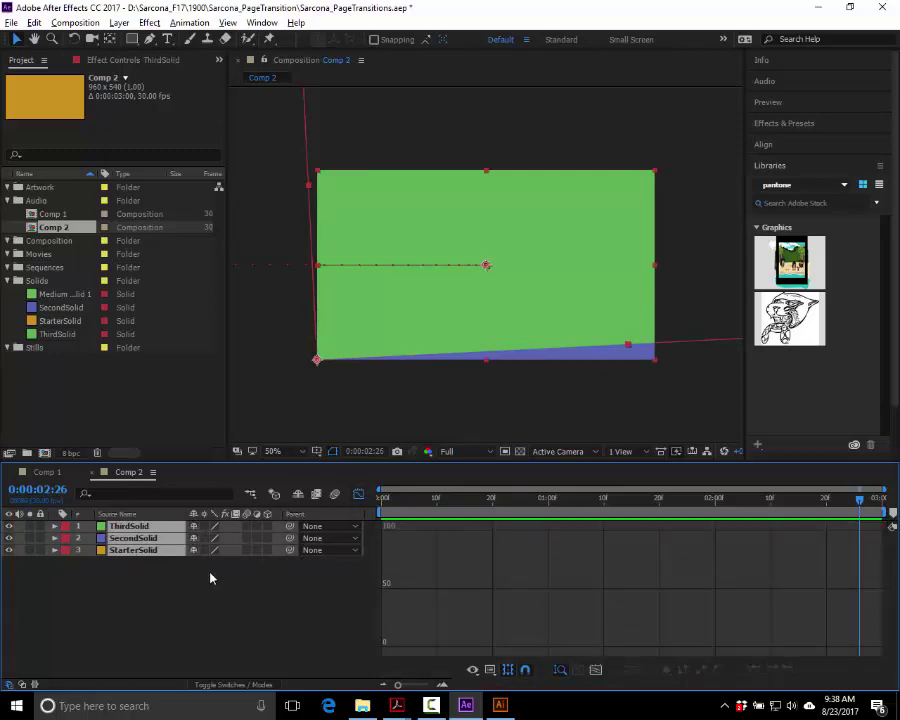
pyautogui.press('u')
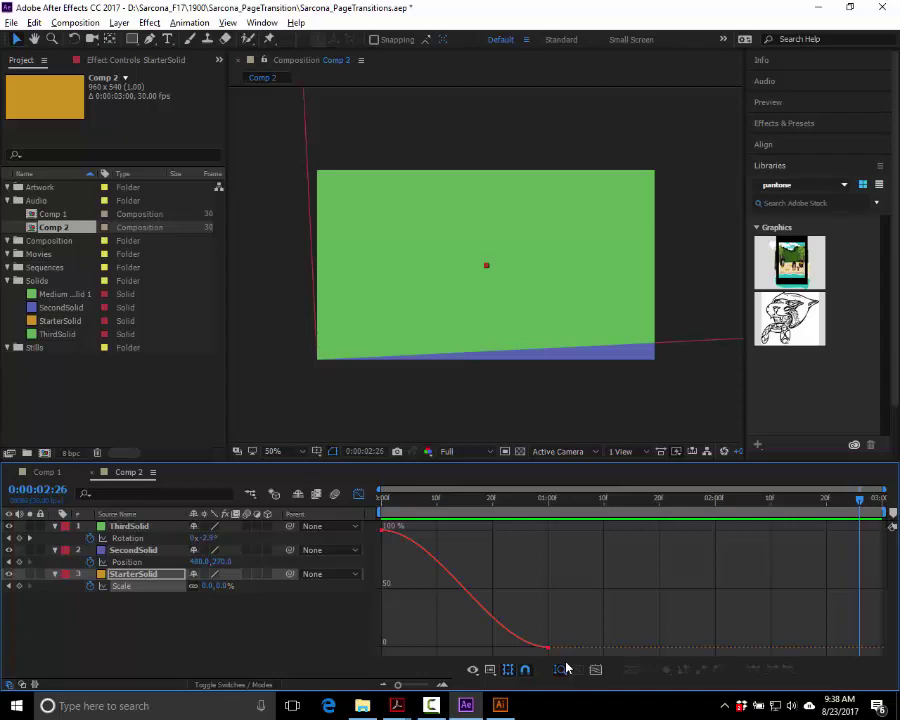
# - Display the speed graph and reshape StarterSolid's Scale curve so its speed peaks just before the one-second keyframe
pyautogui.rightClick(468, 588)
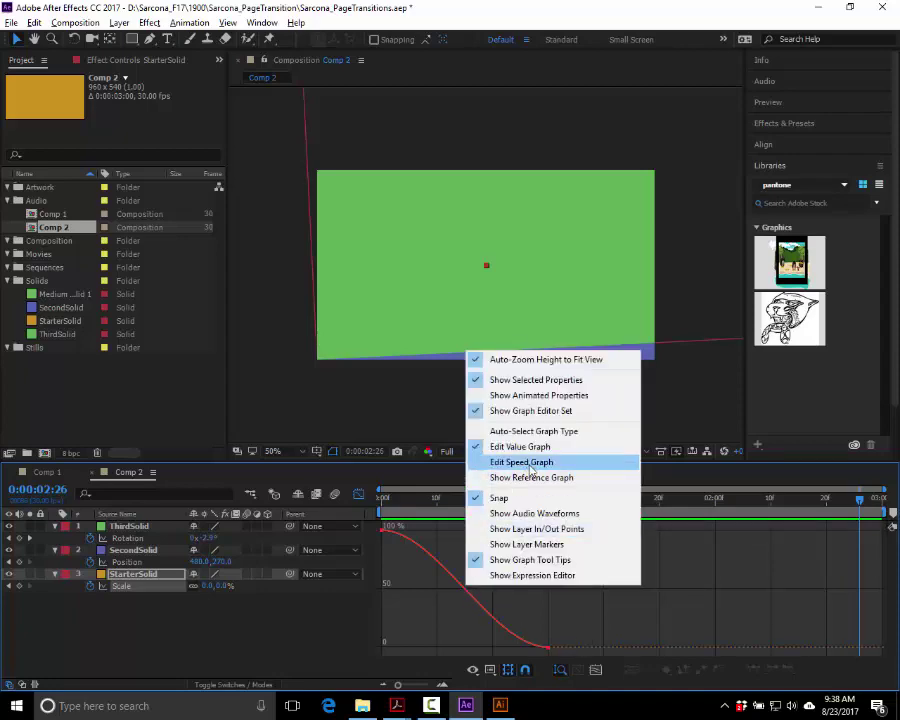
pyautogui.click(521, 462)
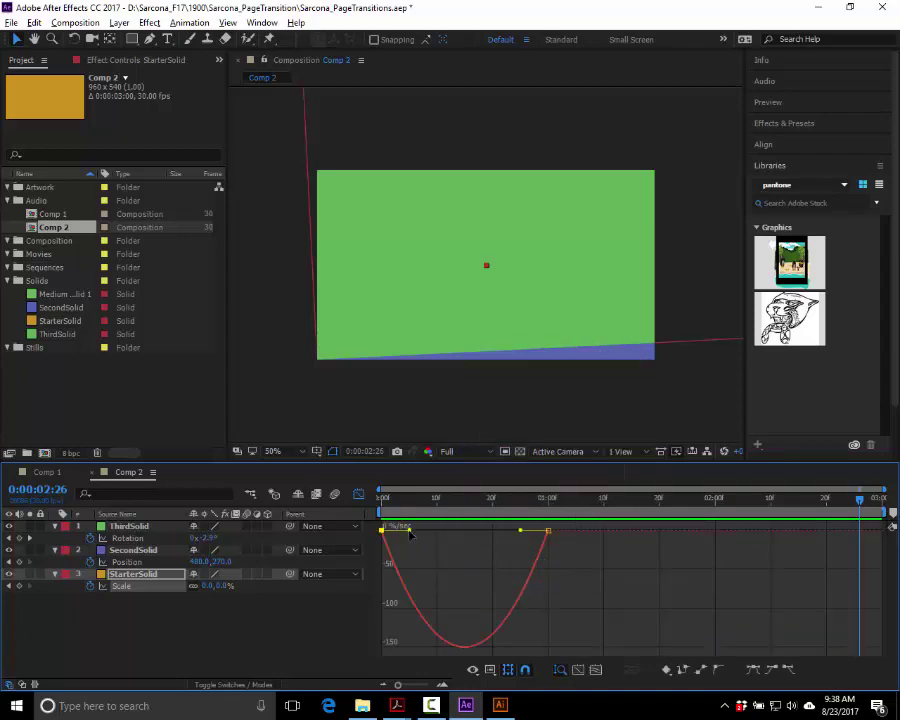
pyautogui.moveTo(409, 531); pyautogui.dragTo(465, 530)
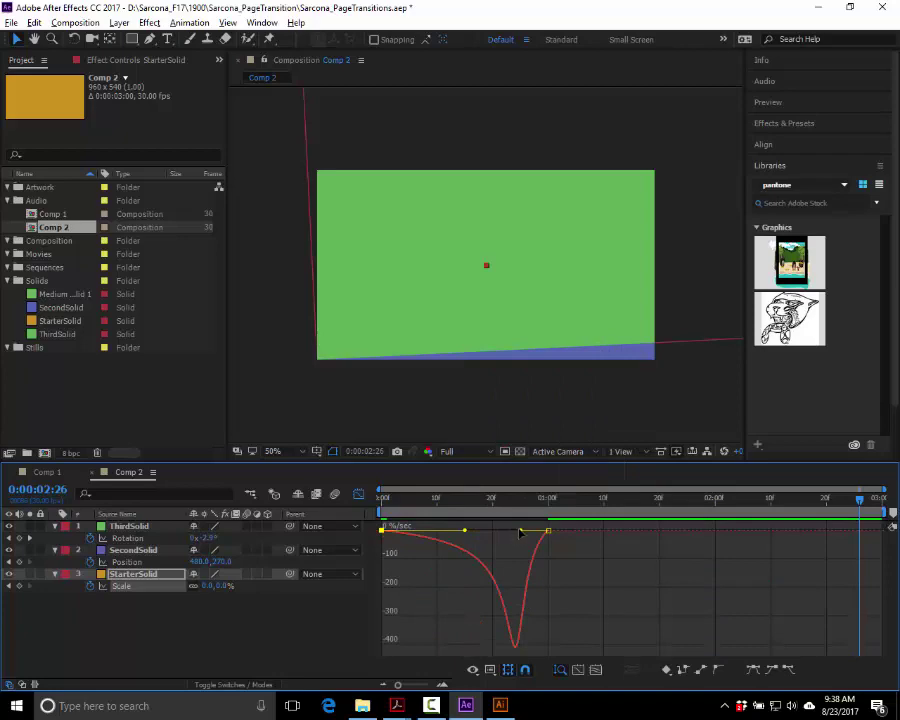
pyautogui.moveTo(520, 533); pyautogui.dragTo(546, 525)
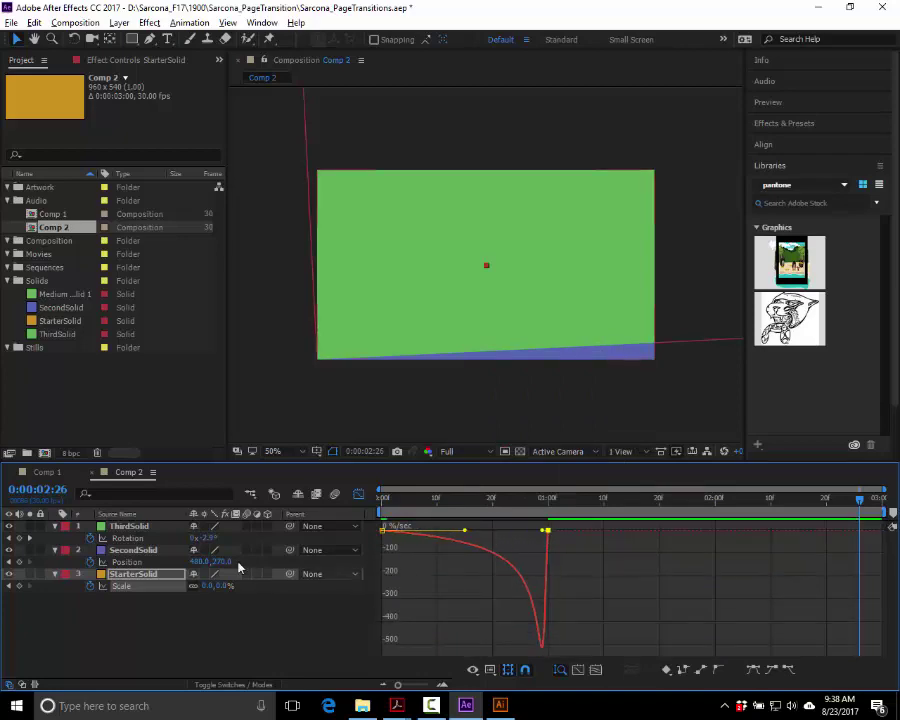
# - Reshape the speed curves of SecondSolid's Position and ThirdSolid's Rotation so each builds slowly and peaks closer to its last keyframe
pyautogui.click(128, 562)
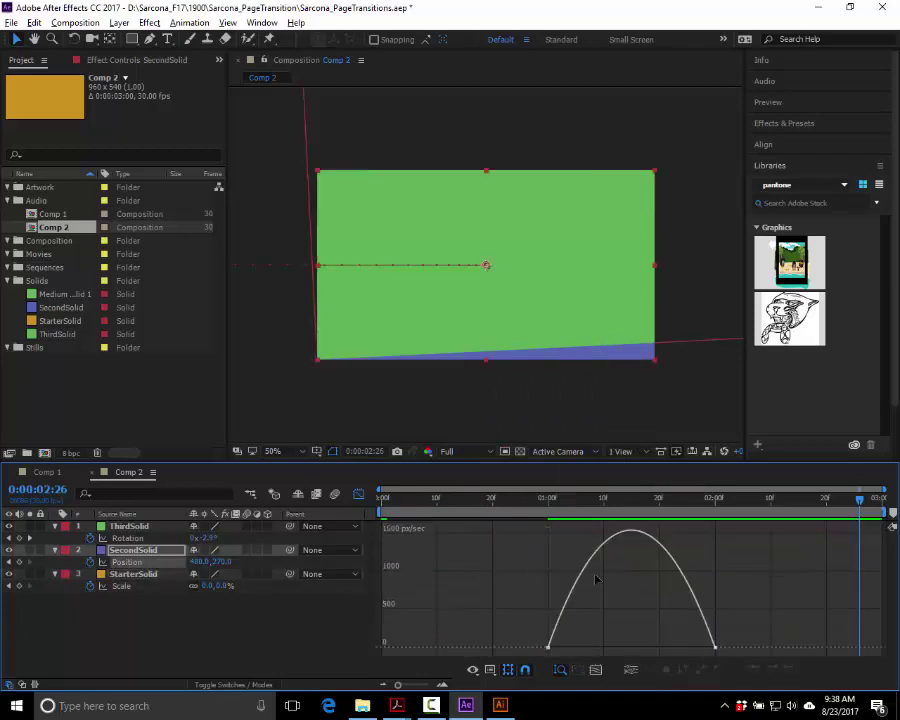
pyautogui.click(548, 646)
pyautogui.moveTo(556, 643); pyautogui.dragTo(648, 651)
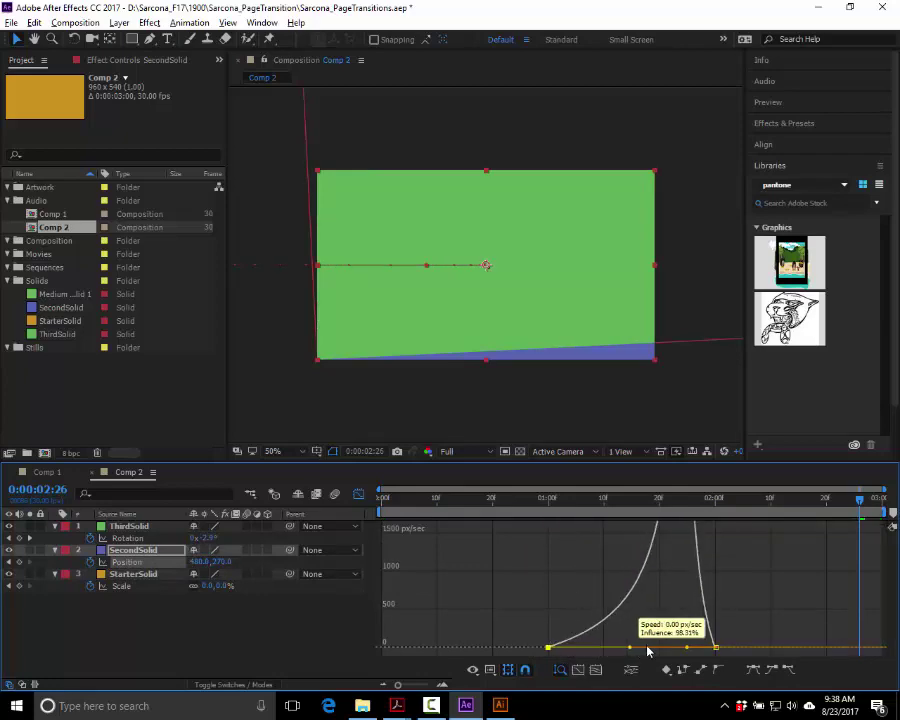
pyautogui.click(160, 538)
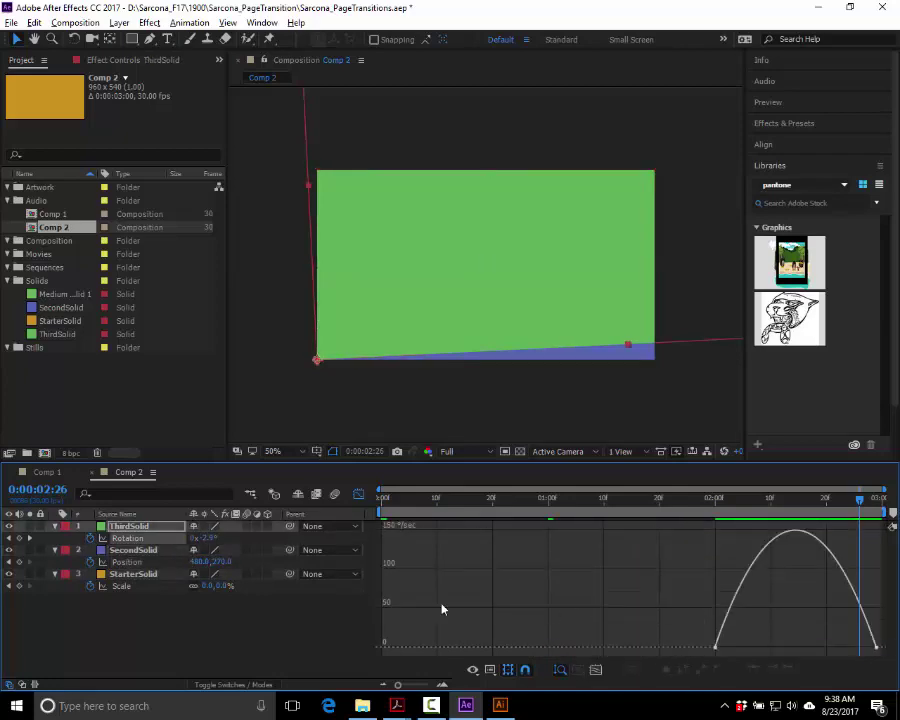
pyautogui.moveTo(709, 637); pyautogui.dragTo(836, 652)
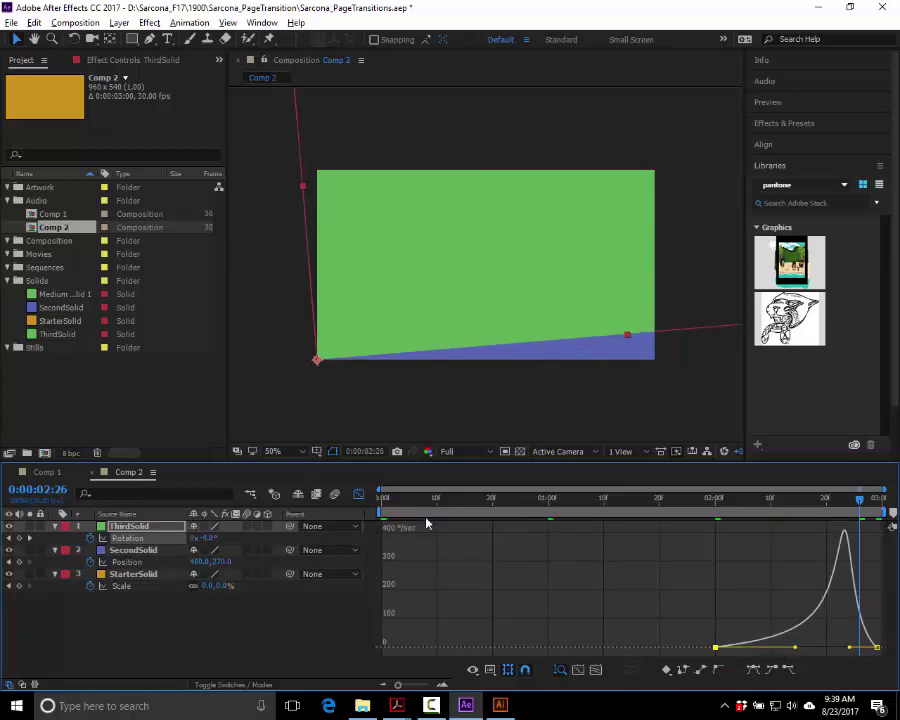
# - Hide the Graph Editor and preview the eased animation of Comp 2 from the first frame
pyautogui.click(360, 500)
pyautogui.click(253, 629)
pyautogui.press('Home')
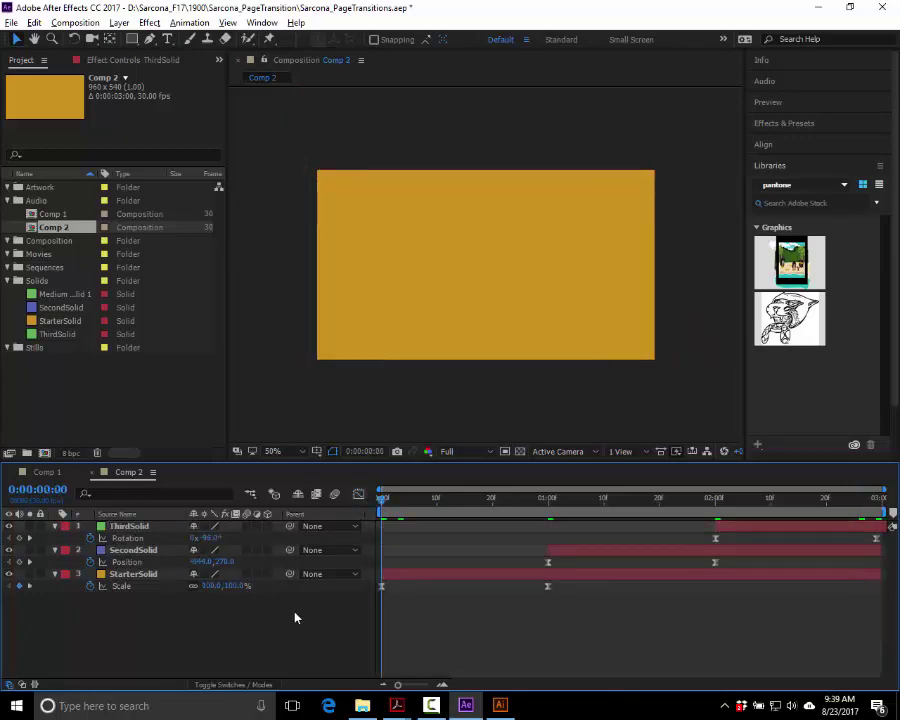
pyautogui.press('space')
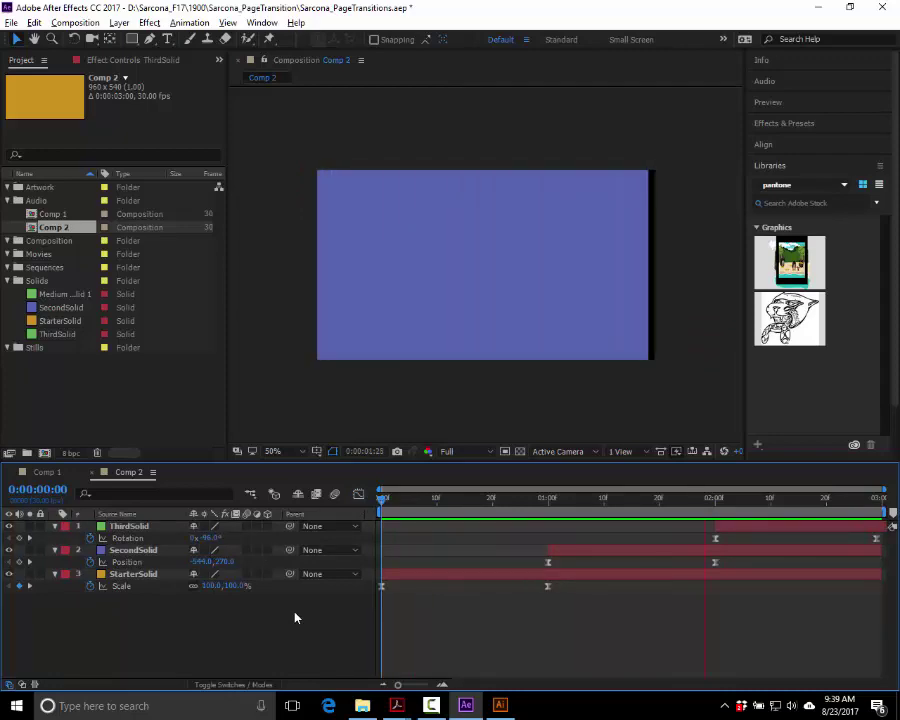
# - In Comp 1, reveal the keyframed properties of all three solids and convert their eased keyframes to linear
pyautogui.click(57, 476)
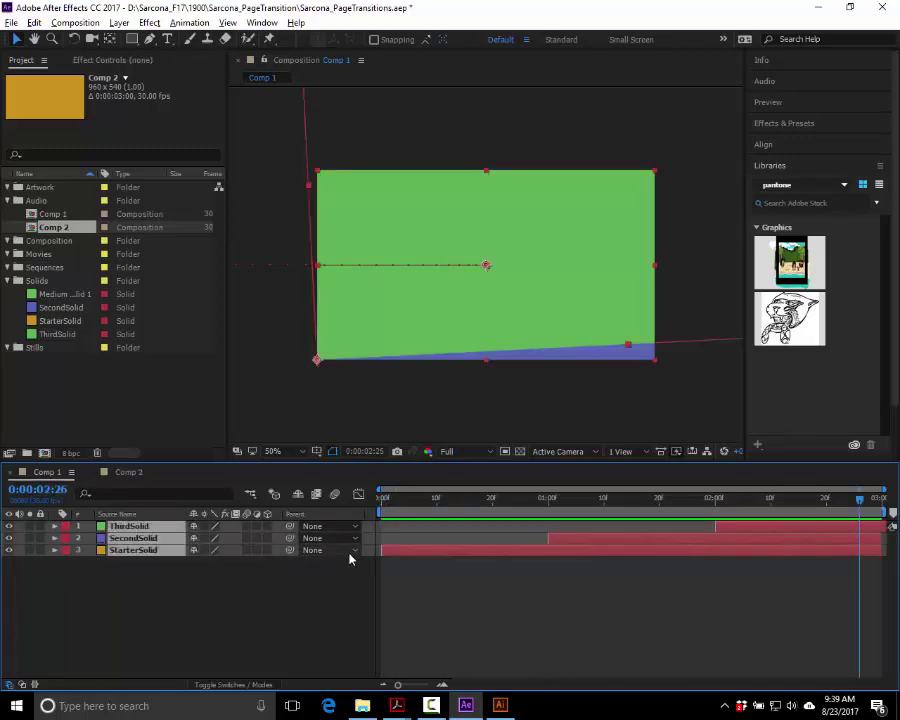
pyautogui.press('u')
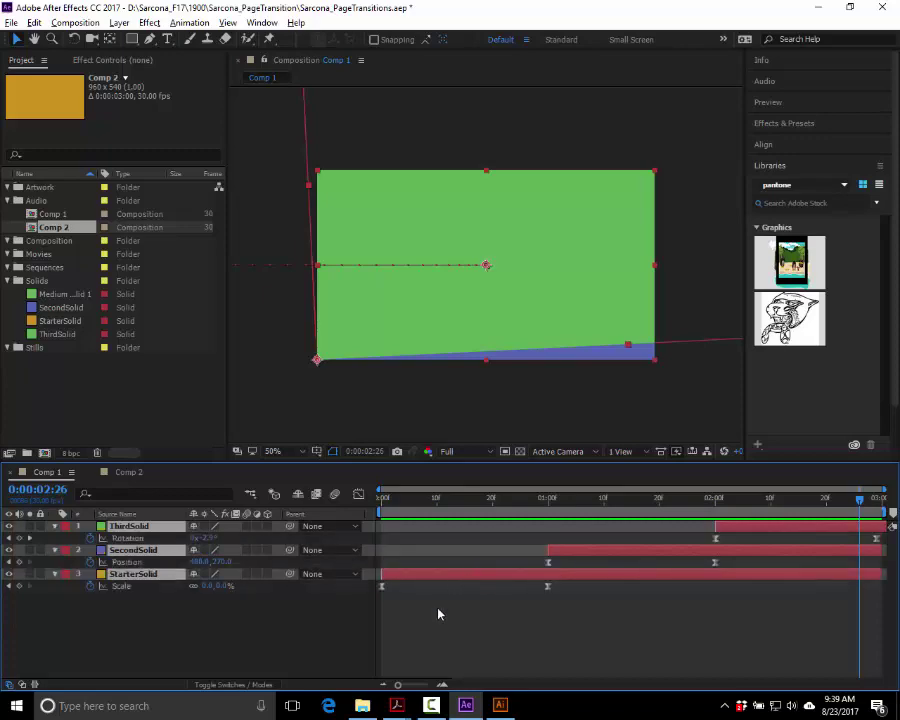
pyautogui.moveTo(383, 607); pyautogui.dragTo(876, 532)
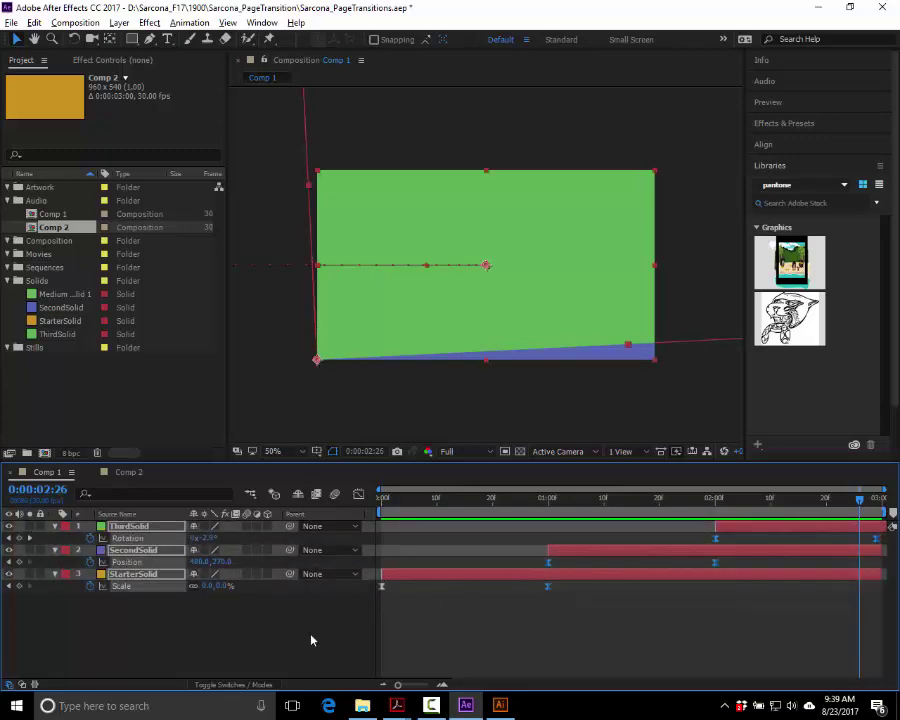
pyautogui.click(382, 589)
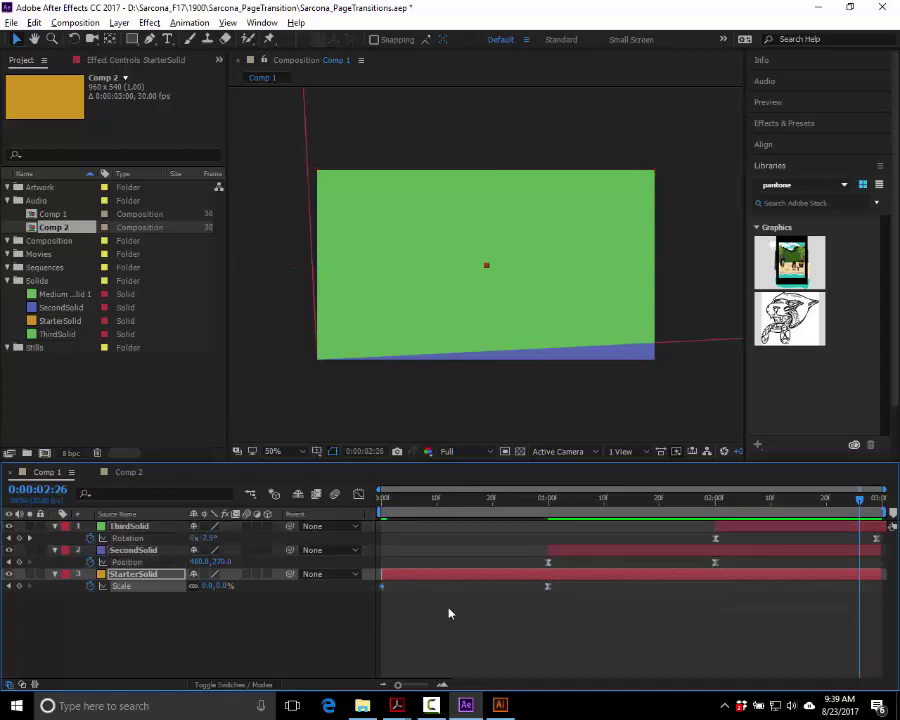
pyautogui.moveTo(465, 617); pyautogui.dragTo(815, 545)
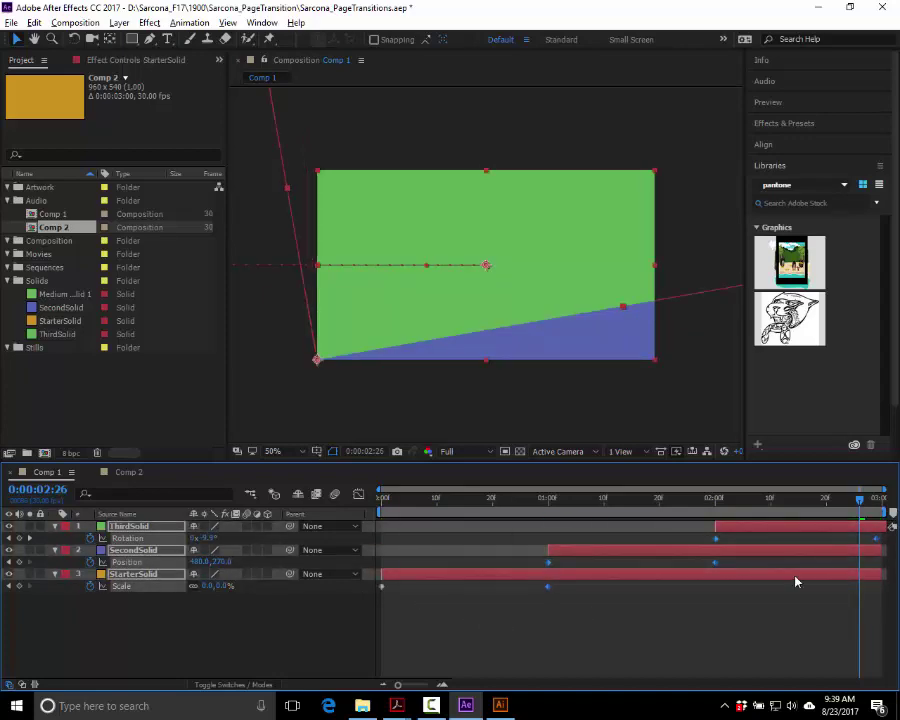
# - Preview Comp 1 from the first frame, and play Comp 2 to compare linear with eased motion
pyautogui.moveTo(442, 498); pyautogui.dragTo(316, 504)
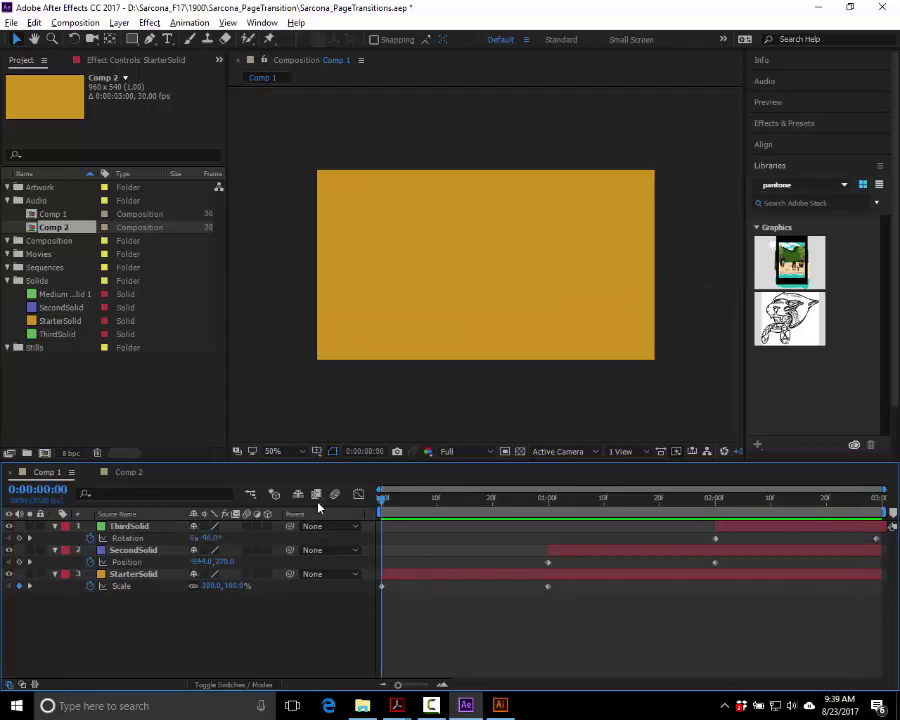
pyautogui.press('space')
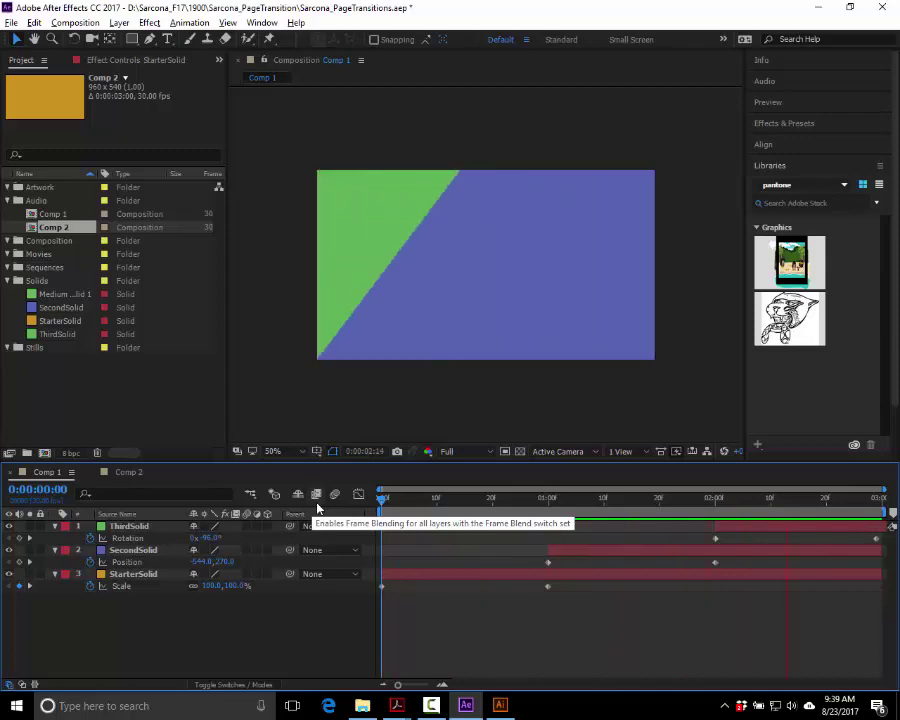
pyautogui.click(124, 474)
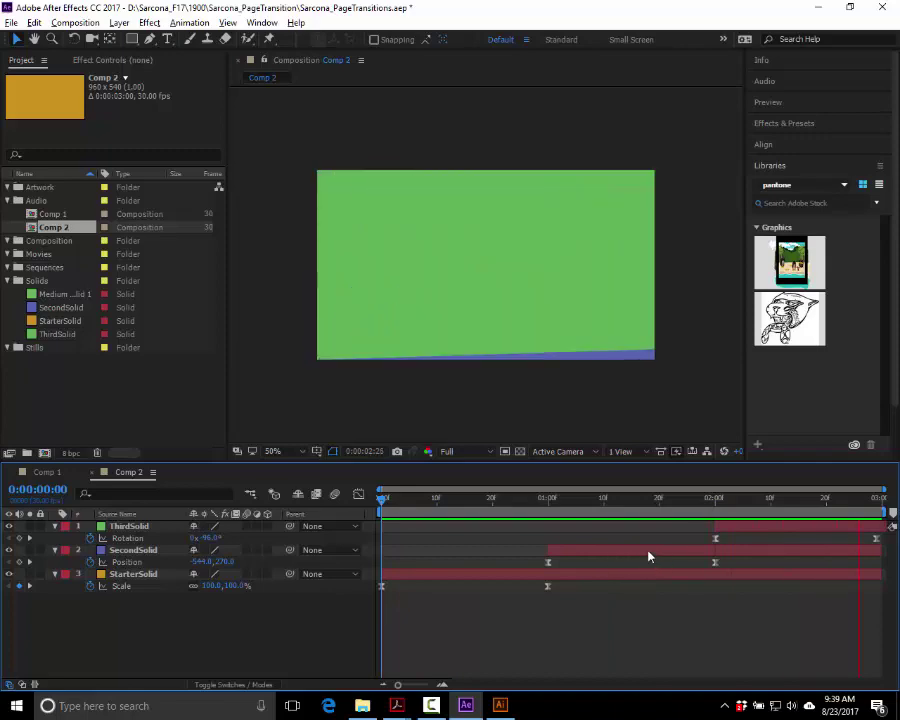
pyautogui.press('space')
# - Examine StarterSolid's Scale in the Graph Editor, first as a value graph and again as a speed graph
pyautogui.click(360, 496)
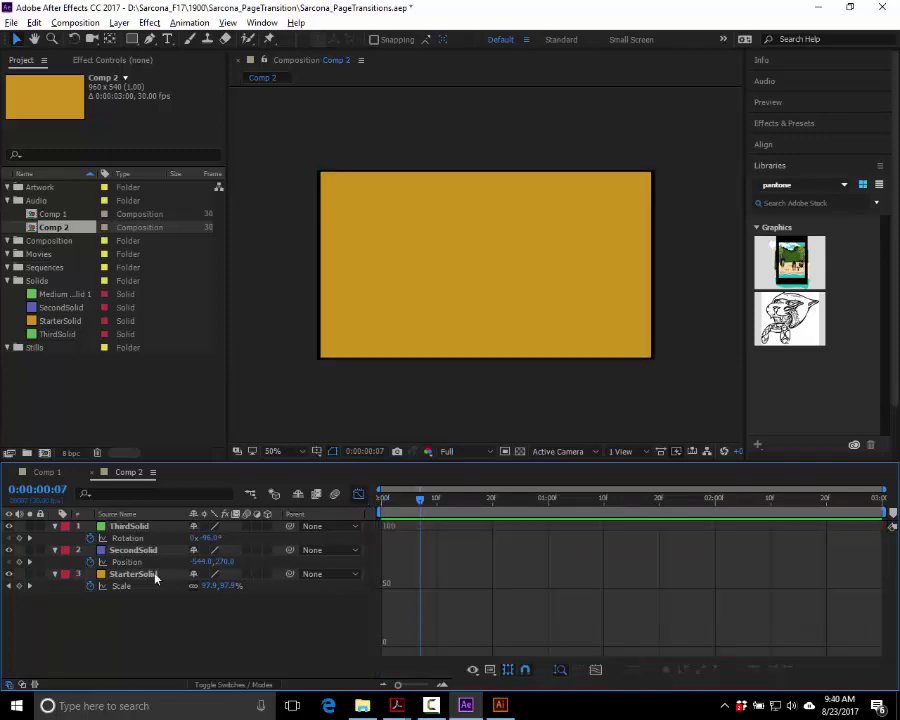
pyautogui.click(135, 586)
pyautogui.rightClick(442, 566)
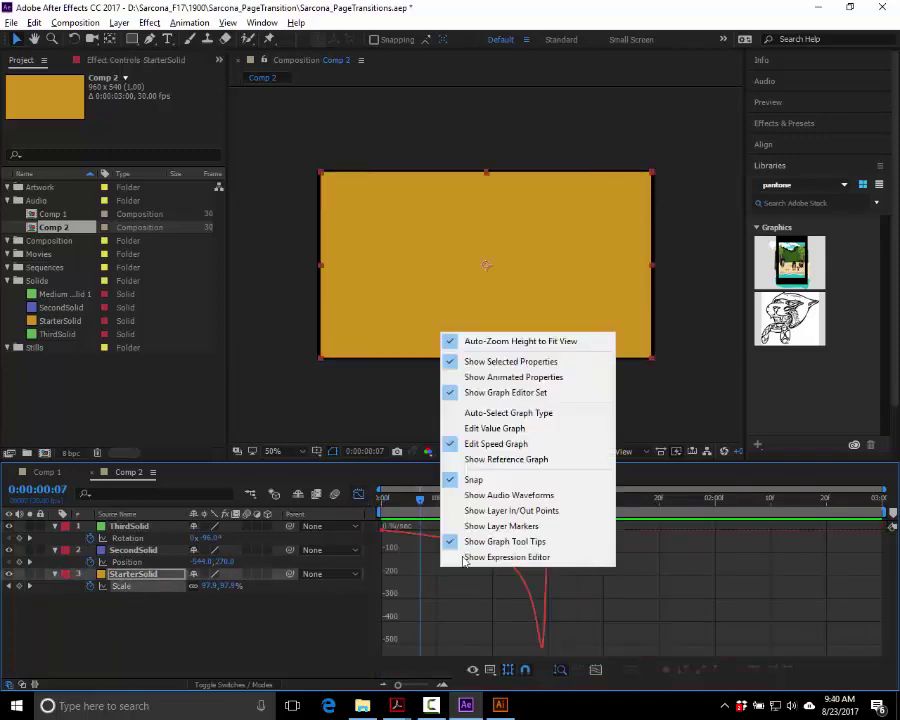
pyautogui.click(518, 436)
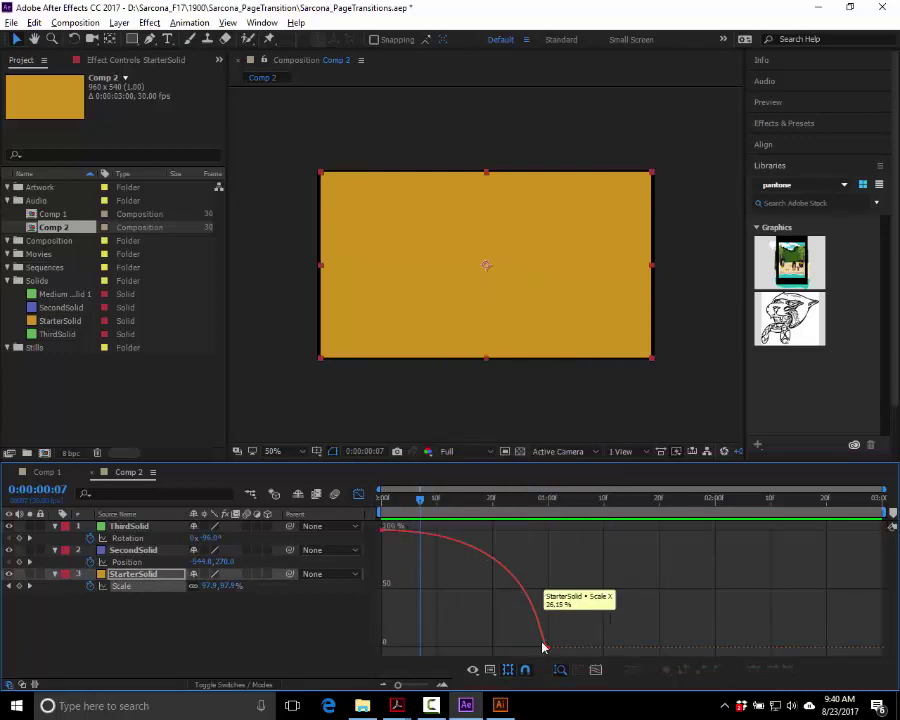
pyautogui.rightClick(544, 567)
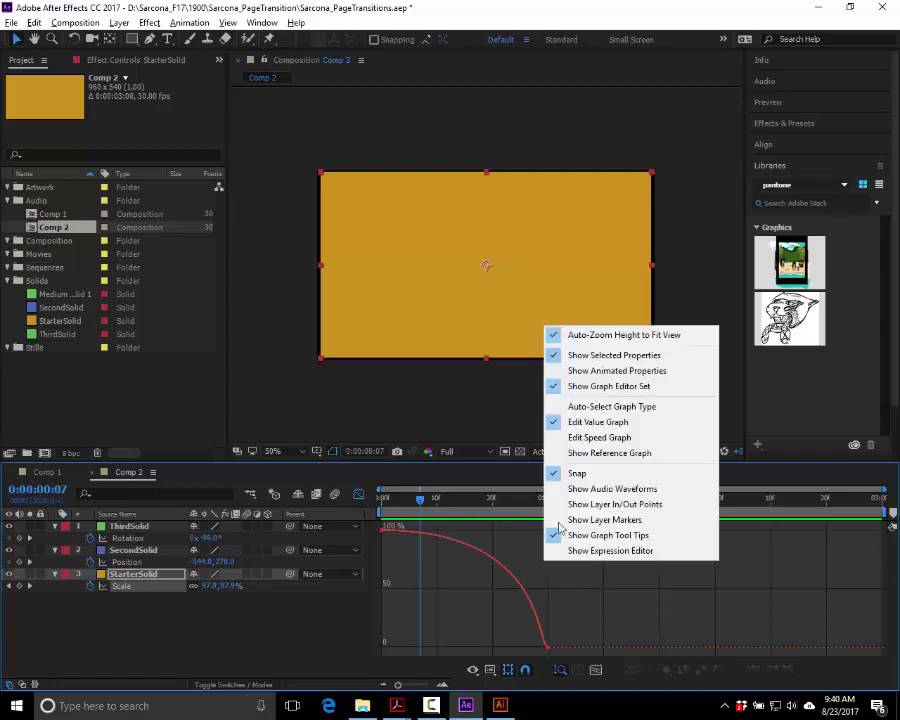
pyautogui.click(593, 440)
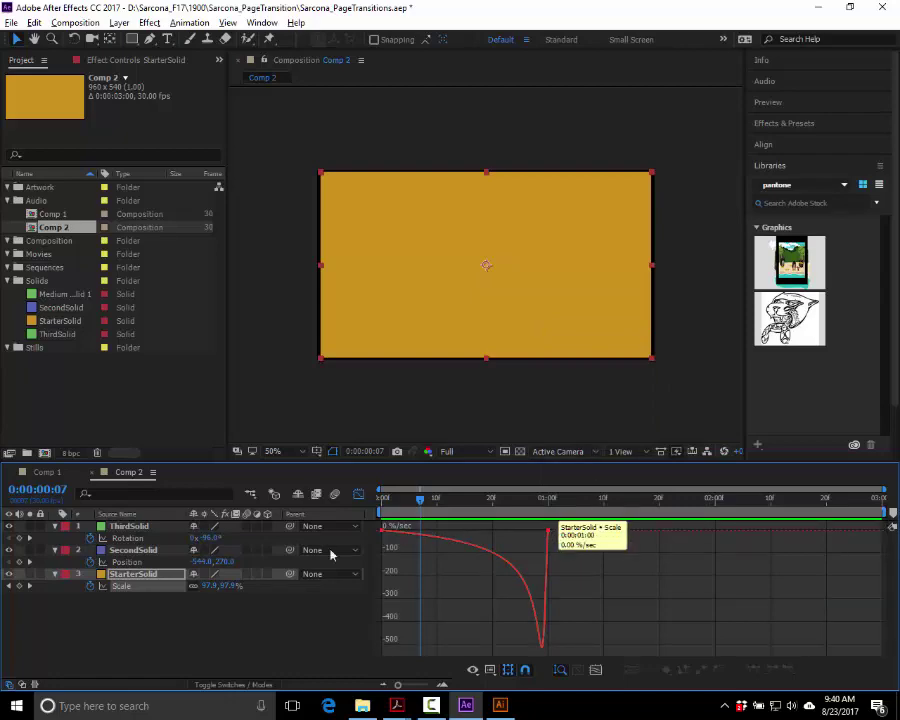
# - Sharpen SecondSolid's Position speed peak right before two seconds, adjust the ease into ThirdSolid's last Rotation keyframe, and hide the Graph Editor
pyautogui.click(150, 565)
pyautogui.moveTo(722, 630)
pyautogui.mouseDown()
pyautogui.moveTo(701, 652)
pyautogui.moveTo(688, 650)
pyautogui.moveTo(716, 649)
pyautogui.mouseUp()
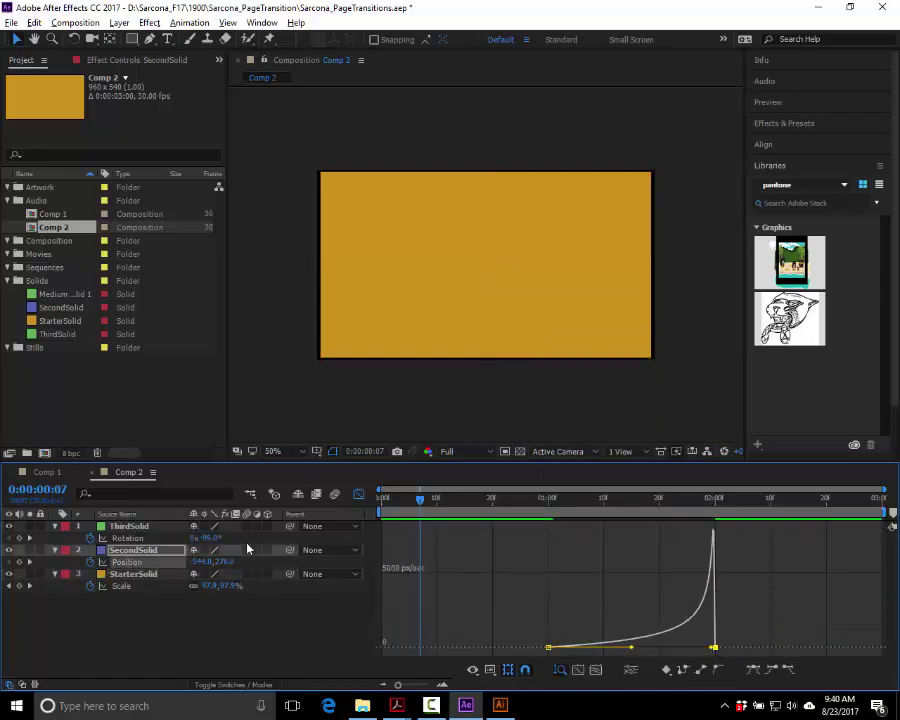
pyautogui.click(174, 541)
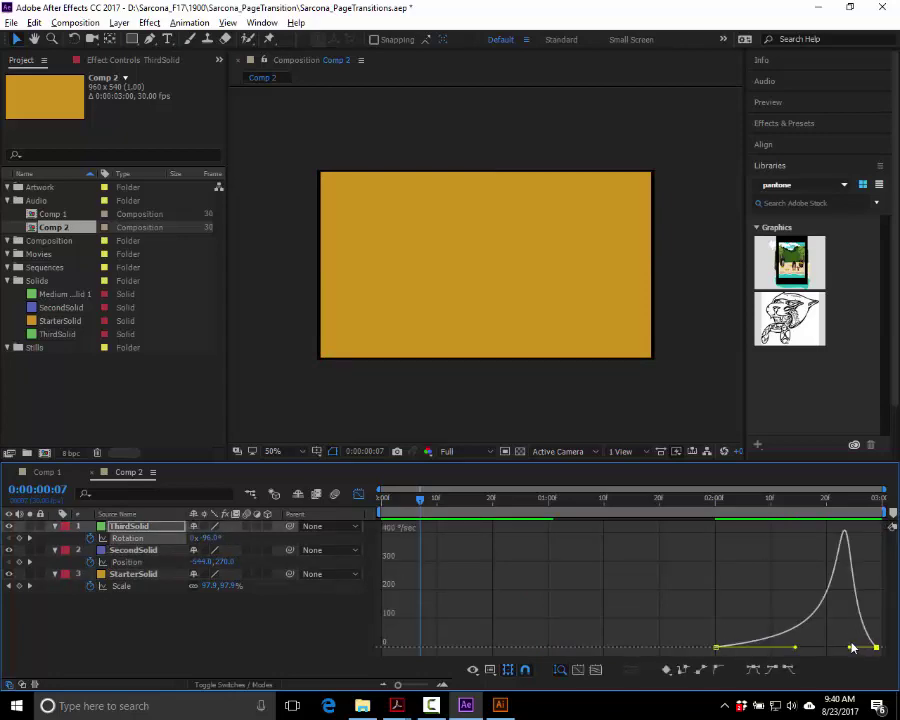
pyautogui.moveTo(851, 649)
pyautogui.mouseDown()
pyautogui.moveTo(874, 646)
pyautogui.moveTo(843, 654)
pyautogui.mouseUp()
pyautogui.click(358, 494)
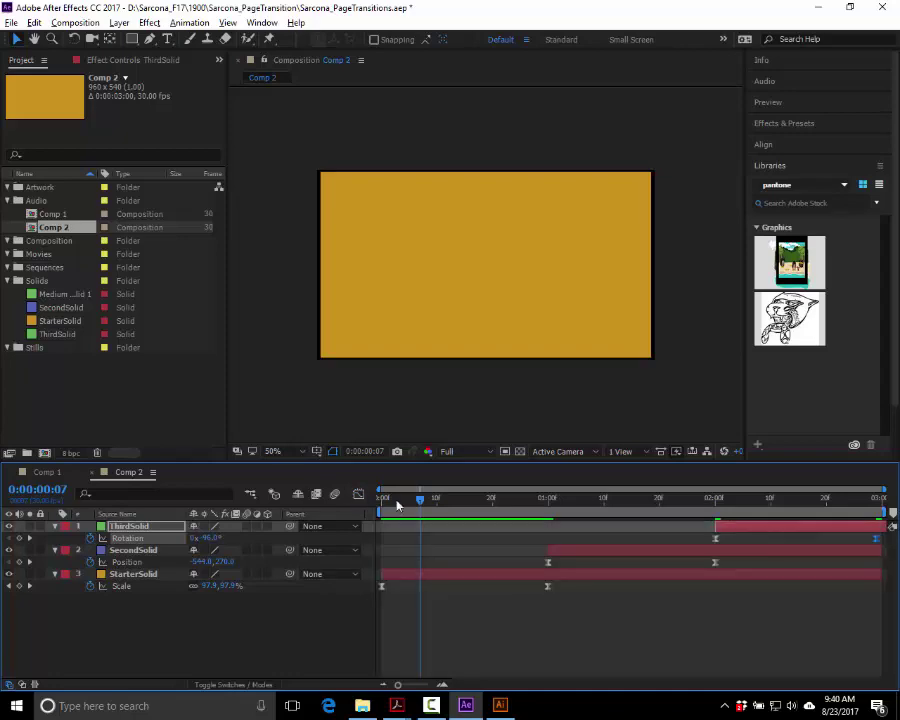
pyautogui.press('Home')
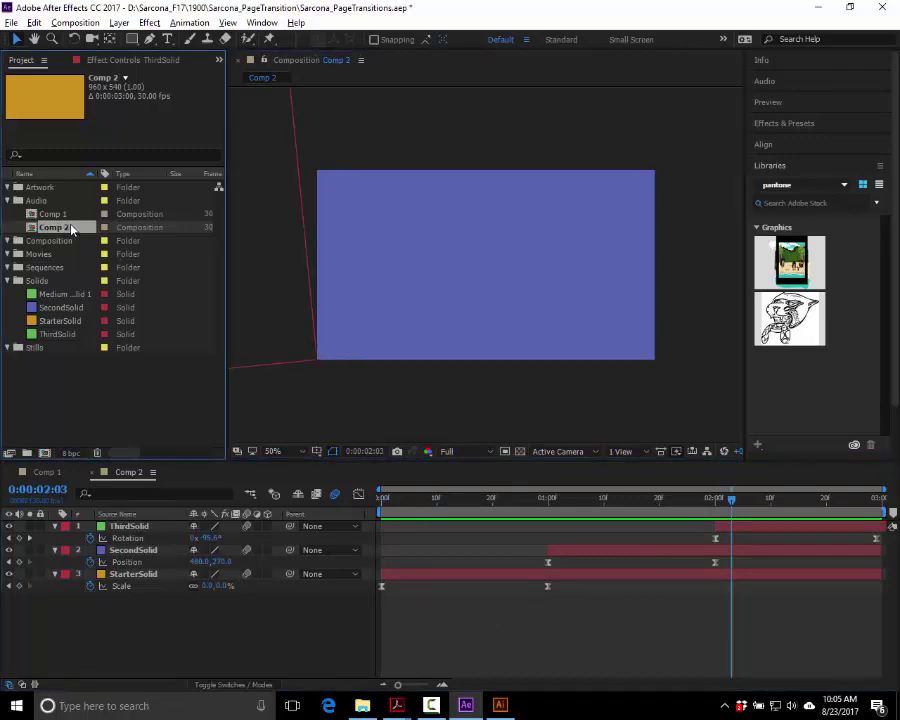
# - Delete Comp 2 from the project and collapse the Solids folder
pyautogui.press('Delete')
pyautogui.press('Return')
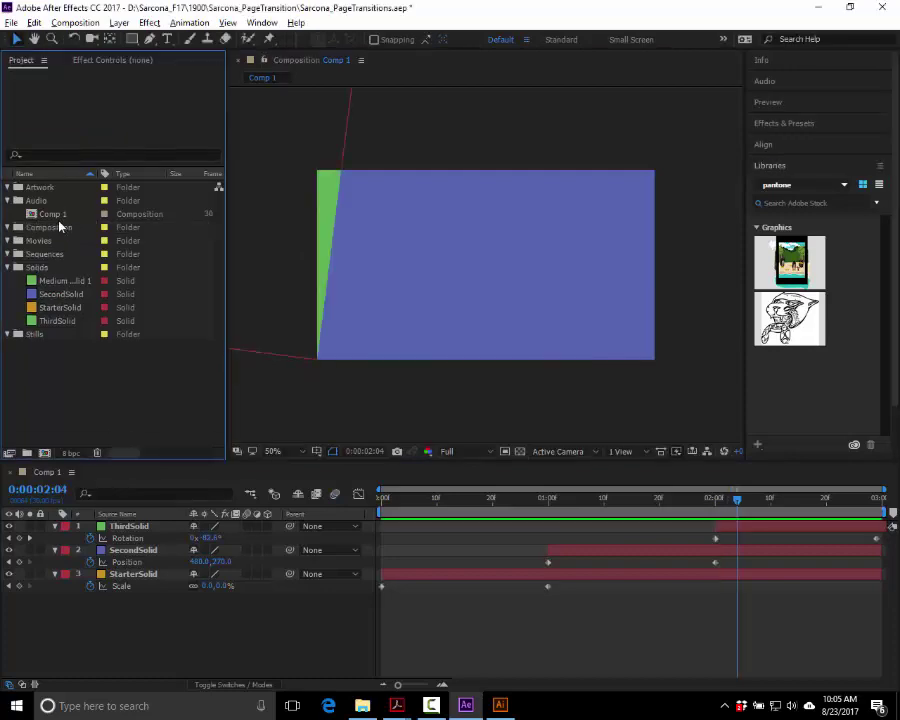
pyautogui.click(8, 270)
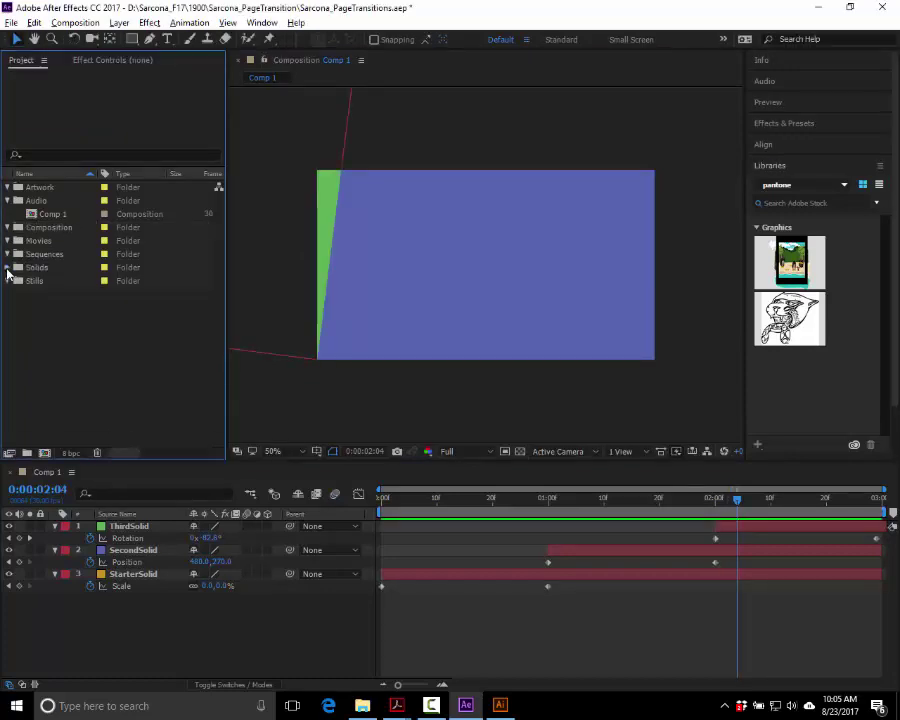
# - Move Comp 1 from the Audio folder into the Composition folder and rename it FirstGoAtAnimating
pyautogui.click(30, 218)
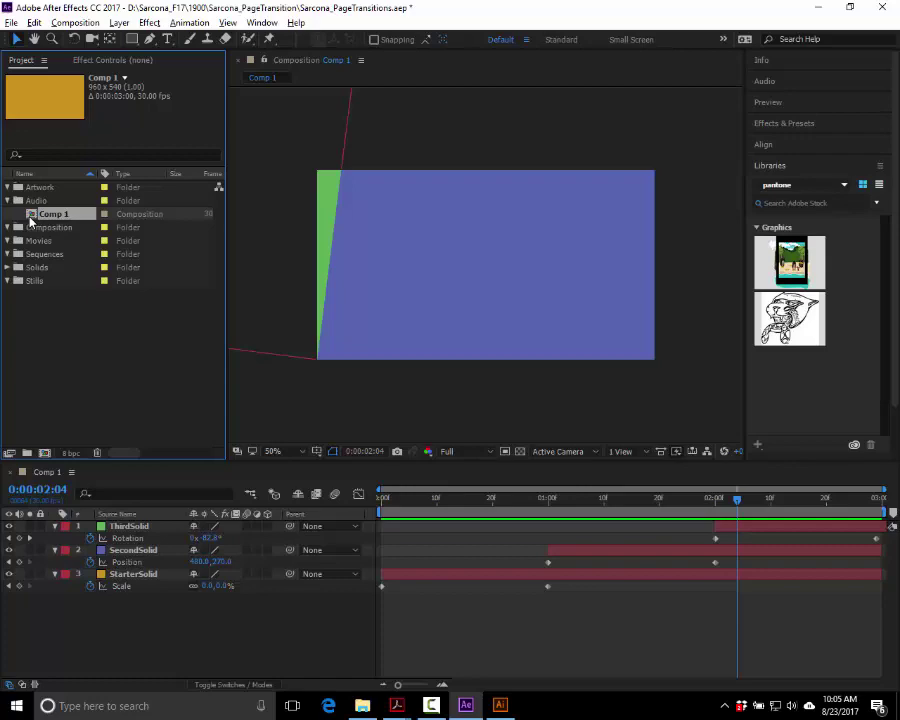
pyautogui.moveTo(30, 220); pyautogui.dragTo(47, 232)
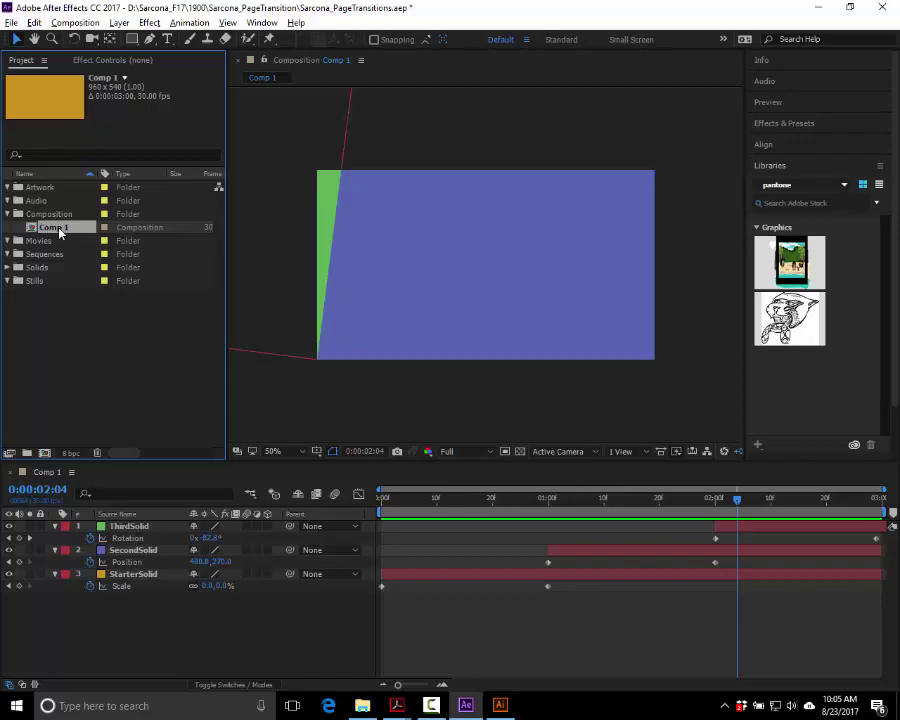
pyautogui.rightClick(60, 231)
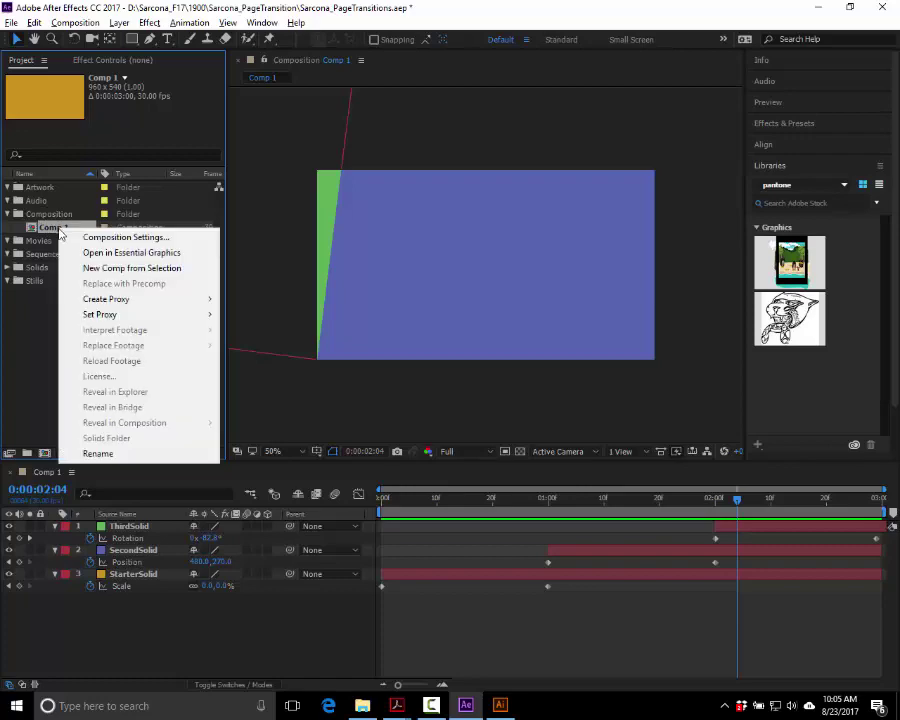
pyautogui.click(113, 455)
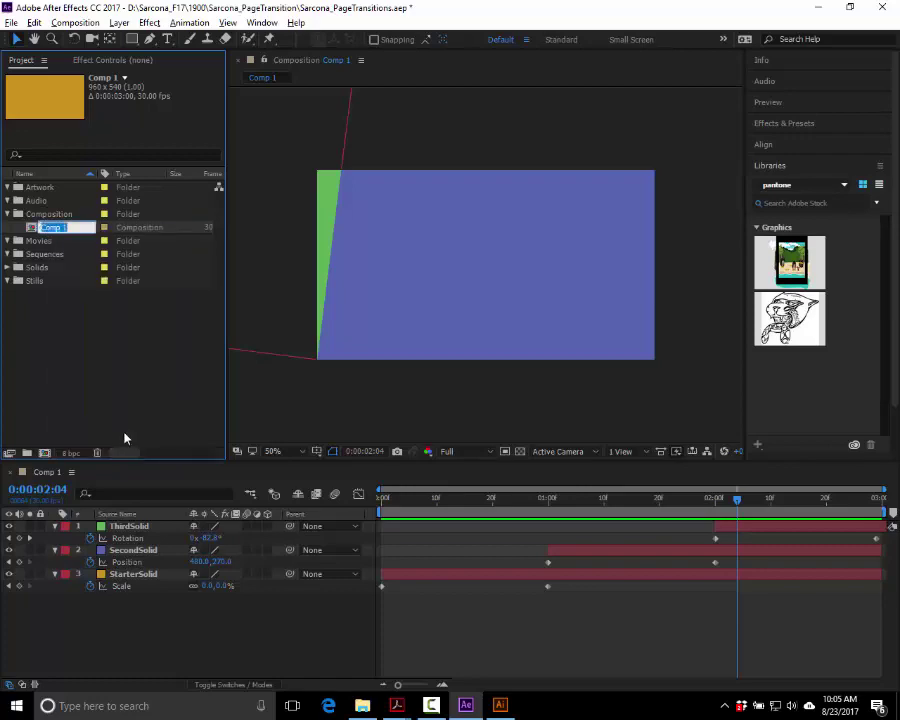
pyautogui.write('FirstGoAnt')
pyautogui.write('imating')
pyautogui.press('Return')
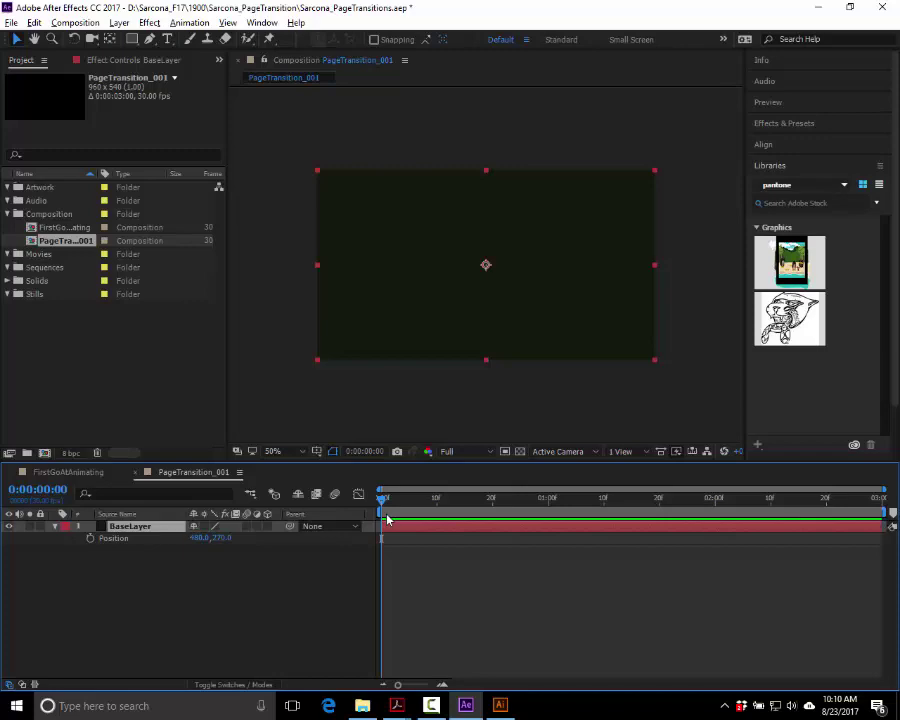
# - Keyframe BaseLayer's Position at frame 10, and at frame 0 place the layer straight above the frame at 480, -310
pyautogui.moveTo(382, 502); pyautogui.dragTo(438, 513)
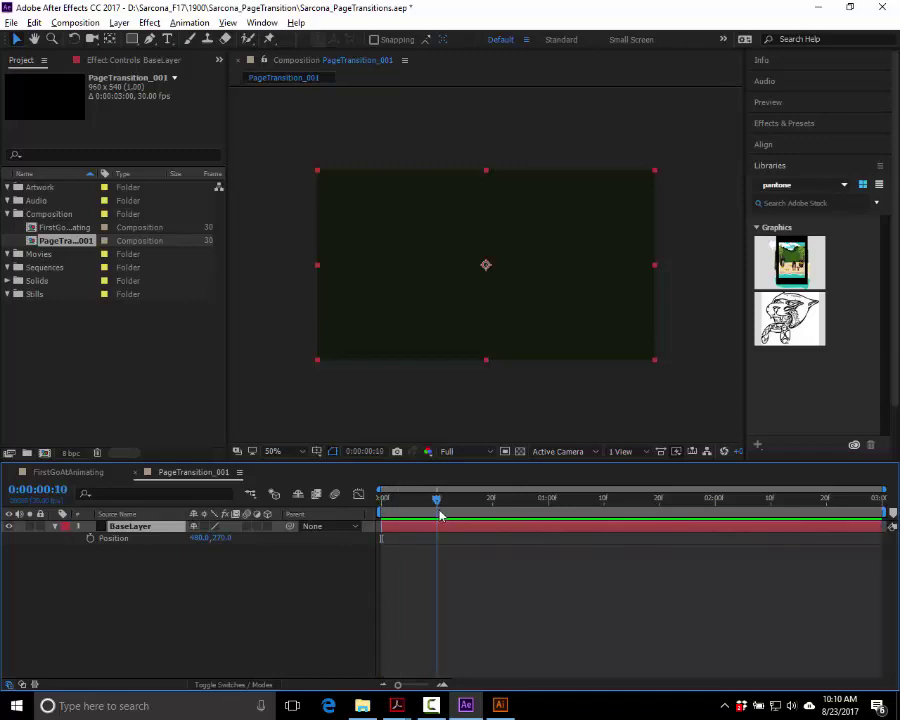
pyautogui.click(90, 538)
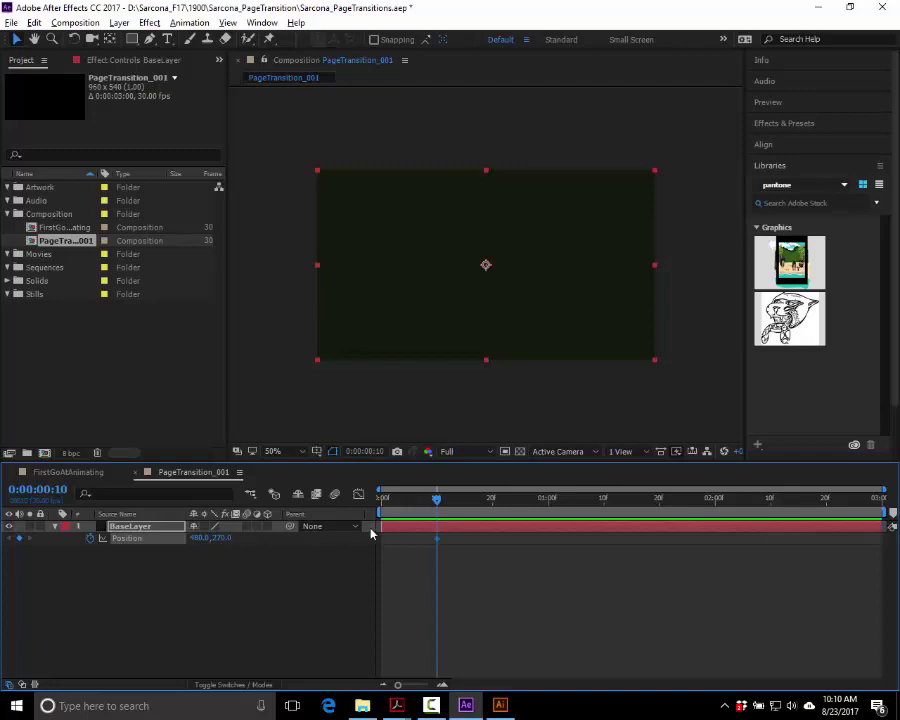
pyautogui.moveTo(430, 500); pyautogui.dragTo(372, 503)
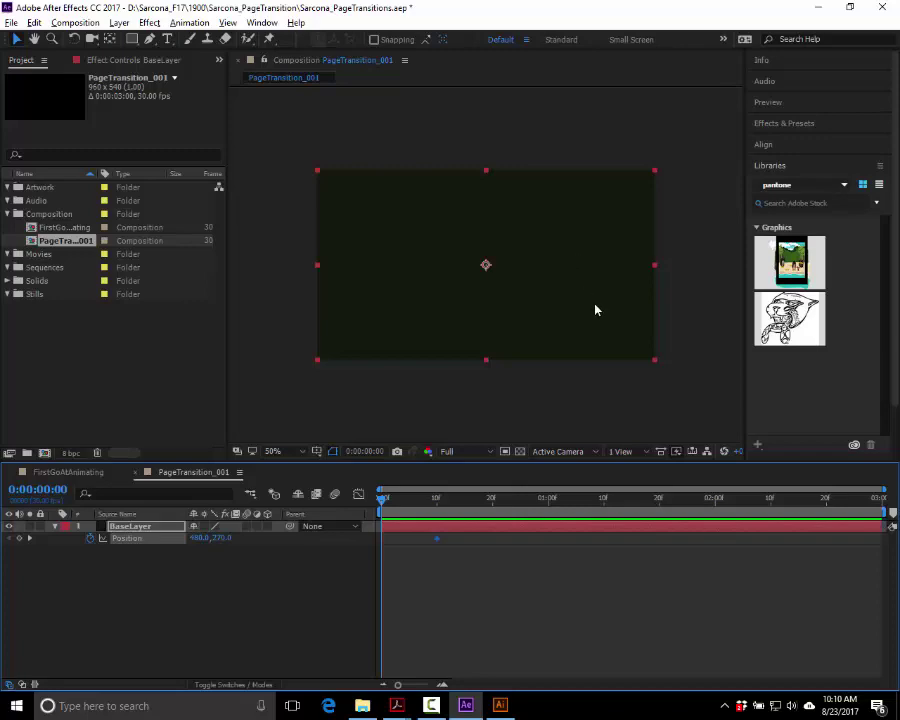
pyautogui.moveTo(583, 297); pyautogui.dragTo(430, 196)
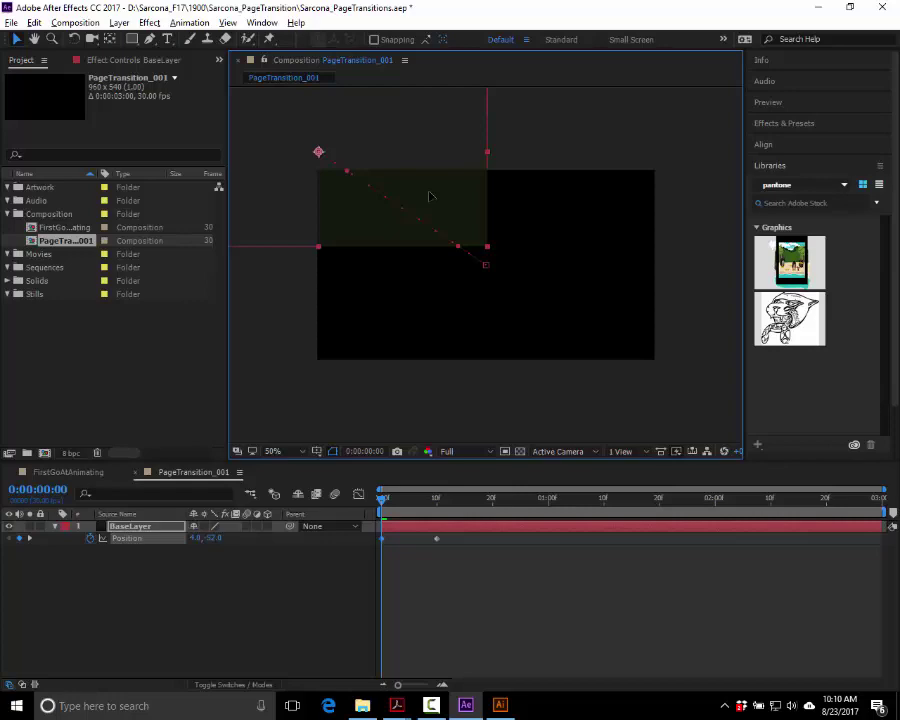
pyautogui.moveTo(430, 196); pyautogui.dragTo(589, 104)
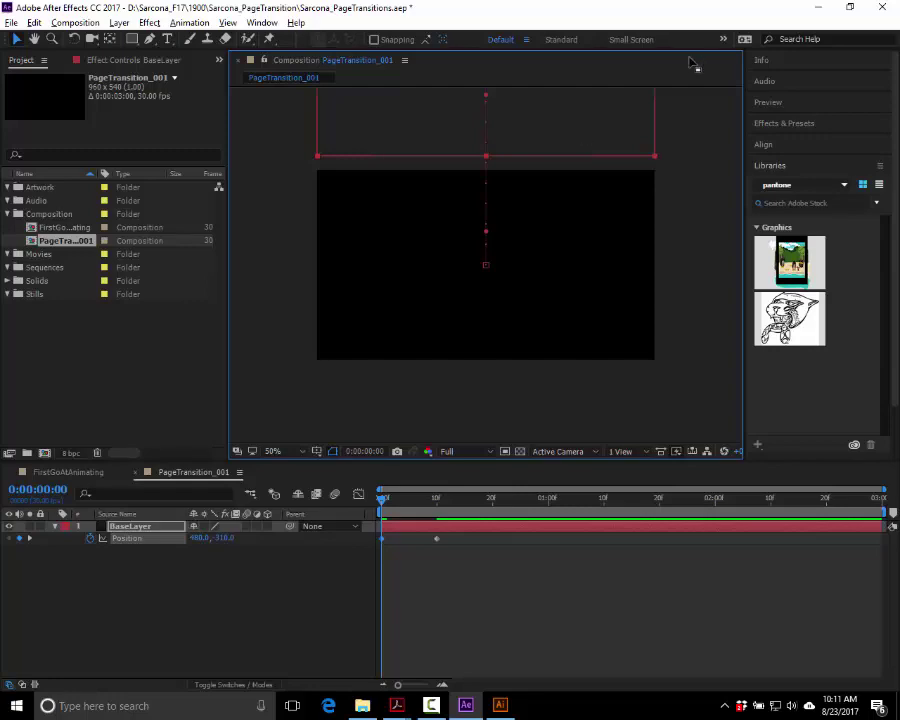
# - Preview BaseLayer's slide from above the frame into the PageTransition_001 composition
pyautogui.scroll(-5, 591, 253)
pyautogui.scroll(3, 572, 266)
pyautogui.scroll(-2, 572, 266)
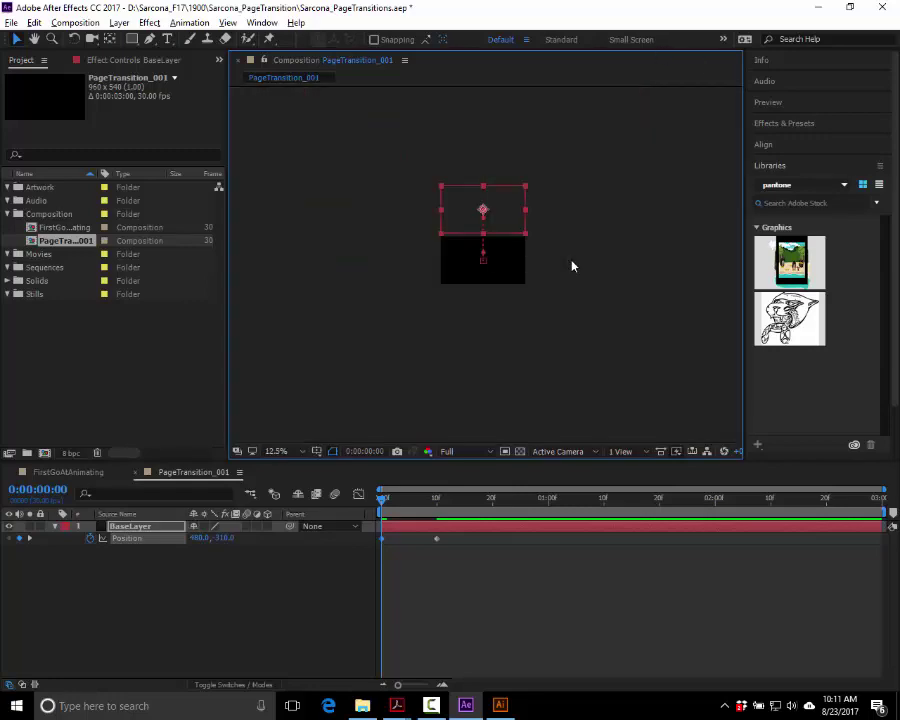
pyautogui.scroll(3, 572, 266)
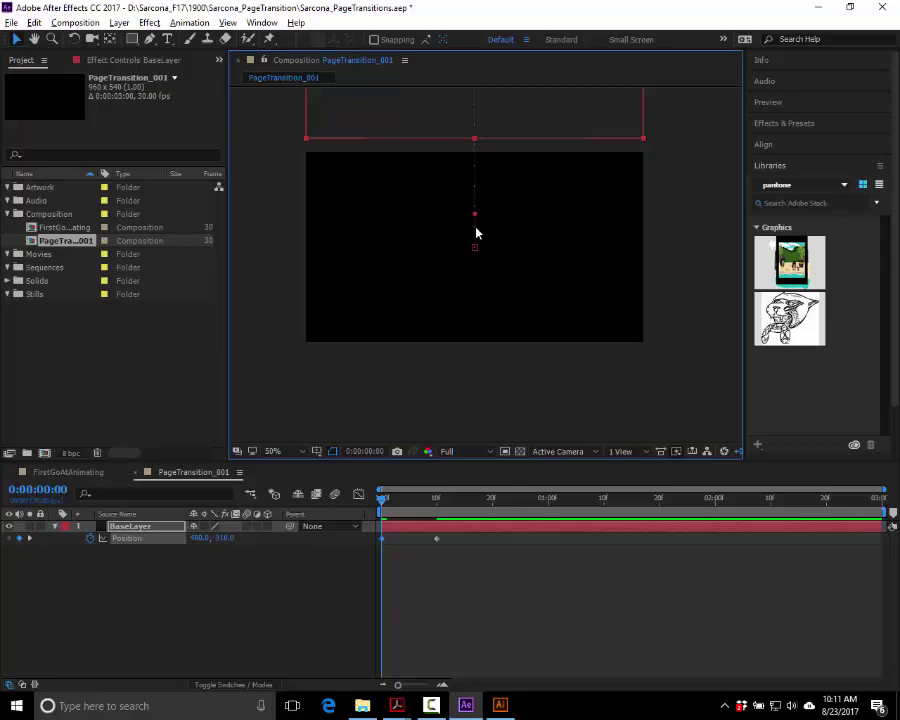
pyautogui.press('space')
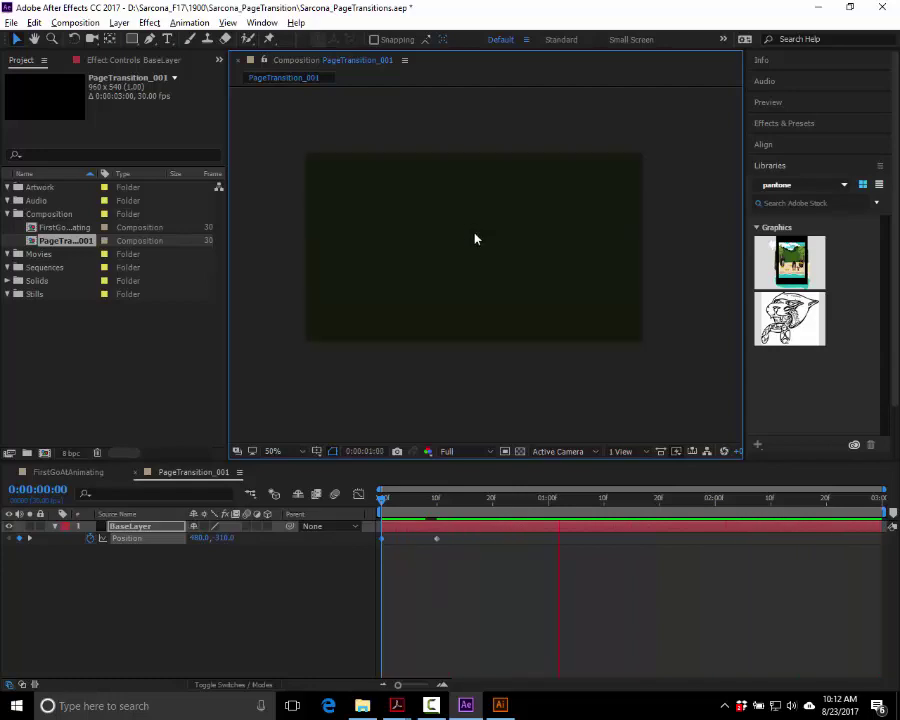
pyautogui.press('space')
pyautogui.press('space')
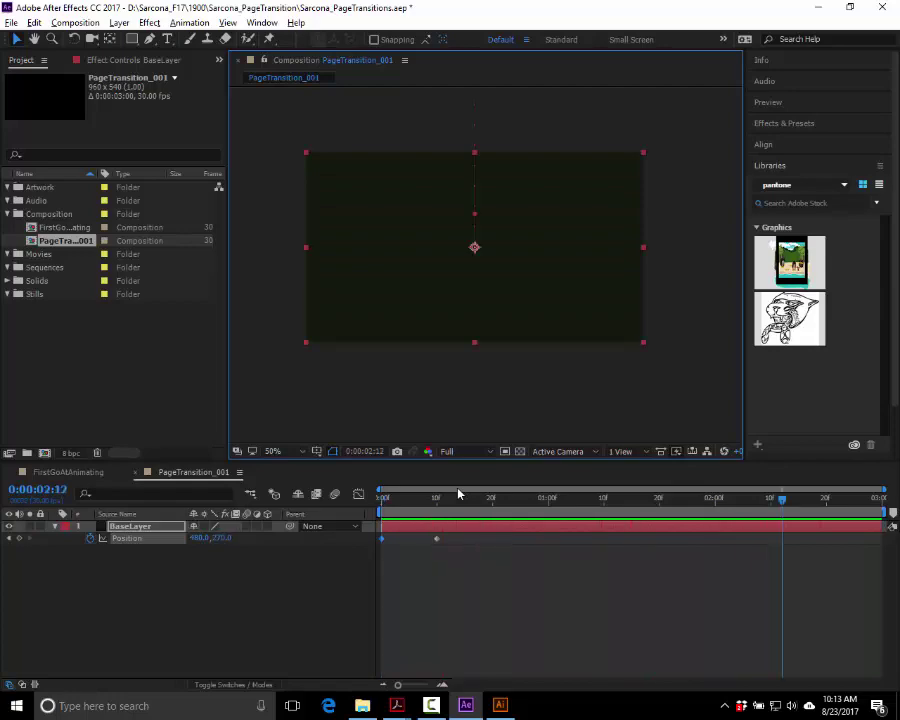
# - End the work area at frame 25 and preview the shortened range
pyautogui.click(519, 508)
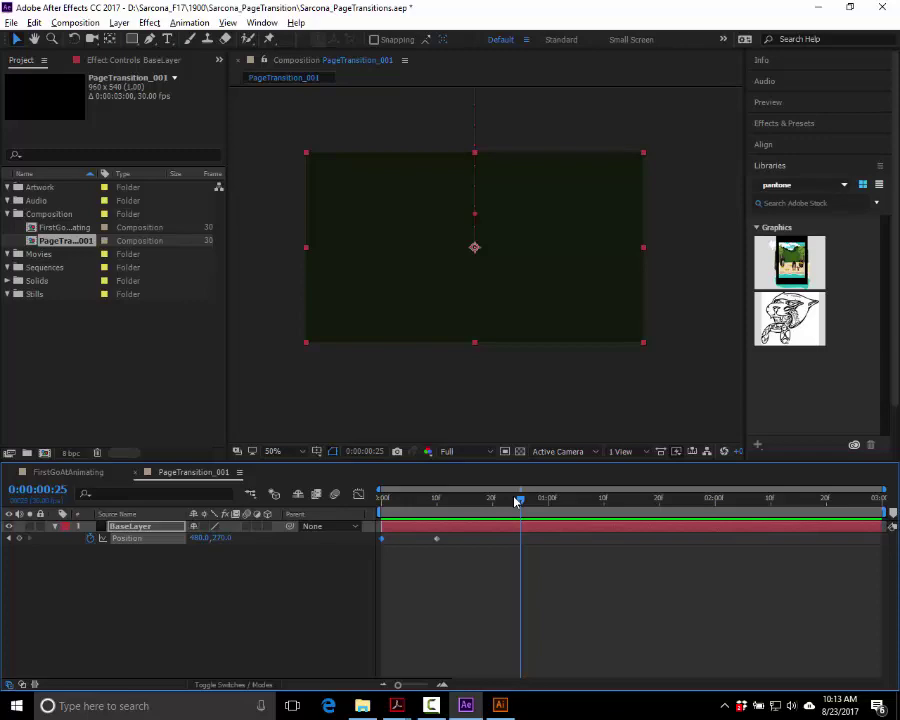
pyautogui.press('n')
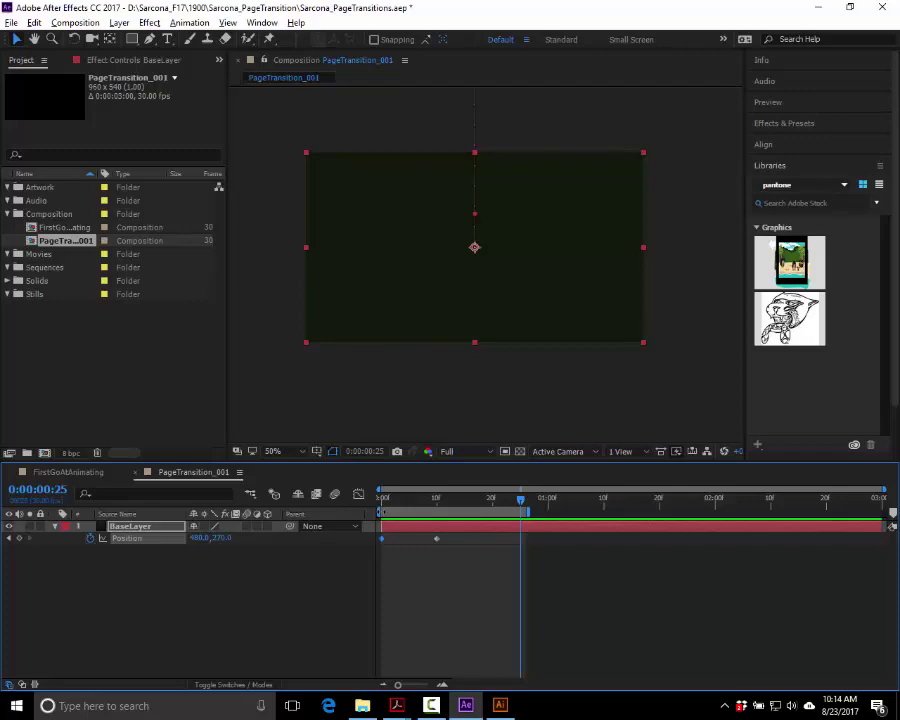
pyautogui.press('space')
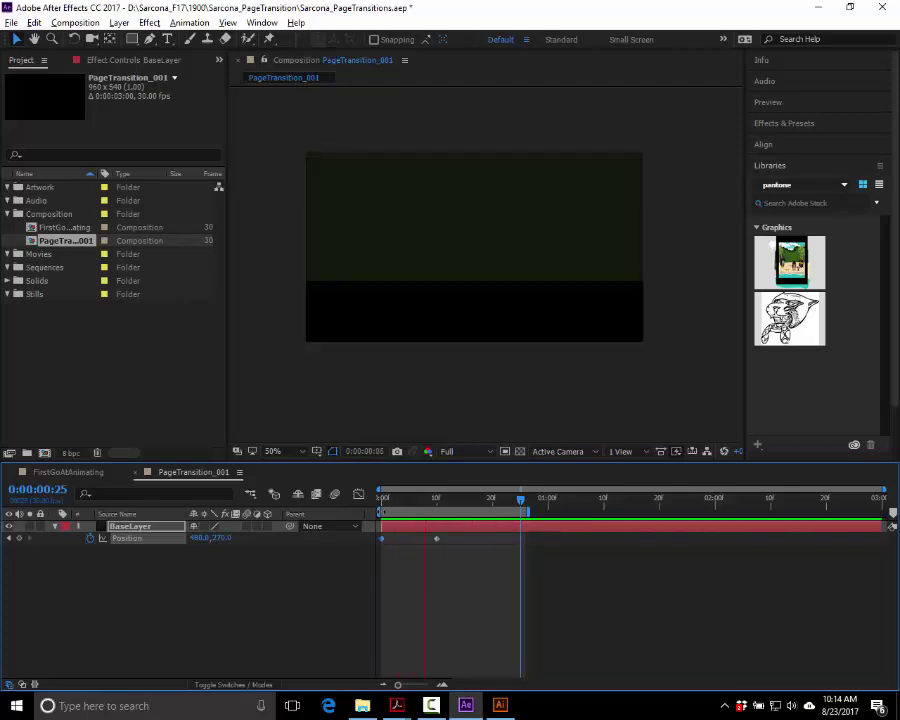
pyautogui.press('space')
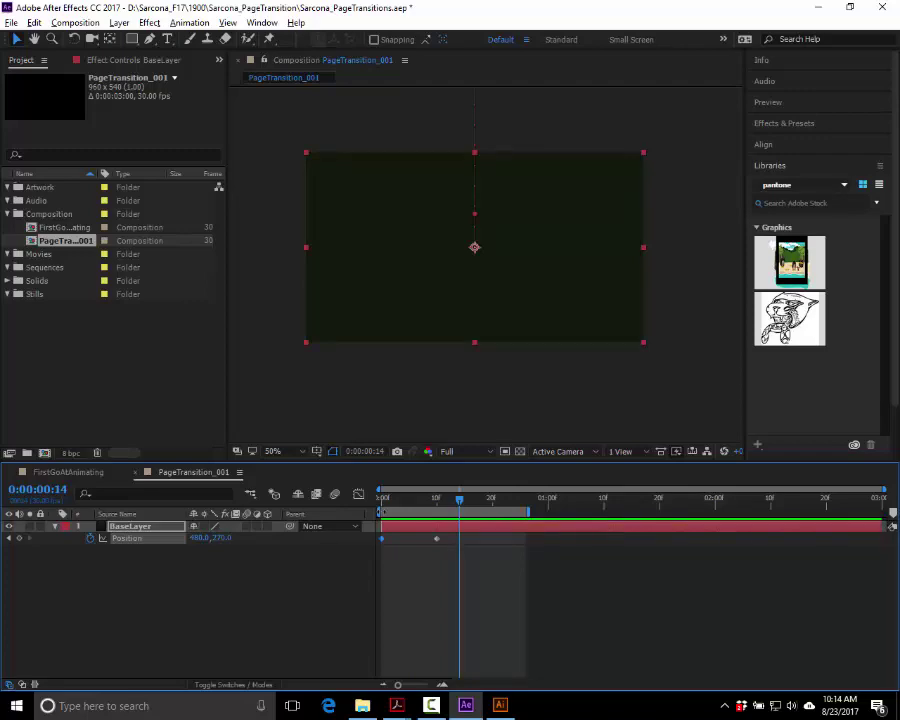
# - Change the BaseLayer solid's color to a medium green in its solid settings
pyautogui.click(120, 23)
pyautogui.click(110, 48)
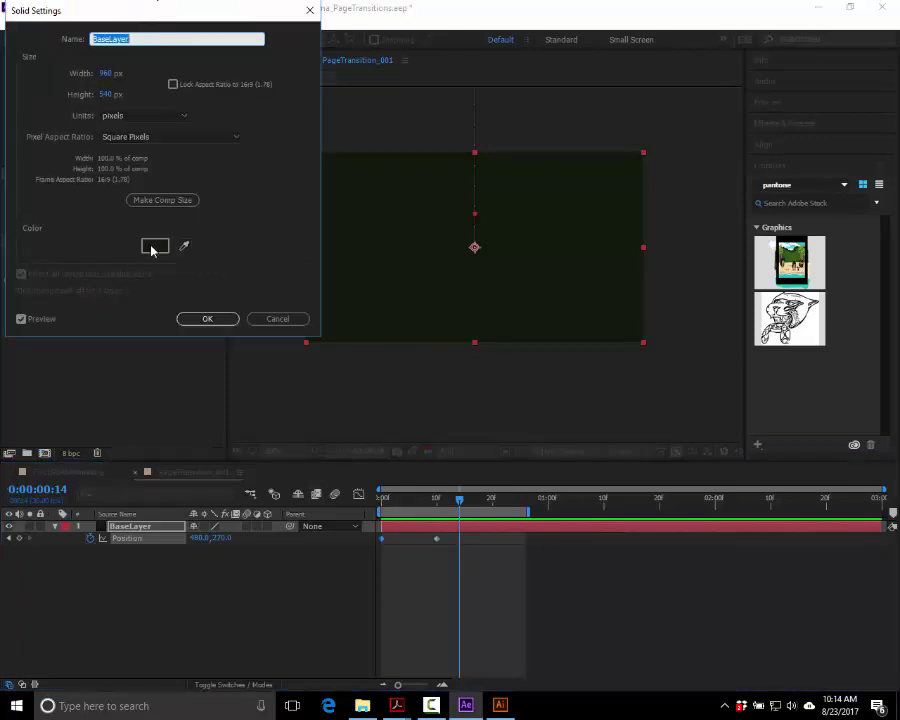
pyautogui.click(150, 246)
pyautogui.click(127, 115)
pyautogui.press('Return')
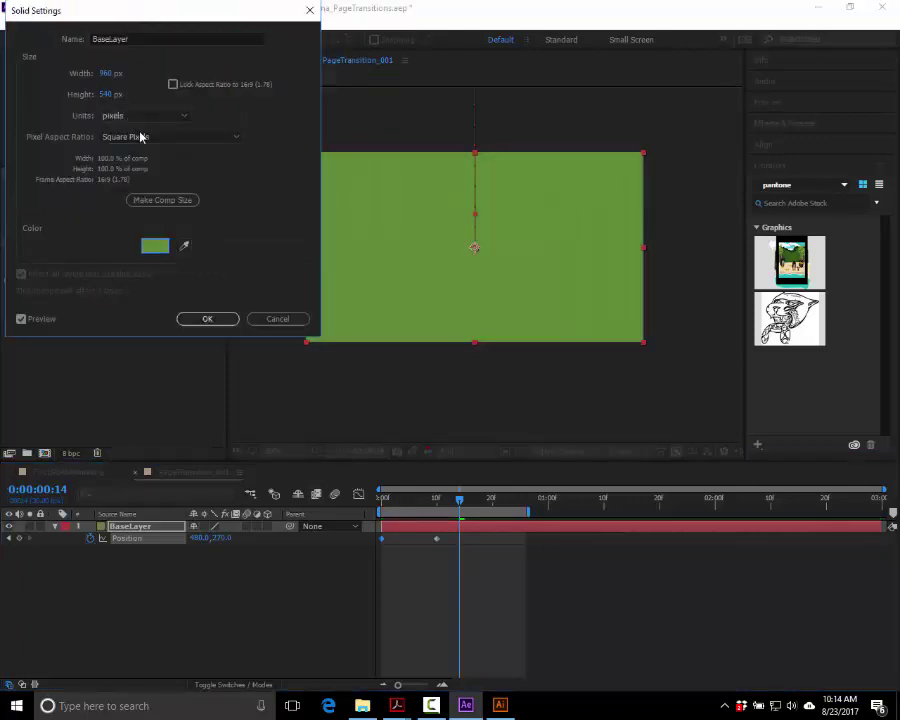
pyautogui.press('Return')
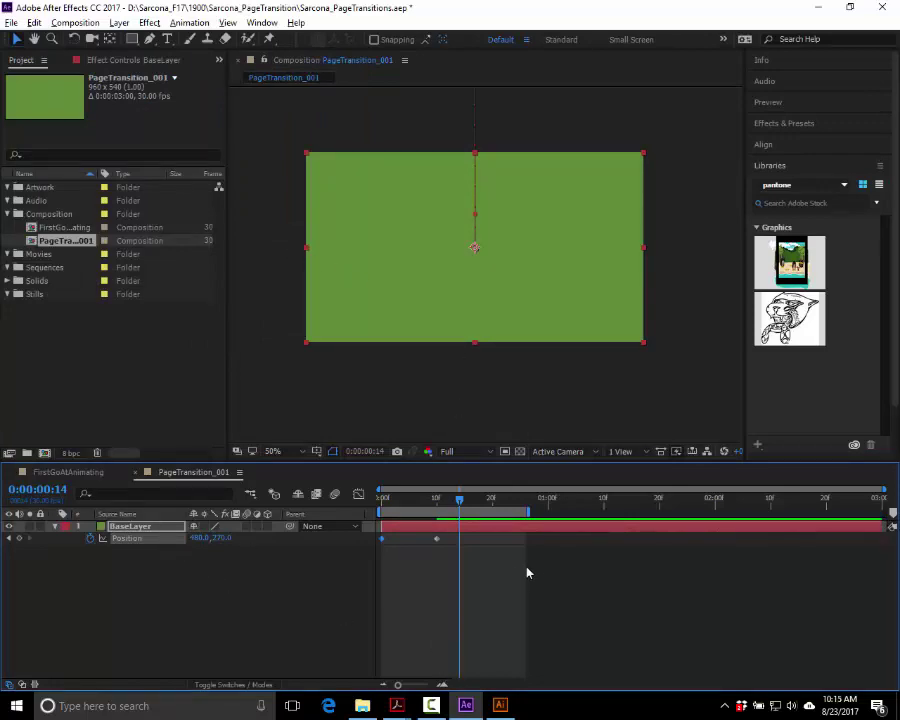
# - Apply Easy Ease to both of BaseLayer's Position keyframes
pyautogui.moveTo(497, 565); pyautogui.dragTo(390, 540)
pyautogui.click(445, 575)
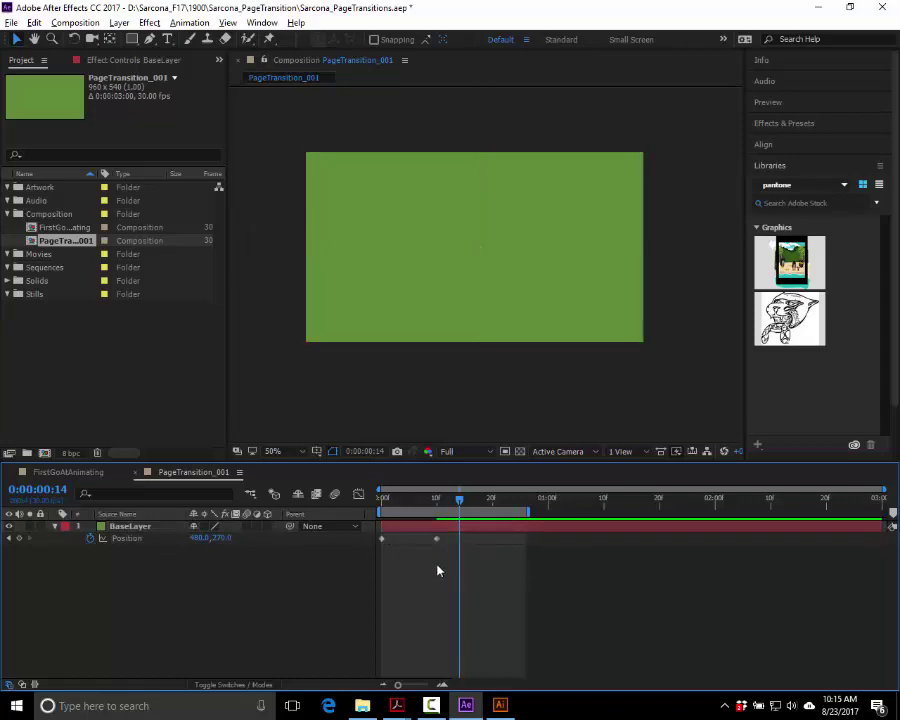
pyautogui.moveTo(486, 585); pyautogui.dragTo(368, 539)
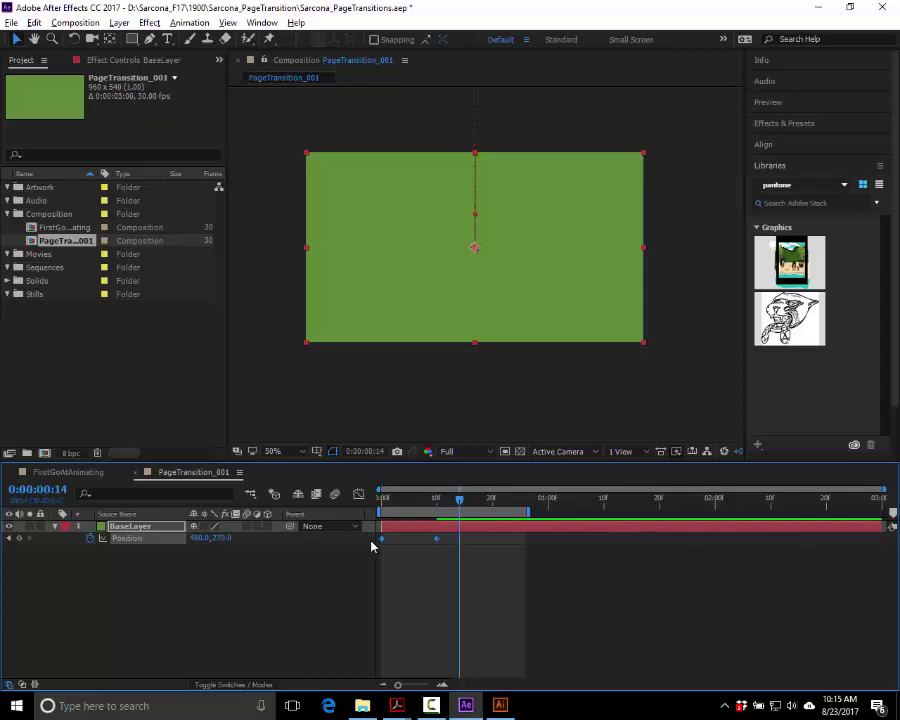
pyautogui.rightClick(439, 544)
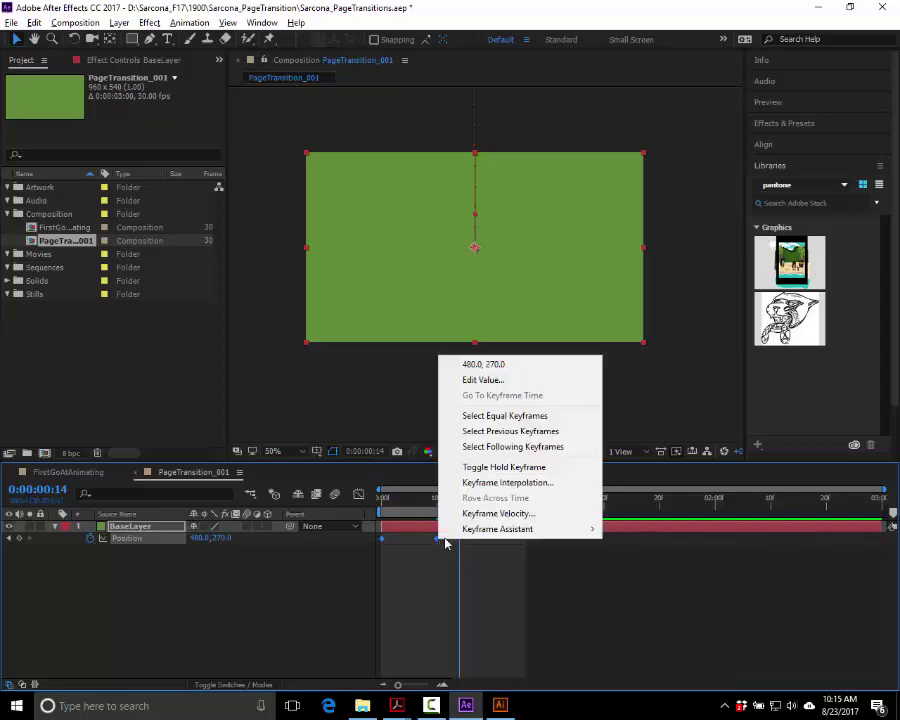
pyautogui.moveTo(574, 540)
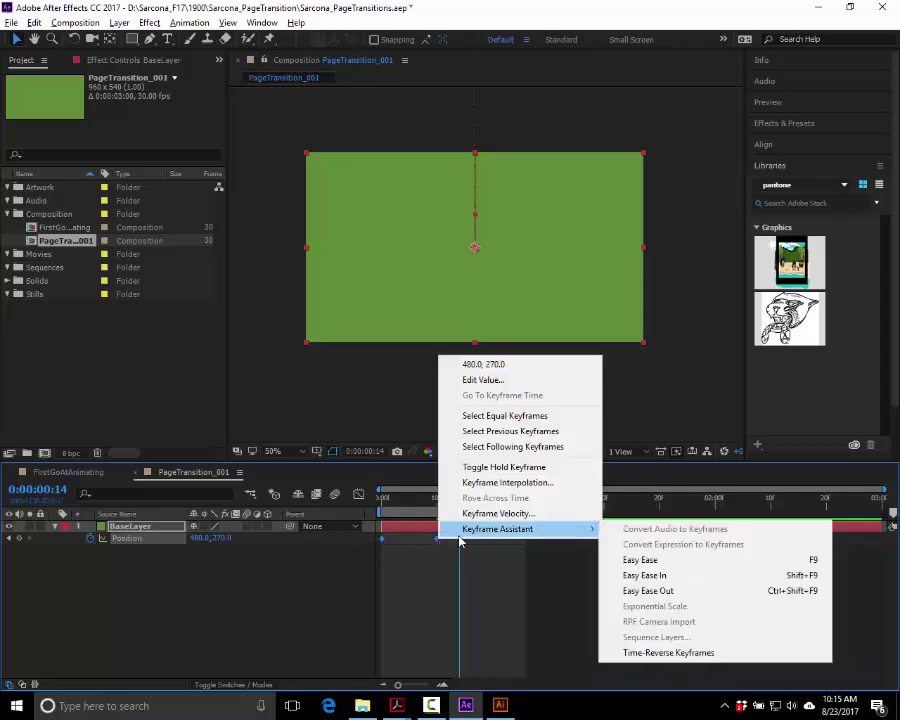
pyautogui.click(640, 560)
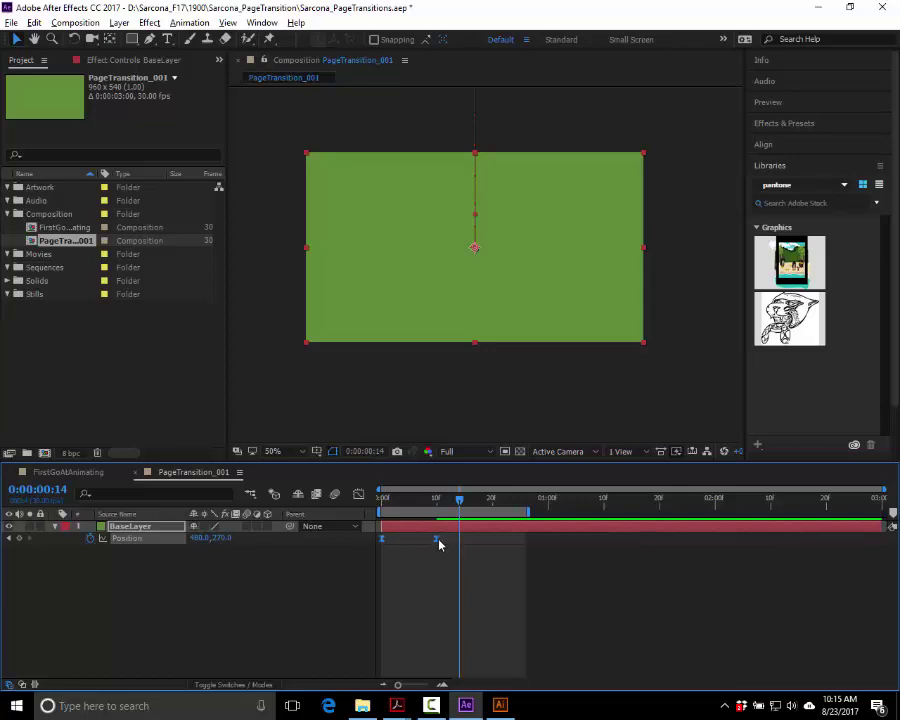
# - Check the Keyframe Assistant easing options on the frame 10 keyframe and preview the eased slide
pyautogui.rightClick(493, 549)
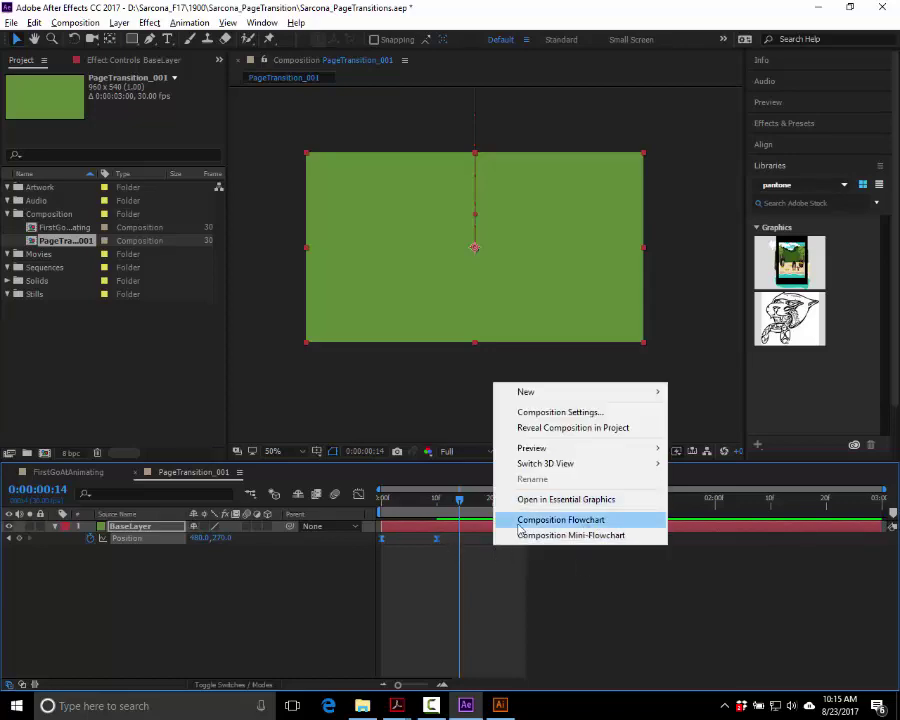
pyautogui.rightClick(435, 539)
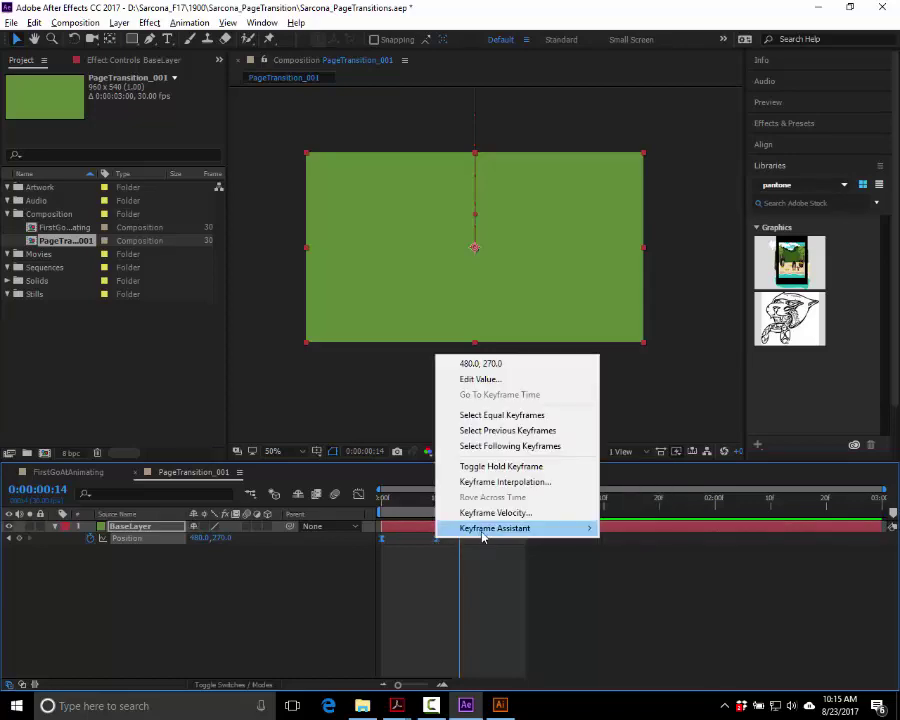
pyautogui.moveTo(488, 538)
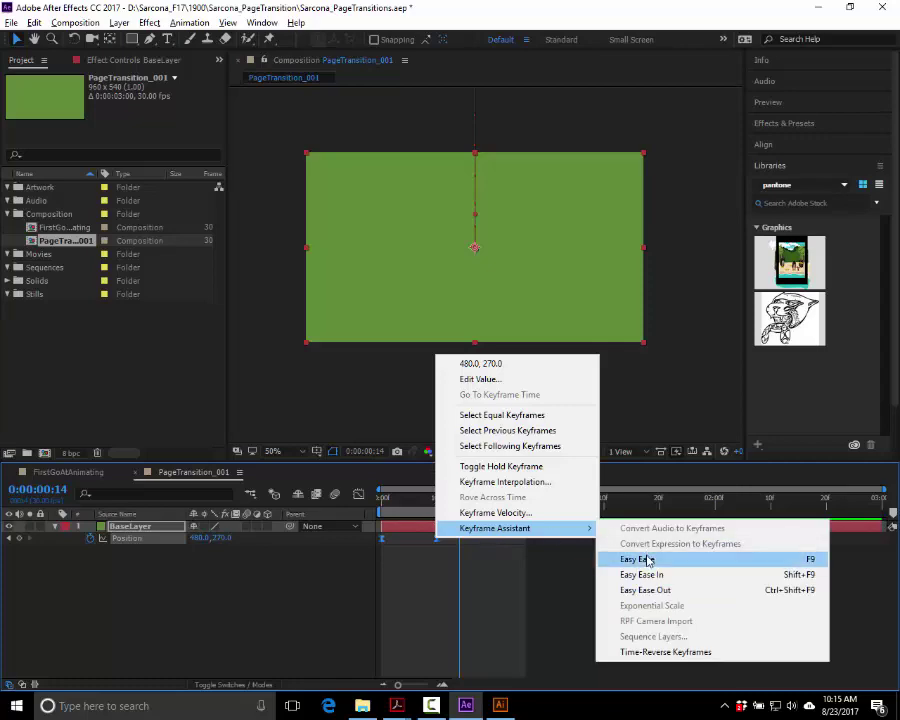
pyautogui.click(422, 587)
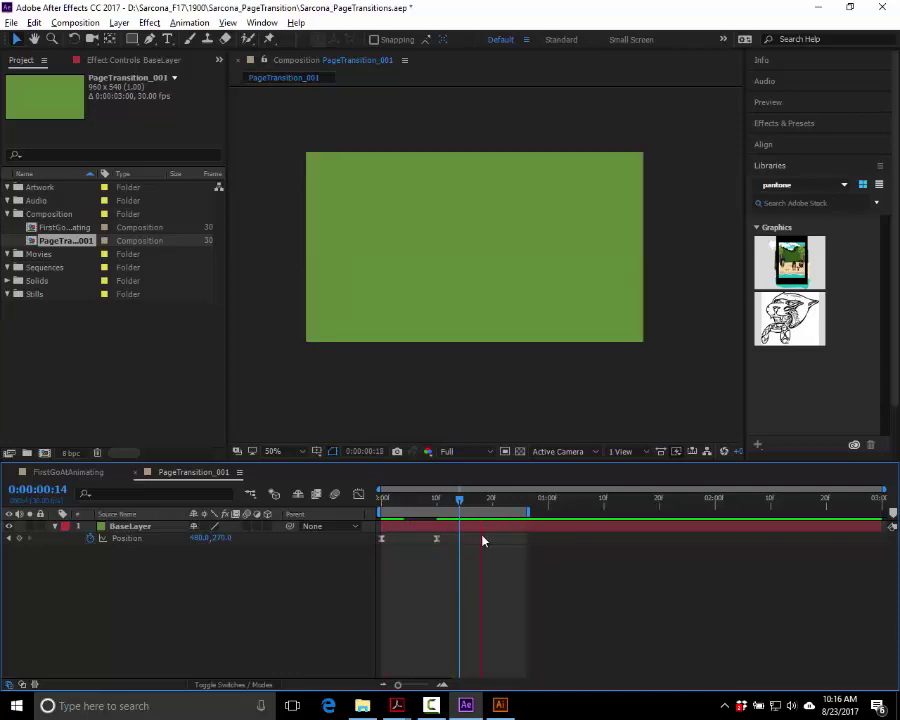
pyautogui.press('space')
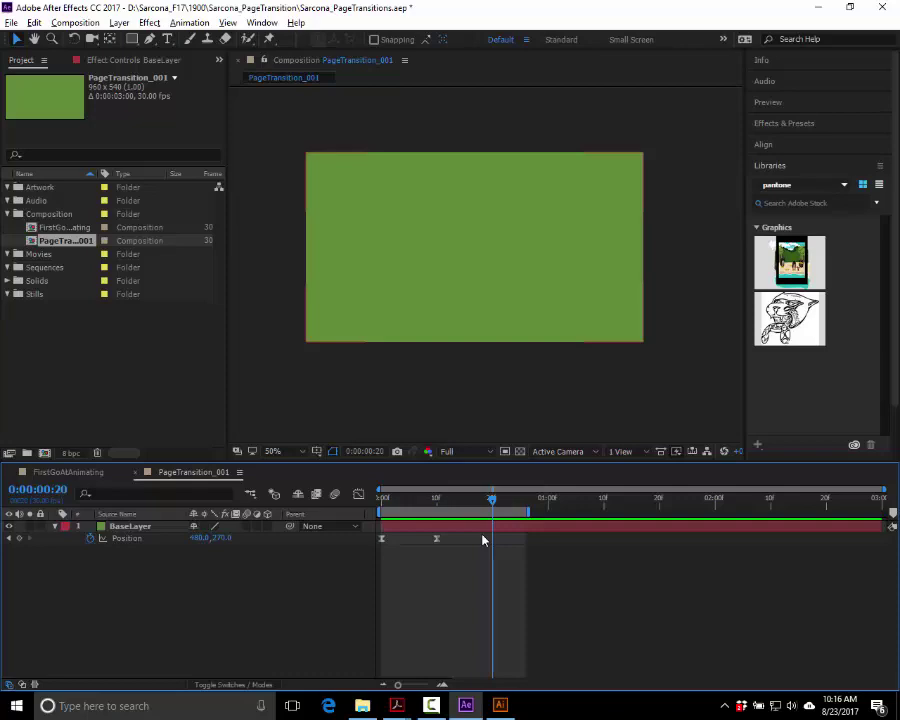
# - Show BaseLayer's Position in the Graph Editor and compare its value graph with its speed graph
pyautogui.click(128, 541)
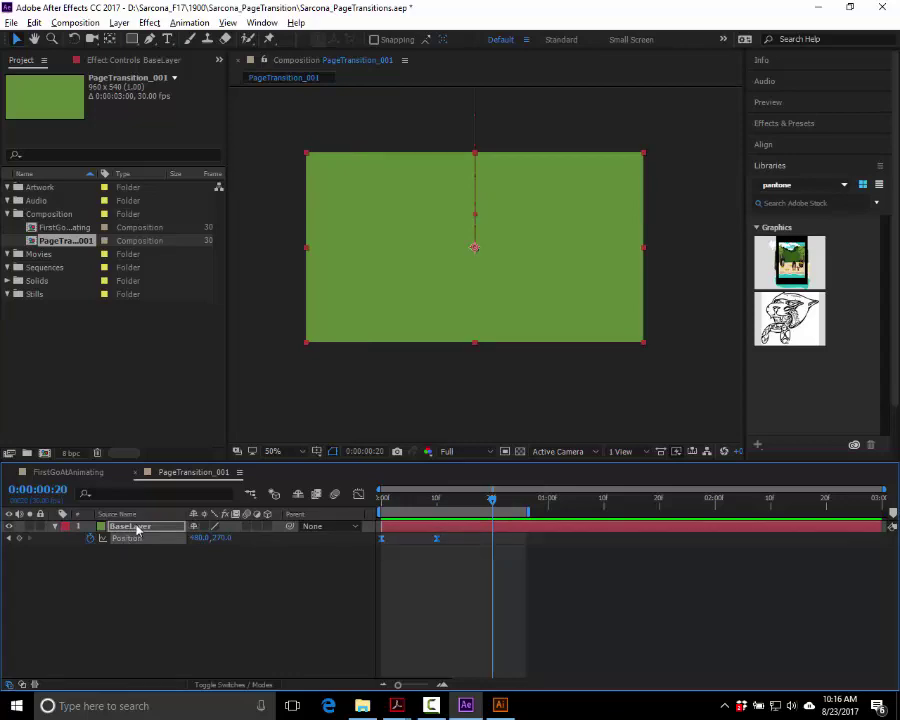
pyautogui.click(359, 496)
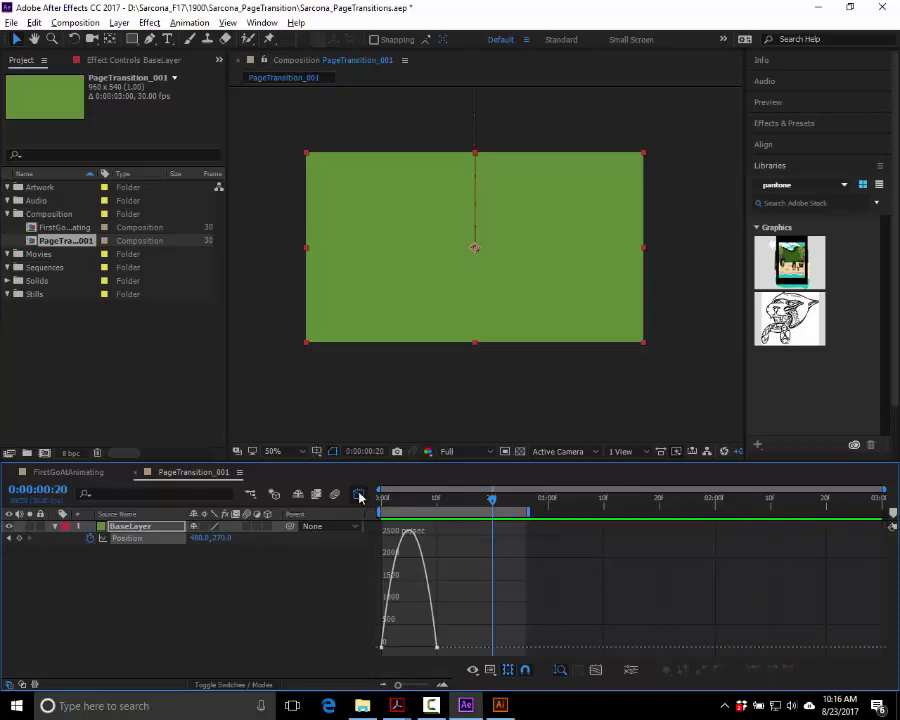
pyautogui.rightClick(510, 603)
pyautogui.click(565, 463)
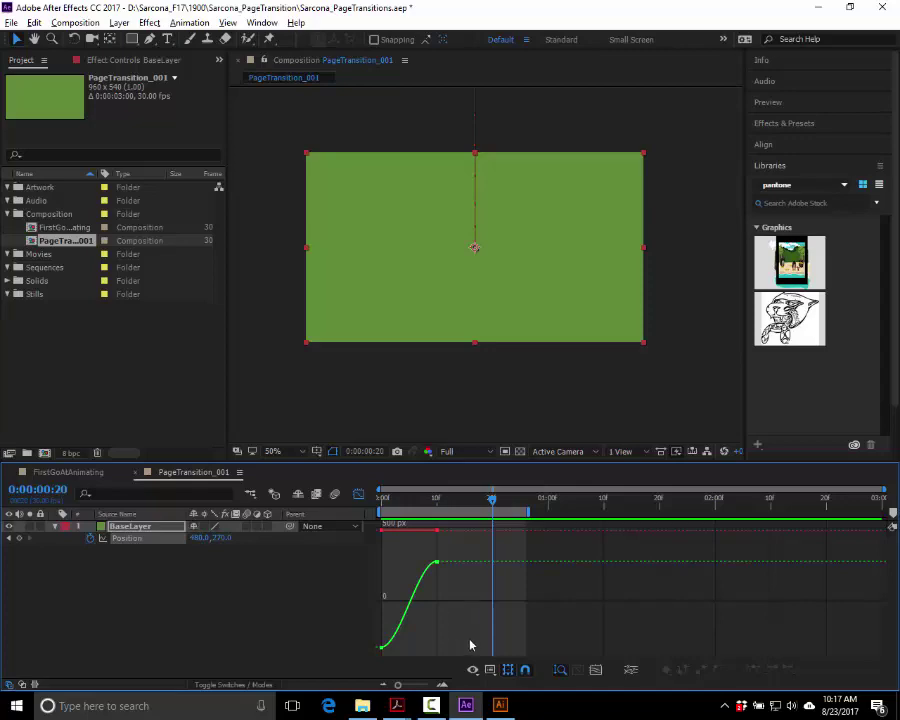
pyautogui.rightClick(435, 591)
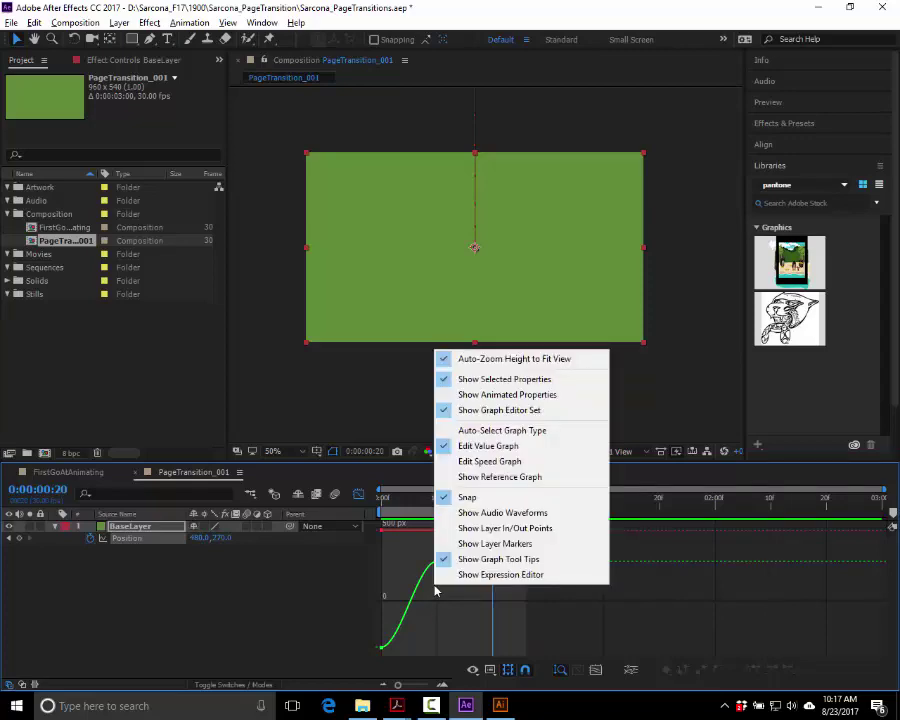
pyautogui.click(490, 461)
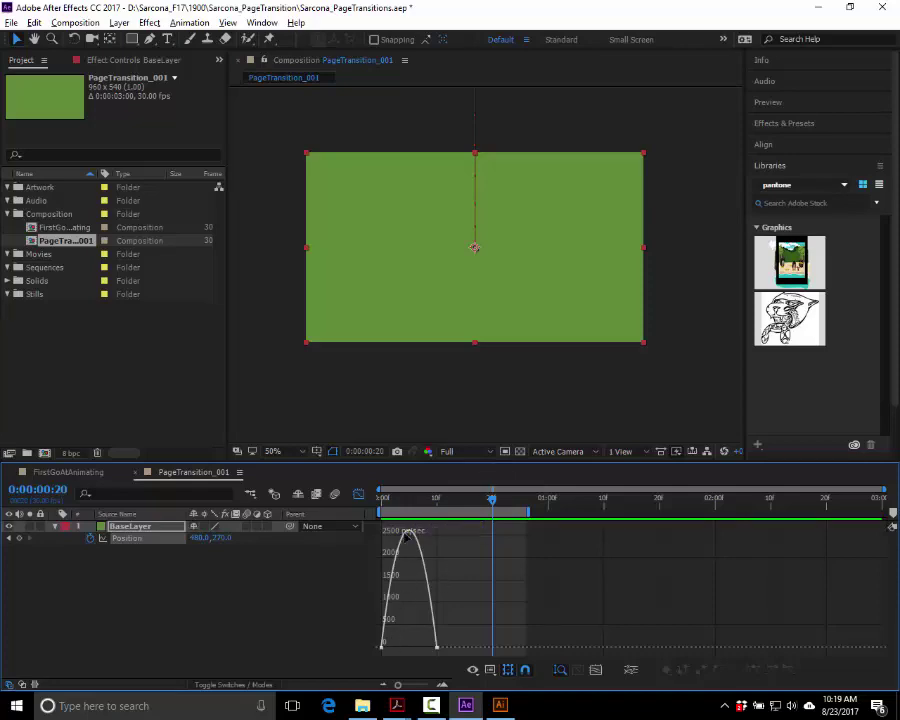
# - Reshape BaseLayer's Position speed curve to peak right before frame 10, preview the motion, and hide the Graph Editor
pyautogui.moveTo(407, 532)
pyautogui.click(386, 651)
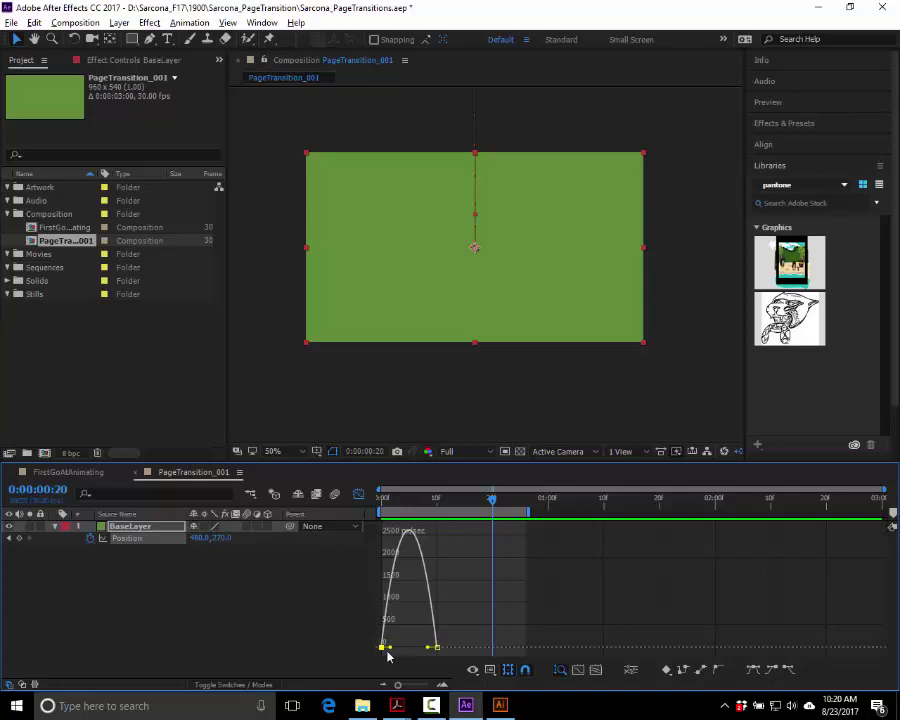
pyautogui.moveTo(392, 649); pyautogui.dragTo(438, 652)
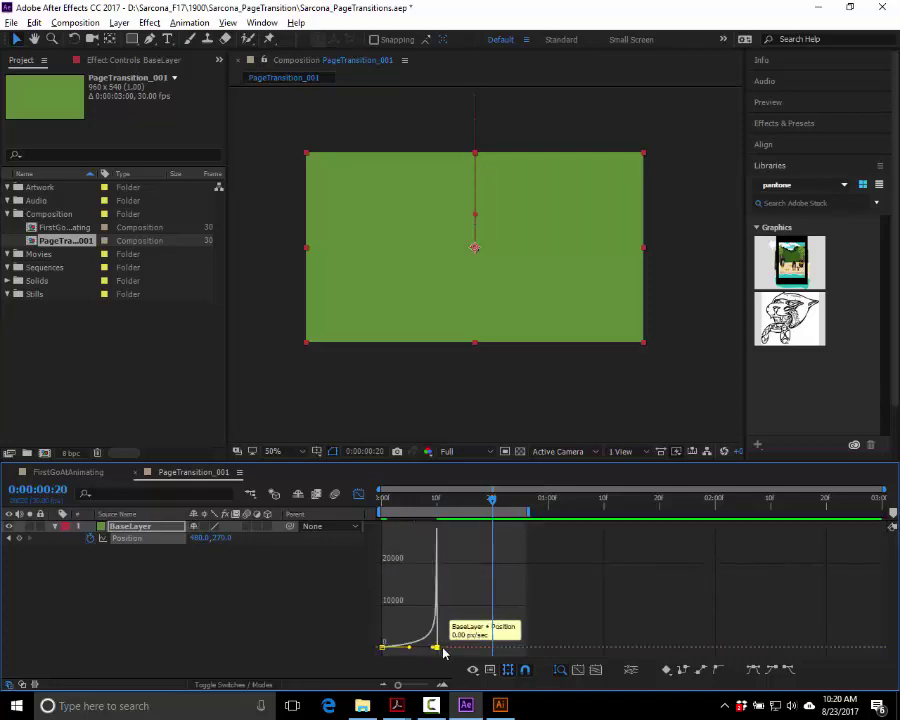
pyautogui.press('space')
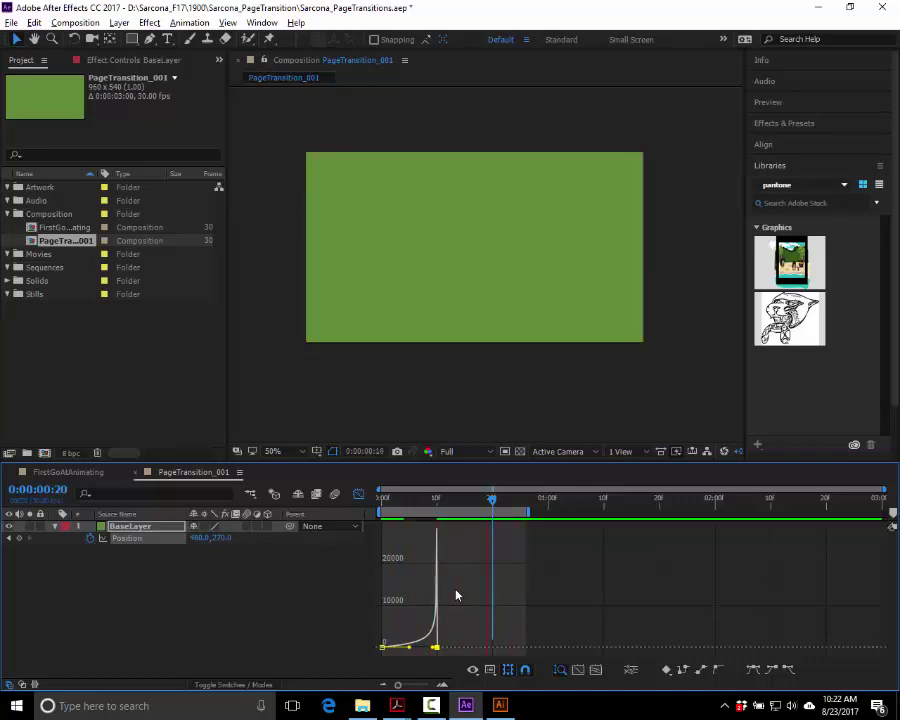
pyautogui.press('space')
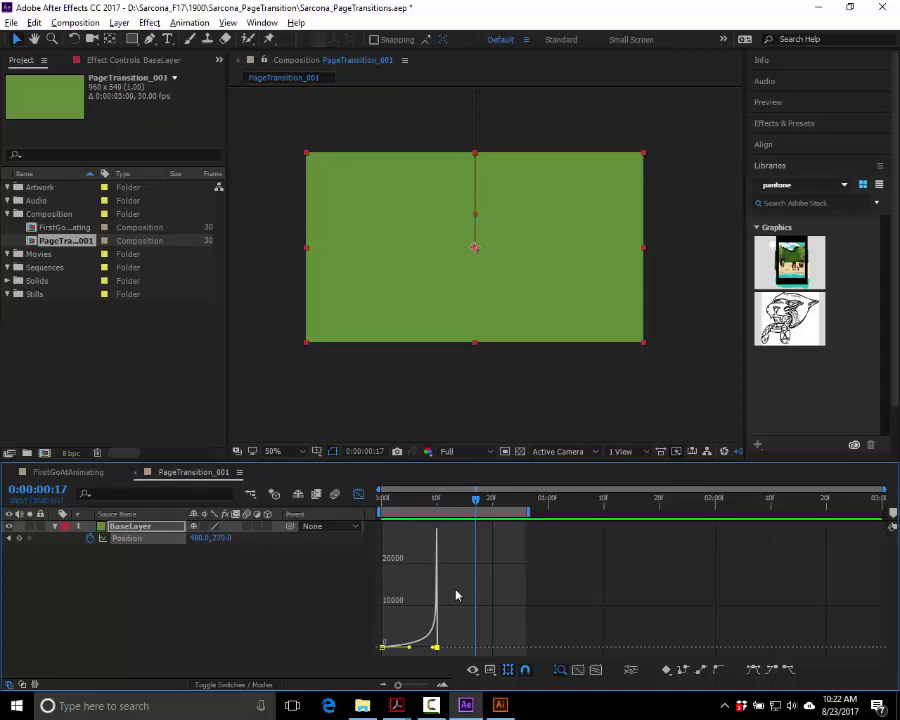
pyautogui.click(360, 495)
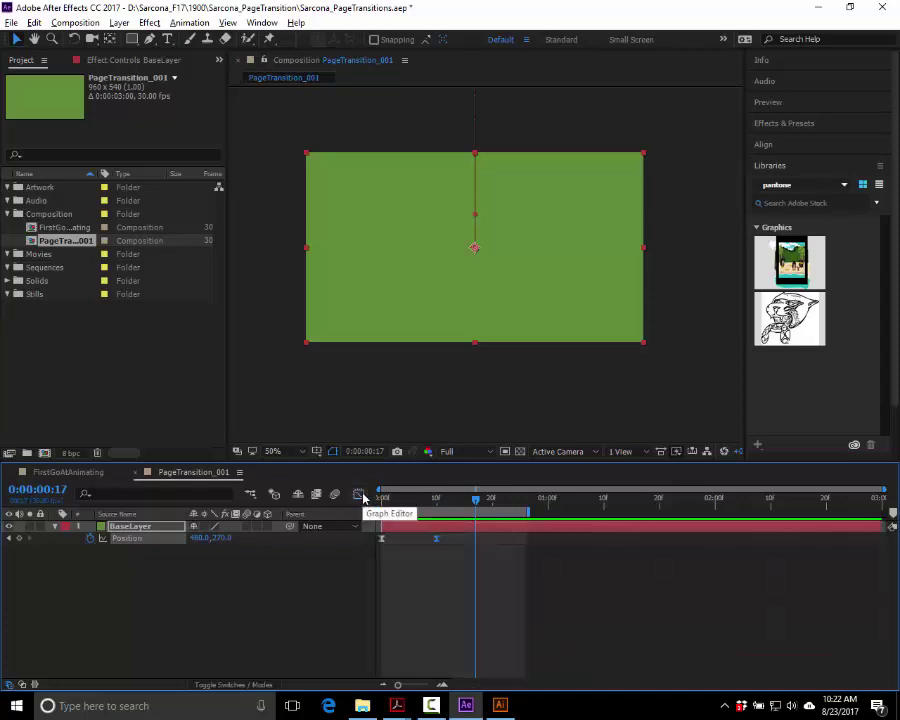
# - Duplicate BaseLayer four times, keeping its Position keyframes on each copy
pyautogui.click(159, 530)
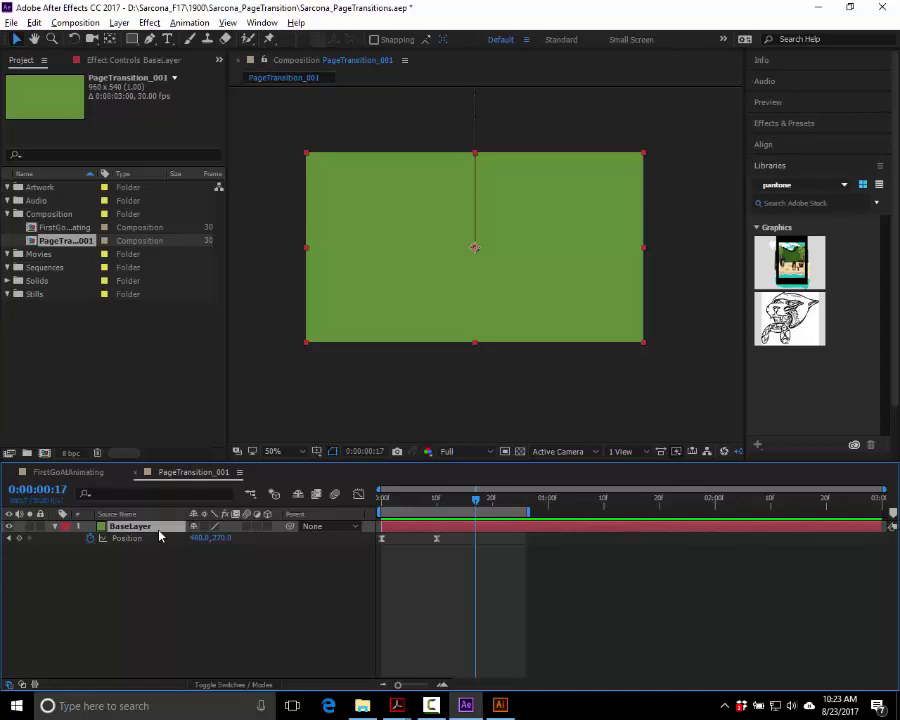
pyautogui.hotkey('ctrl', 'd')
pyautogui.hotkey('ctrl', 'd')
pyautogui.hotkey('ctrl', 'd')
pyautogui.hotkey('ctrl', 'd')
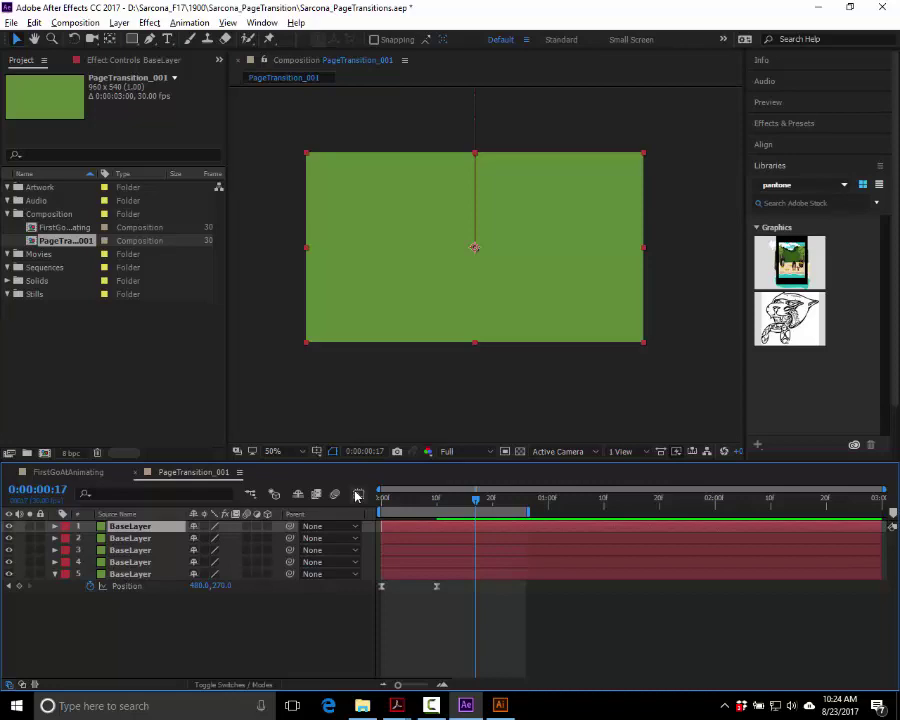
# - Stagger the four BaseLayer copies upward from layer 4 so they start at frames 2, 4, 6 and 8
pyautogui.click(155, 565)
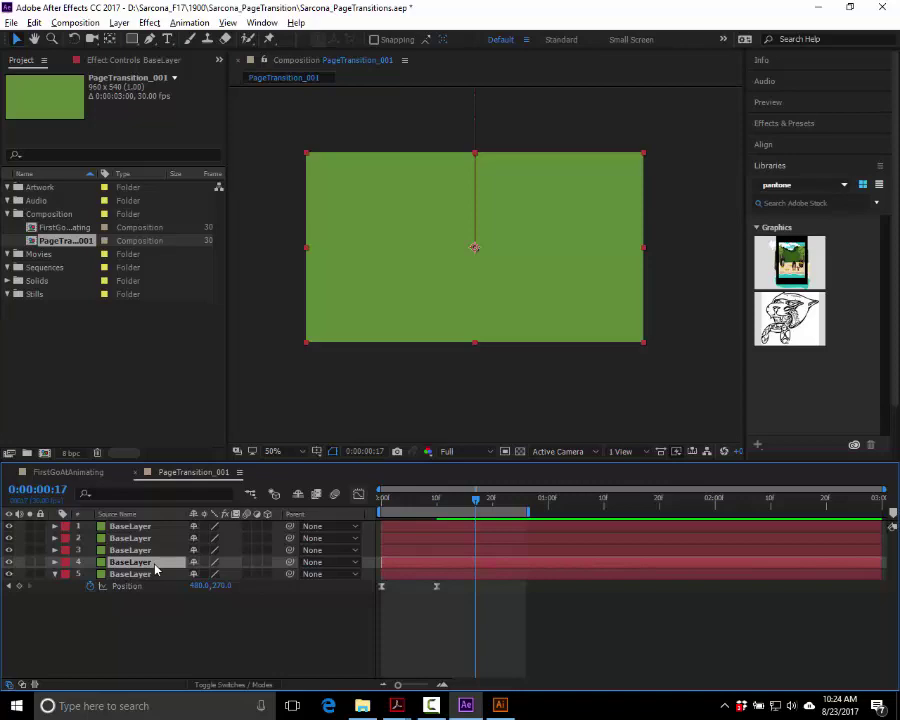
pyautogui.rightClick(398, 567)
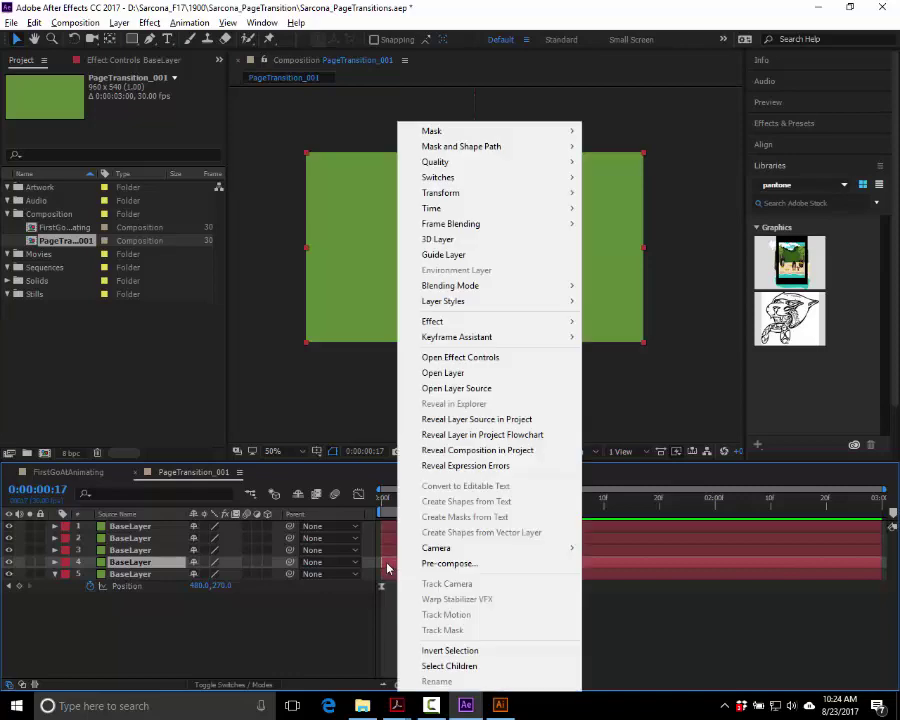
pyautogui.press('Escape')
pyautogui.moveTo(393, 567); pyautogui.dragTo(468, 531)
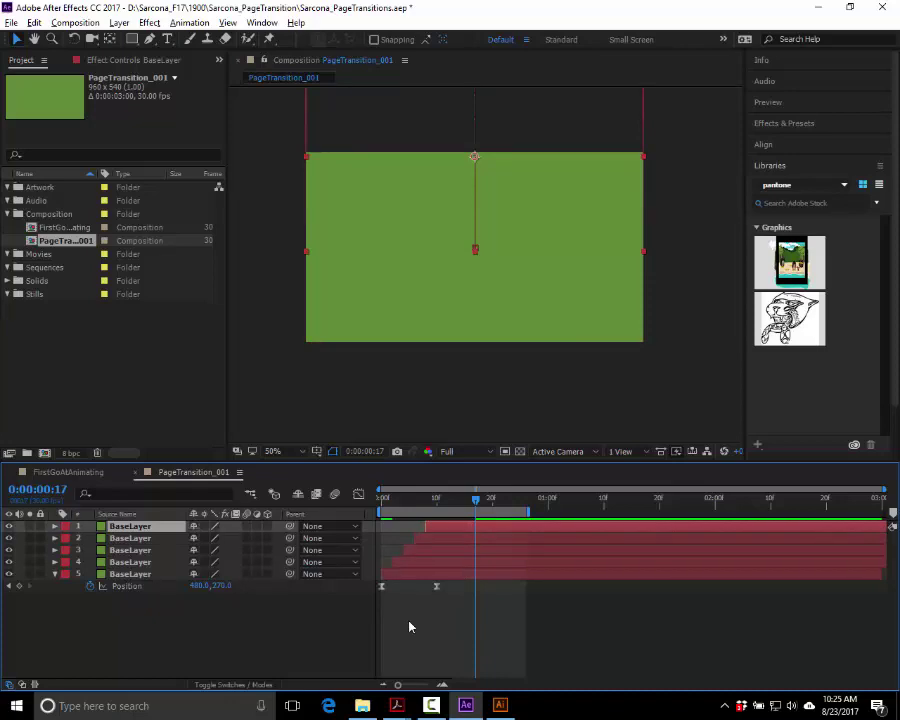
# - Give layer 4 its own new solid in a lighter green, raising the color's brightness to 67%
pyautogui.click(148, 564)
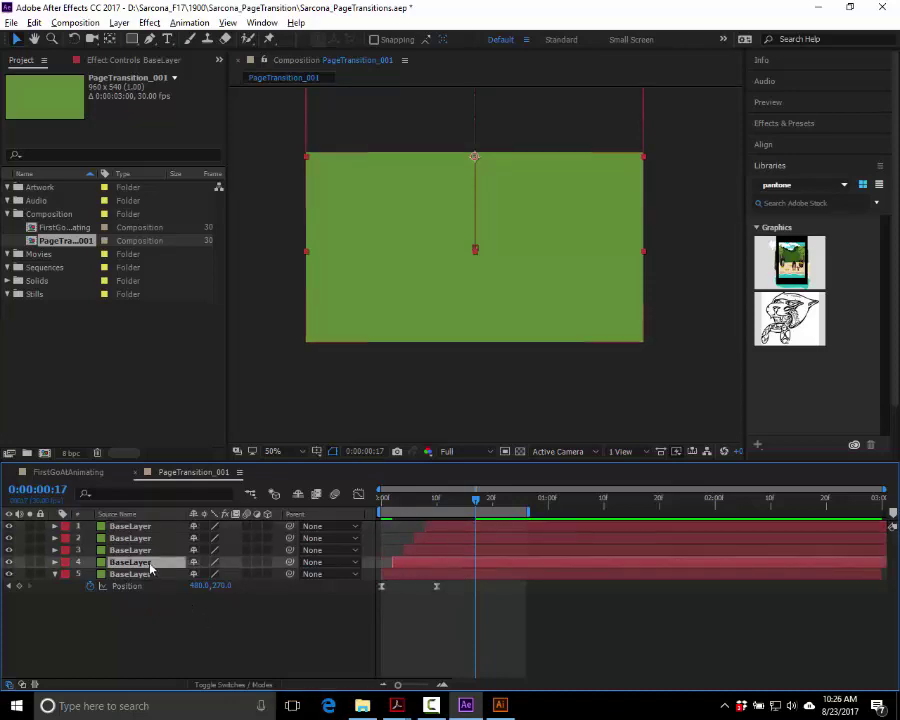
pyautogui.hotkey('ctrl', 'shift', 'y')
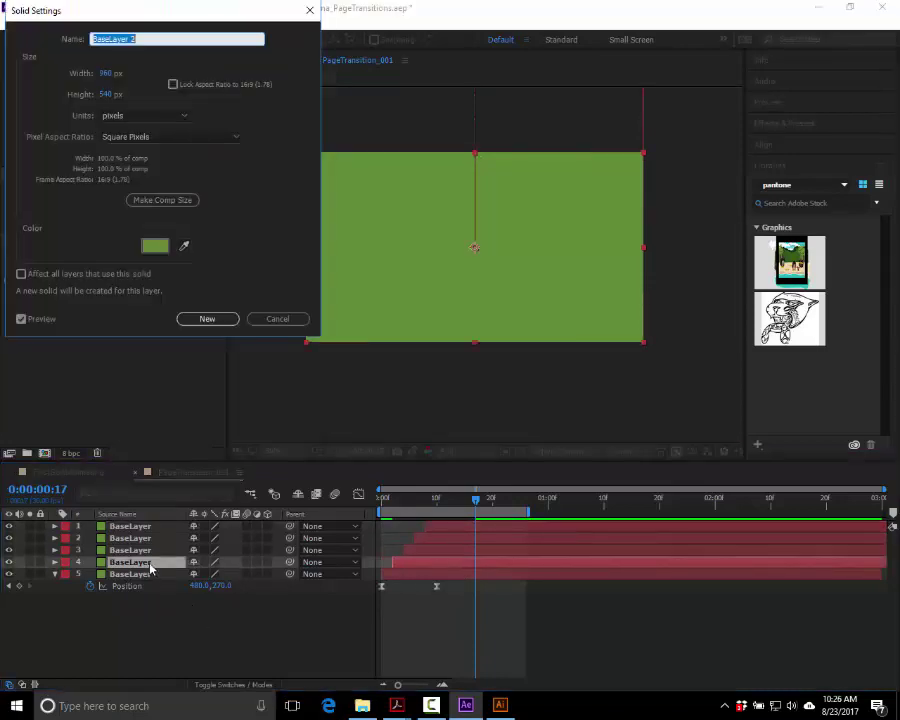
pyautogui.click(157, 250)
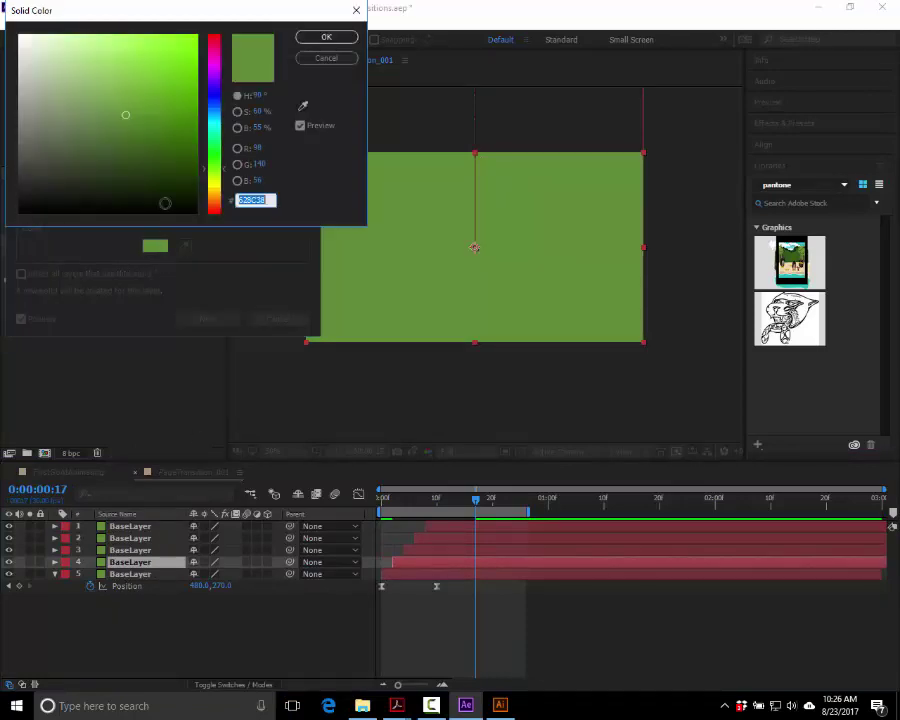
pyautogui.click(241, 130)
pyautogui.click(241, 130)
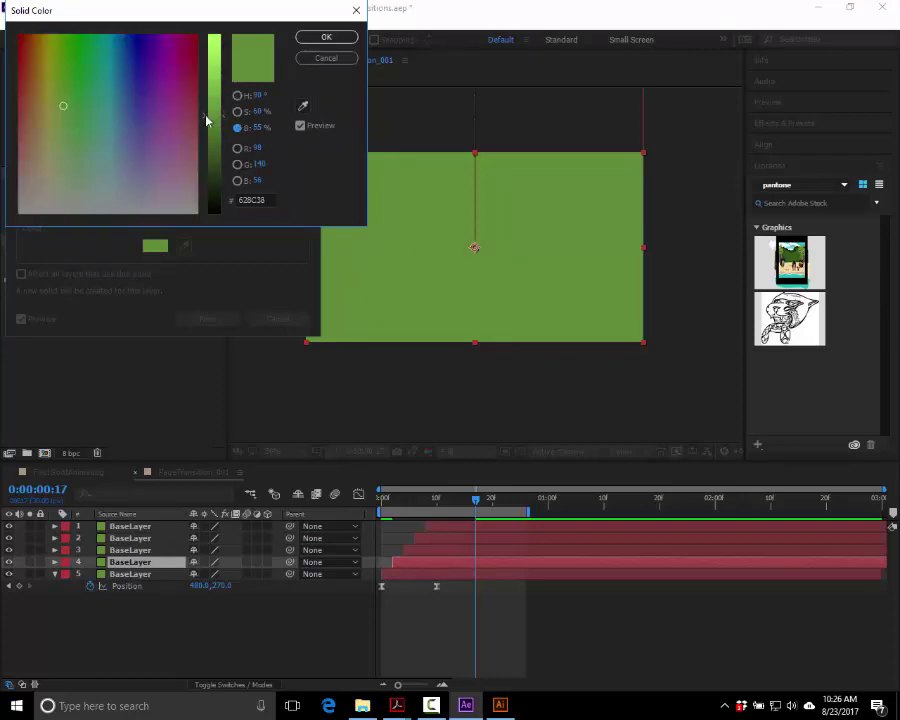
pyautogui.moveTo(206, 120); pyautogui.dragTo(206, 92)
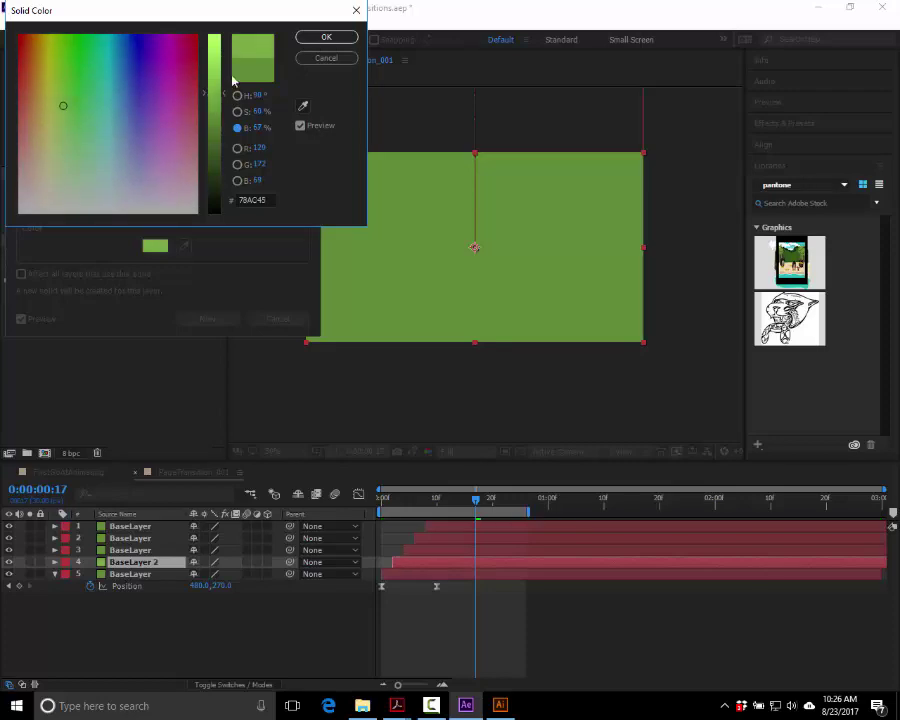
pyautogui.click(323, 37)
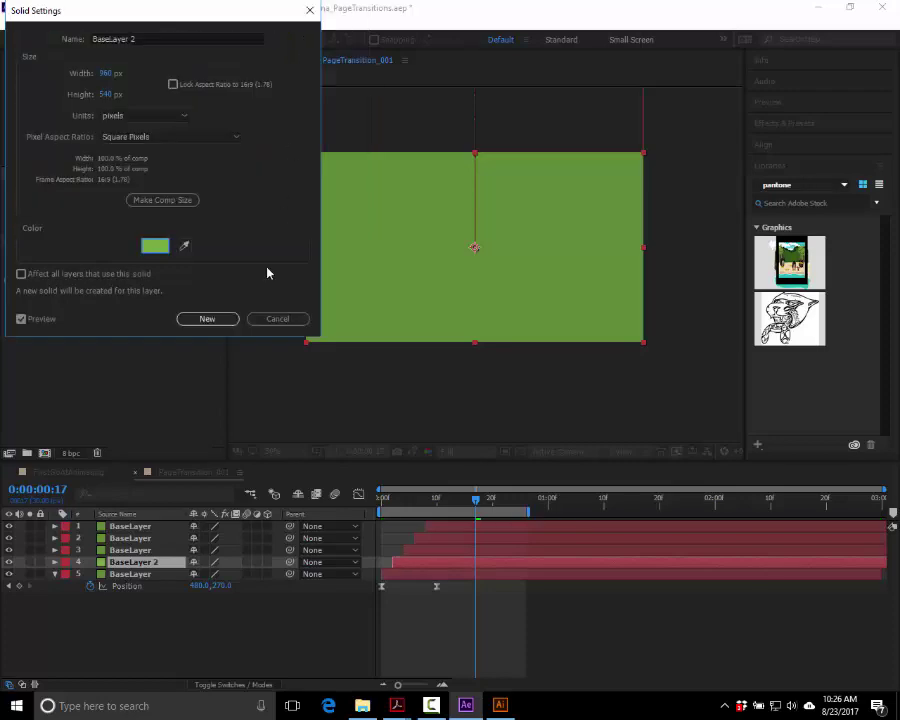
pyautogui.click(207, 319)
# - Give layer 3 its own new solid in a brighter green than layer 4's
pyautogui.click(140, 550)
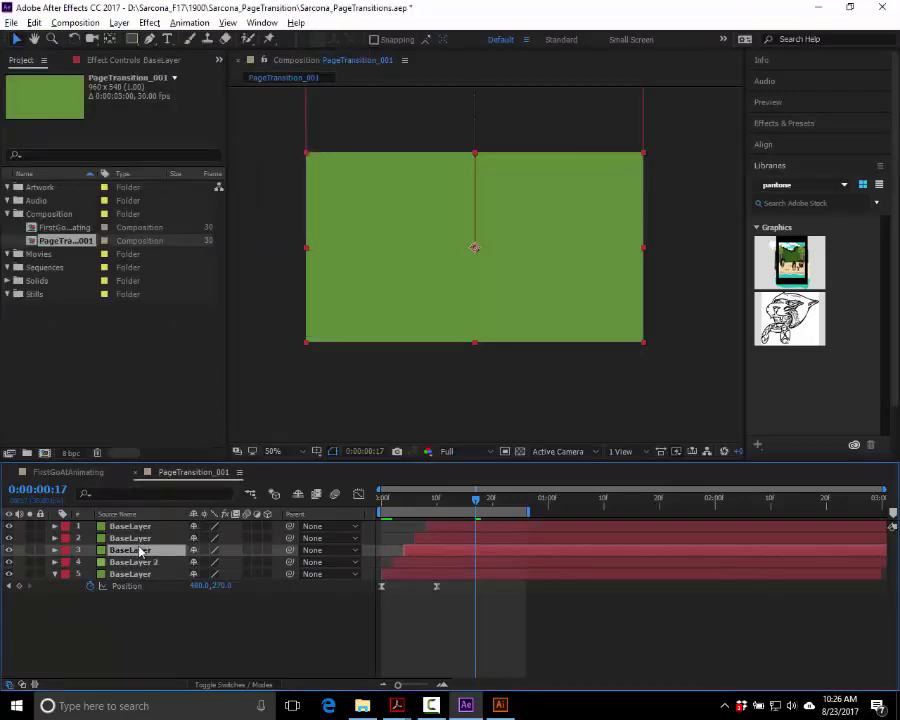
pyautogui.hotkey('ctrl', 'shift', 'y')
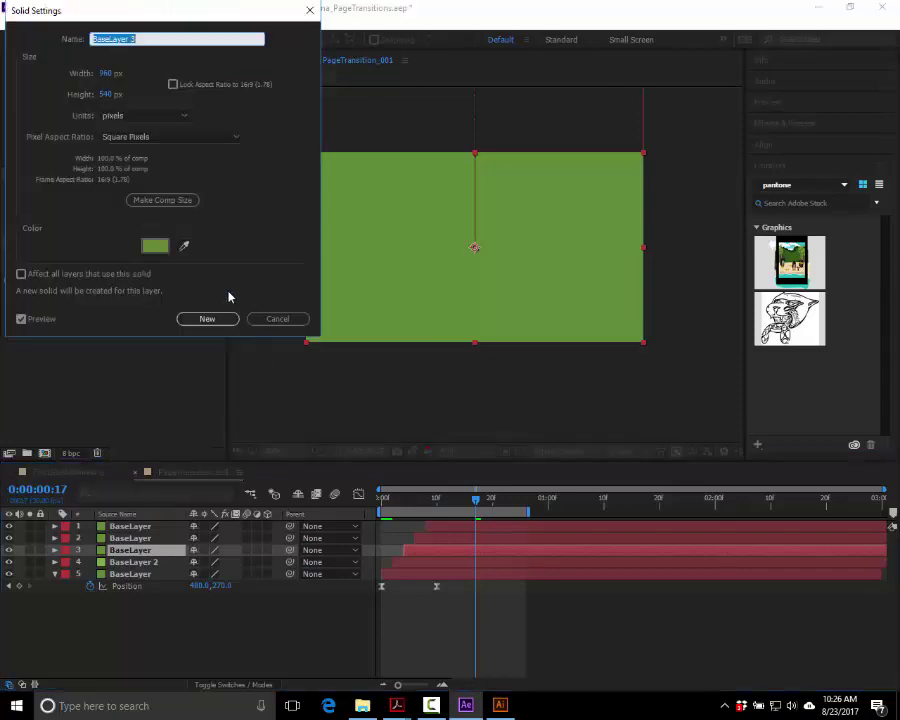
pyautogui.click(164, 250)
pyautogui.moveTo(216, 93); pyautogui.dragTo(215, 62)
pyautogui.click(312, 38)
pyautogui.click(206, 318)
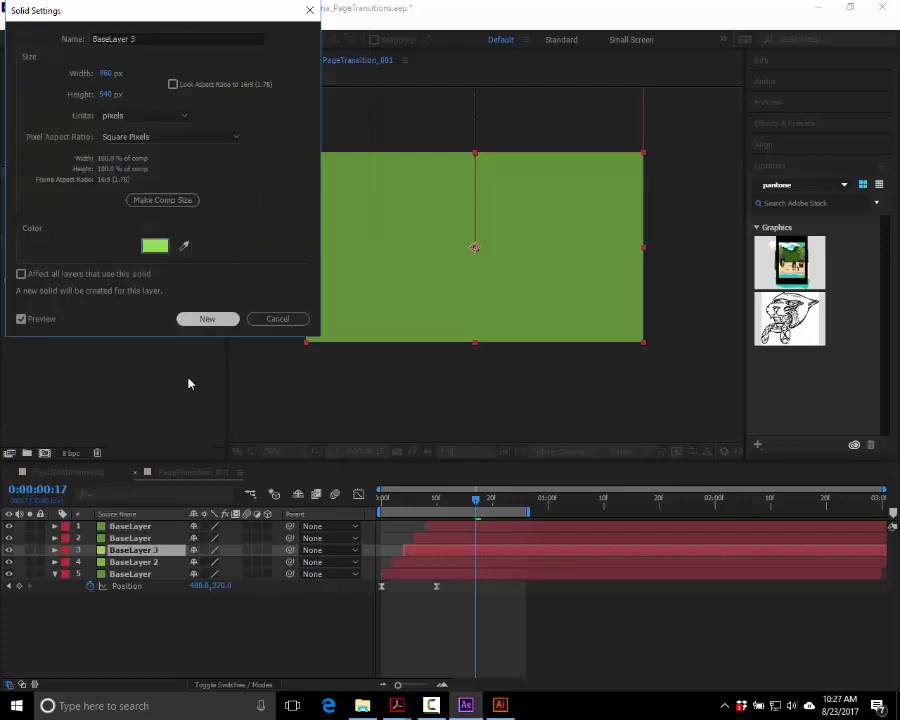
# - Give the lowest layer, layer 5, its own new solid in a very dark green by lowering the color's brightness
pyautogui.click(139, 575)
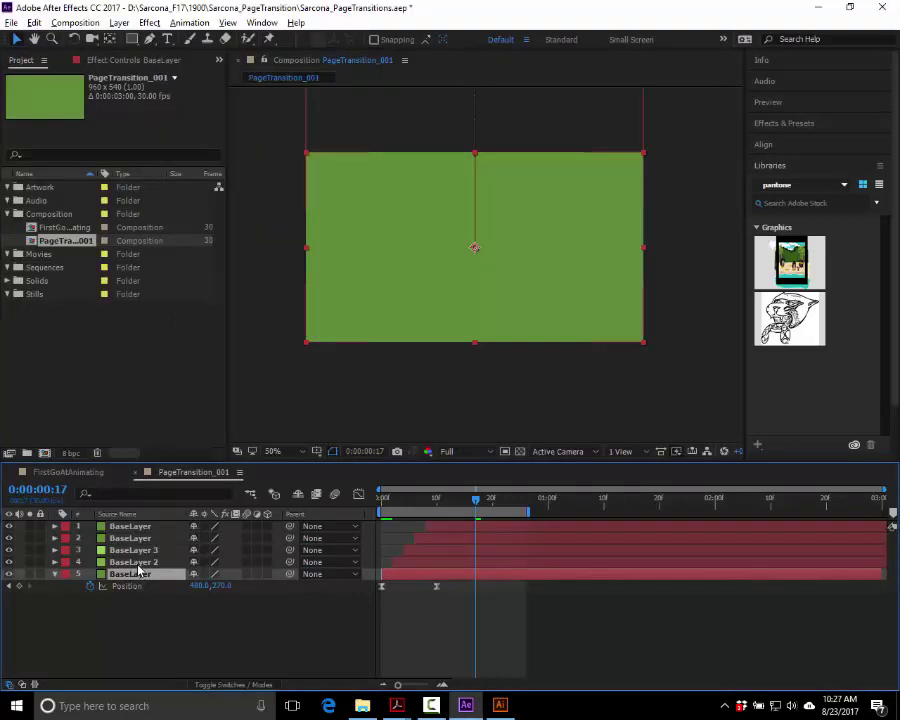
pyautogui.hotkey('ctrl', 'shift', 'y')
pyautogui.click(155, 245)
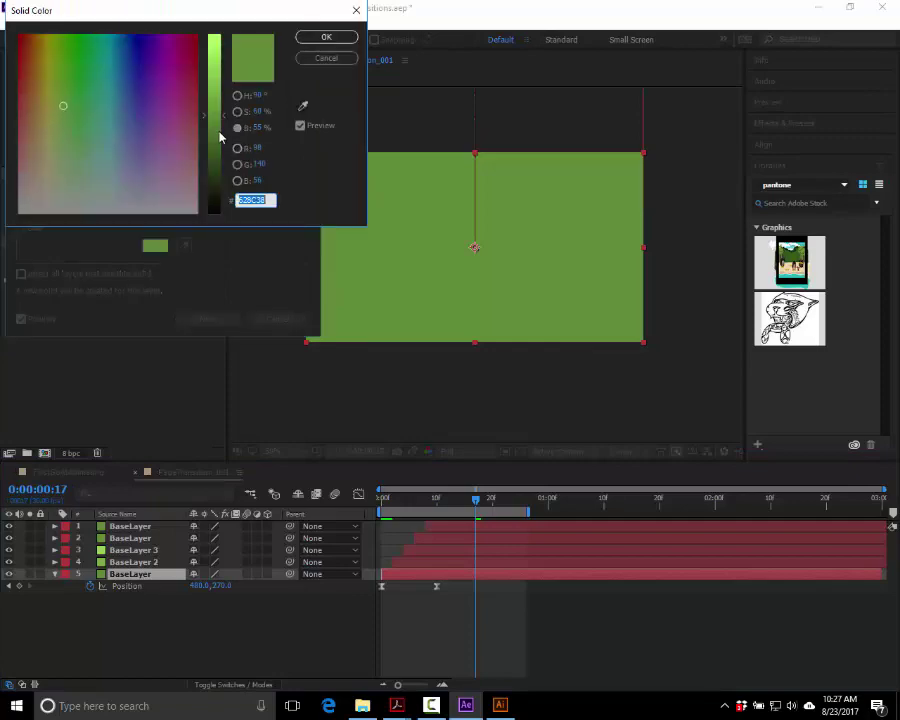
pyautogui.moveTo(218, 134); pyautogui.dragTo(214, 168)
pyautogui.click(324, 37)
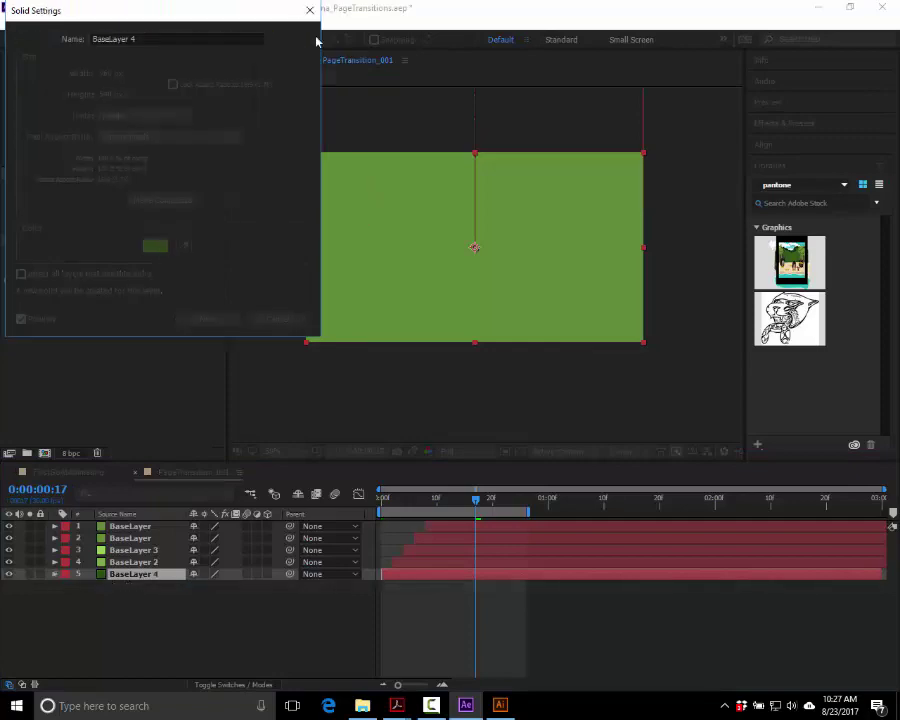
pyautogui.press('Return')
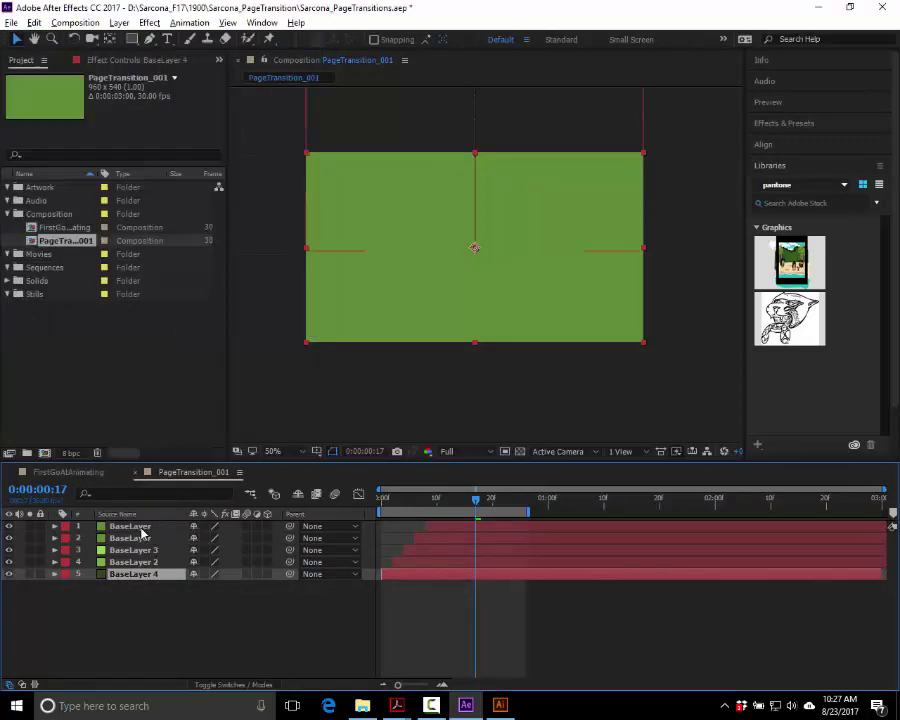
# - Give layer 2 its own new solid in a vivid light green, brighter than layer 3's
pyautogui.click(140, 537)
pyautogui.hotkey('ctrl', 'shift', 'y')
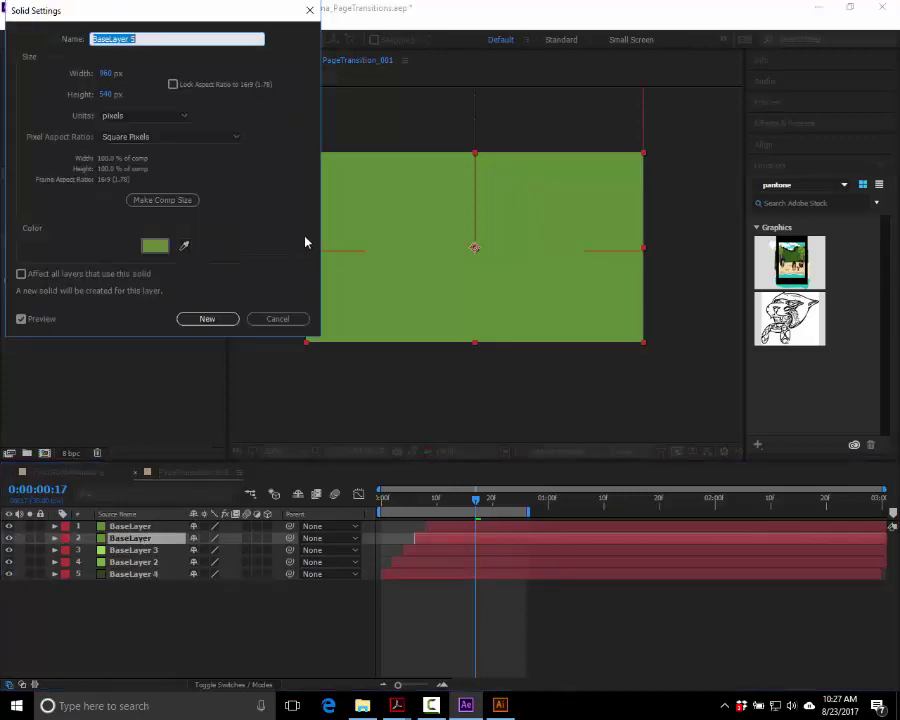
pyautogui.click(163, 247)
pyautogui.moveTo(218, 86); pyautogui.dragTo(218, 40)
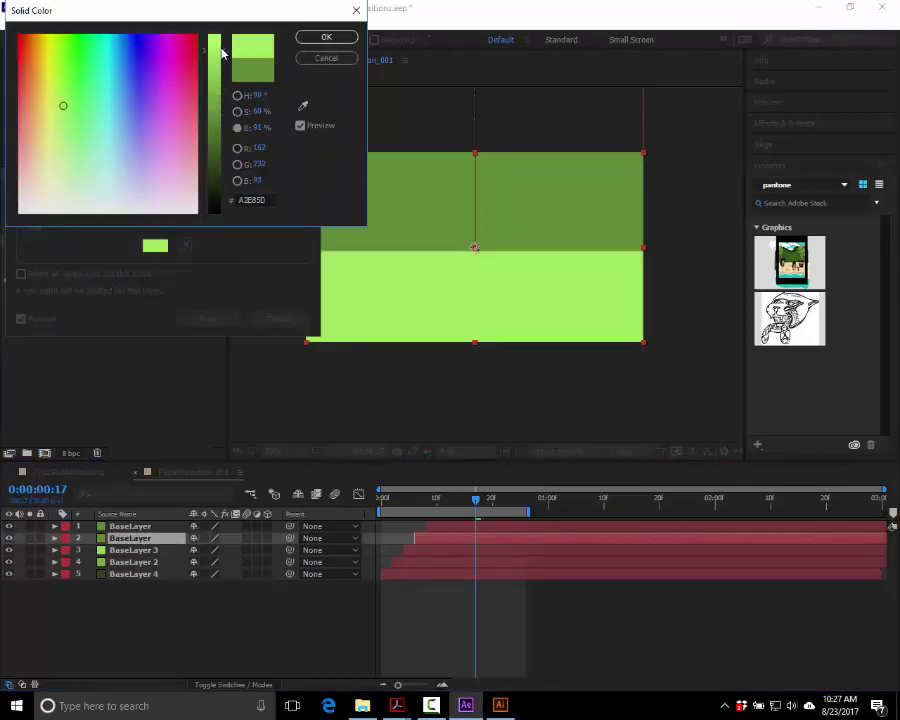
pyautogui.click(306, 41)
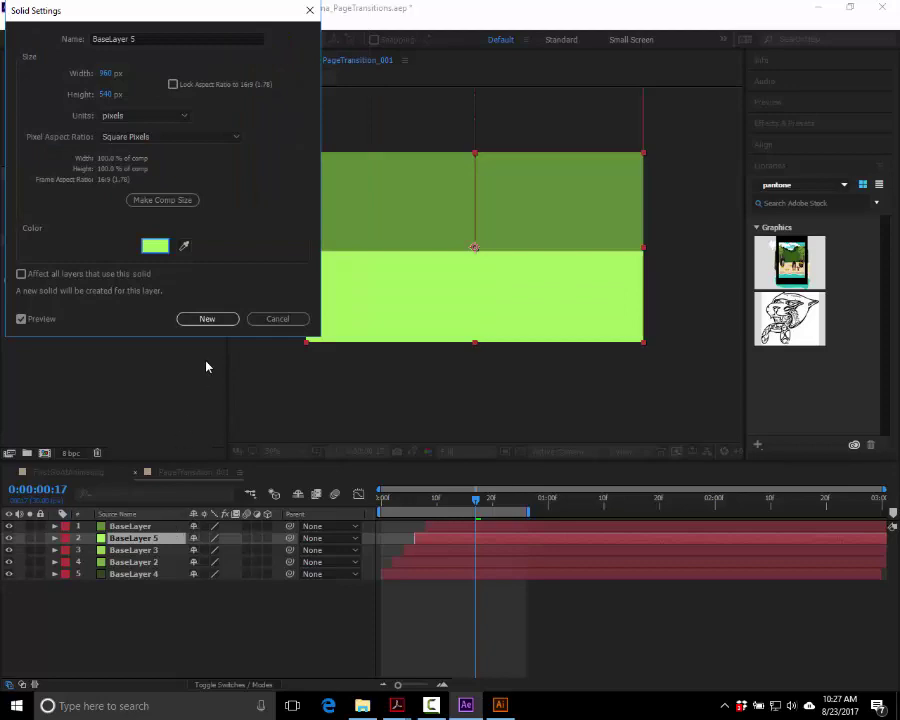
pyautogui.press('Return')
# - Recolor layer 1's solid to pale green ECFFD9, with 15% saturation and 100% brightness, and preview the staggered transition
pyautogui.click(140, 527)
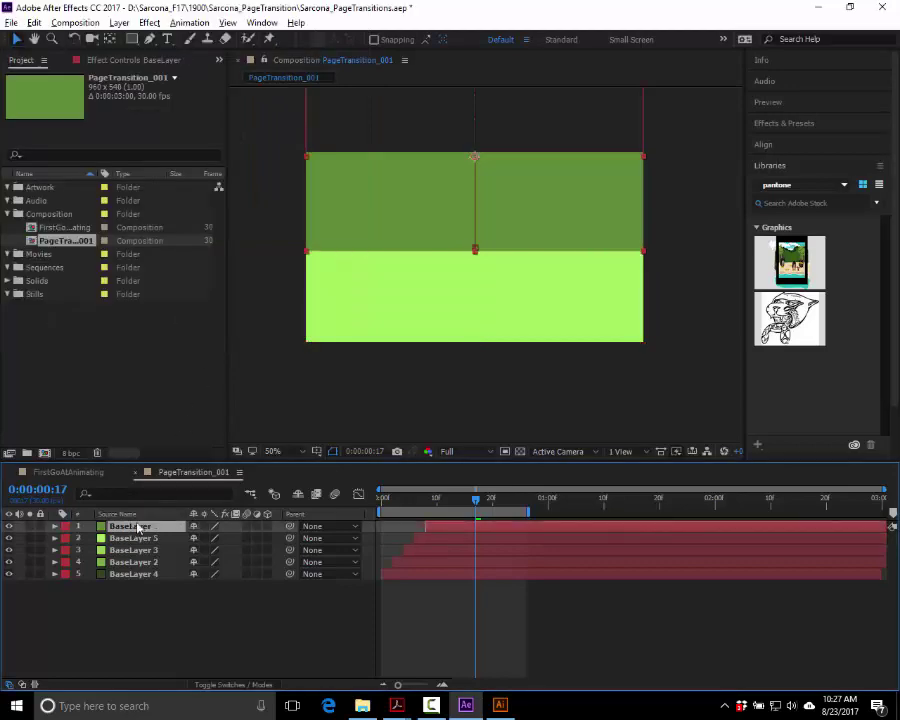
pyautogui.hotkey('ctrl', 'shift', 'y')
pyautogui.click(155, 245)
pyautogui.moveTo(214, 90); pyautogui.dragTo(225, 37)
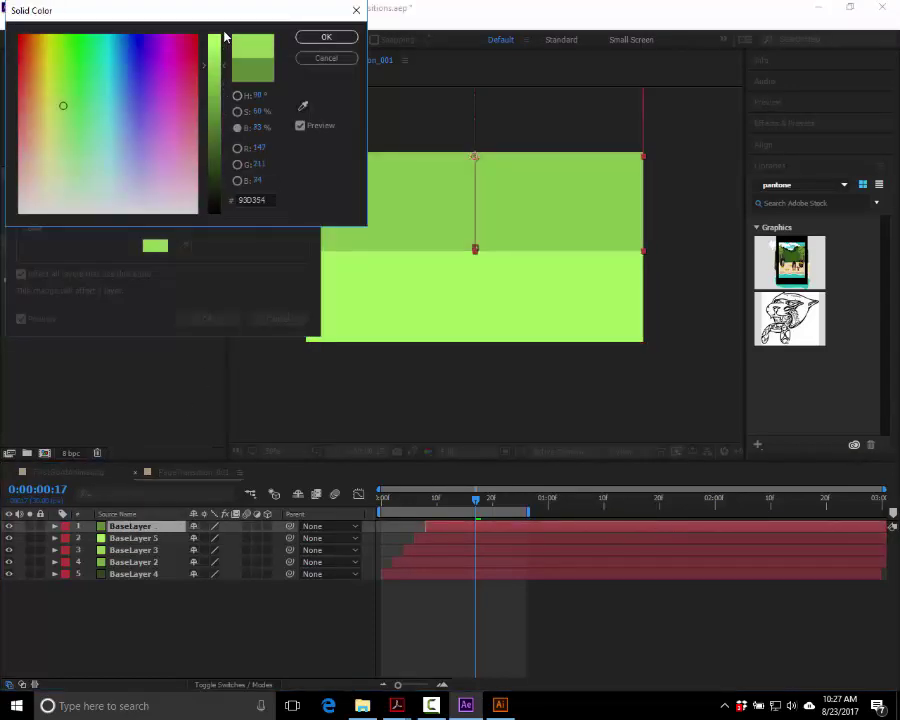
pyautogui.click(237, 111)
pyautogui.click(215, 151)
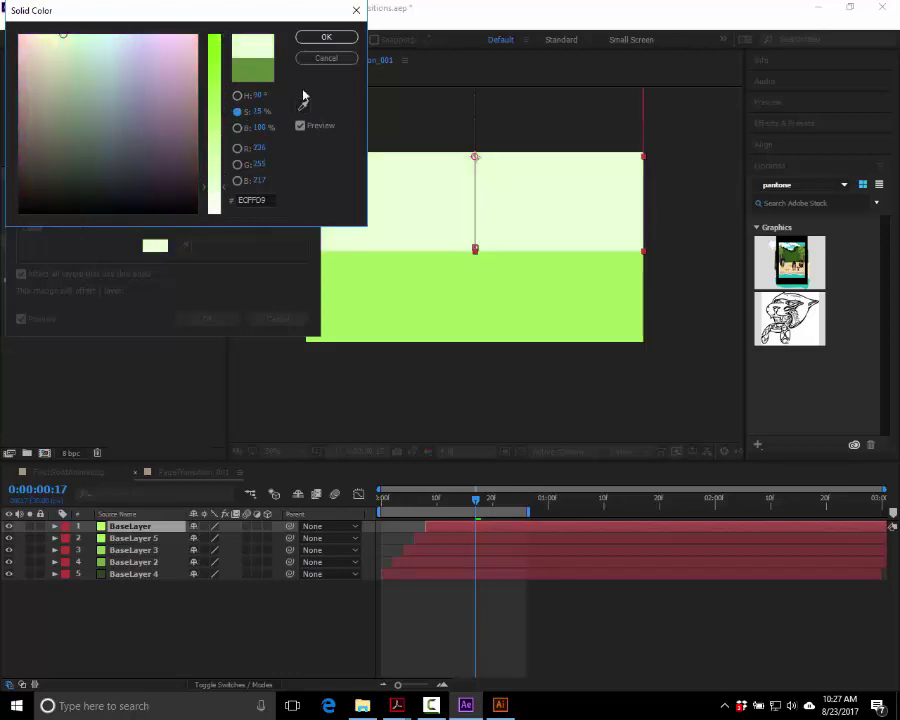
pyautogui.click(326, 37)
pyautogui.click(206, 318)
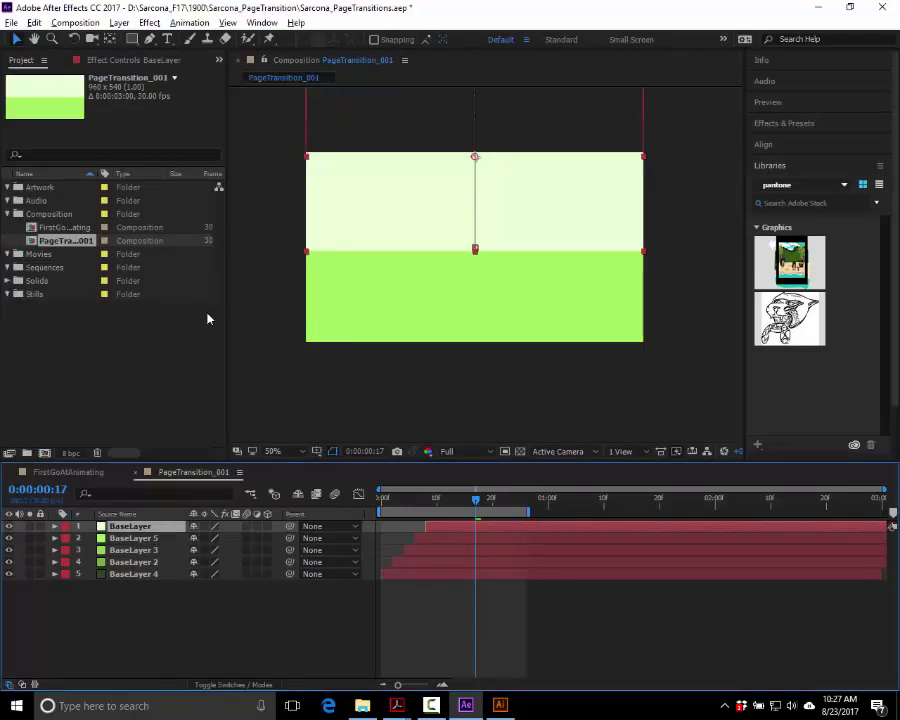
pyautogui.press('space')
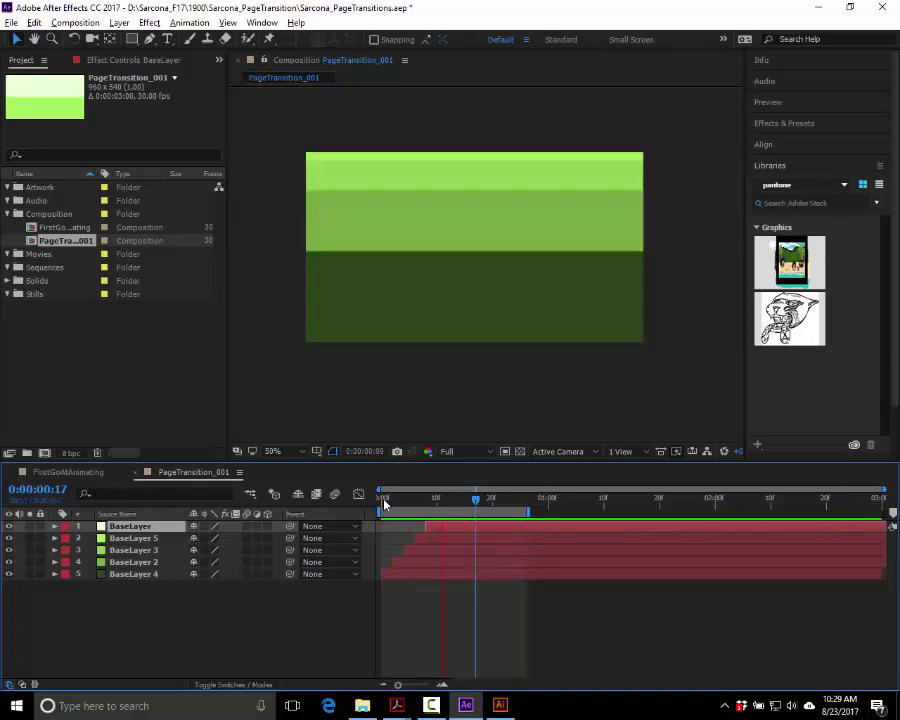
pyautogui.press('space')
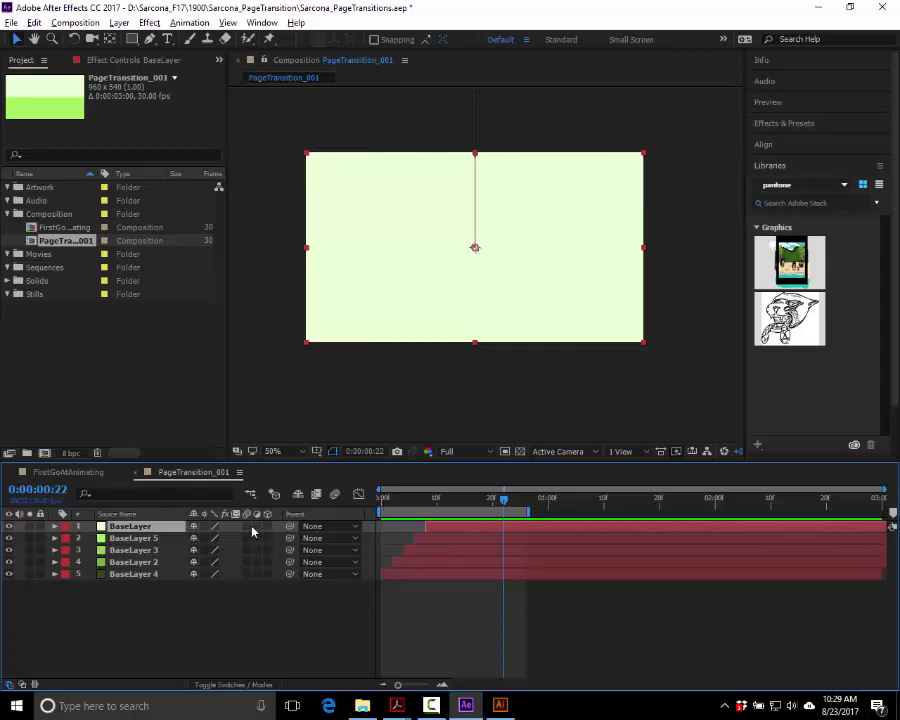
# - Enable motion blur on all five layers and for the composition, preview the result, and return to frame 0
pyautogui.moveTo(249, 527); pyautogui.dragTo(249, 586)
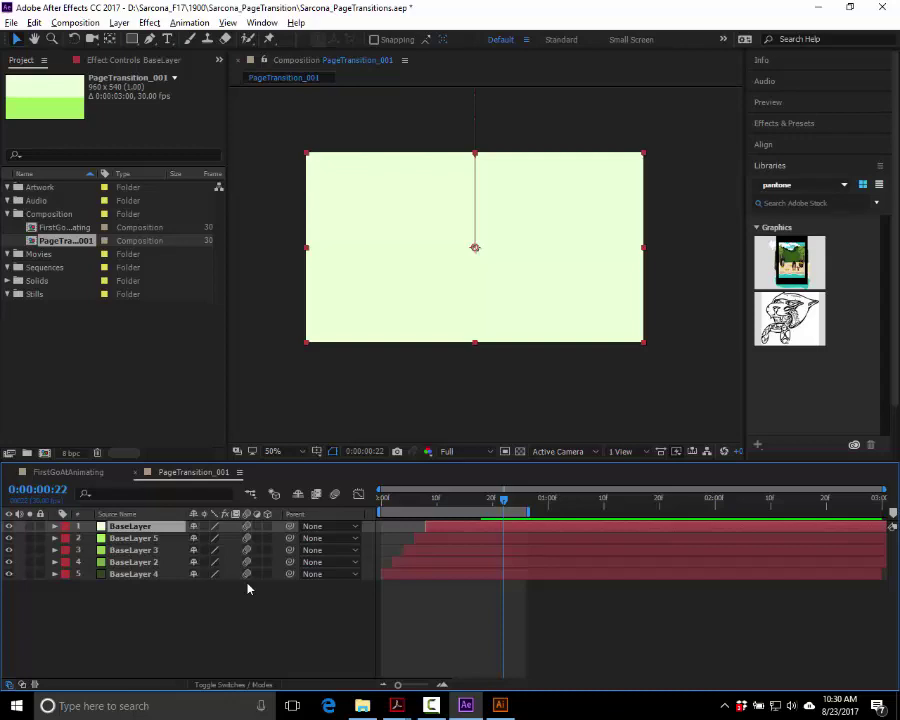
pyautogui.click(336, 495)
pyautogui.press('space')
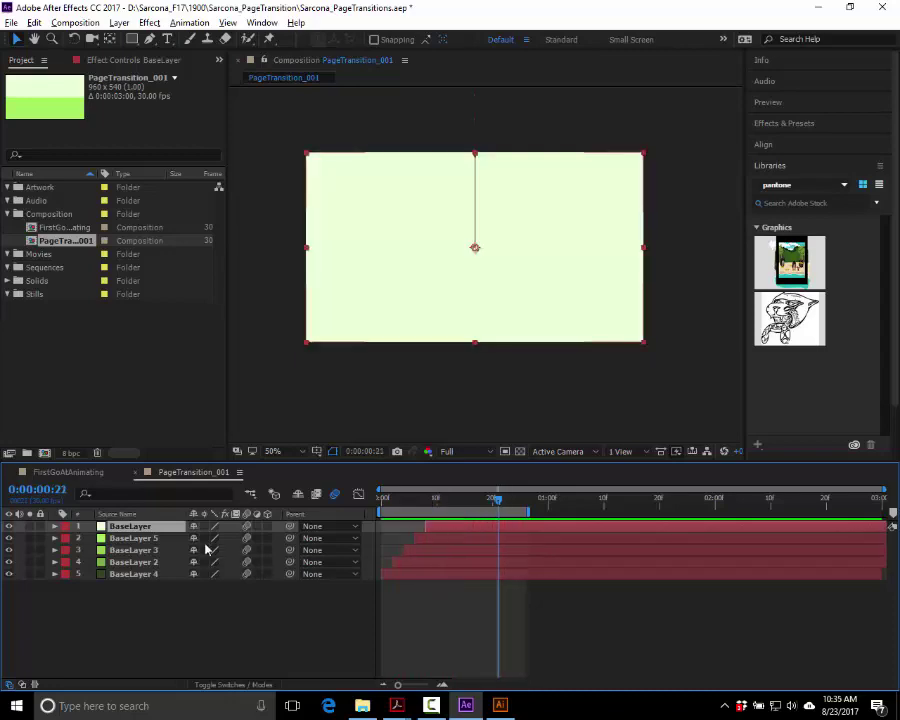
pyautogui.moveTo(395, 497)
pyautogui.mouseDown()
pyautogui.moveTo(384, 498)
pyautogui.moveTo(508, 502)
pyautogui.moveTo(381, 498)
pyautogui.mouseUp()
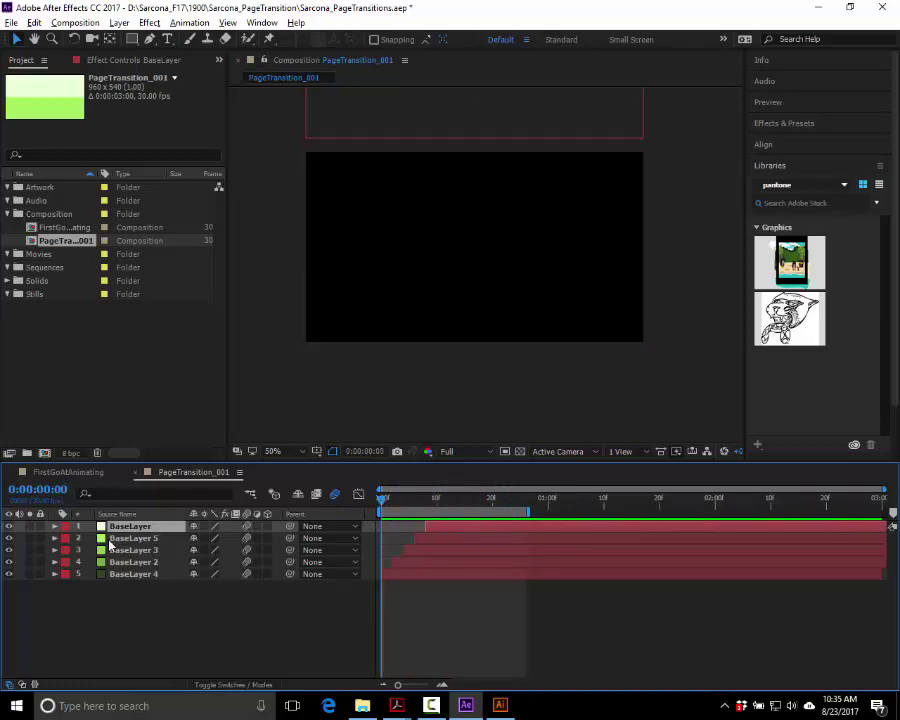
pyautogui.keyDown('shift'); pyautogui.click(142, 562); pyautogui.keyUp('shift')
pyautogui.press('Delete')
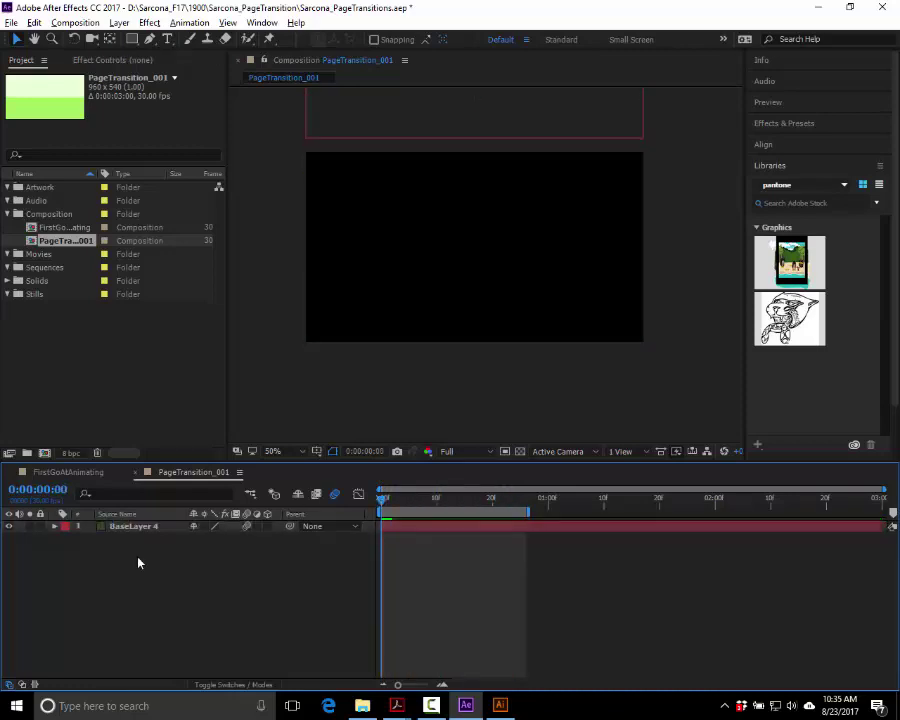
pyautogui.hotkey('ctrl', 'z')
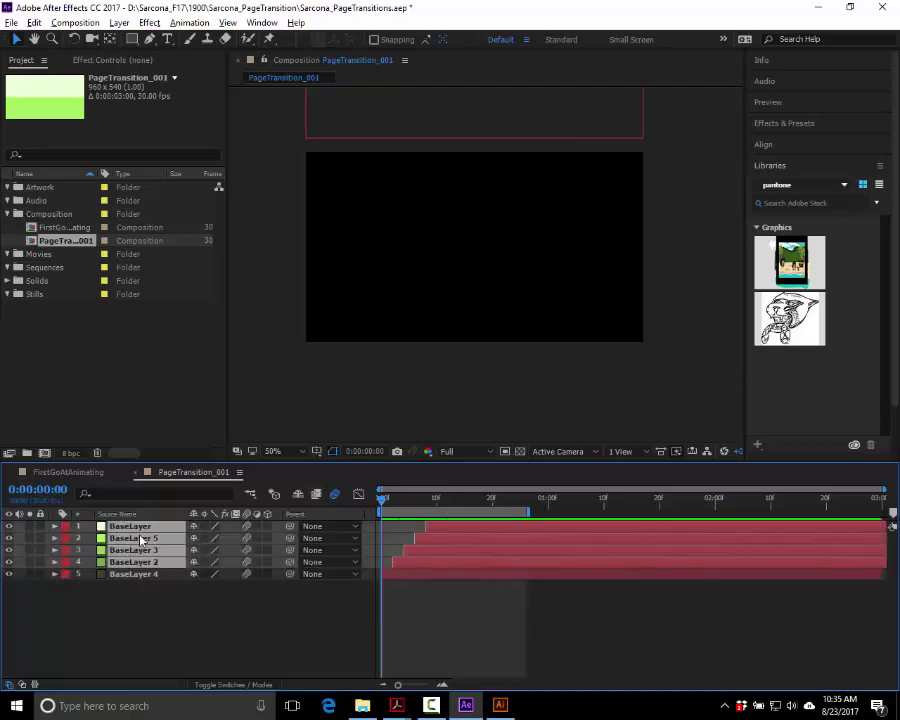
pyautogui.click(136, 587)
pyautogui.click(138, 574)
pyautogui.keyDown('shift'); pyautogui.click(144, 542); pyautogui.keyUp('shift')
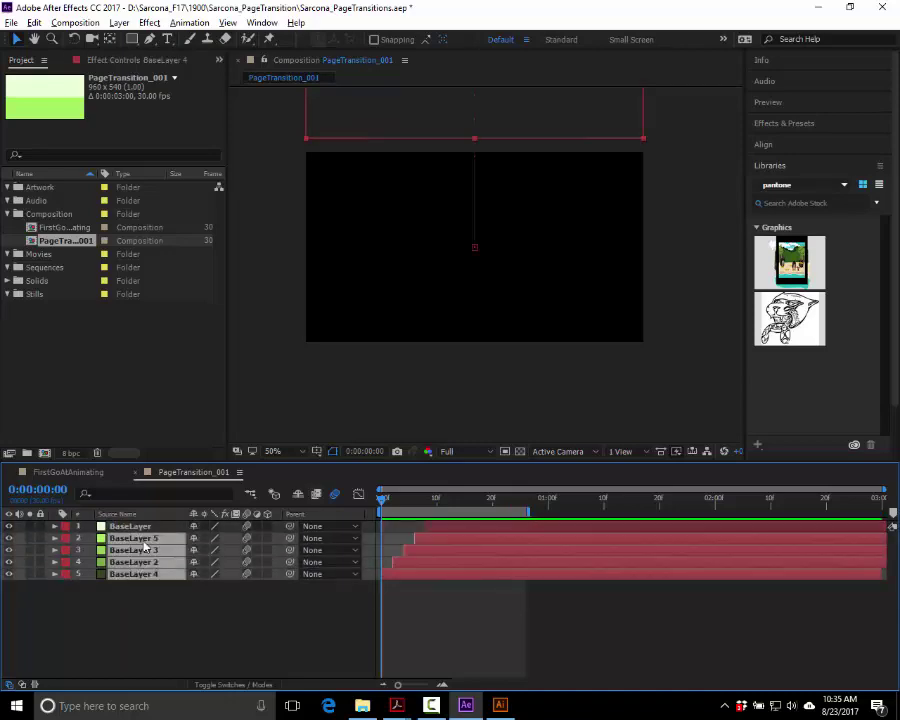
pyautogui.hotkey('ctrl', 'shift', 'a')
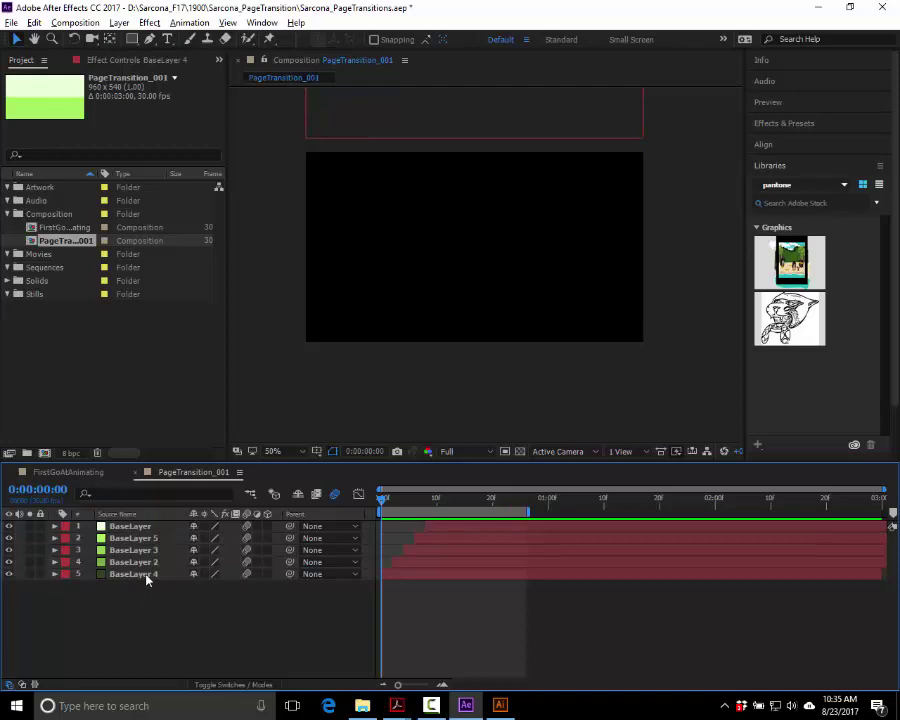
# - Delete the upper four layers, BaseLayer, BaseLayer 5, BaseLayer 3 and BaseLayer 2, keeping only the dark green BaseLayer 4
pyautogui.click(135, 526)
pyautogui.keyDown('shift'); pyautogui.click(140, 562); pyautogui.keyUp('shift')
pyautogui.press('Delete')
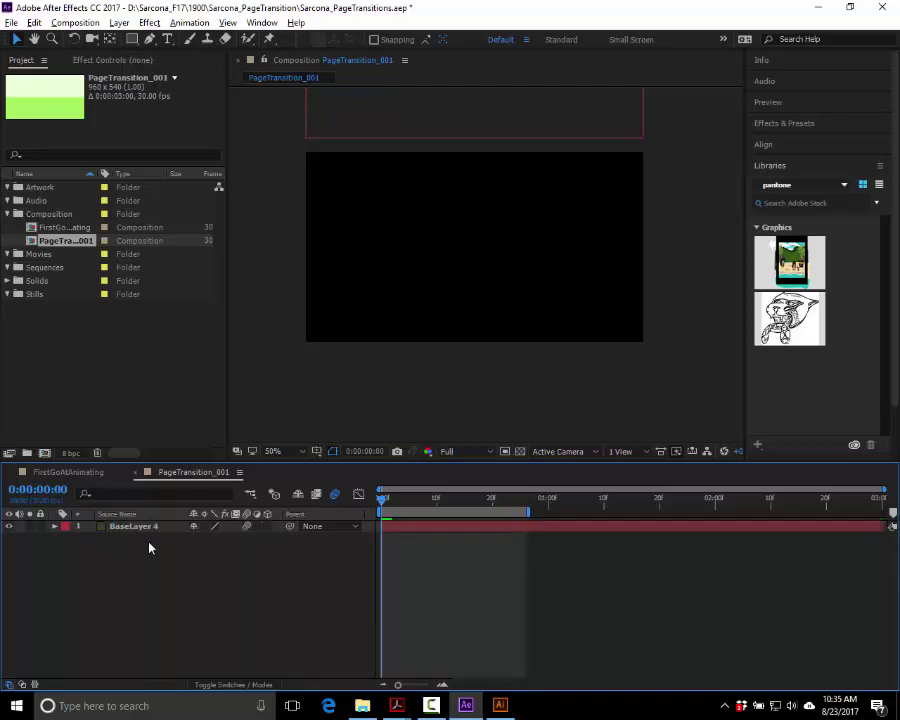
# - Reshape BaseLayer 4's Position speed curve to start fast and ease into the last keyframe with 100% influence, and preview the motion
pyautogui.click(150, 528)
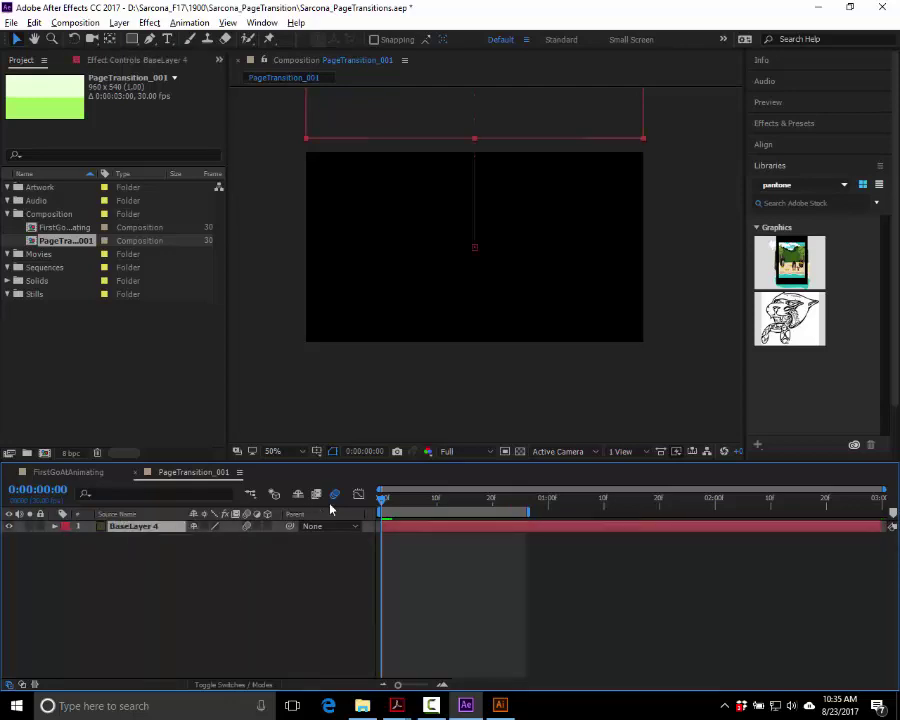
pyautogui.press('p')
pyautogui.click(358, 494)
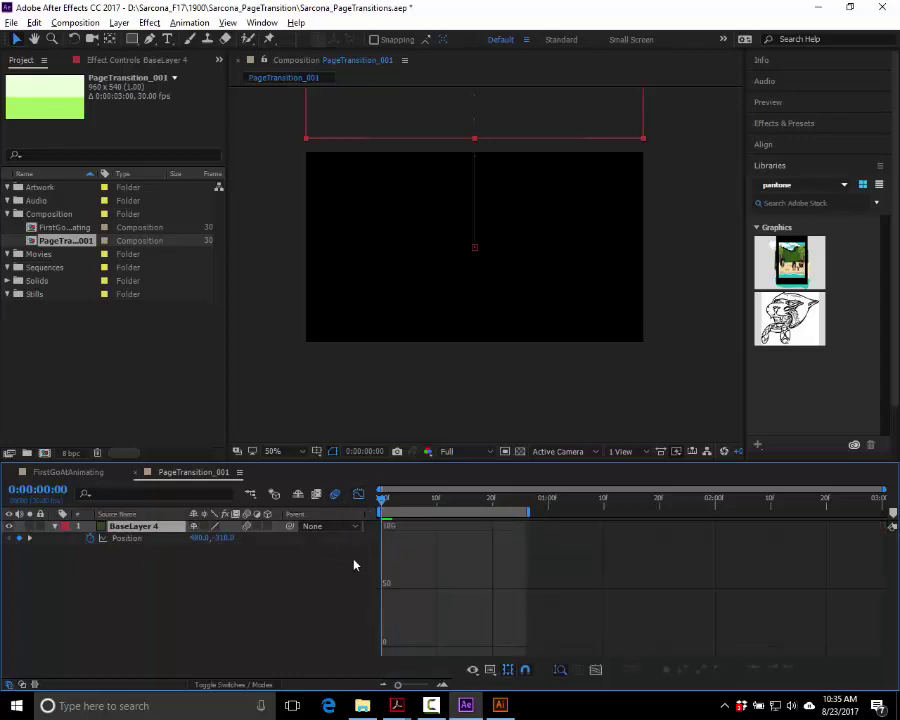
pyautogui.click(125, 540)
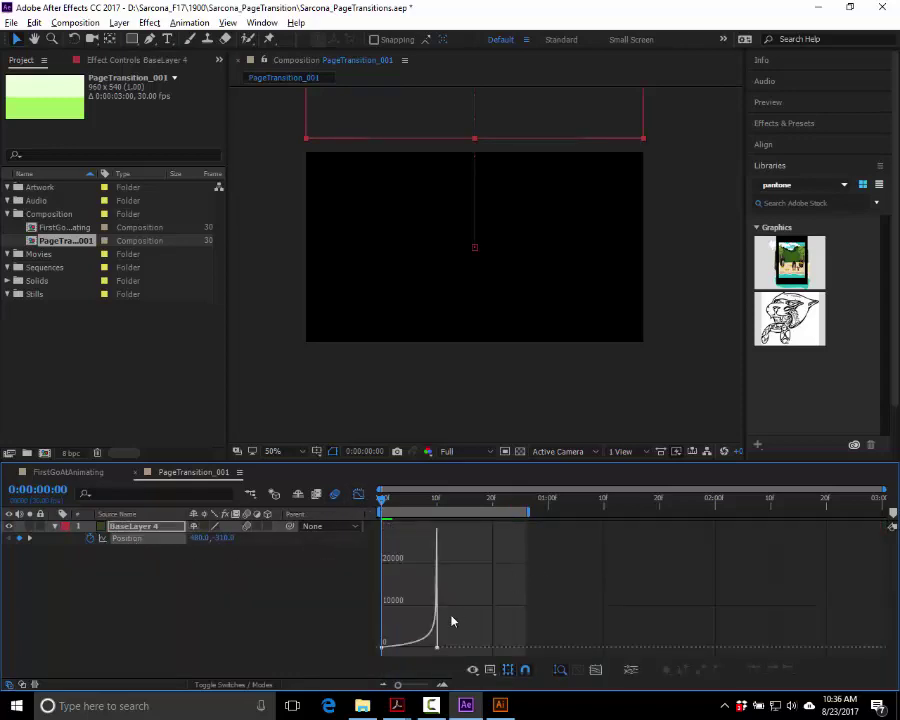
pyautogui.moveTo(408, 648); pyautogui.dragTo(430, 650)
pyautogui.click(389, 651)
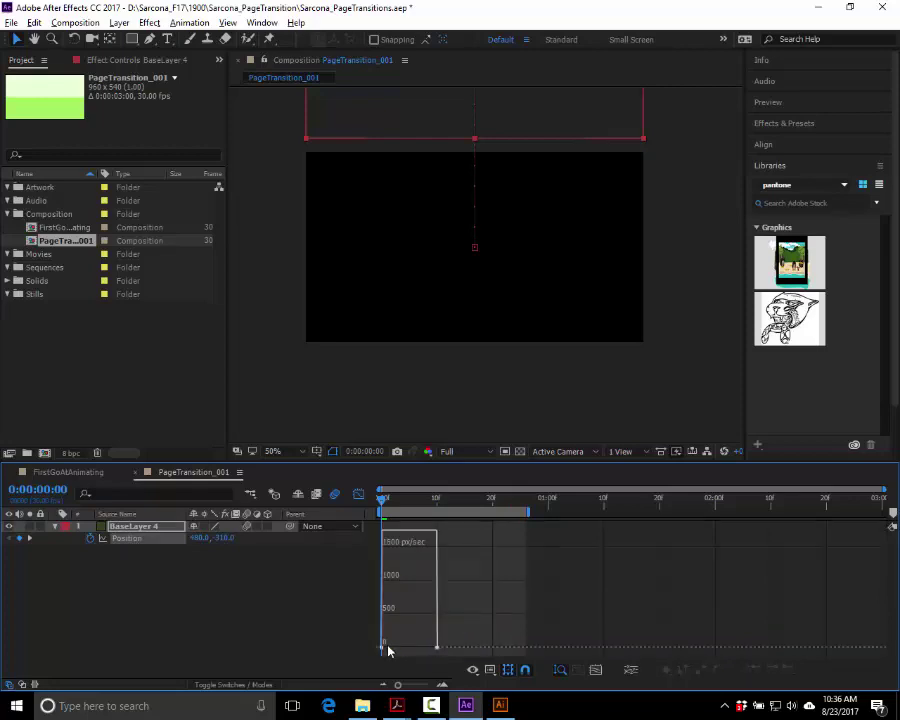
pyautogui.click(427, 653)
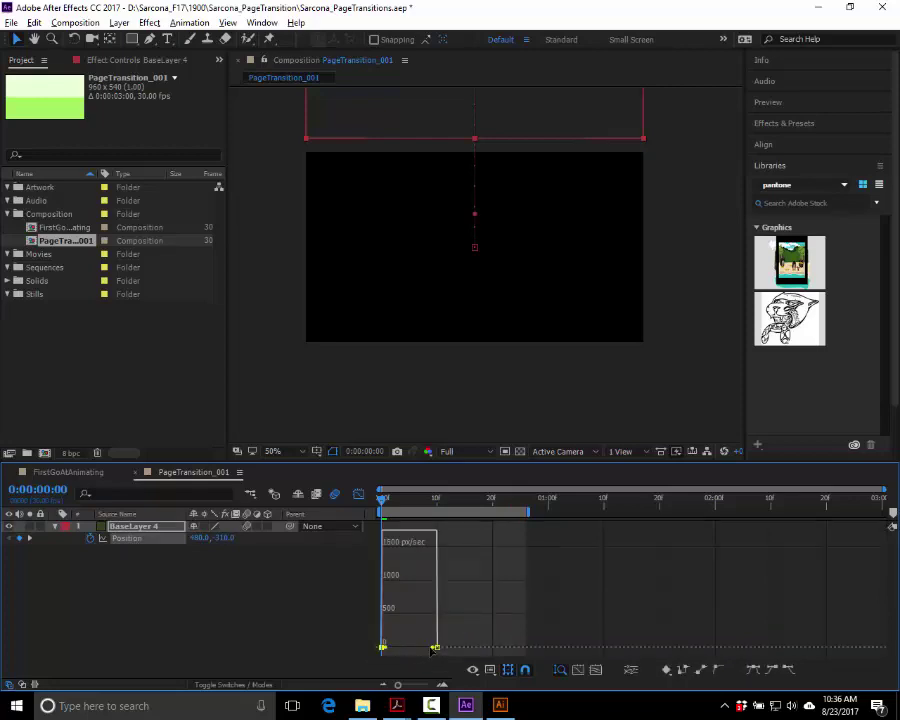
pyautogui.moveTo(390, 649); pyautogui.dragTo(382, 626)
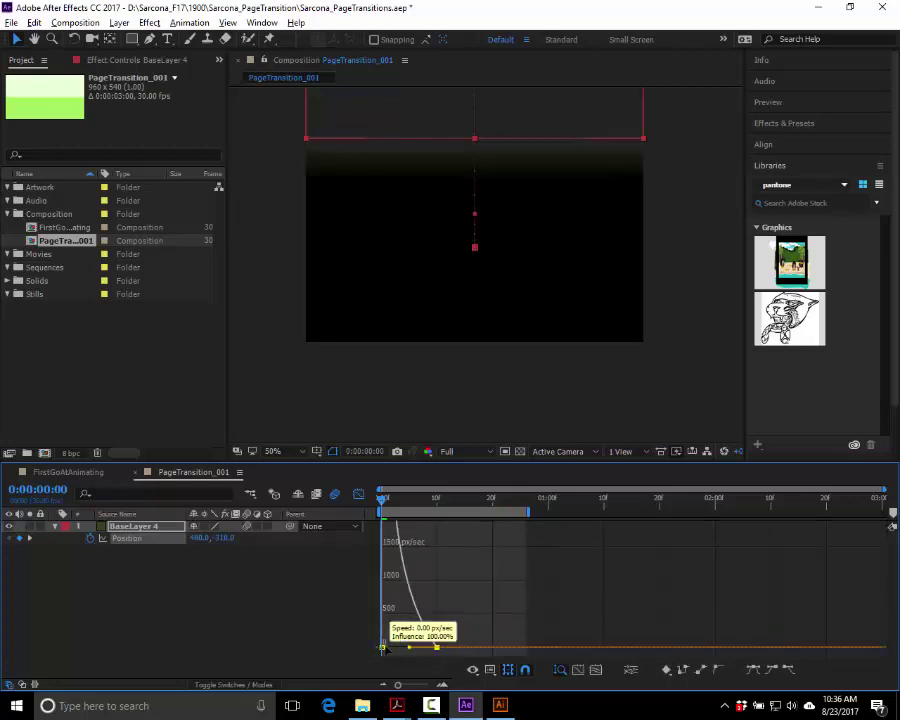
pyautogui.click(358, 494)
pyautogui.press('space')
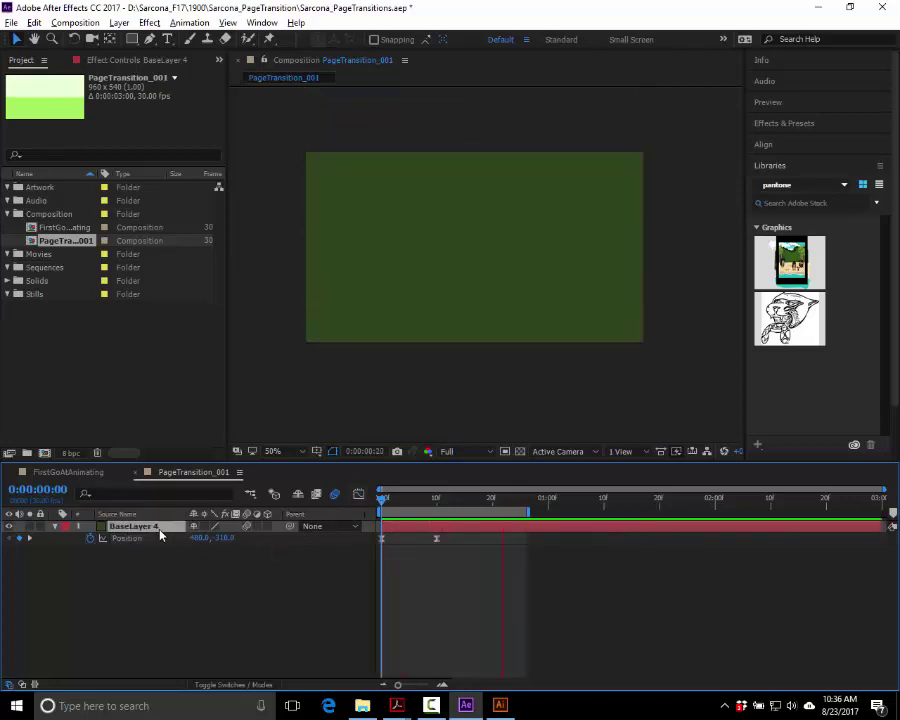
pyautogui.press('space')
# - Duplicate the dark green BaseLayer 4 four times to make a stack of five layers
pyautogui.hotkey('ctrl', 'd')
pyautogui.hotkey('ctrl', 'd')
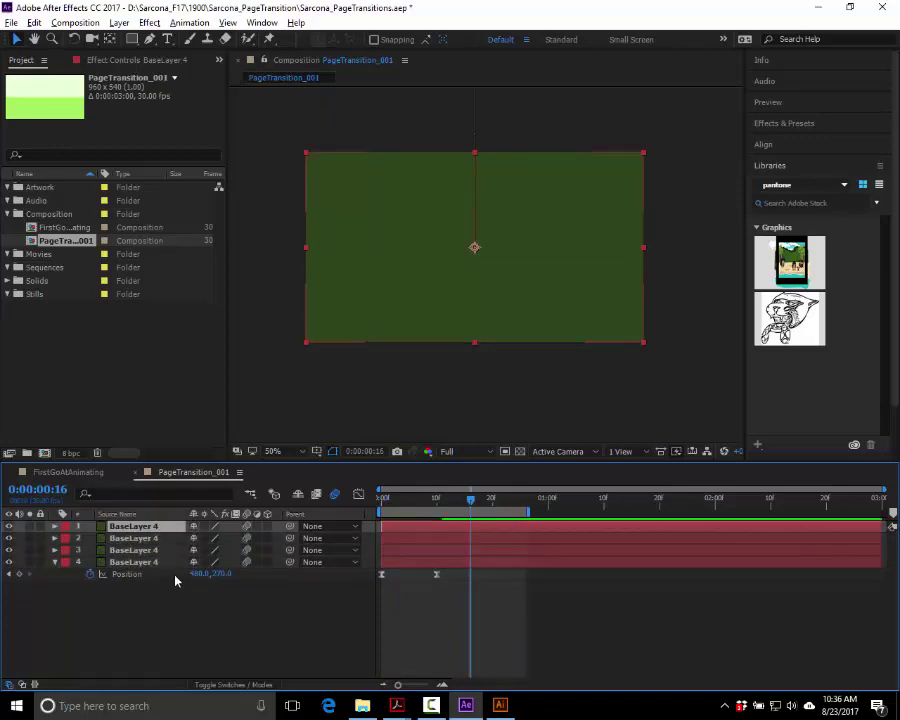
pyautogui.hotkey('ctrl', 'd')
pyautogui.hotkey('ctrl', 'd')
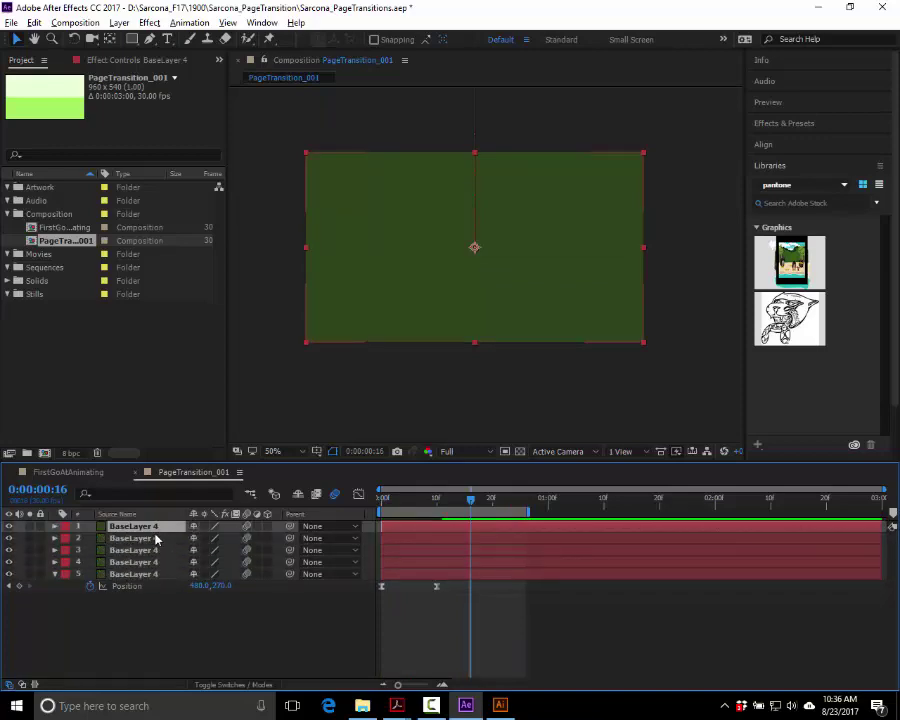
# - Give layer 1 its own new solid in pale green, with saturation lowered to 25% and brightness raised close to maximum
pyautogui.hotkey('ctrl', 'shift', 'y')
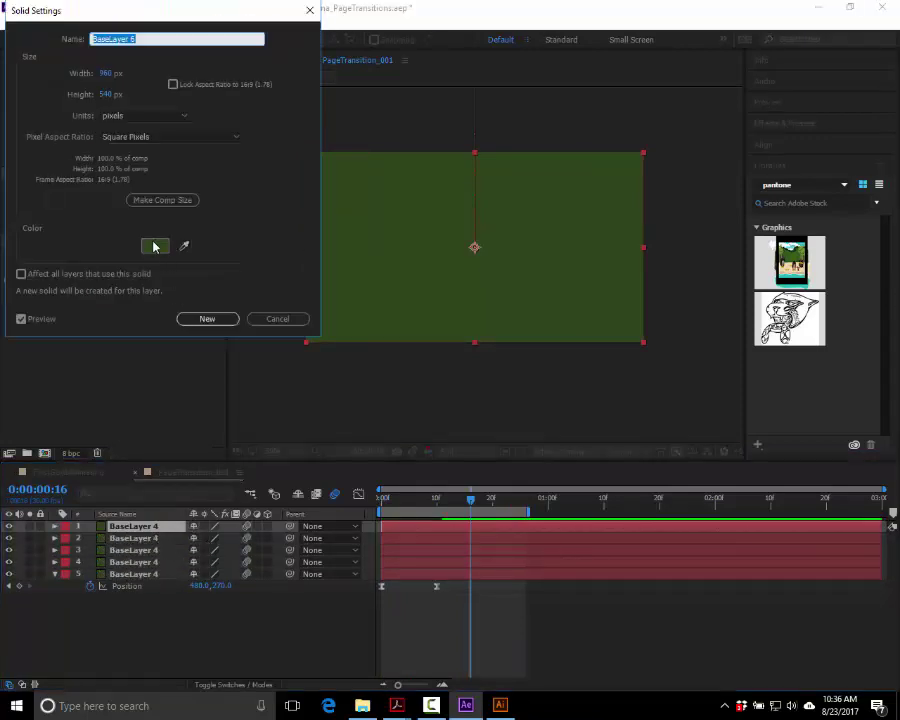
pyautogui.click(155, 245)
pyautogui.moveTo(206, 131); pyautogui.dragTo(215, 172)
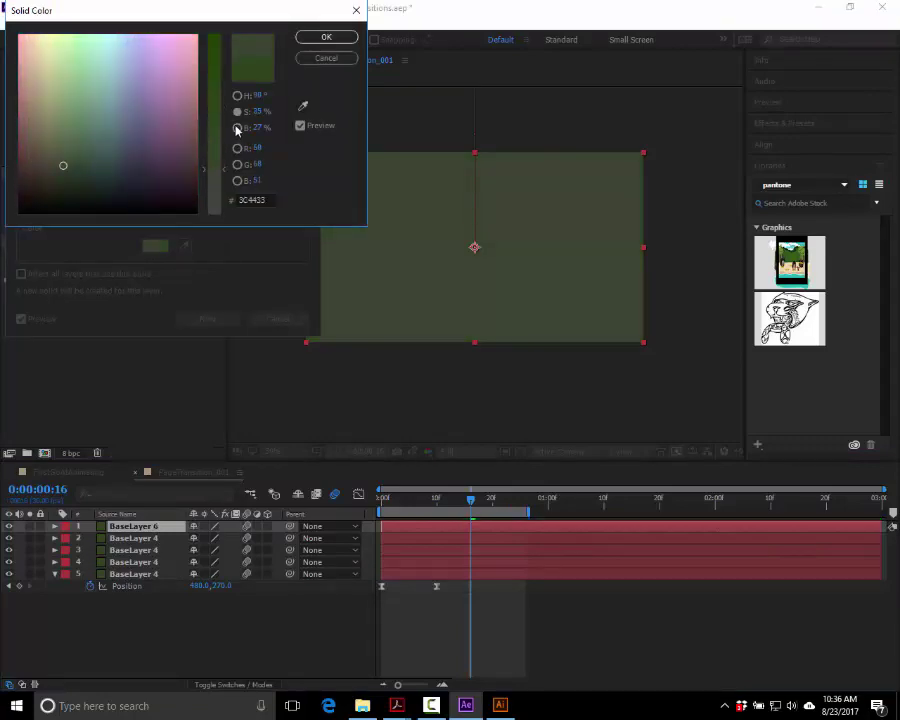
pyautogui.click(237, 128)
pyautogui.moveTo(214, 95); pyautogui.dragTo(217, 54)
pyautogui.press('Return')
pyautogui.click(210, 318)
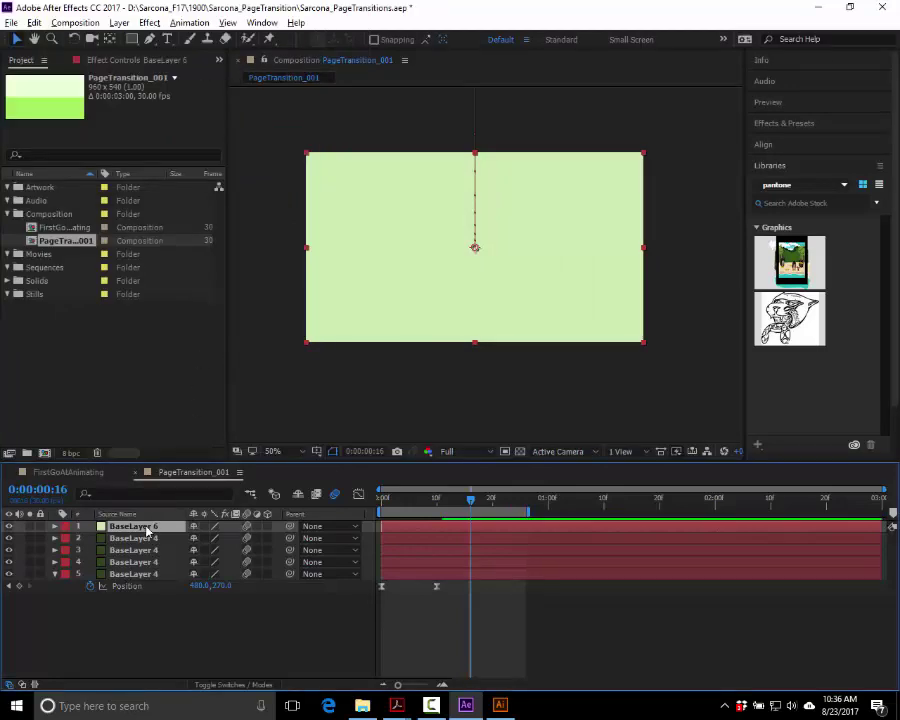
# - Give layer 2 its own new solid in light green 84BD4C, with 74% brightness
pyautogui.click(145, 538)
pyautogui.hotkey('ctrl', 'shift', 'y')
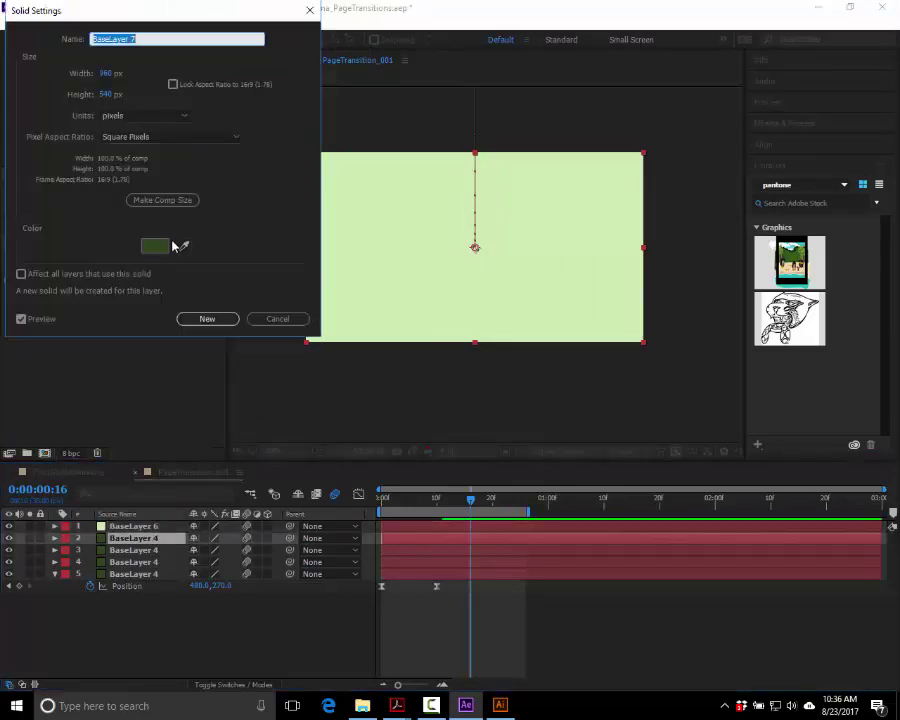
pyautogui.click(156, 245)
pyautogui.moveTo(217, 124); pyautogui.dragTo(220, 80)
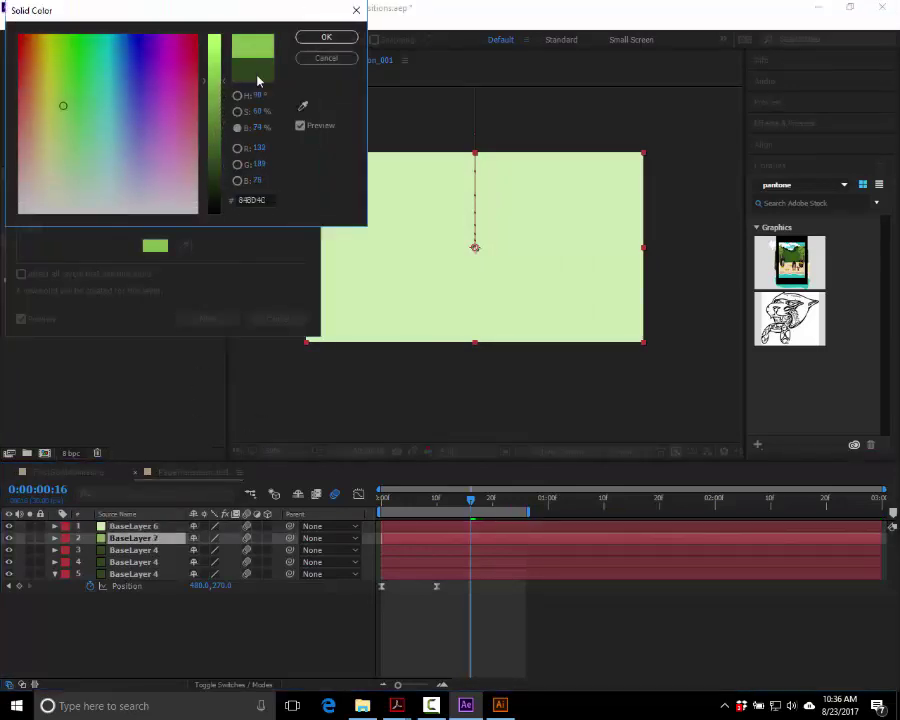
pyautogui.click(316, 38)
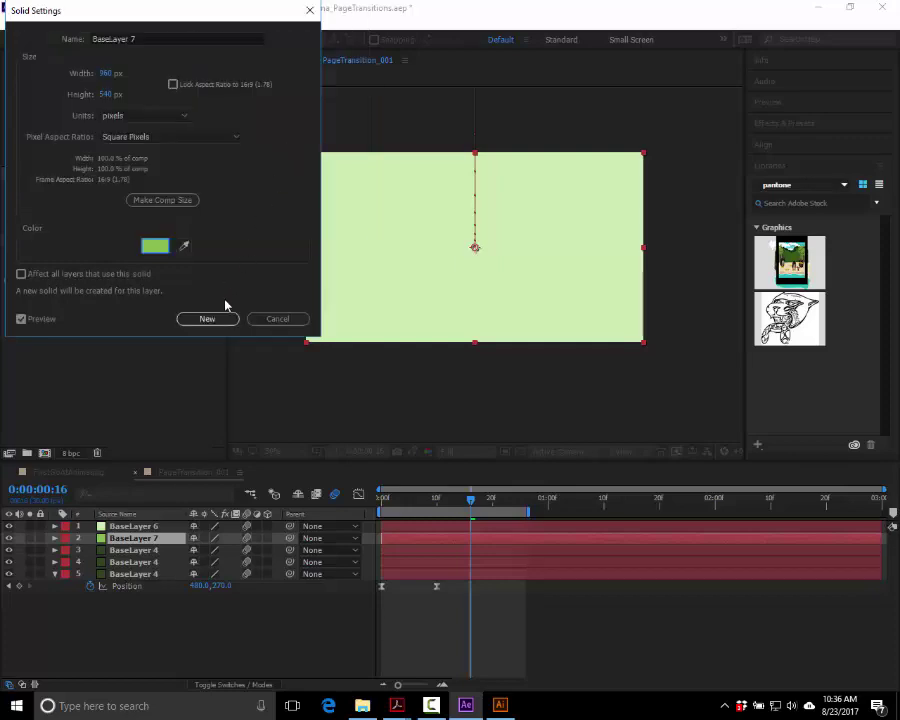
pyautogui.click(212, 318)
# - Give layer 3 its own new solid in medium green 5F8937, with 54% brightness
pyautogui.click(119, 550)
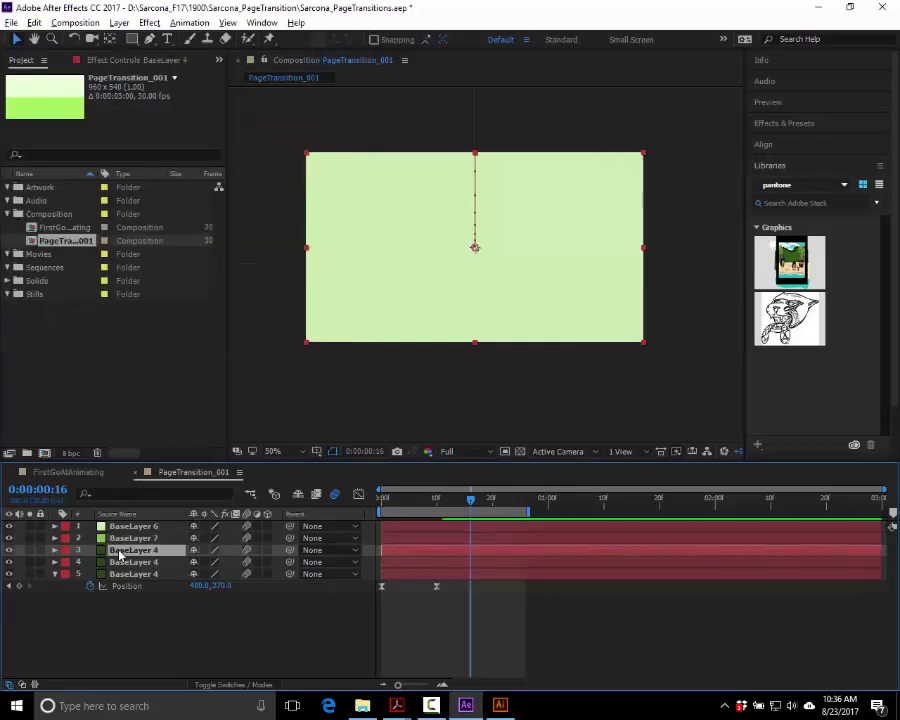
pyautogui.hotkey('ctrl', 'shift', 'y')
pyautogui.click(155, 245)
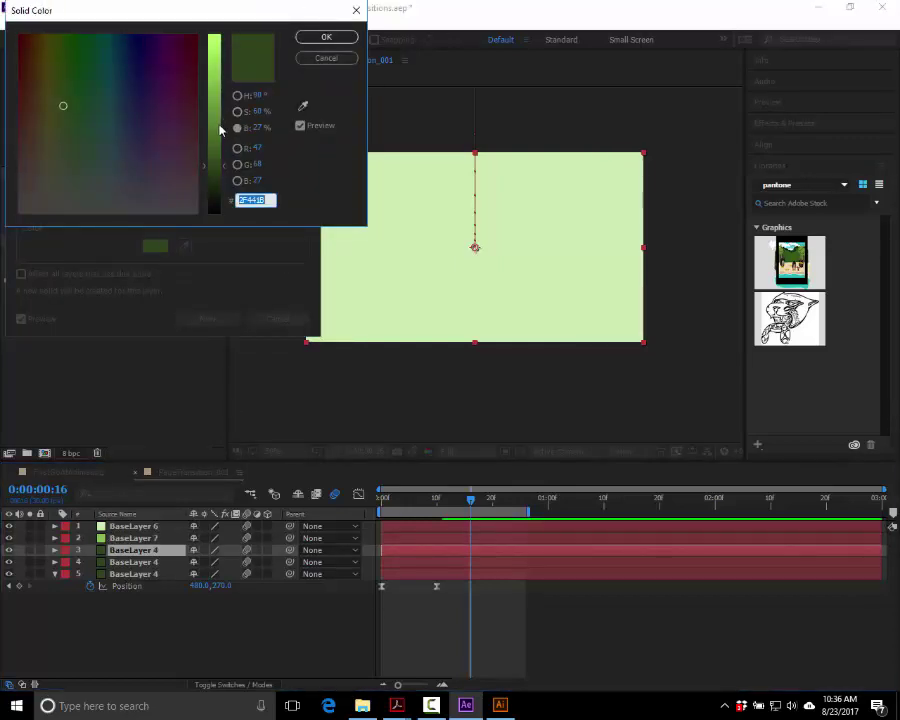
pyautogui.click(214, 128)
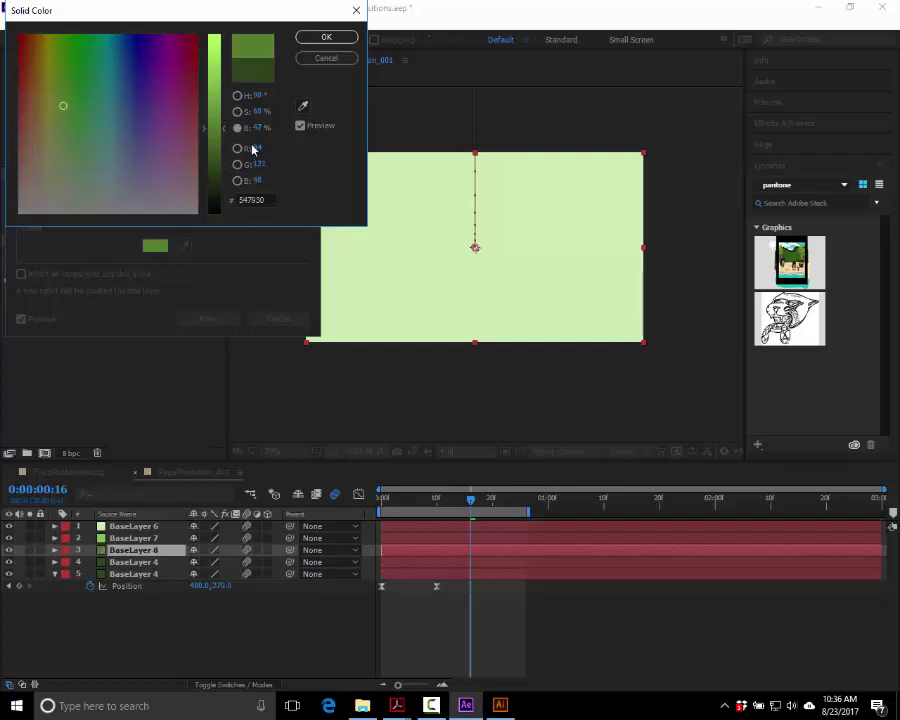
pyautogui.click(214, 117)
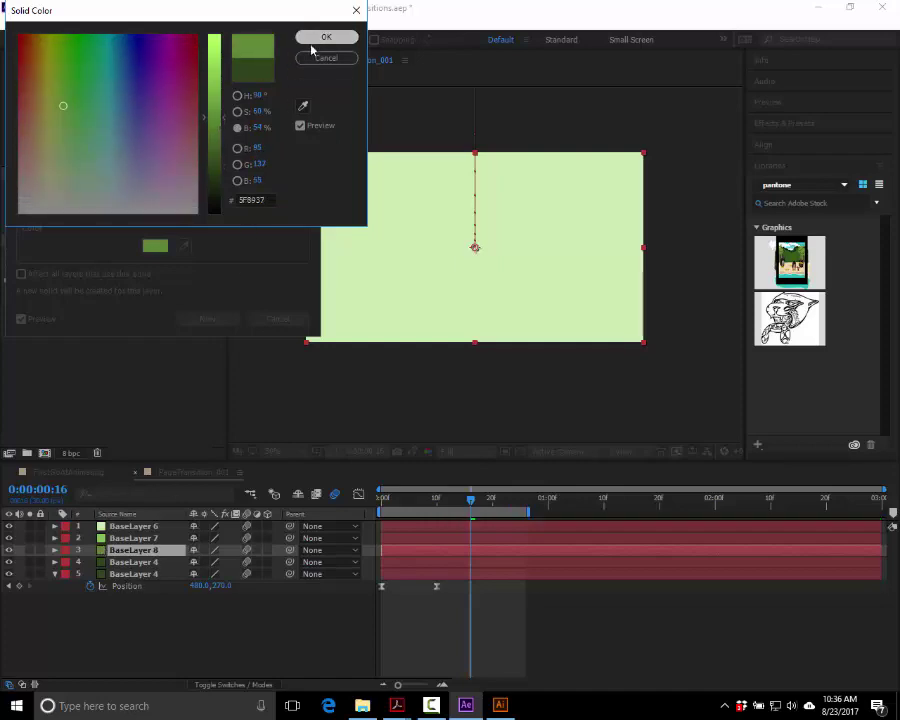
pyautogui.click(313, 42)
pyautogui.click(199, 320)
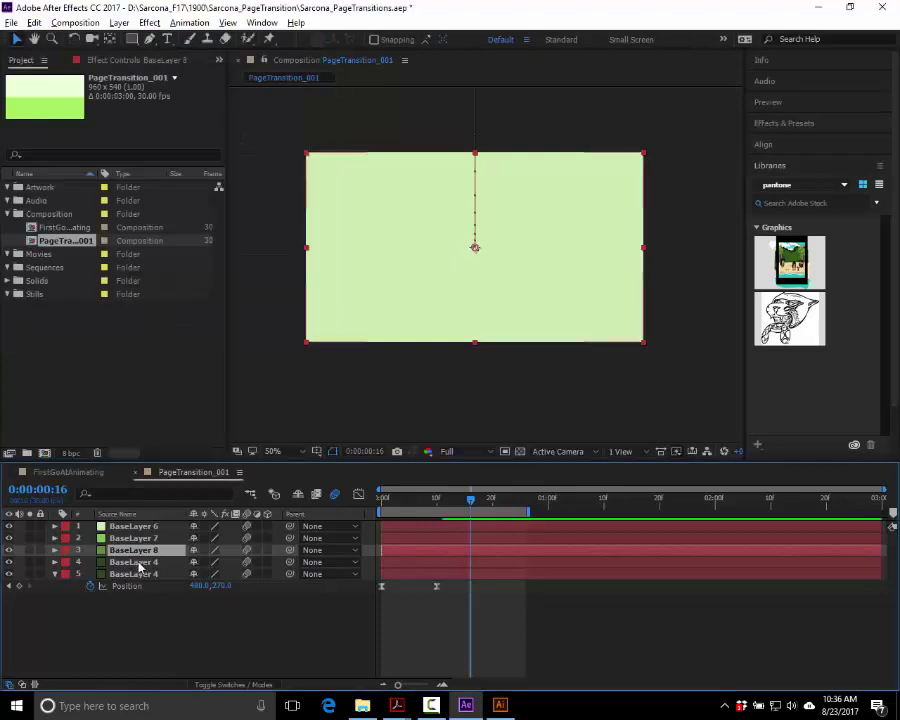
# - Give the bottom layer its own new solid in a nearly black green, darker than layer 4's
pyautogui.click(133, 574)
pyautogui.hotkey('ctrl', 'y')
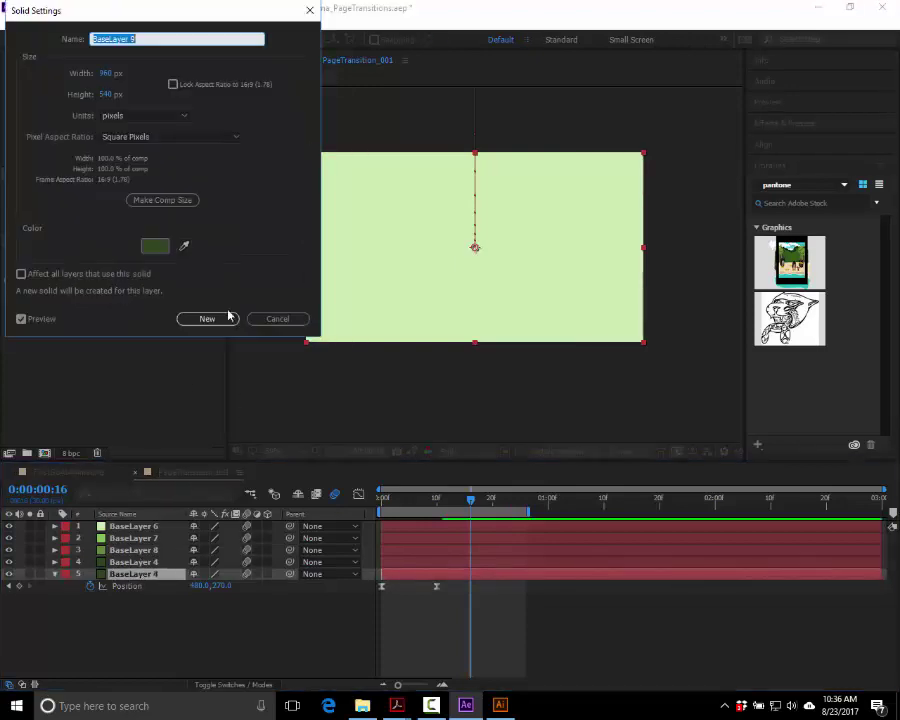
pyautogui.click(157, 246)
pyautogui.click(215, 200)
pyautogui.press('Return')
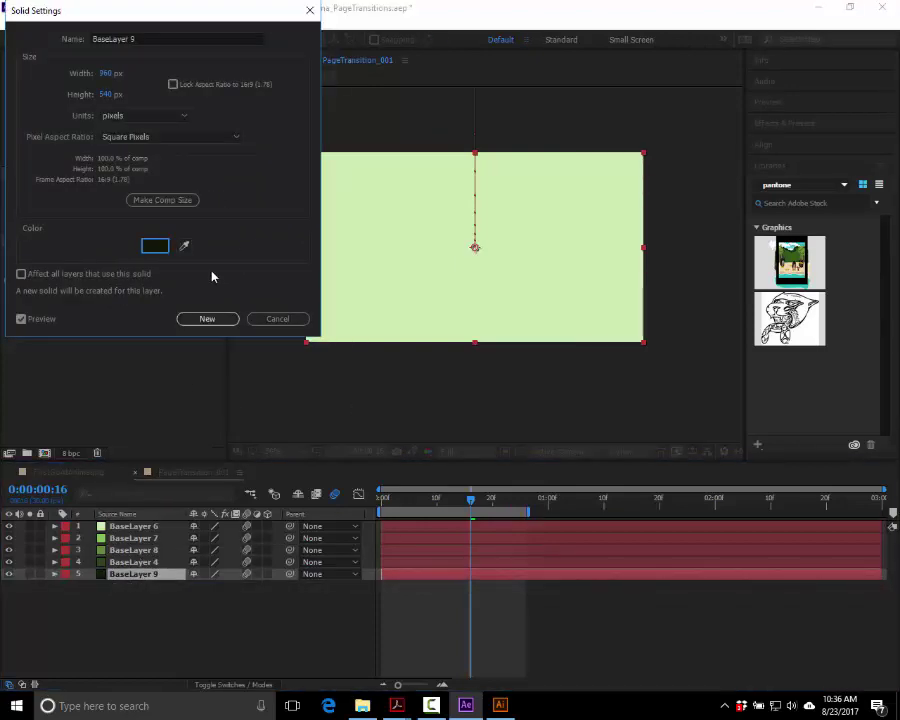
pyautogui.click(201, 318)
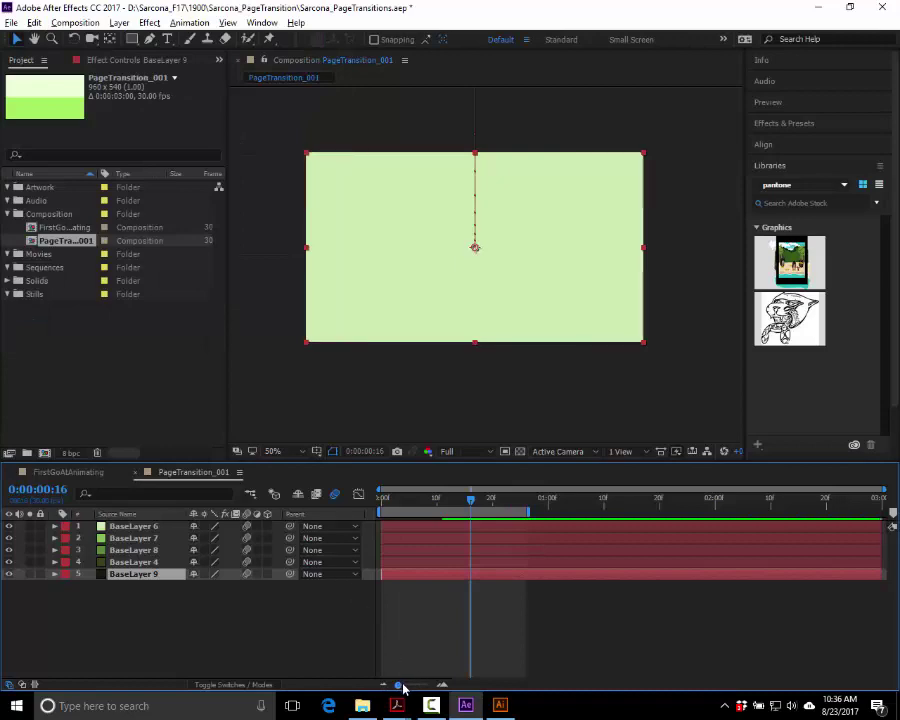
# - Stagger the five layers upward in two-frame offsets, with layer 1 starting at frame 8, and preview the transition from the beginning
pyautogui.moveTo(398, 683); pyautogui.dragTo(417, 684)
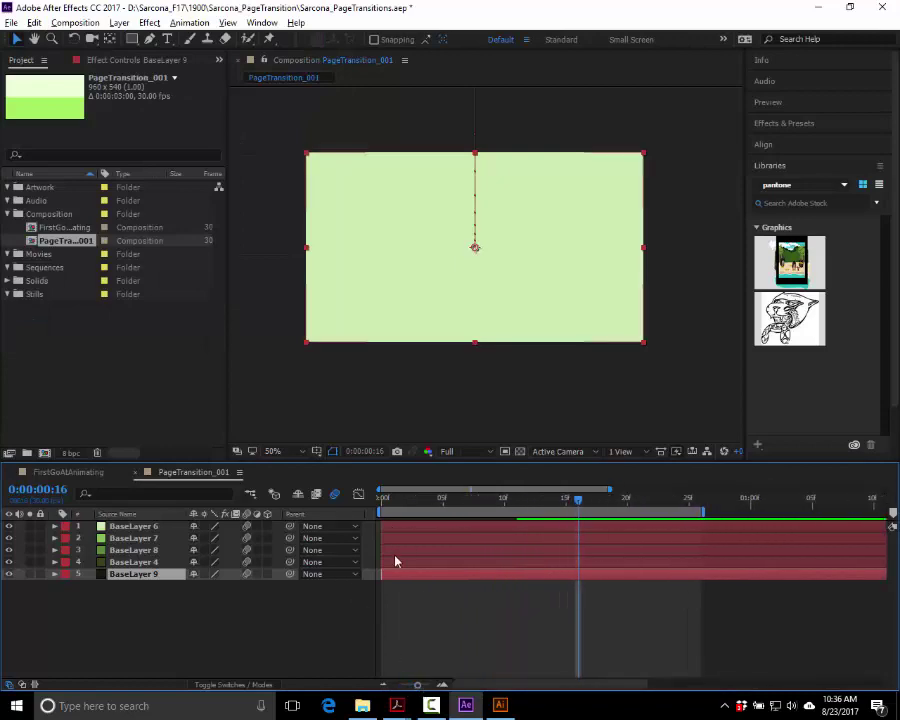
pyautogui.moveTo(402, 566); pyautogui.dragTo(570, 530)
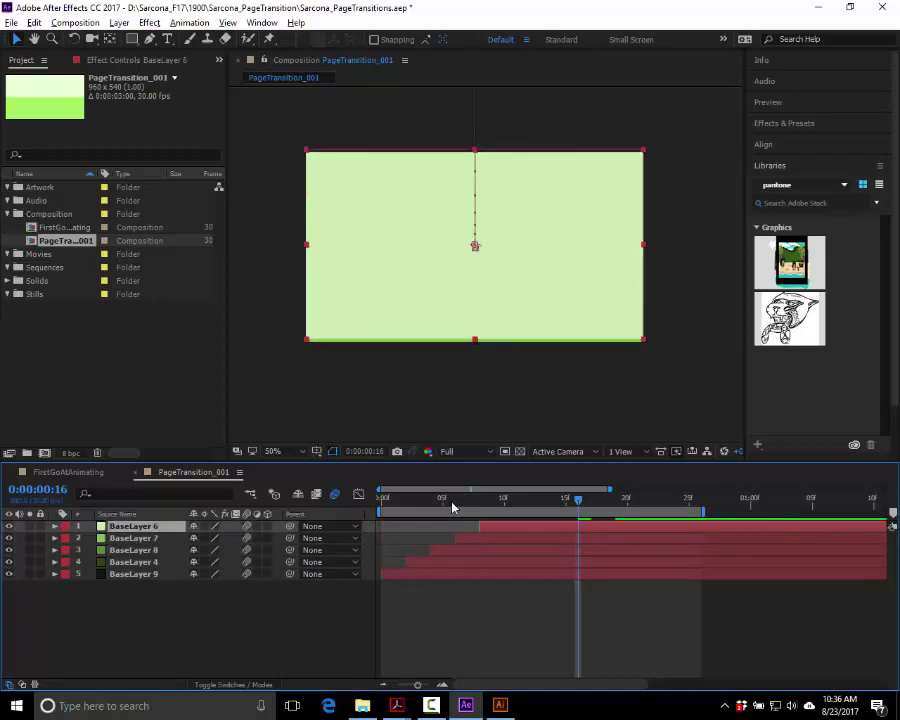
pyautogui.press('Home')
pyautogui.press('space')
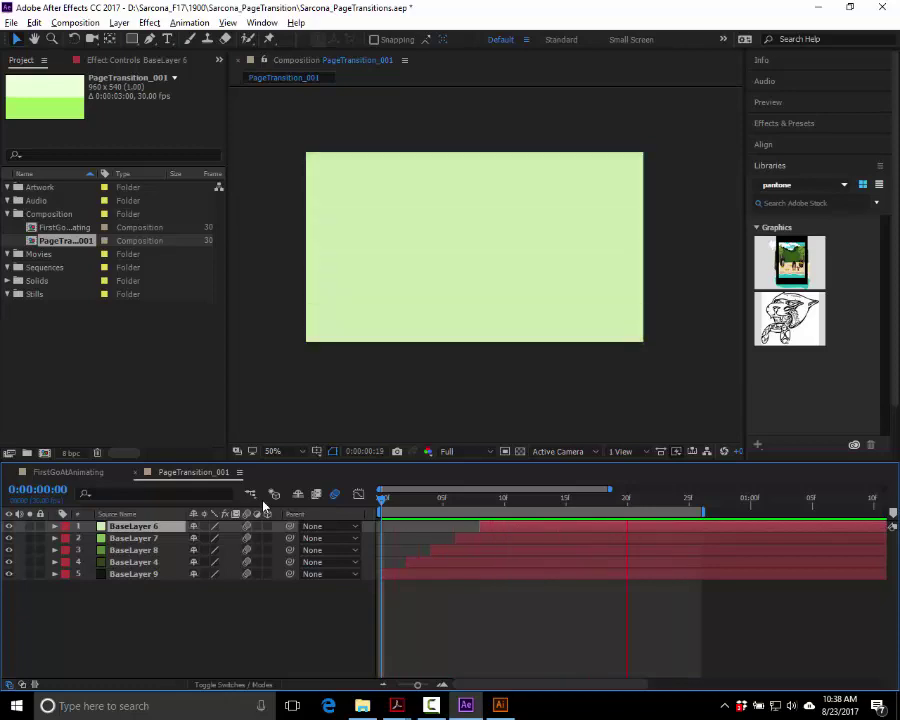
pyautogui.press('space')
# - Switch to Microsoft Edge and go to youtube.com
pyautogui.click(328, 705)
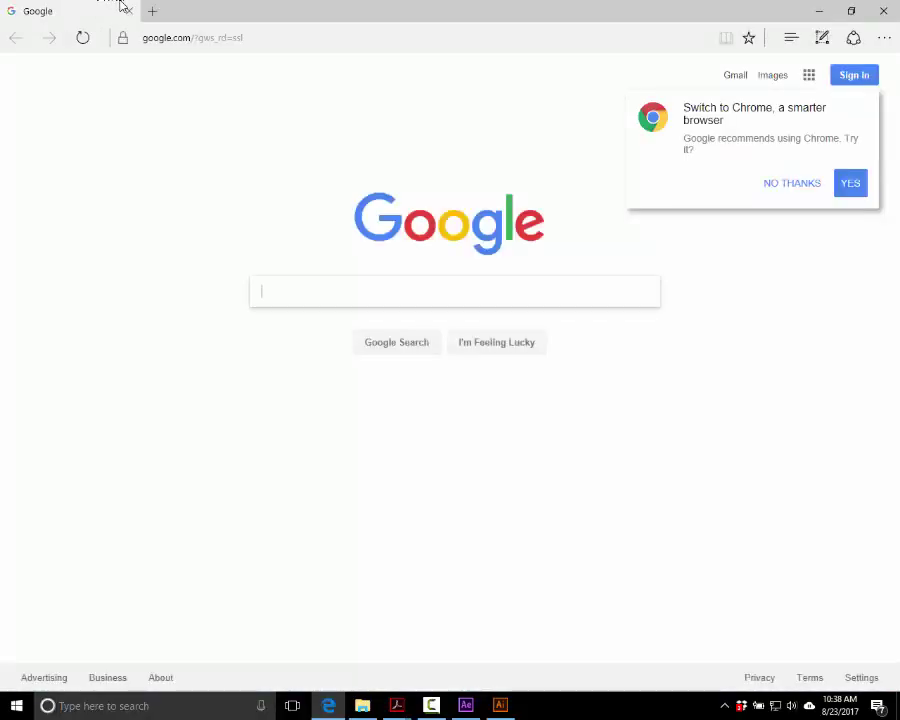
pyautogui.hotkey('ctrl', 'l')
pyautogui.write('youtube.com')
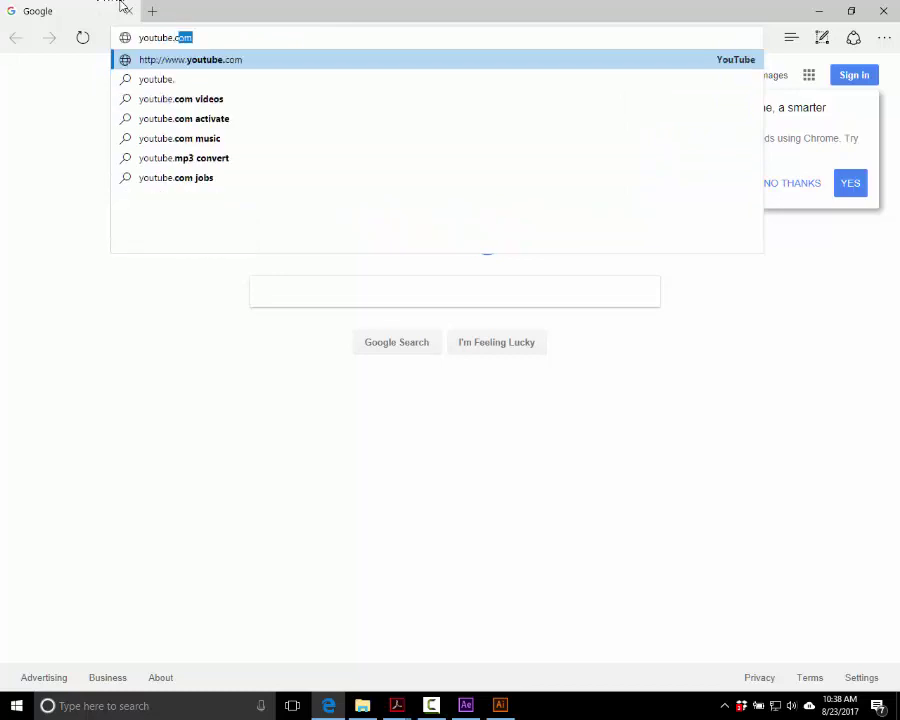
pyautogui.press('Return')
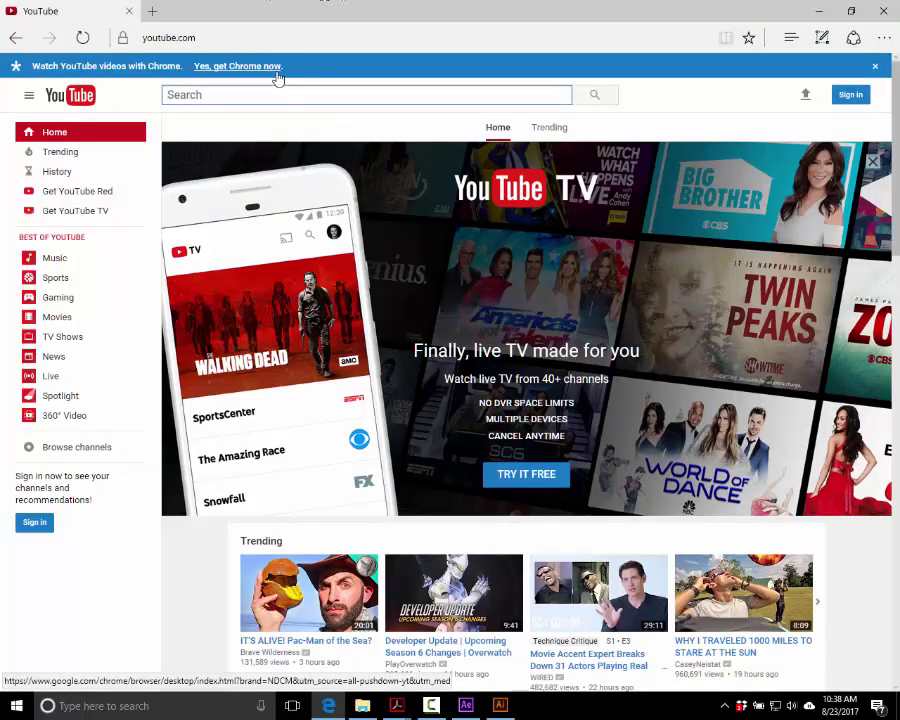
# - Search YouTube for "page transitions after effects" and open the video "16 Free Transitions for After Effects"
pyautogui.write('page transitions e')
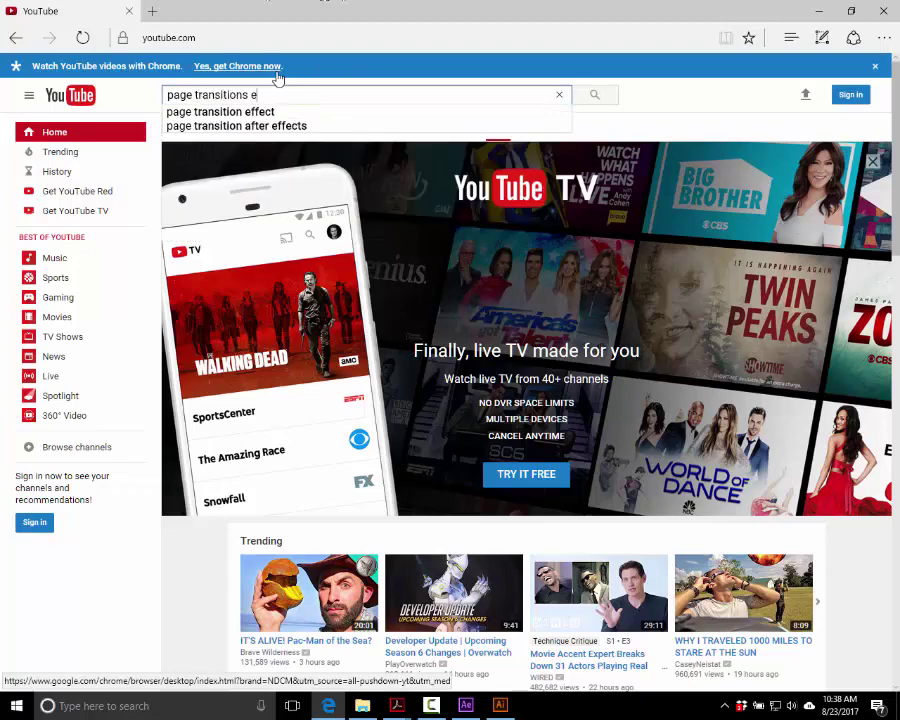
pyautogui.press('BackSpace')
pyautogui.write('after e')
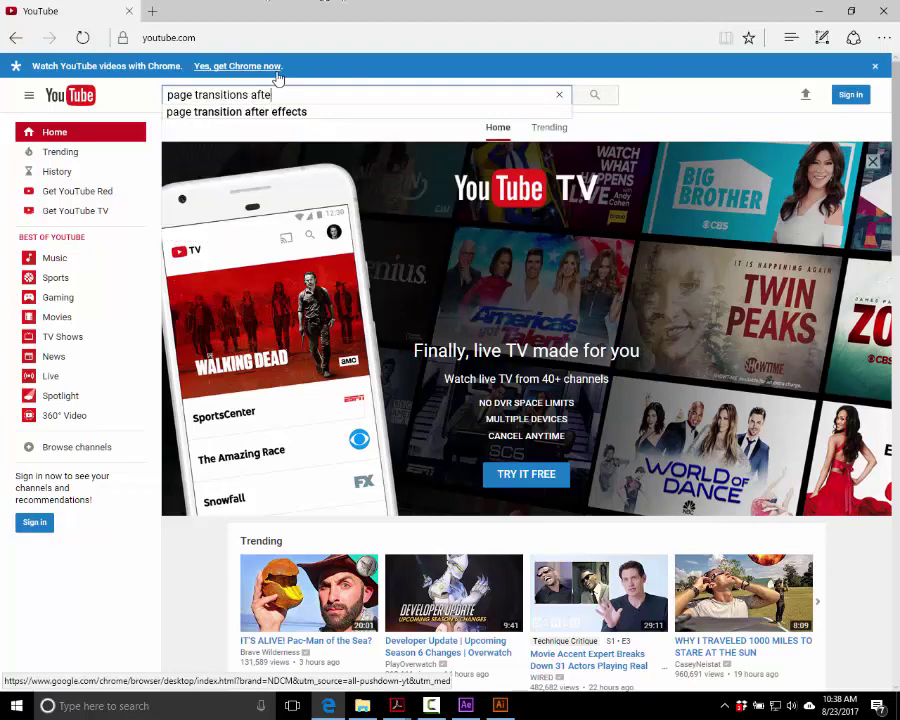
pyautogui.write('ffects')
pyautogui.press('Return')
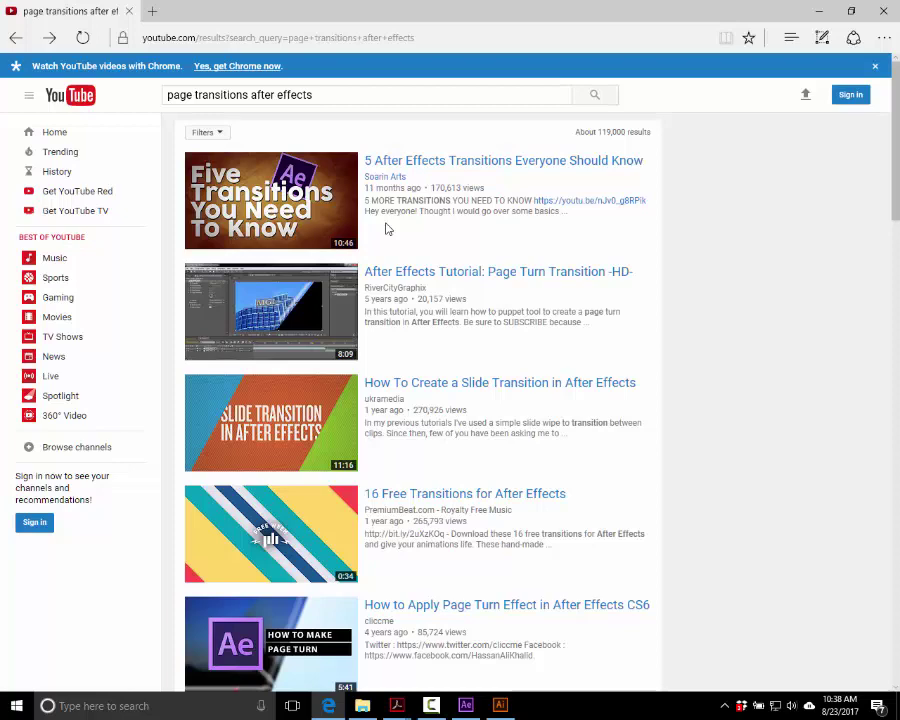
pyautogui.click(245, 563)
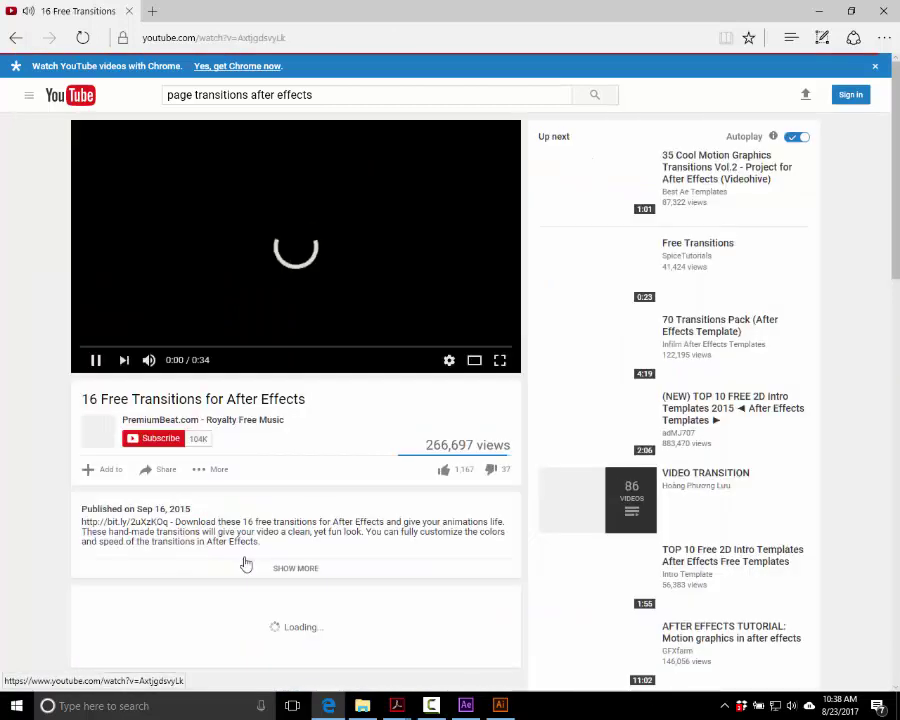